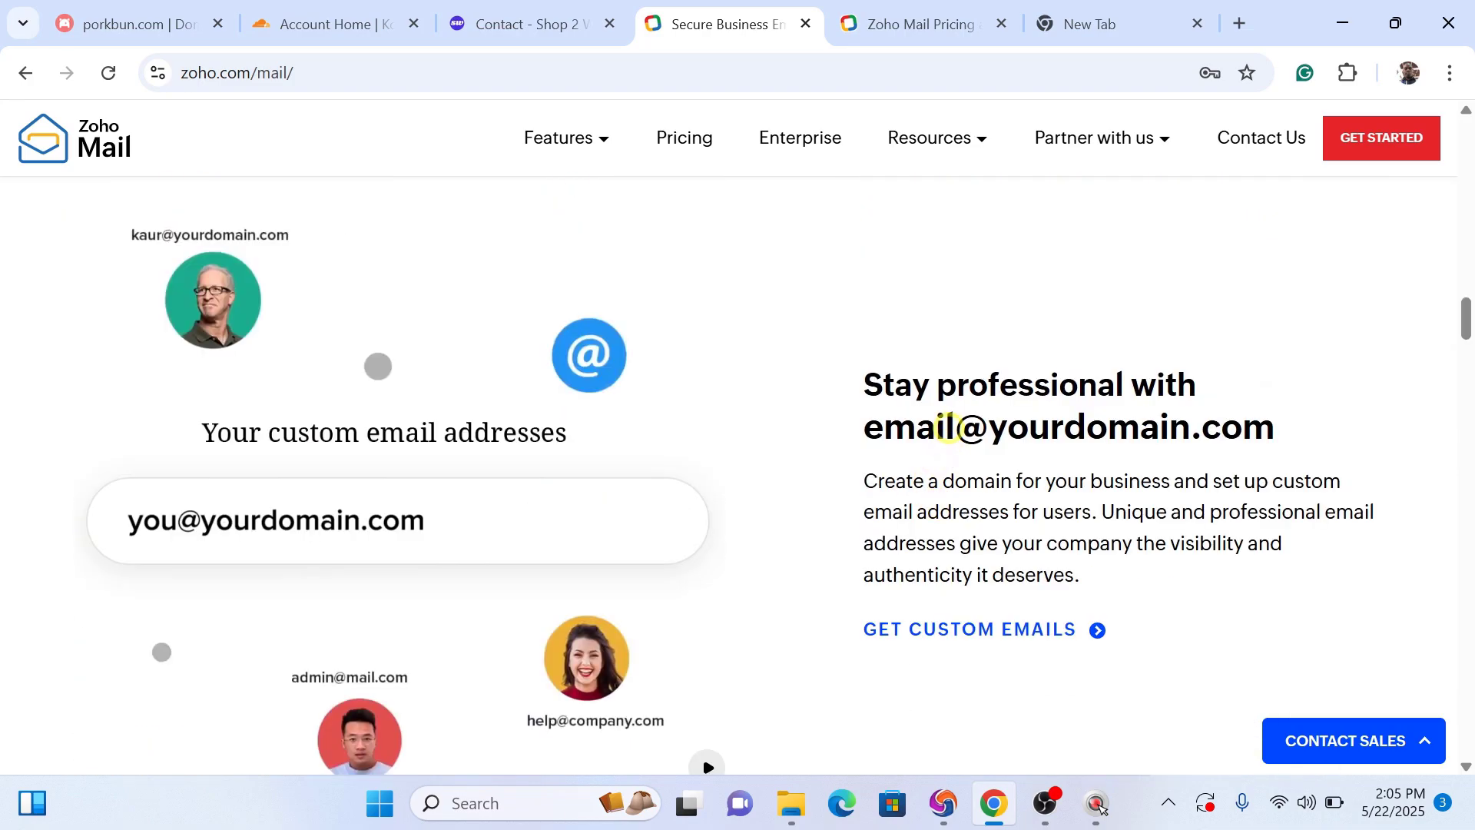
Step: Browse the Zoho Mail features, turn off dark mode in the mobile preview, and return to the sign-up form
drag(953, 425, 845, 430)
drag(989, 426, 1311, 438)
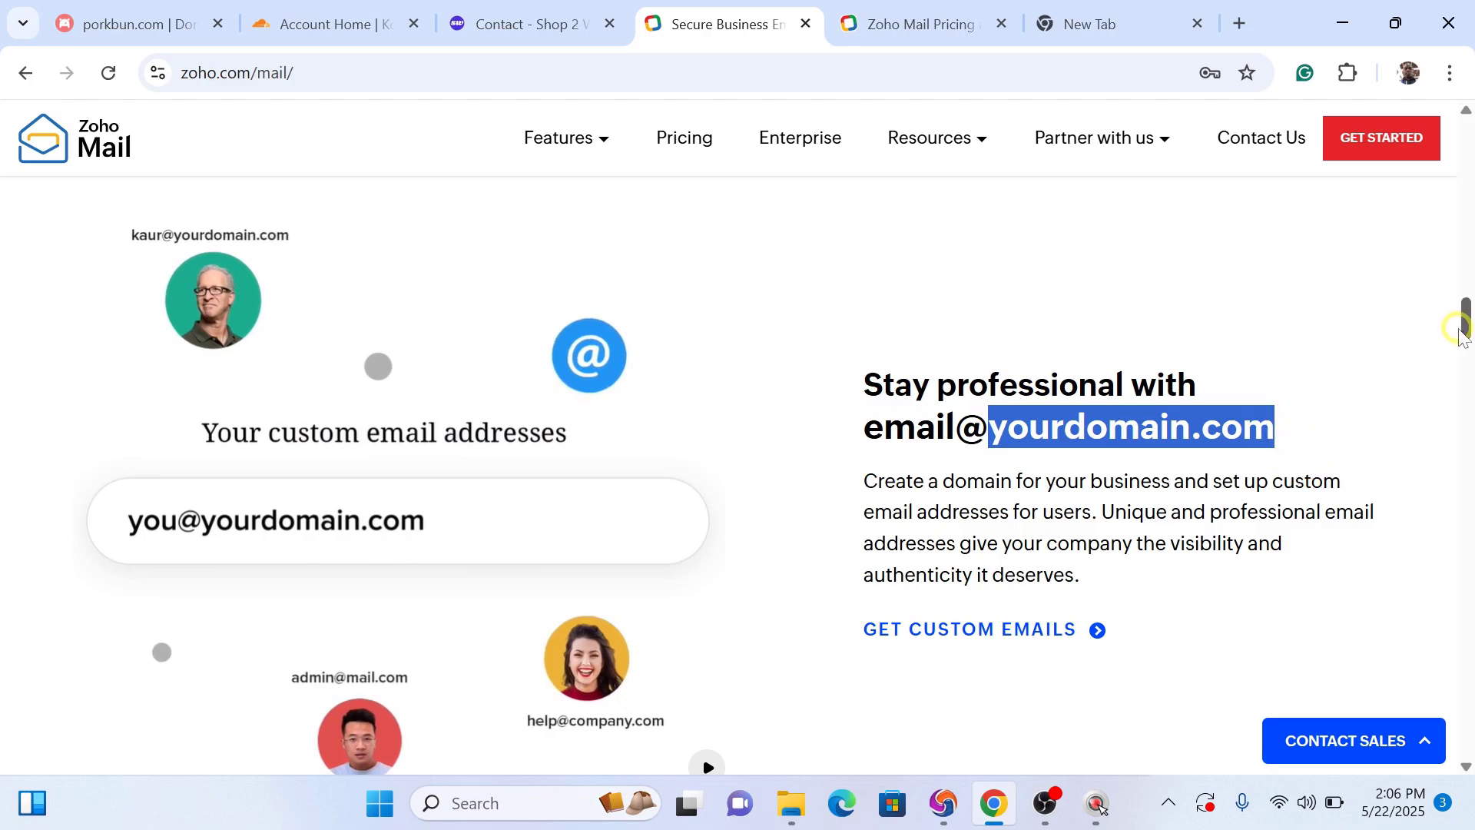
drag(1468, 331, 1468, 461)
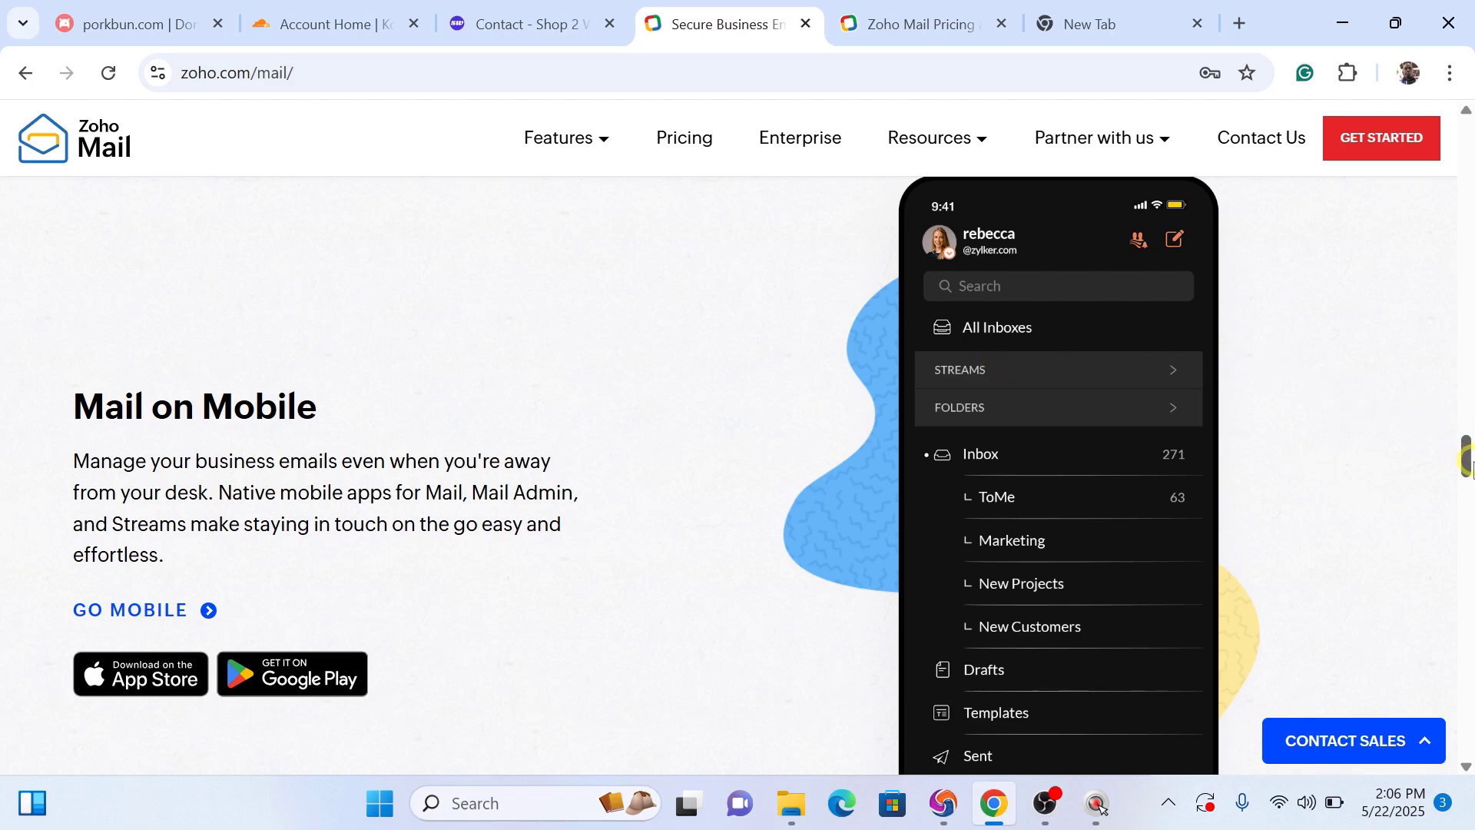
drag(1470, 465, 1472, 496)
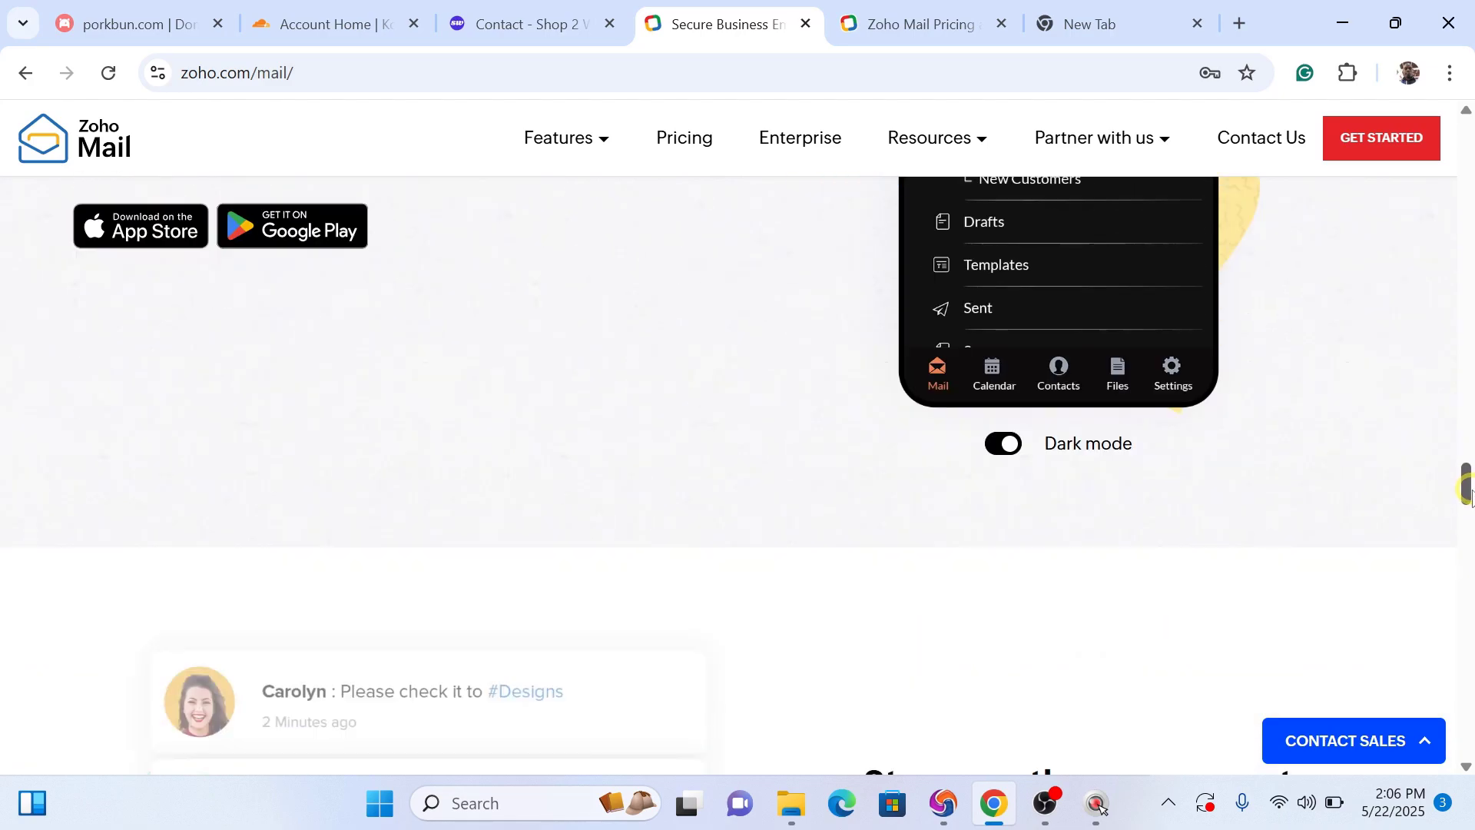
click(1009, 446)
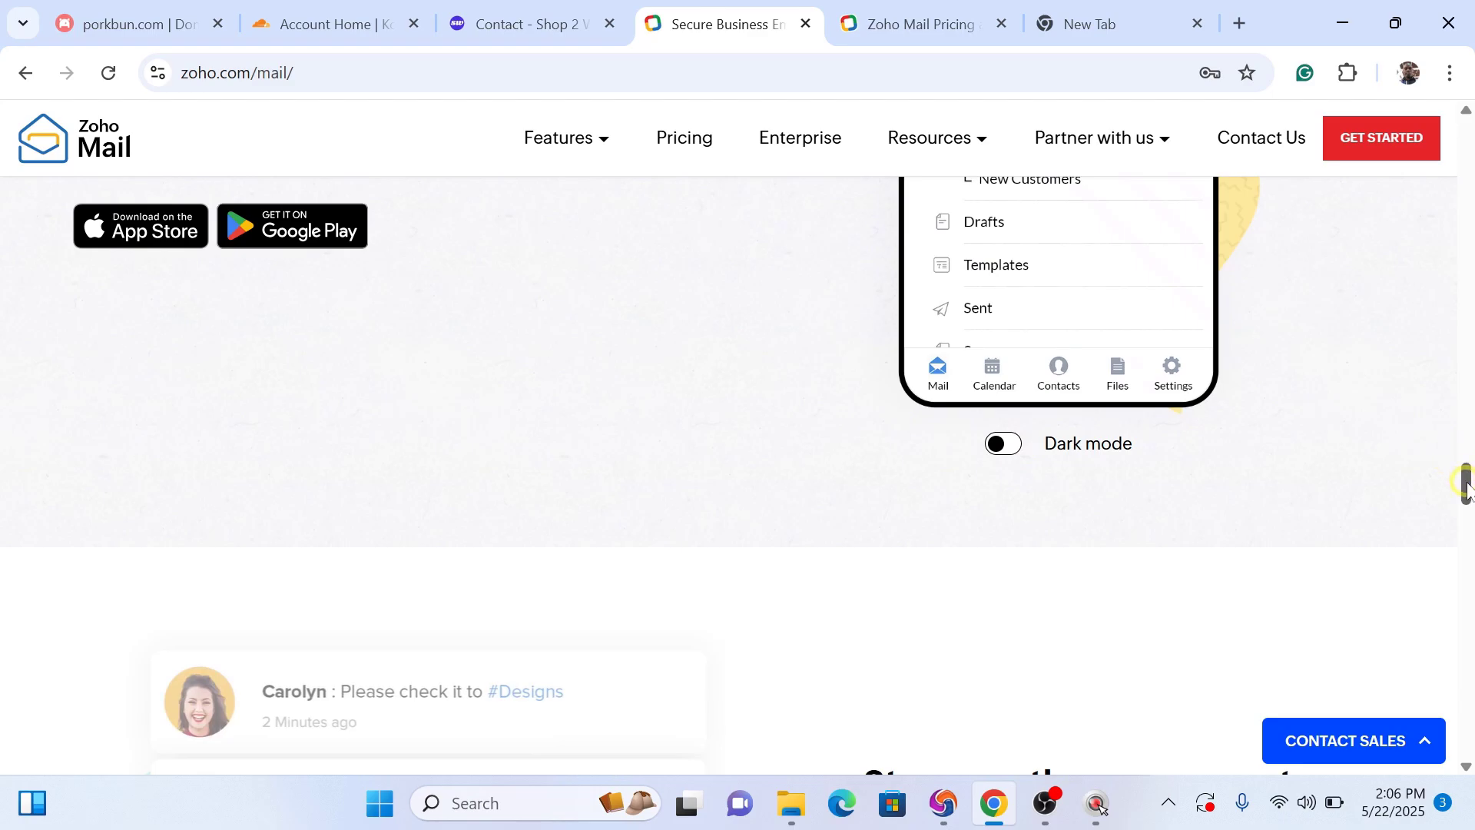
mouse_move(1468, 484)
mouse_down()
mouse_move(1465, 438)
mouse_move(1464, 483)
mouse_up()
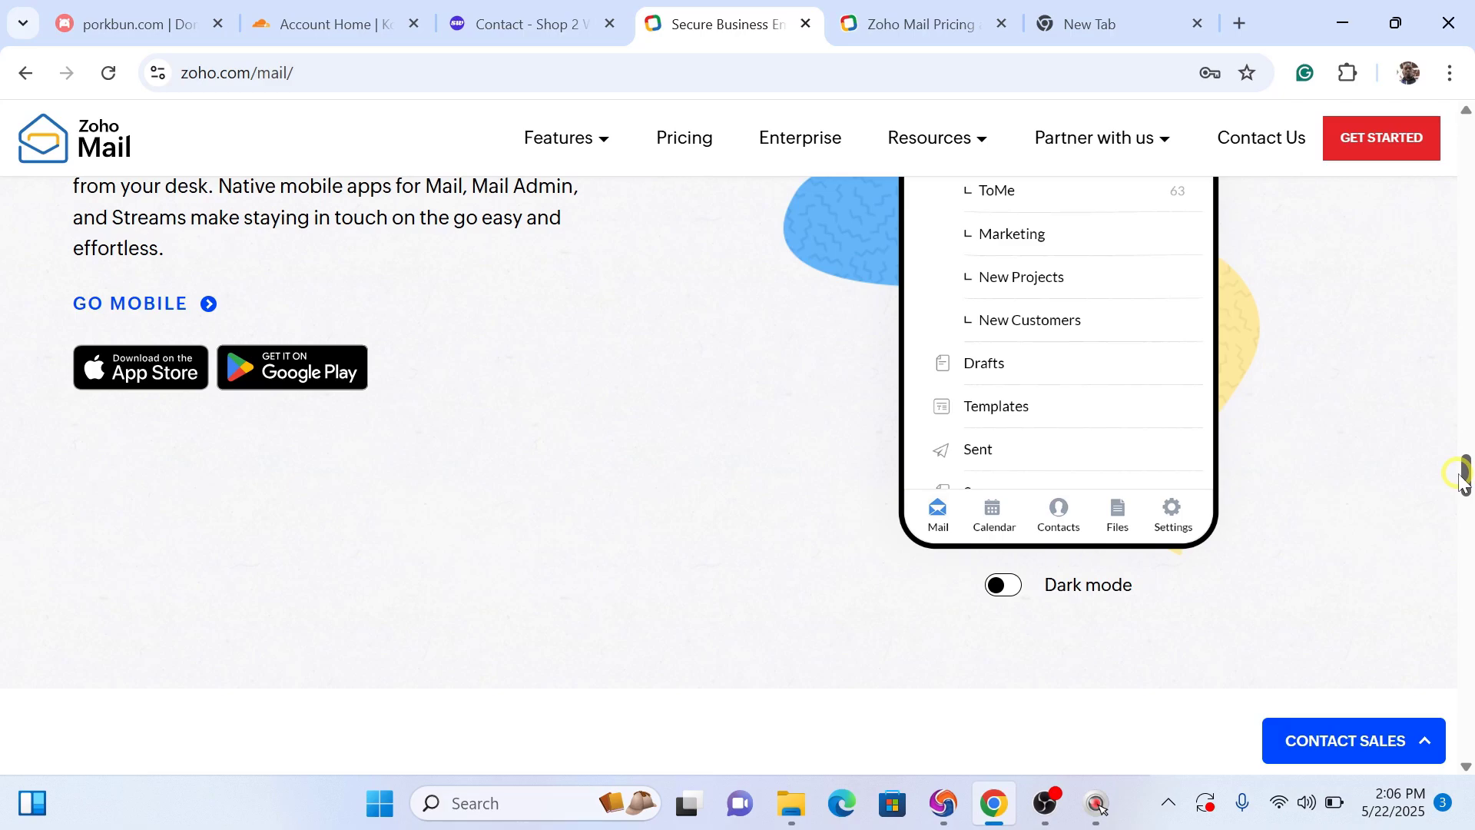
drag(1464, 483, 1345, 121)
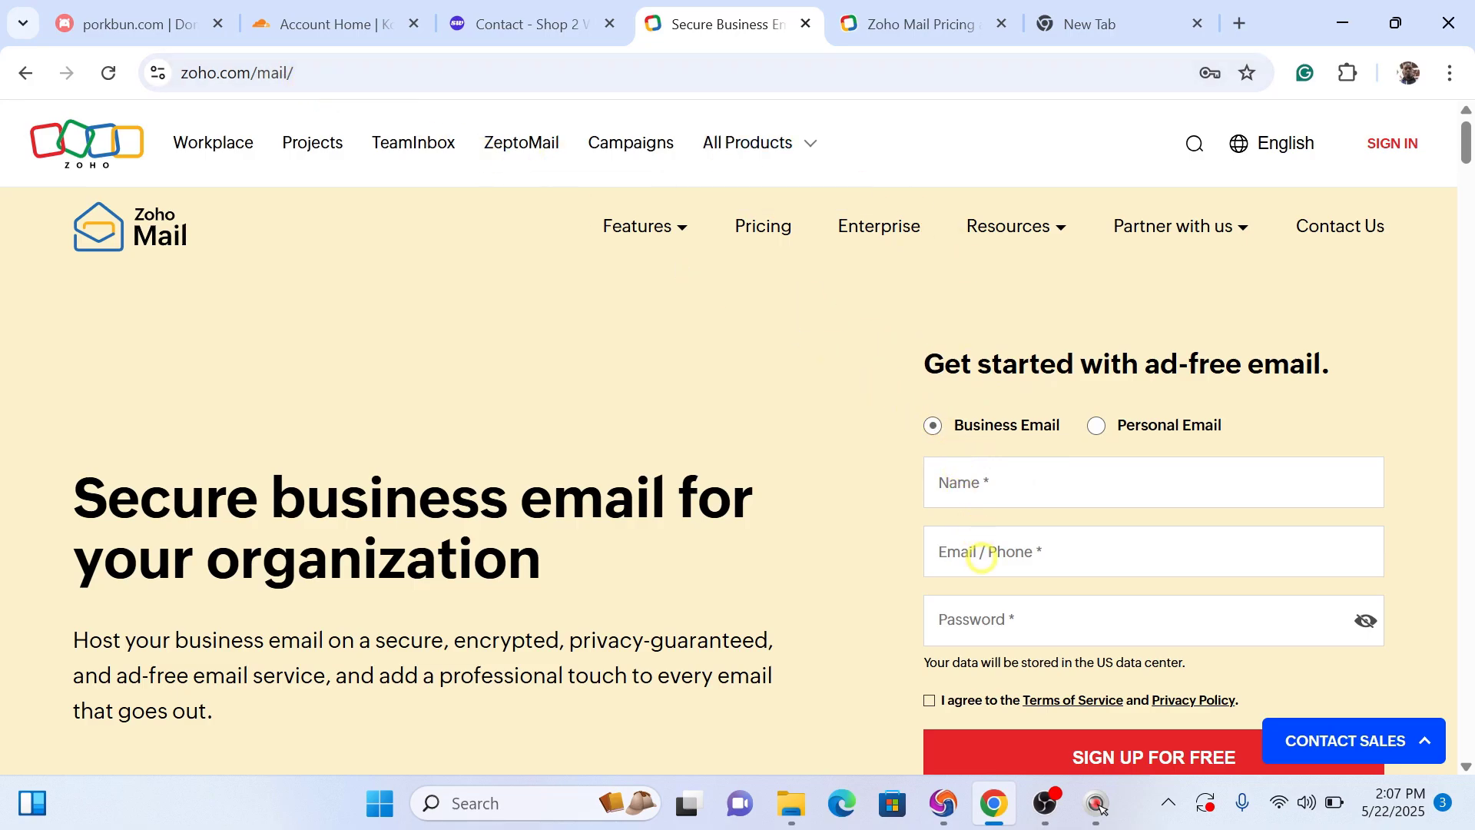
Step: Enter the account's Gmail address and the saved full name in the sign-up form
click(982, 557)
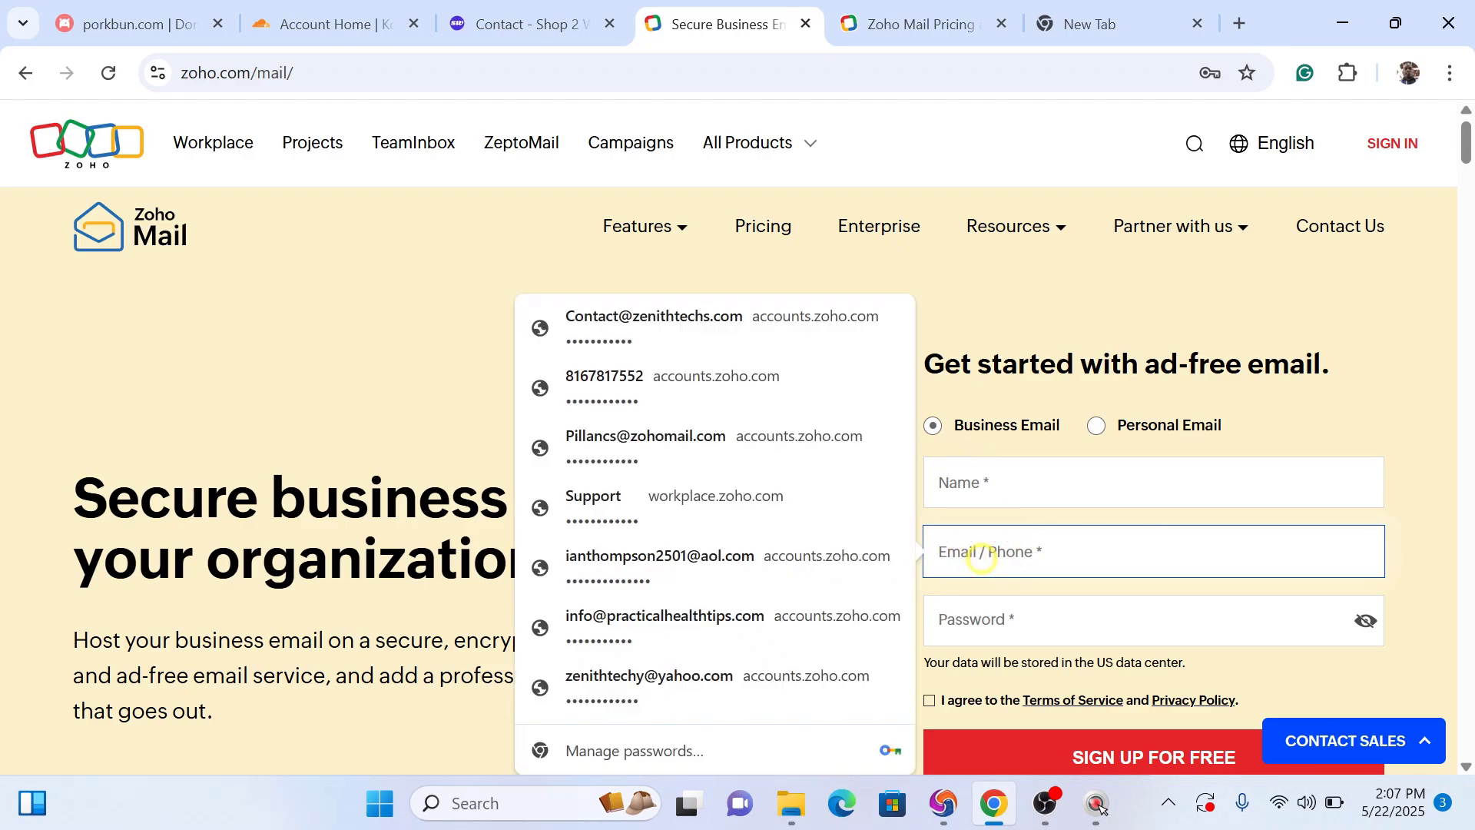
key(ctrl+v)
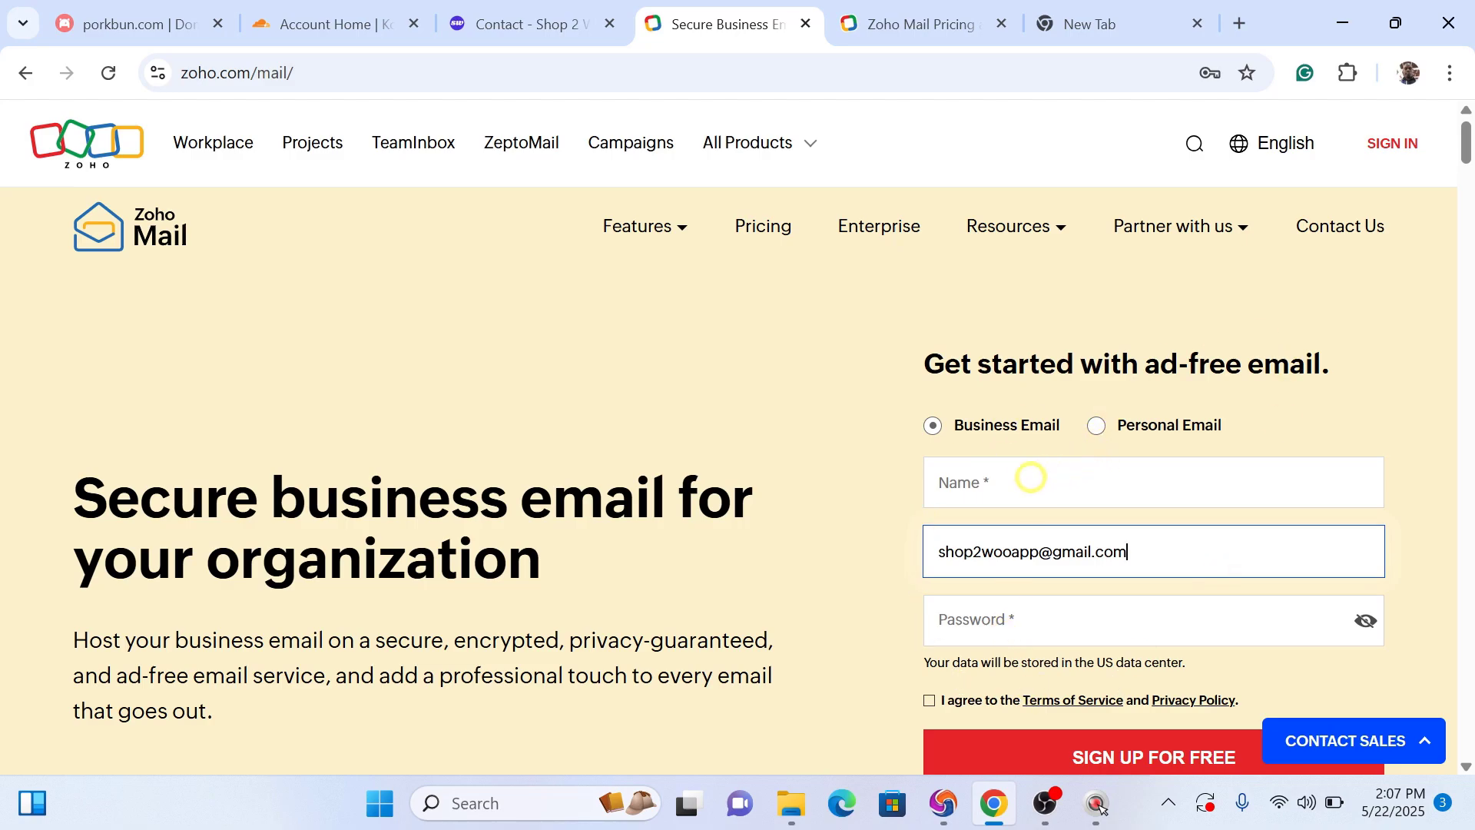
click(987, 478)
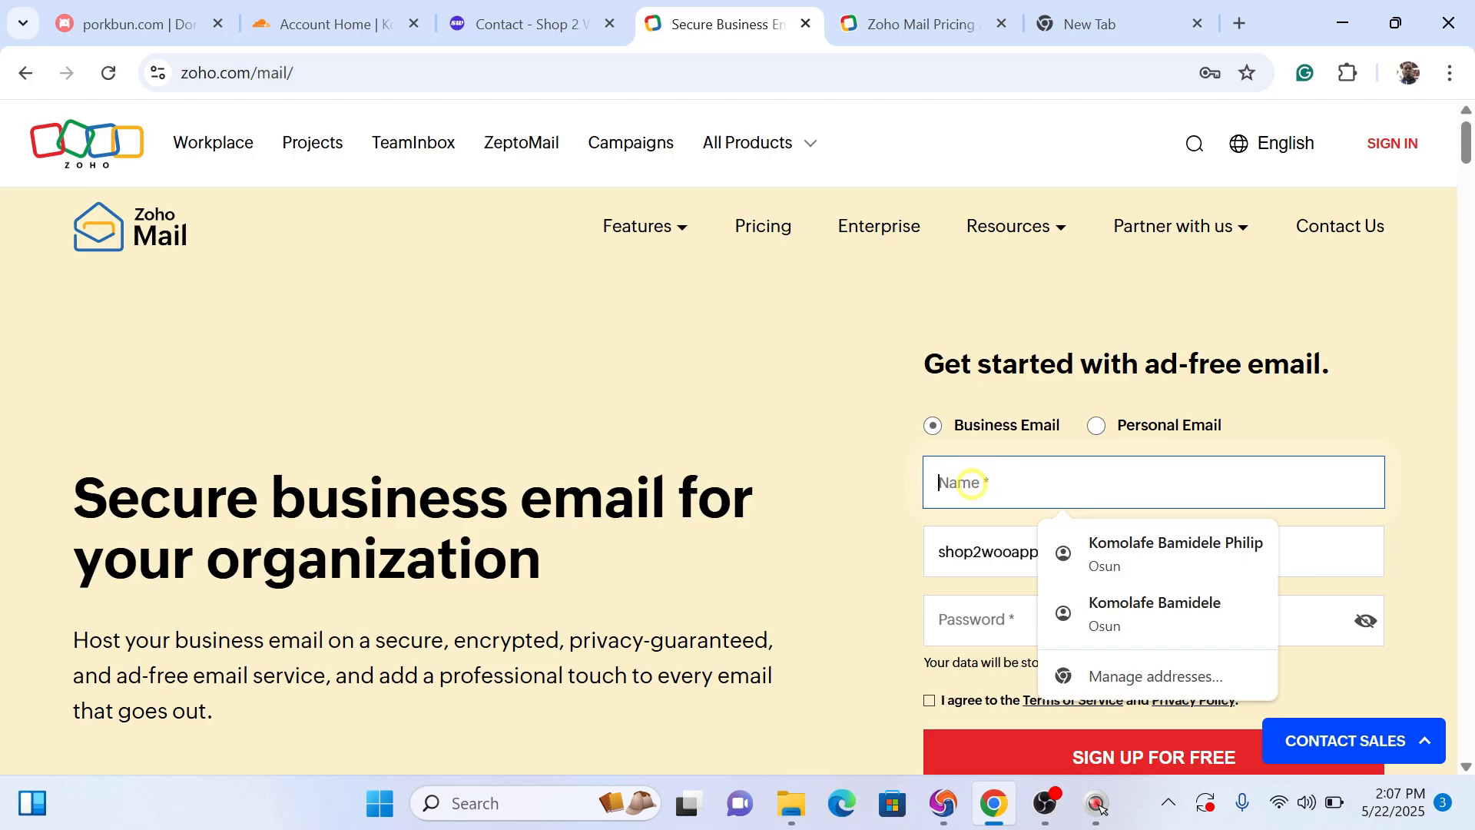
click(1122, 555)
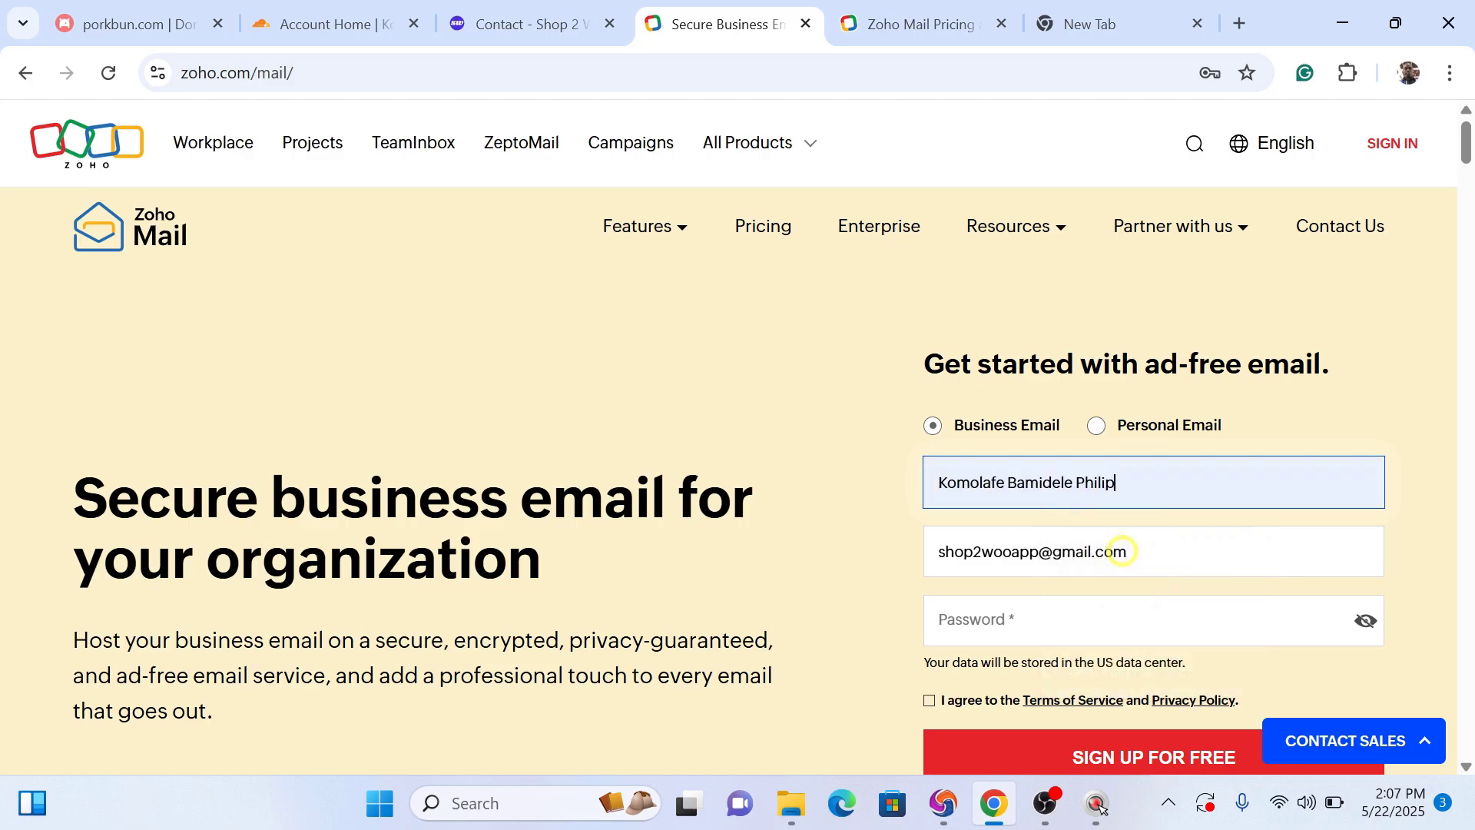
click(1151, 684)
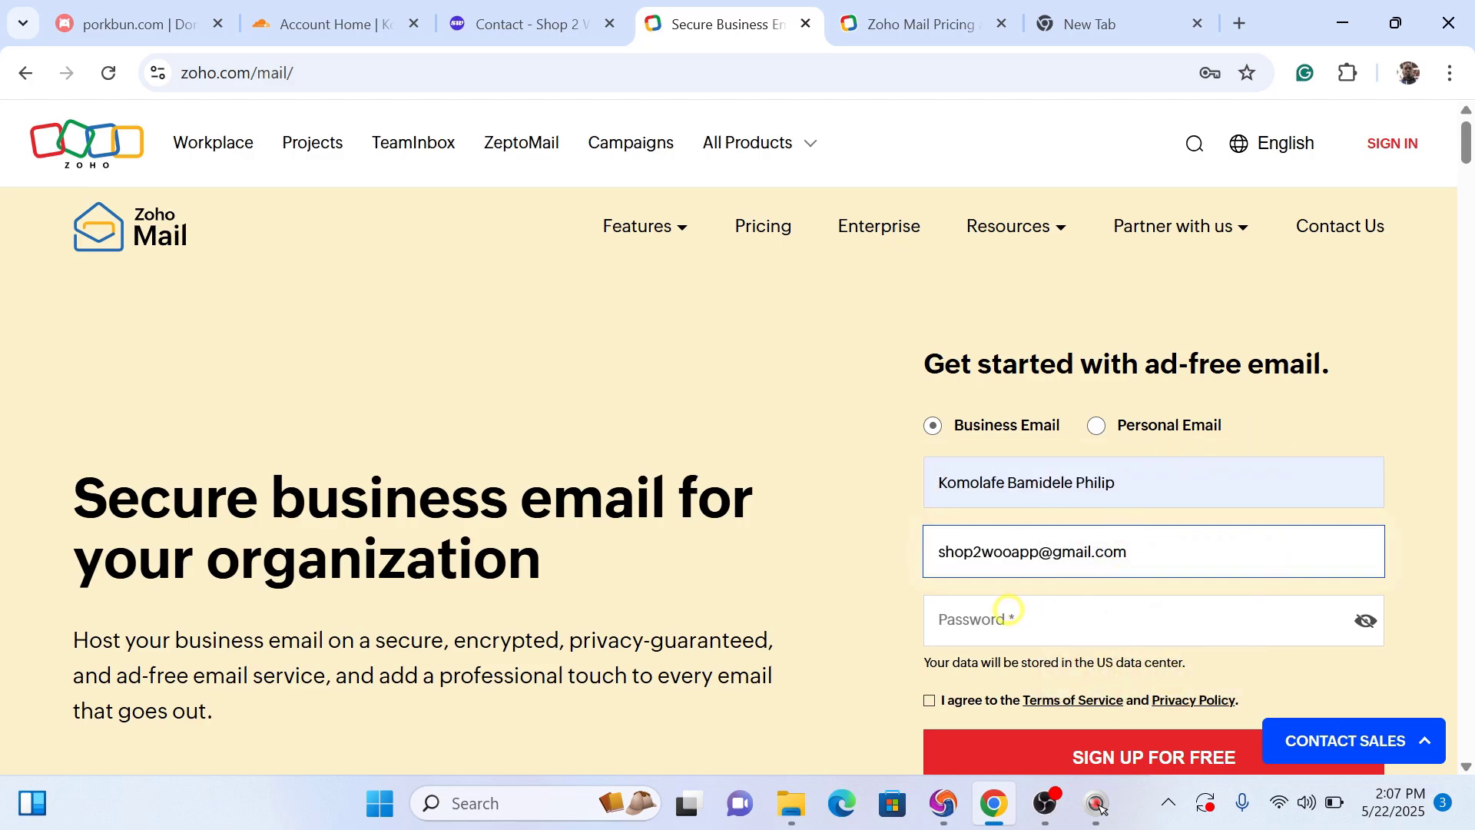
Step: Add the account password, accept the terms, submit the sign-up, and switch to Gmail
click(986, 618)
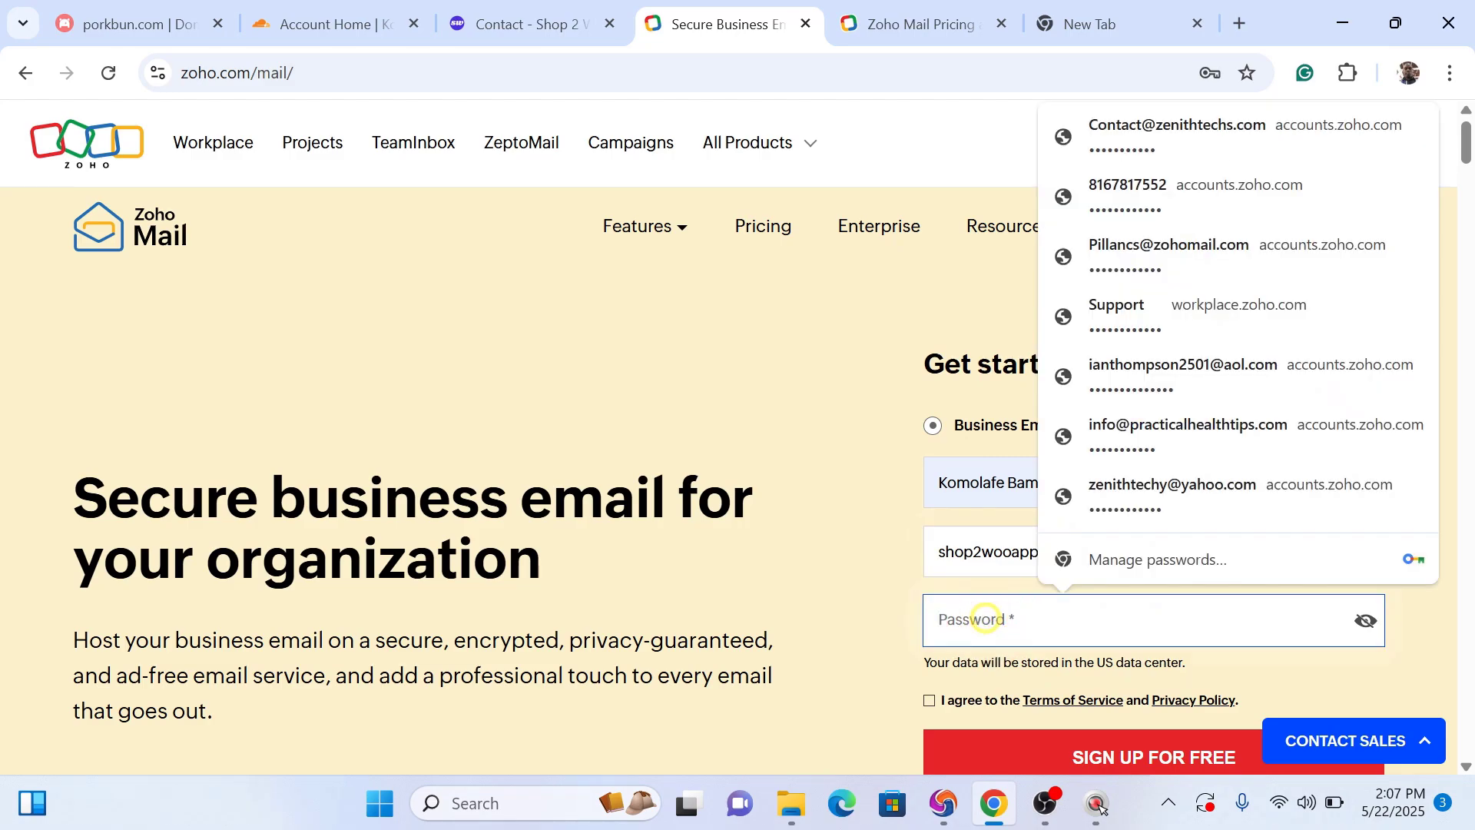
text(••)
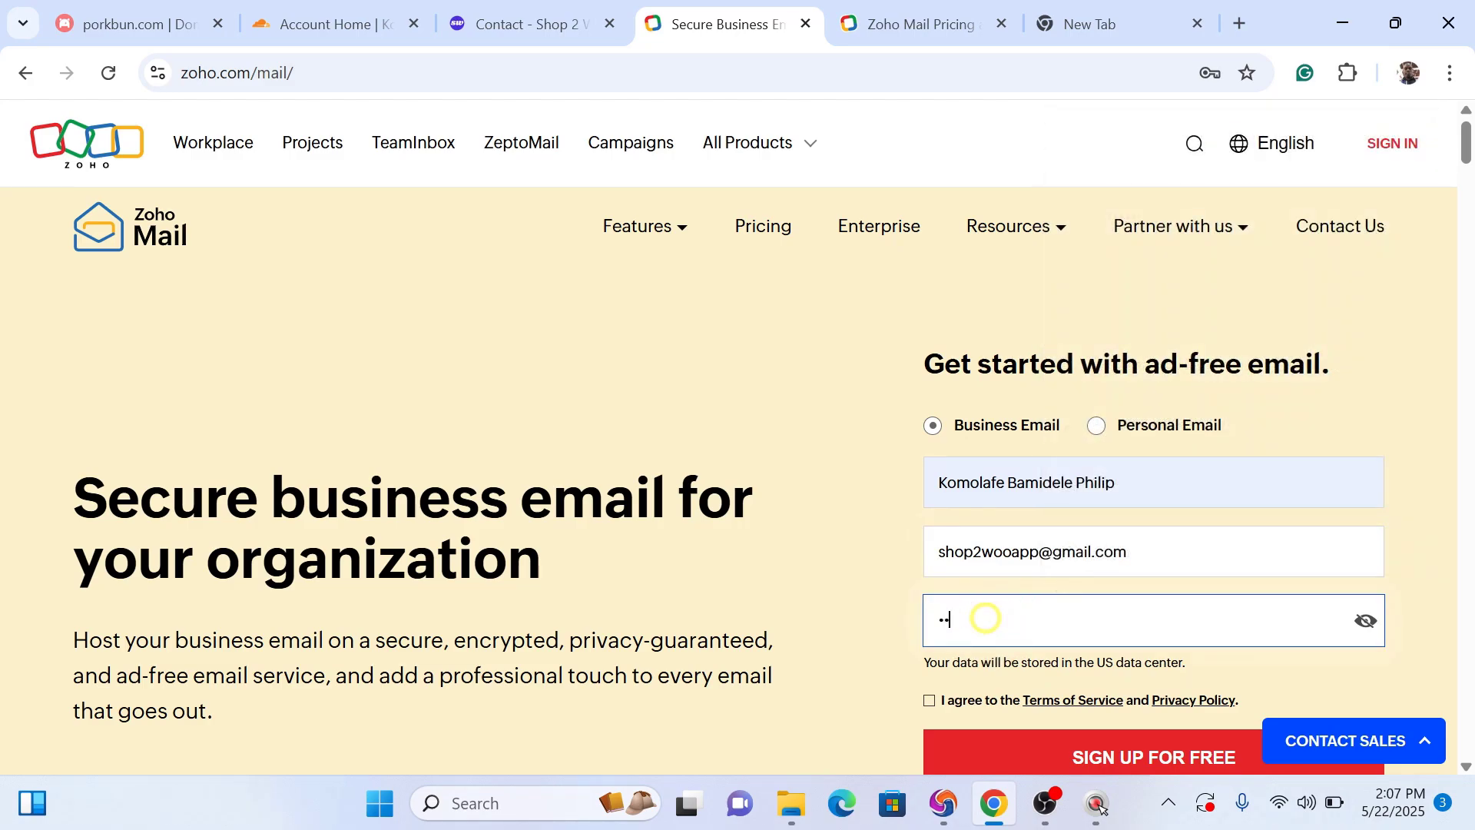
text(••••••)
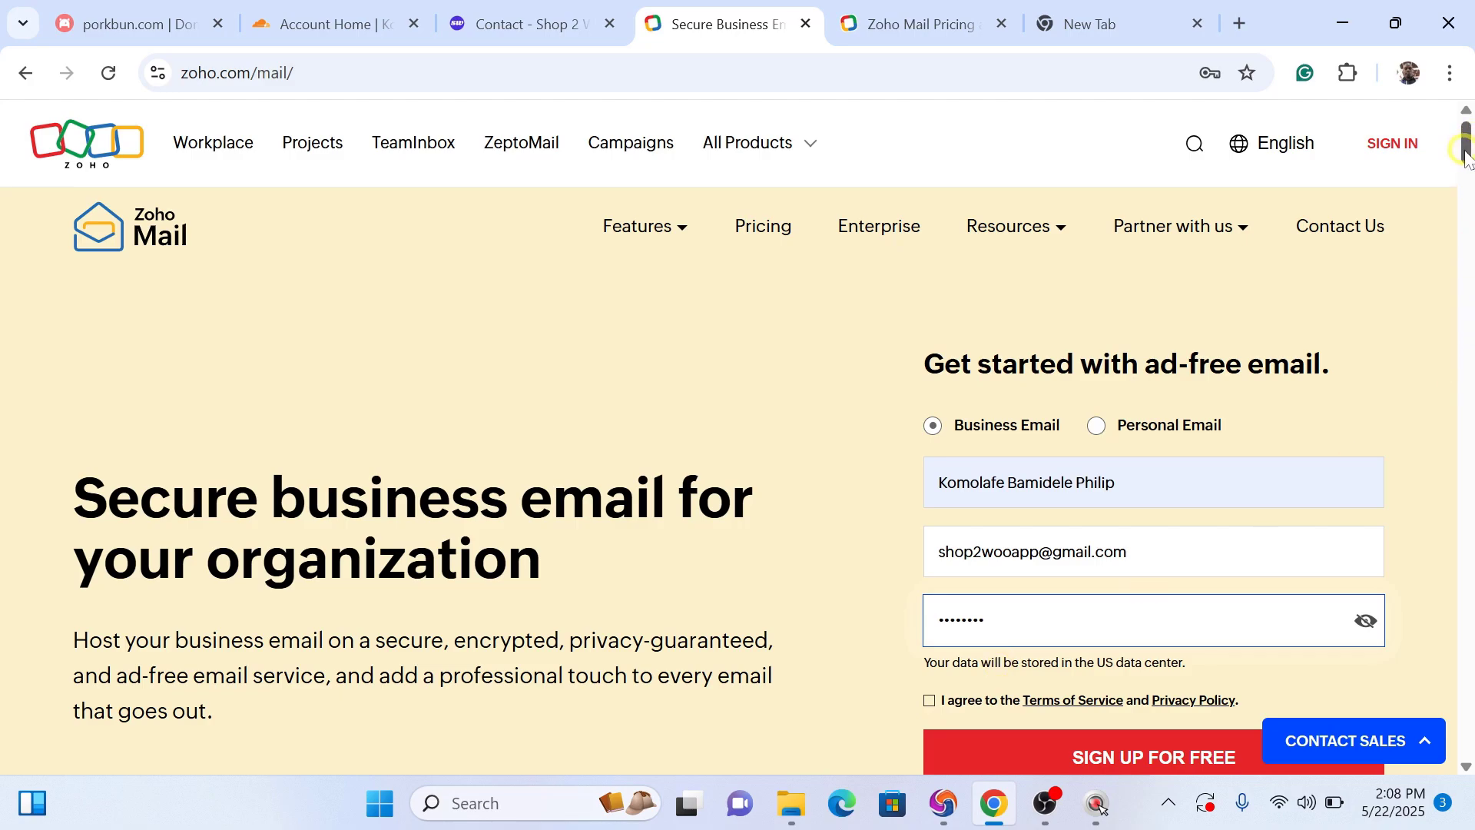
drag(1466, 158, 1466, 177)
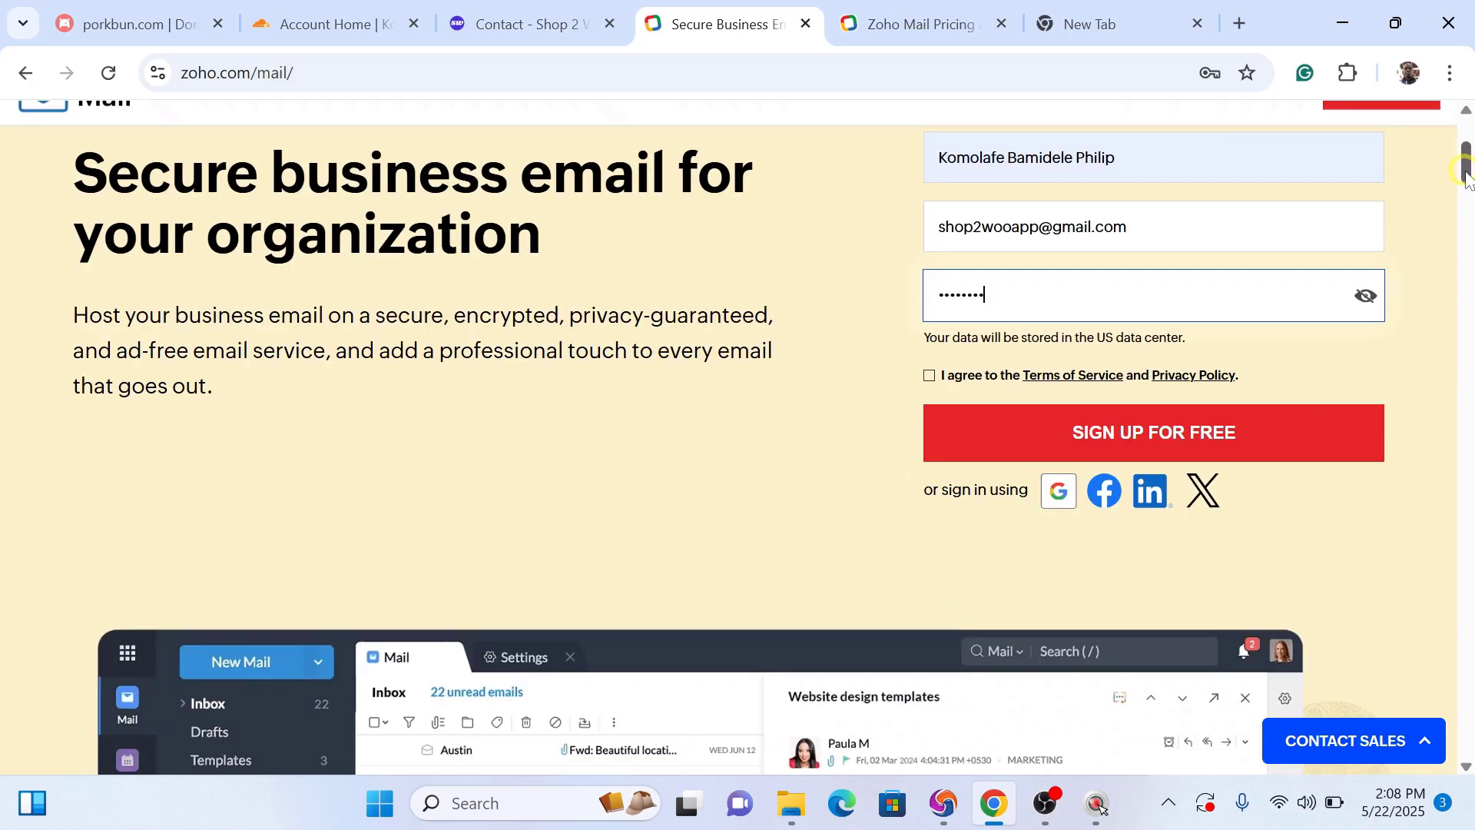
click(934, 372)
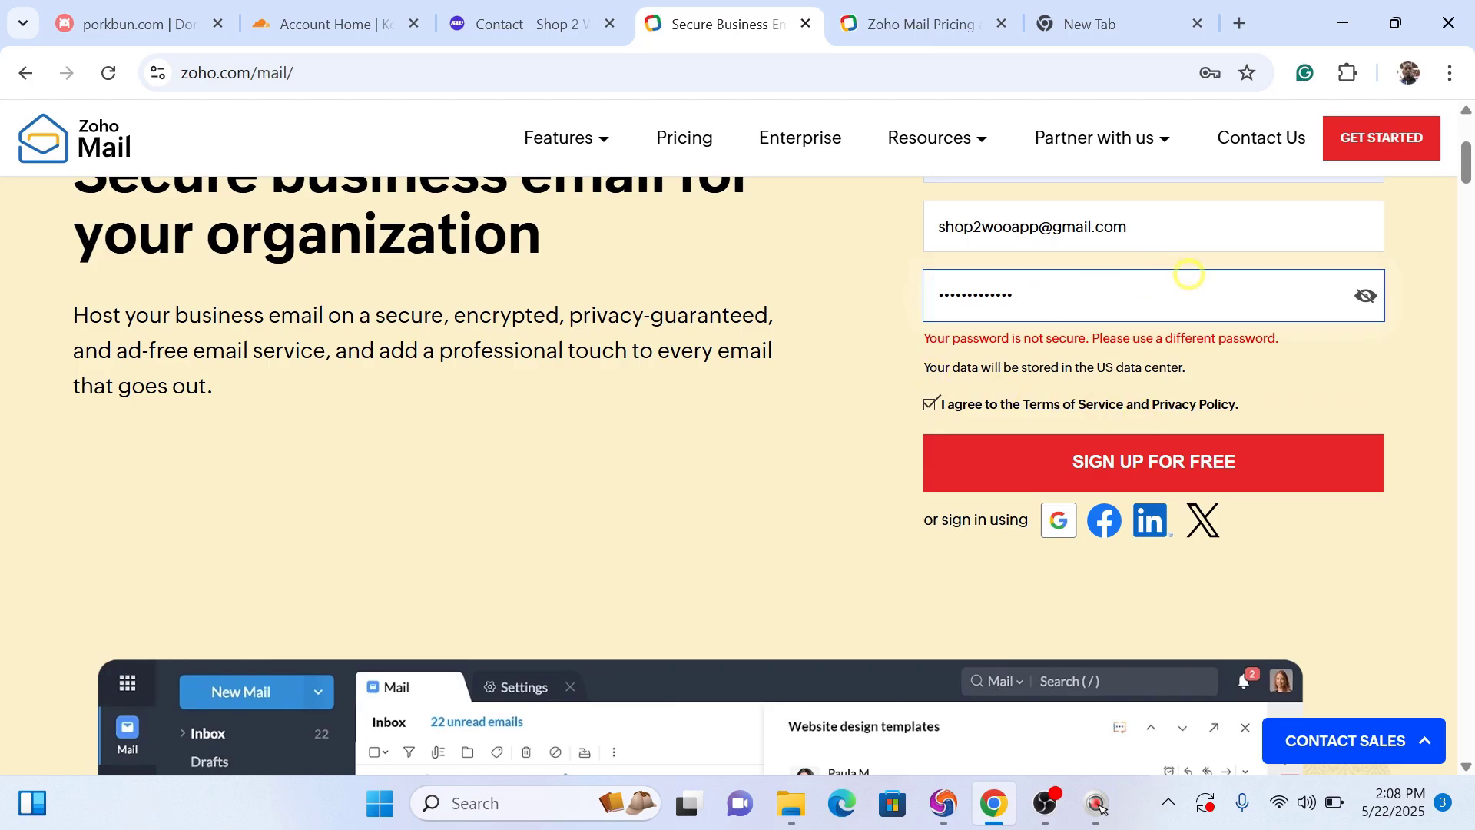
click(1128, 463)
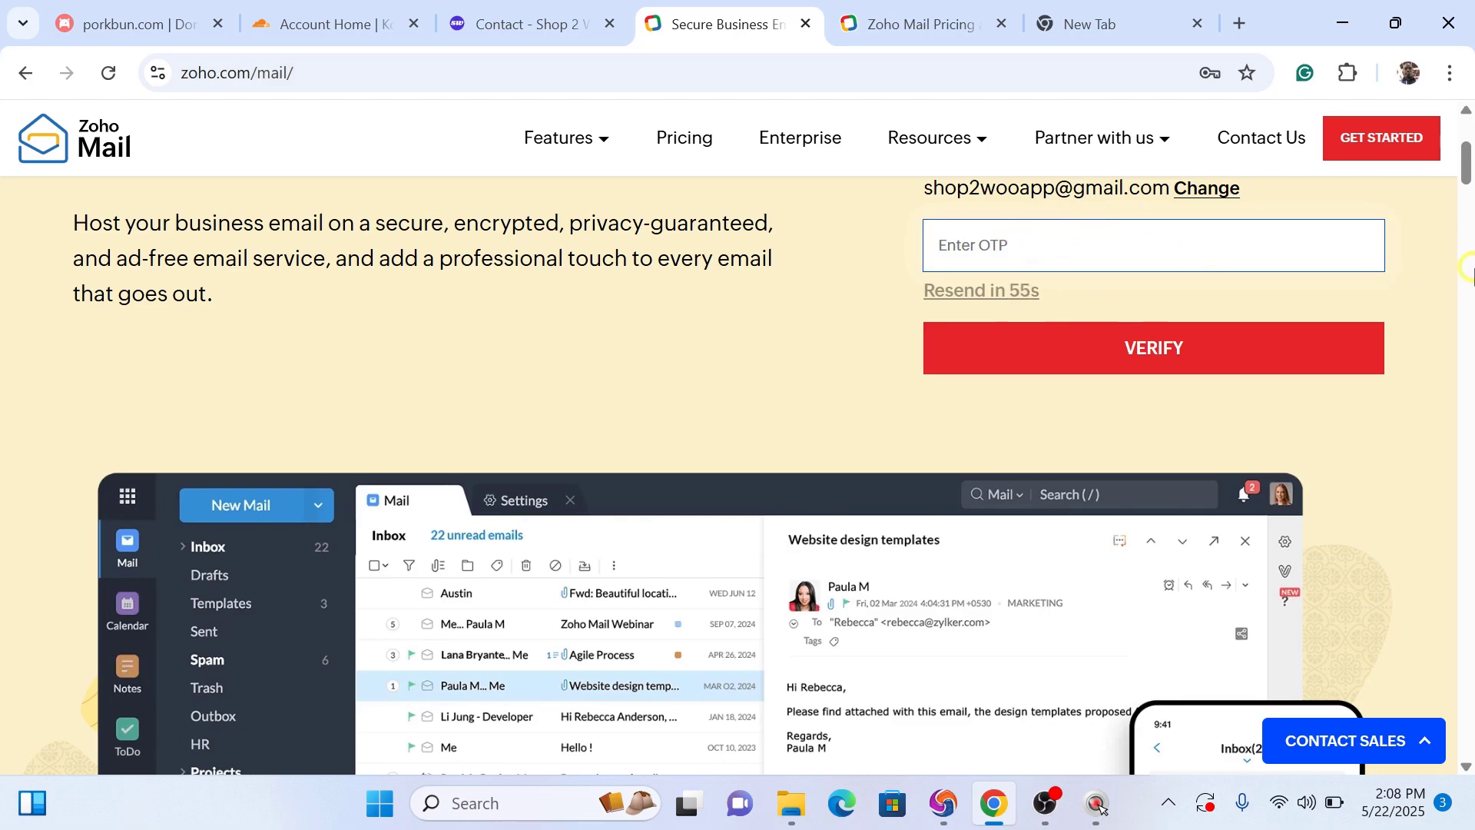
scroll(1468, 177, up, 3)
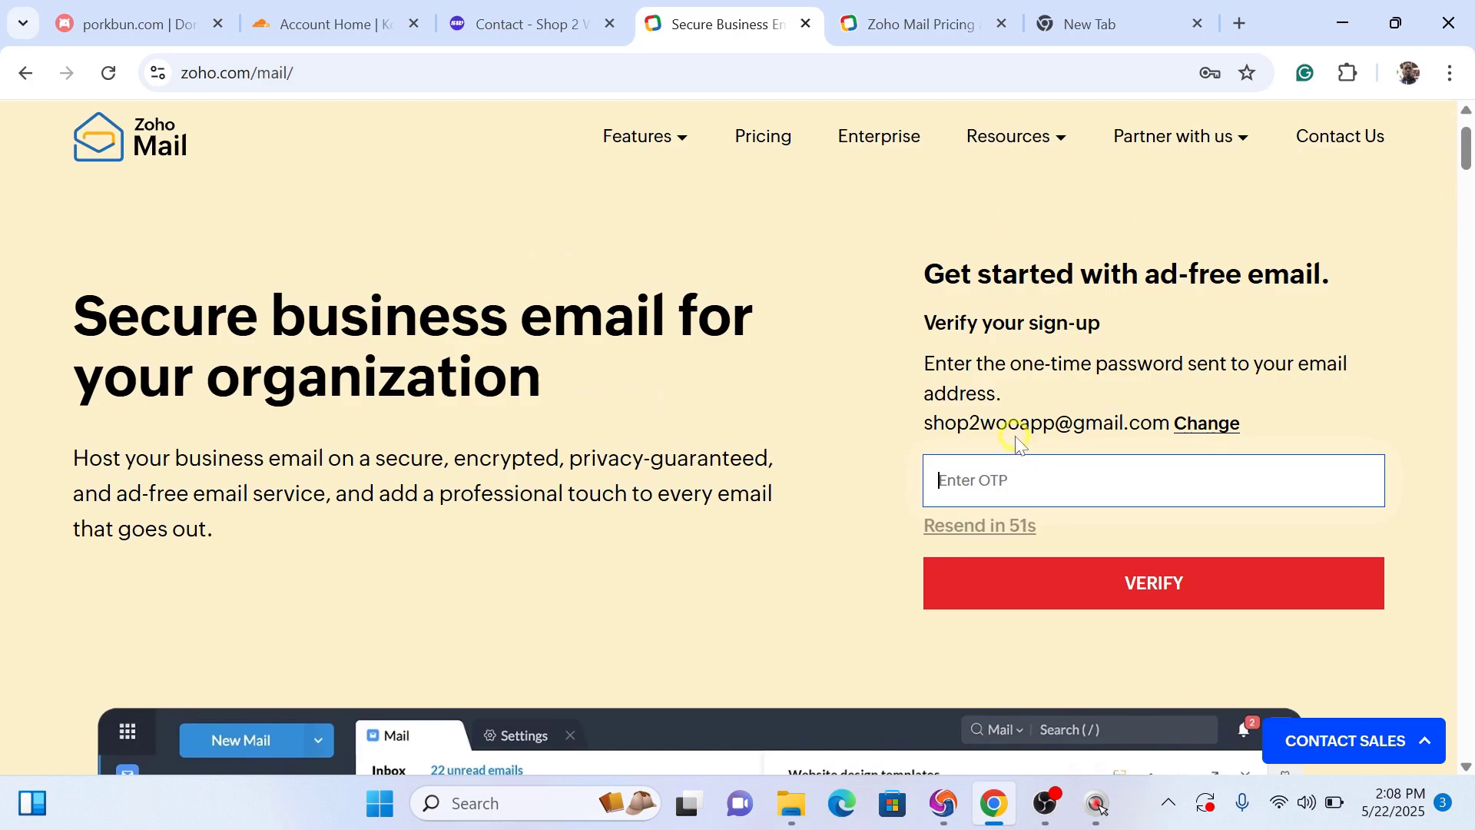
click(944, 807)
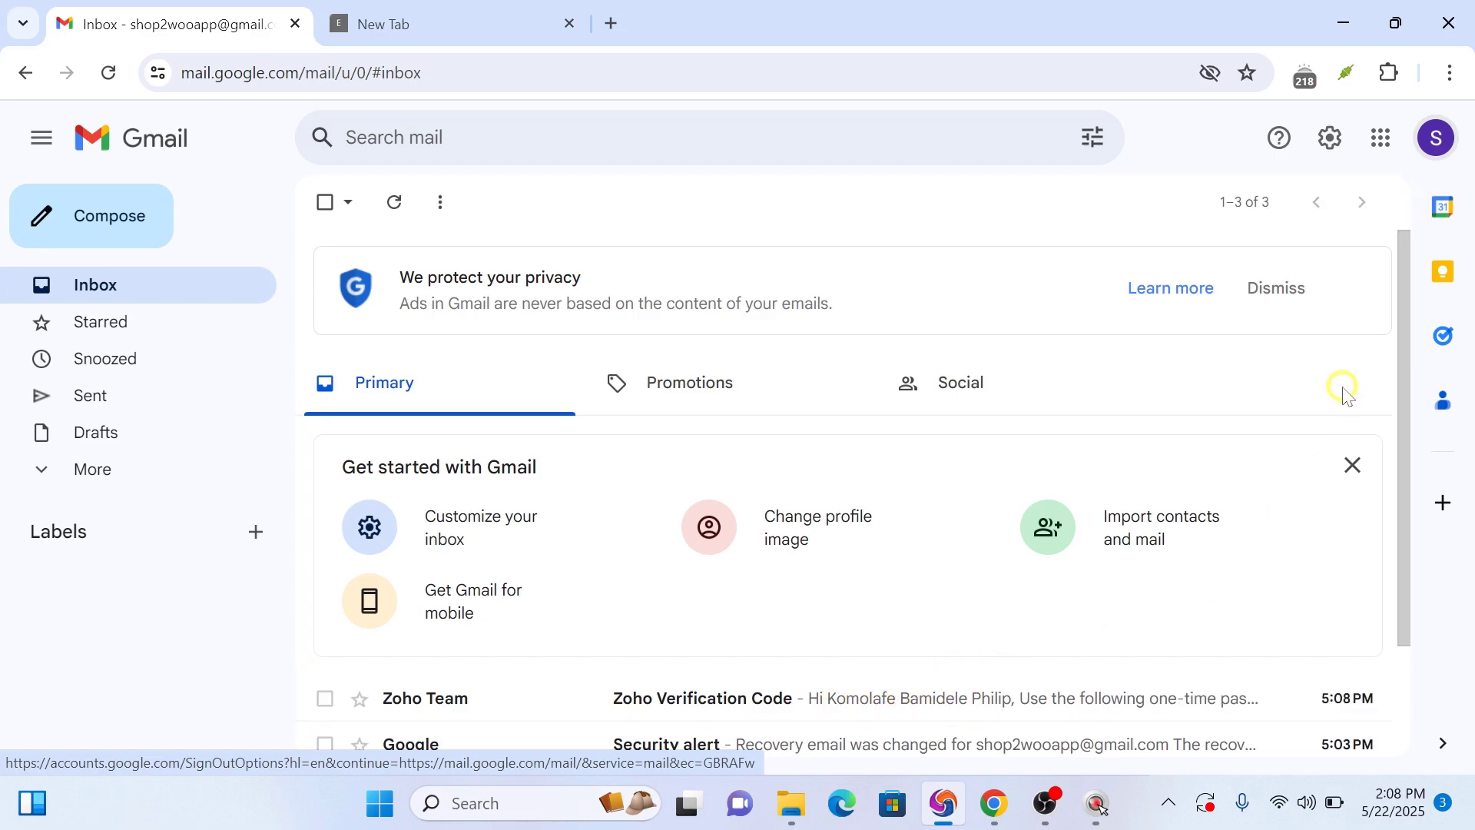
Step: Copy the one-time code from the Zoho Verification Code email and return to Zoho
drag(1403, 400, 1409, 494)
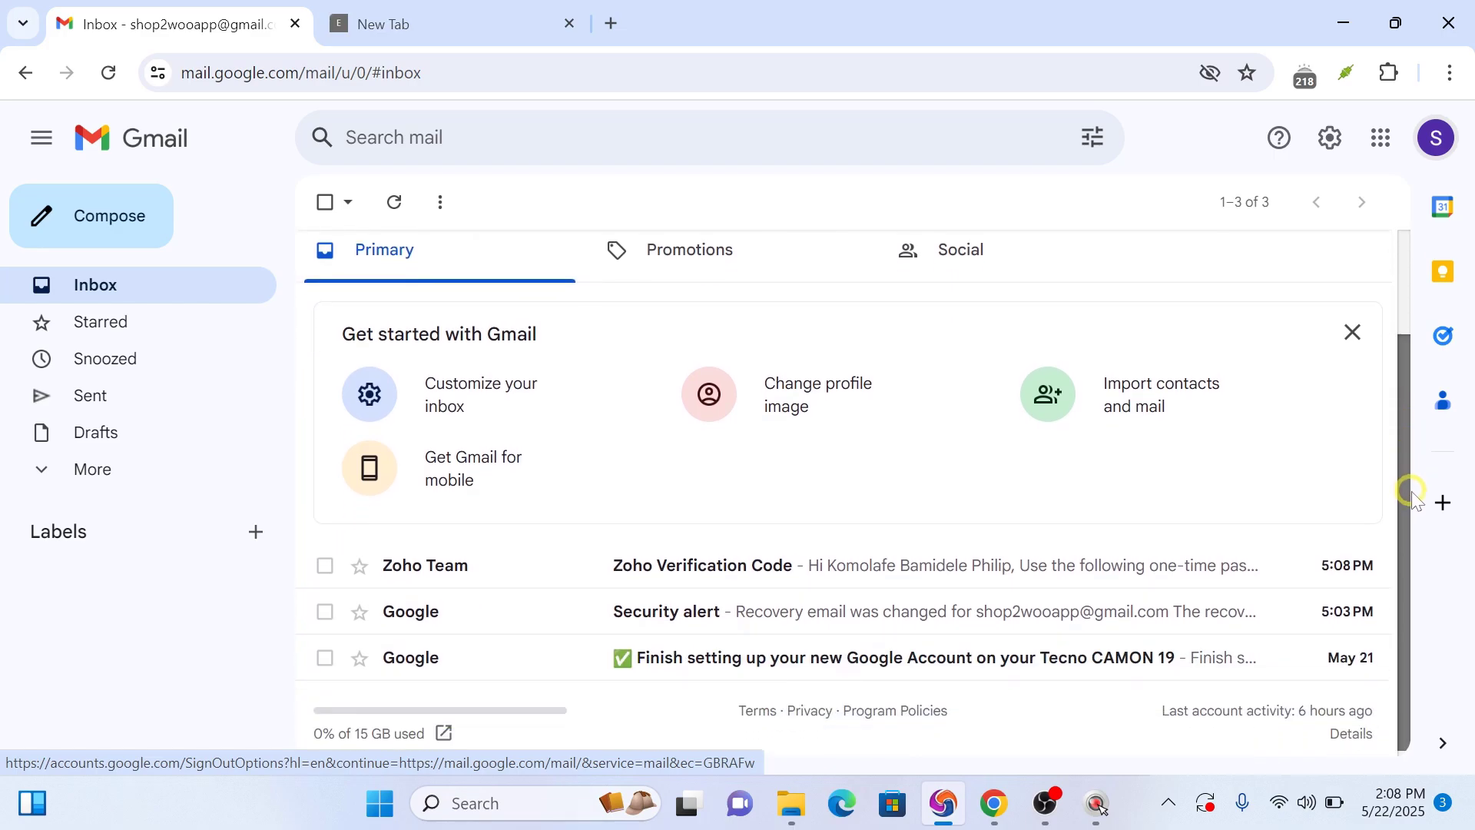
click(988, 576)
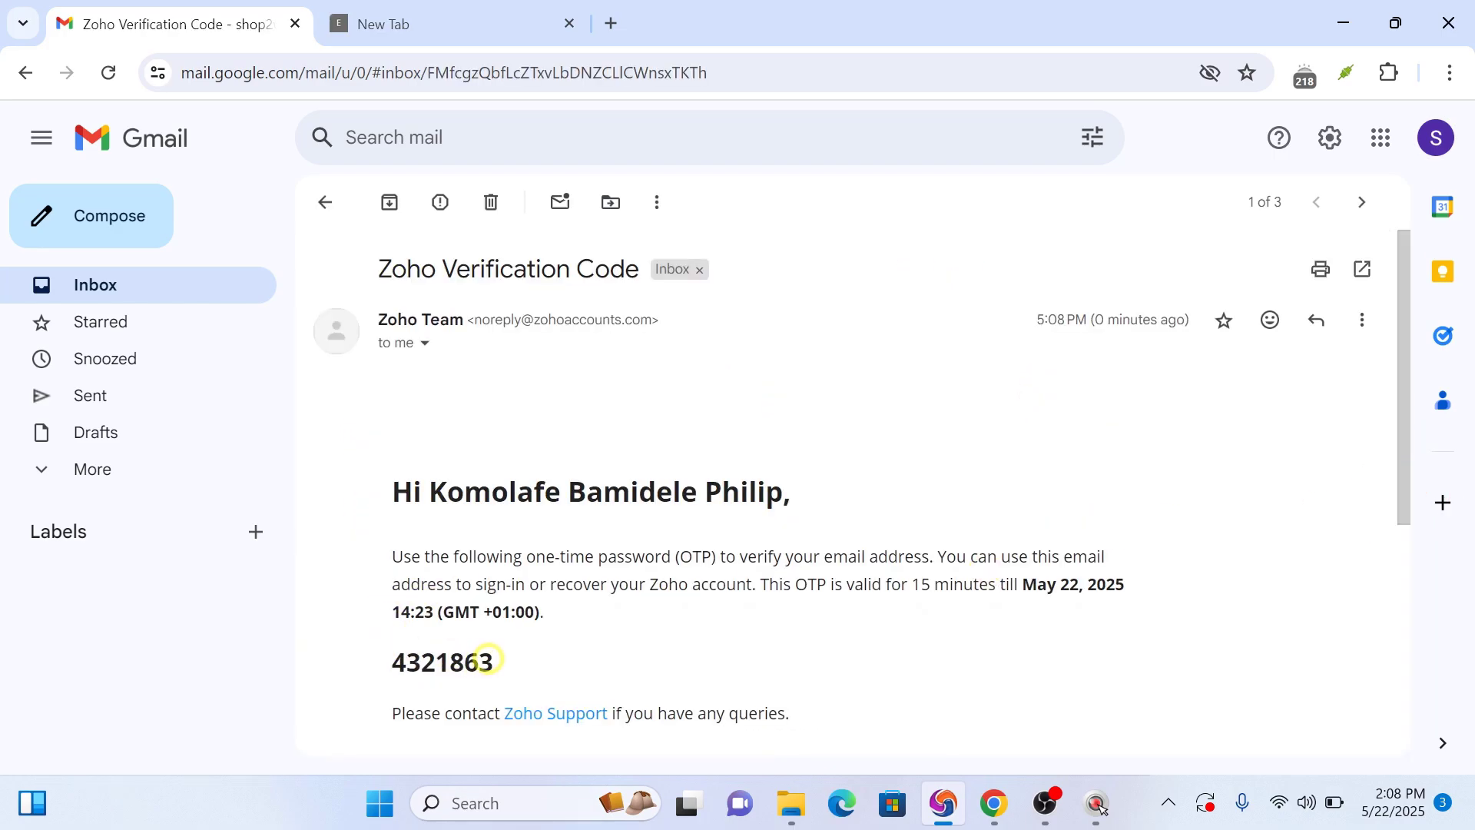
drag(494, 662, 393, 665)
key(ctrl+c)
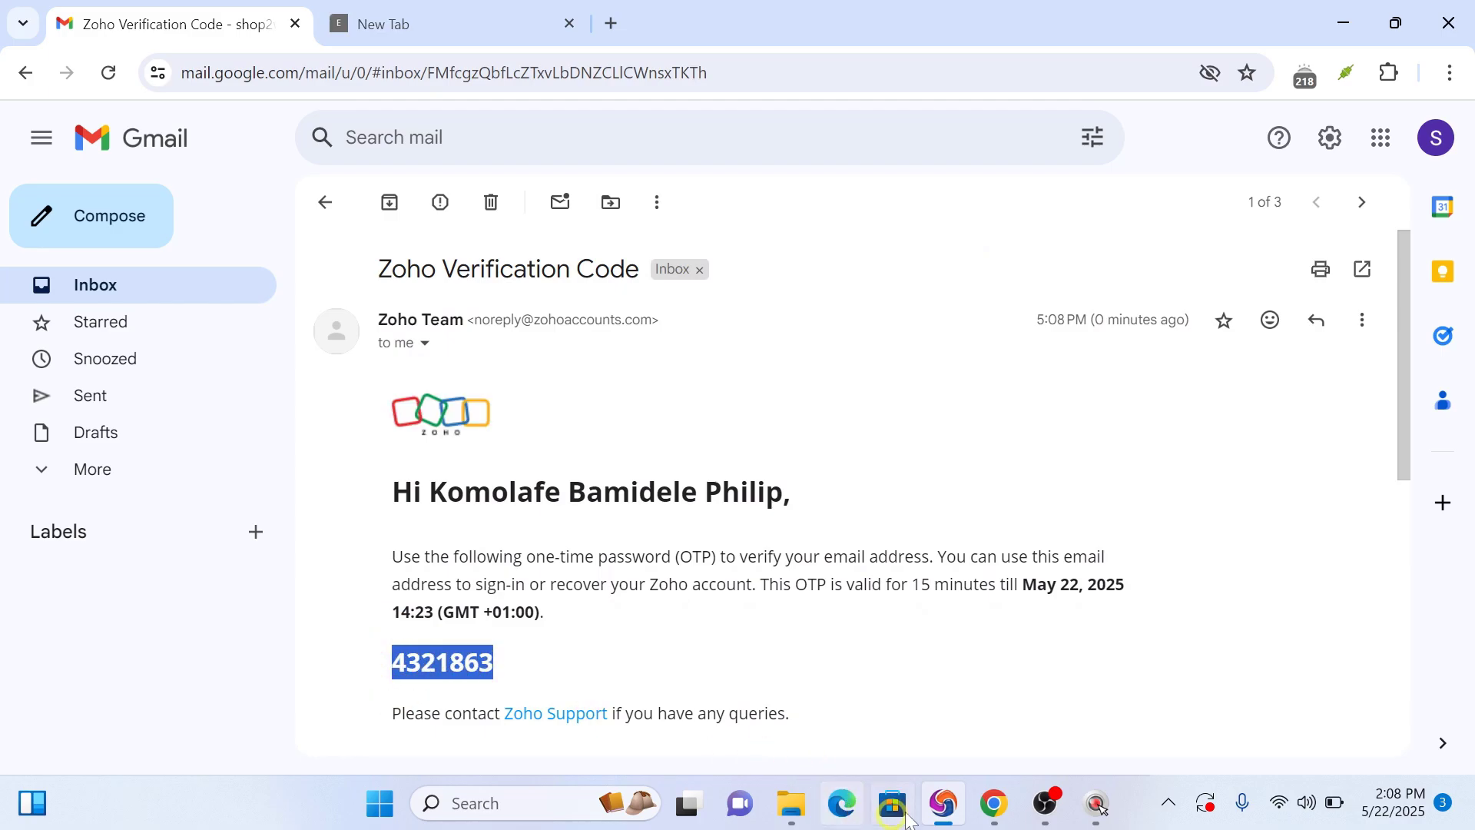
click(994, 804)
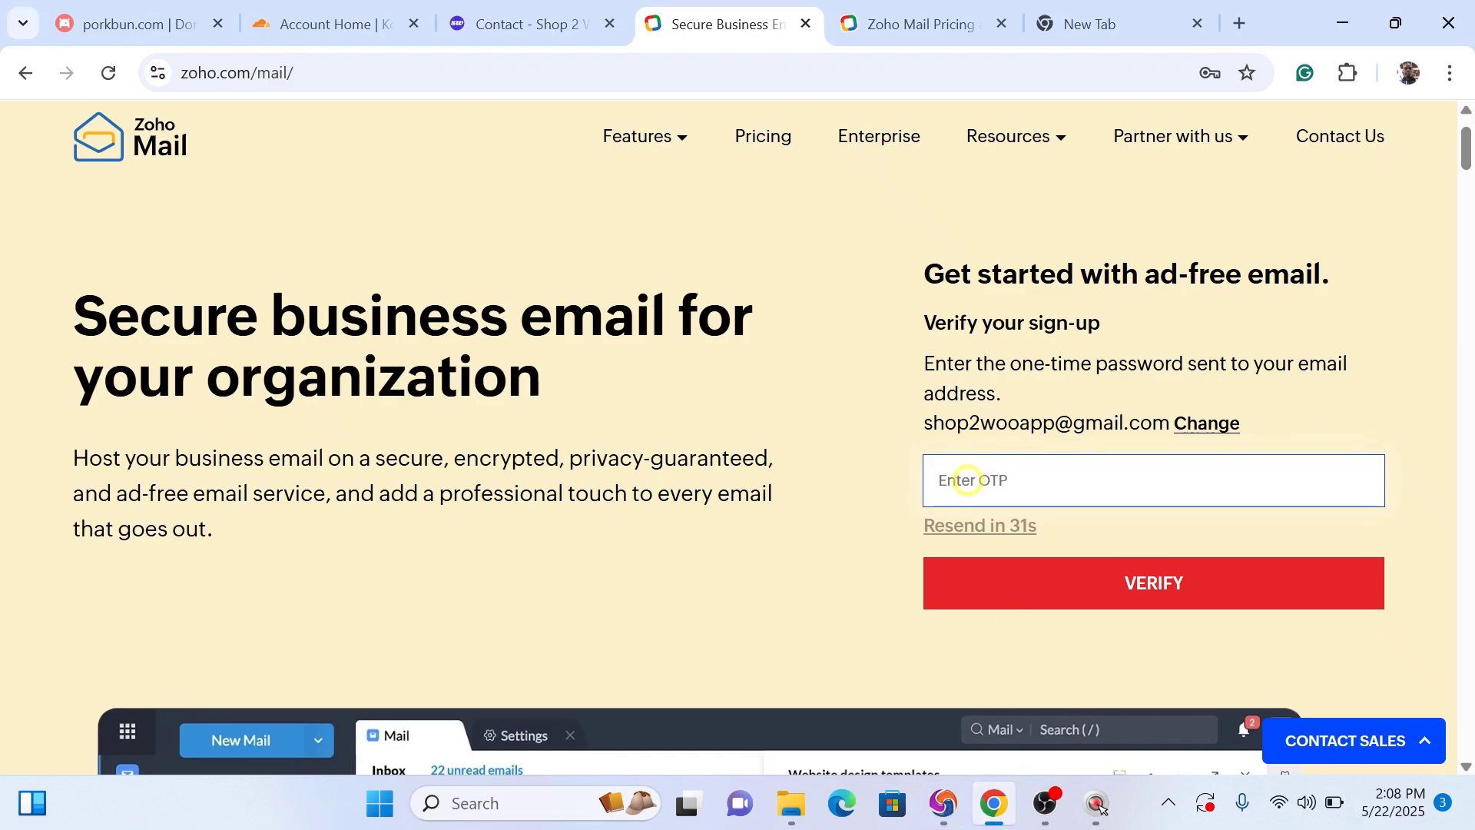
Step: Paste the emailed code into the OTP field and verify the sign-up
click(962, 479)
key(ctrl+v)
click(1110, 575)
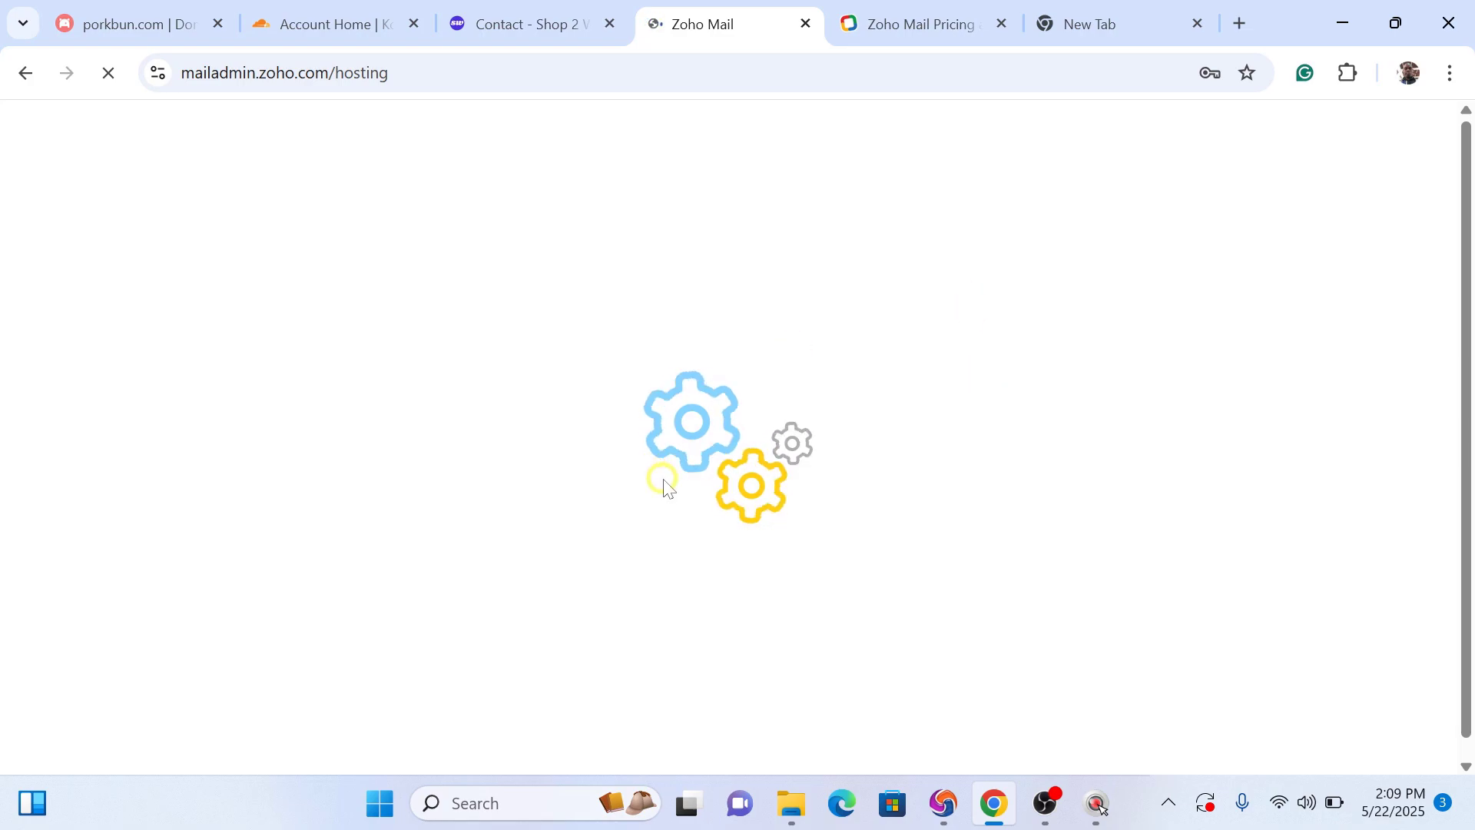
Step: Check the Mail Lite price on the Zoho Mail Pricing page, then return to Email Setup
click(927, 11)
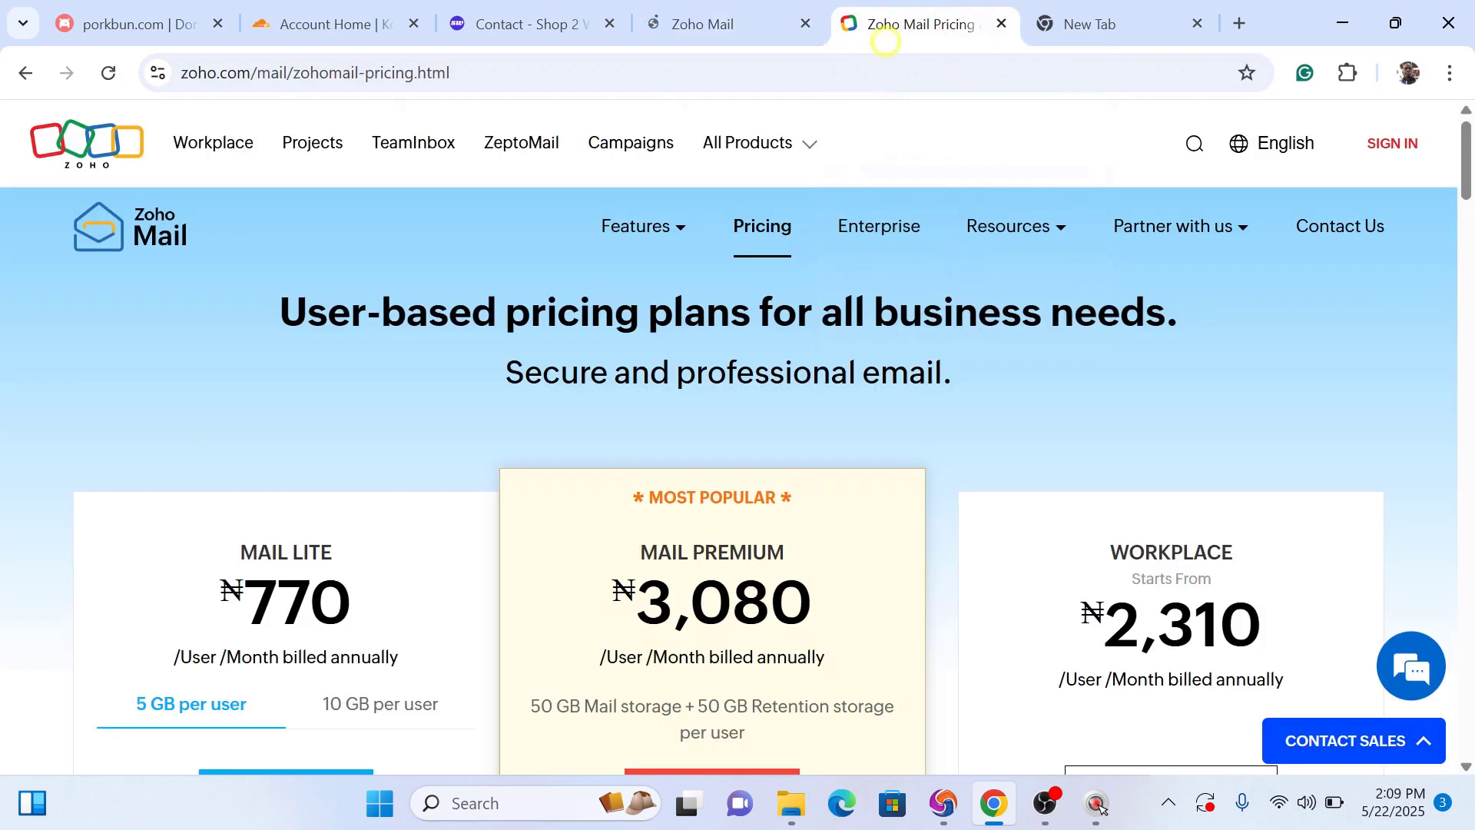
drag(365, 599, 221, 593)
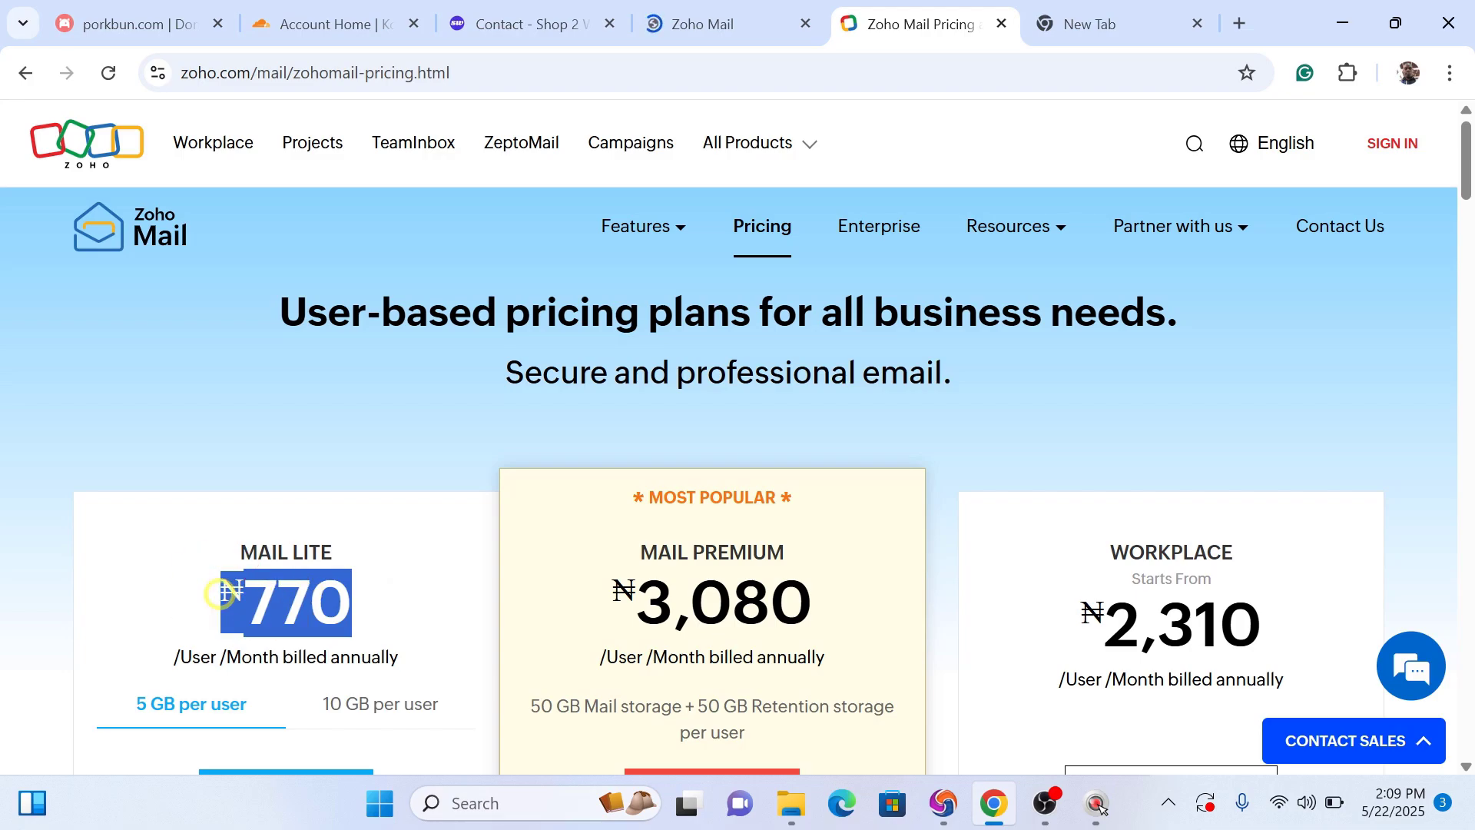
scroll(1468, 208, down, 1)
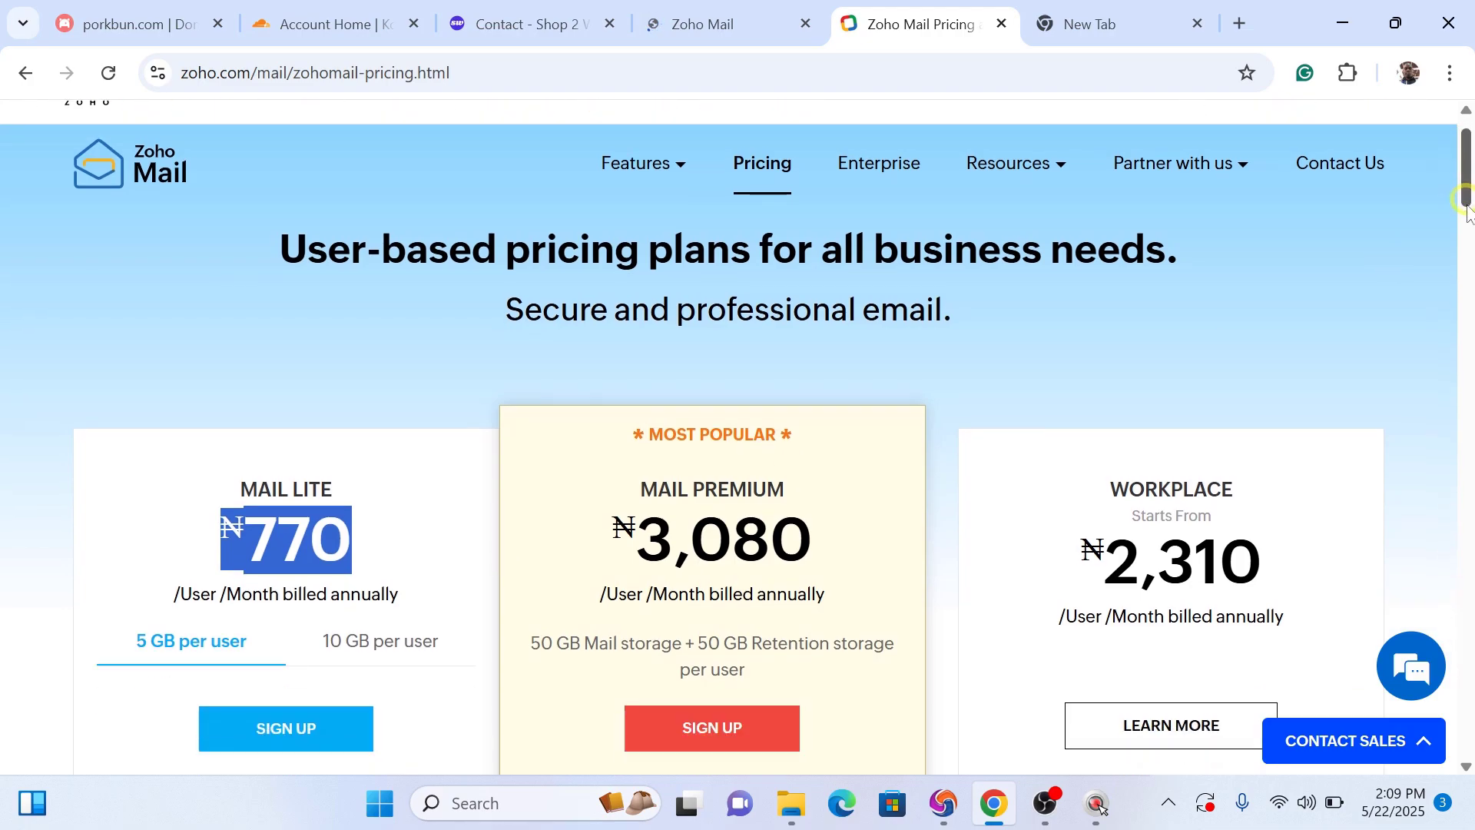
drag(1467, 208, 1467, 252)
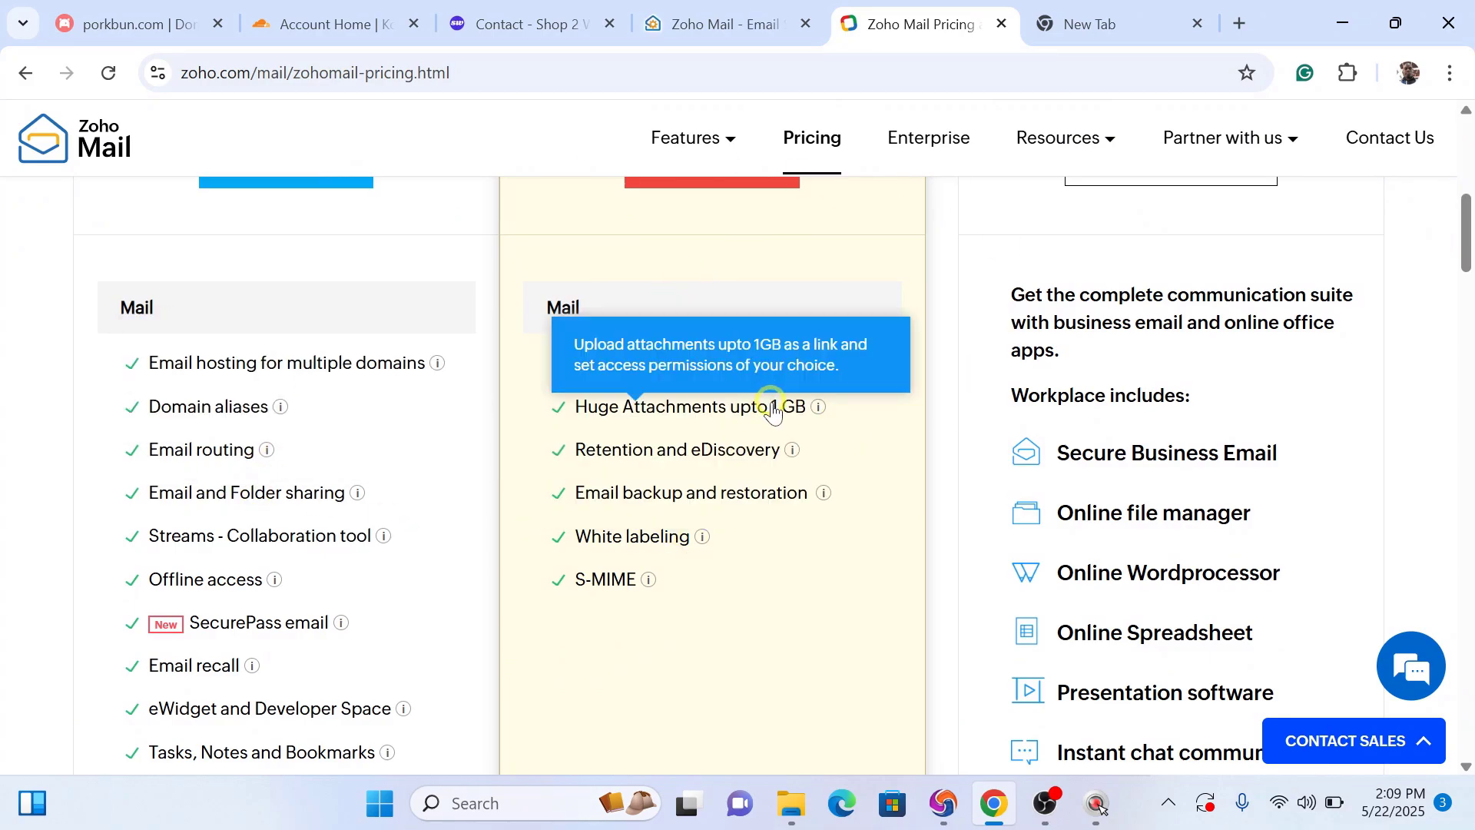
click(731, 18)
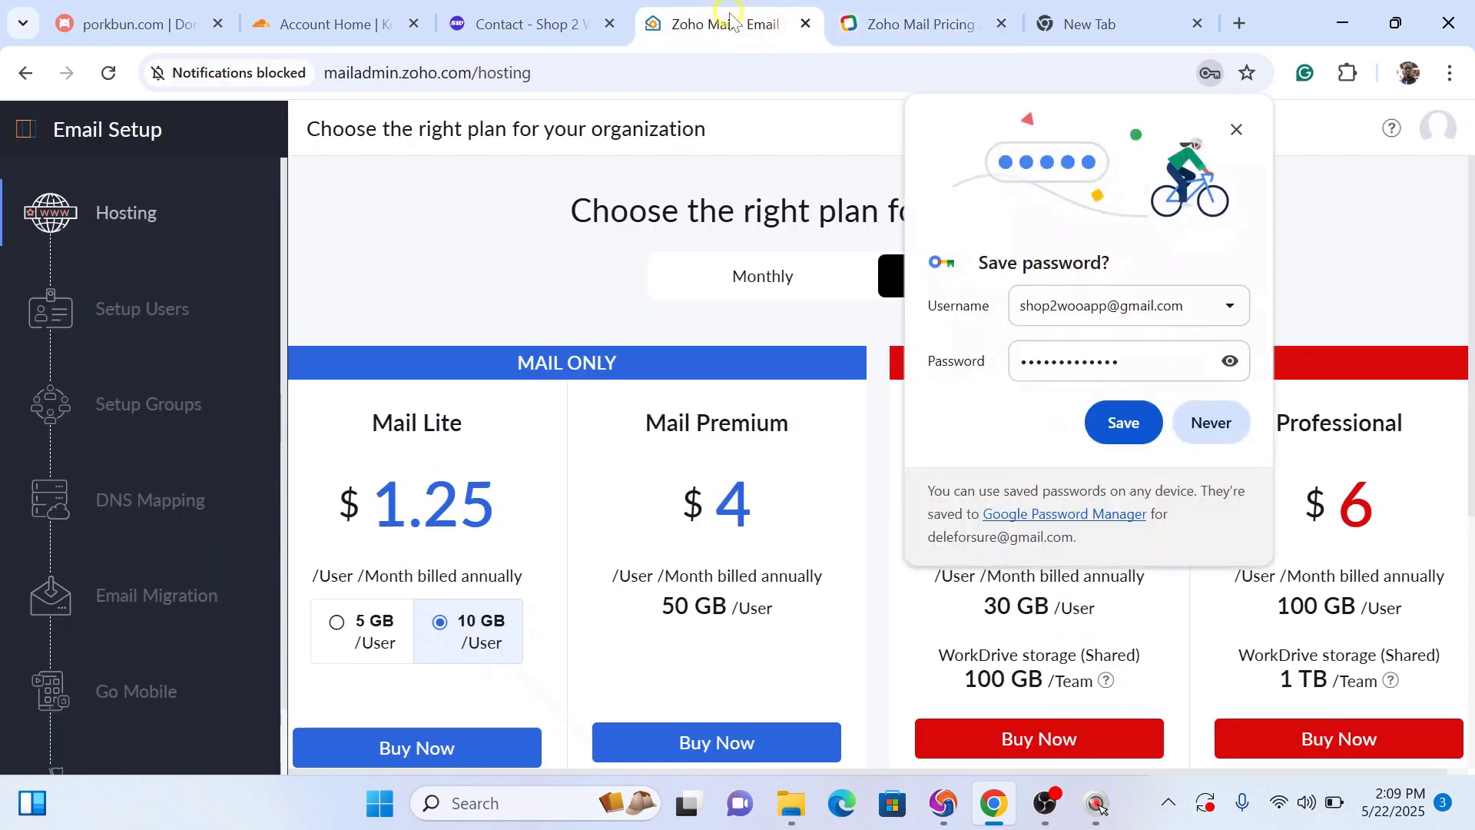
Step: Save the new account password in the browser and choose Try Now under the Free Plan
click(1123, 423)
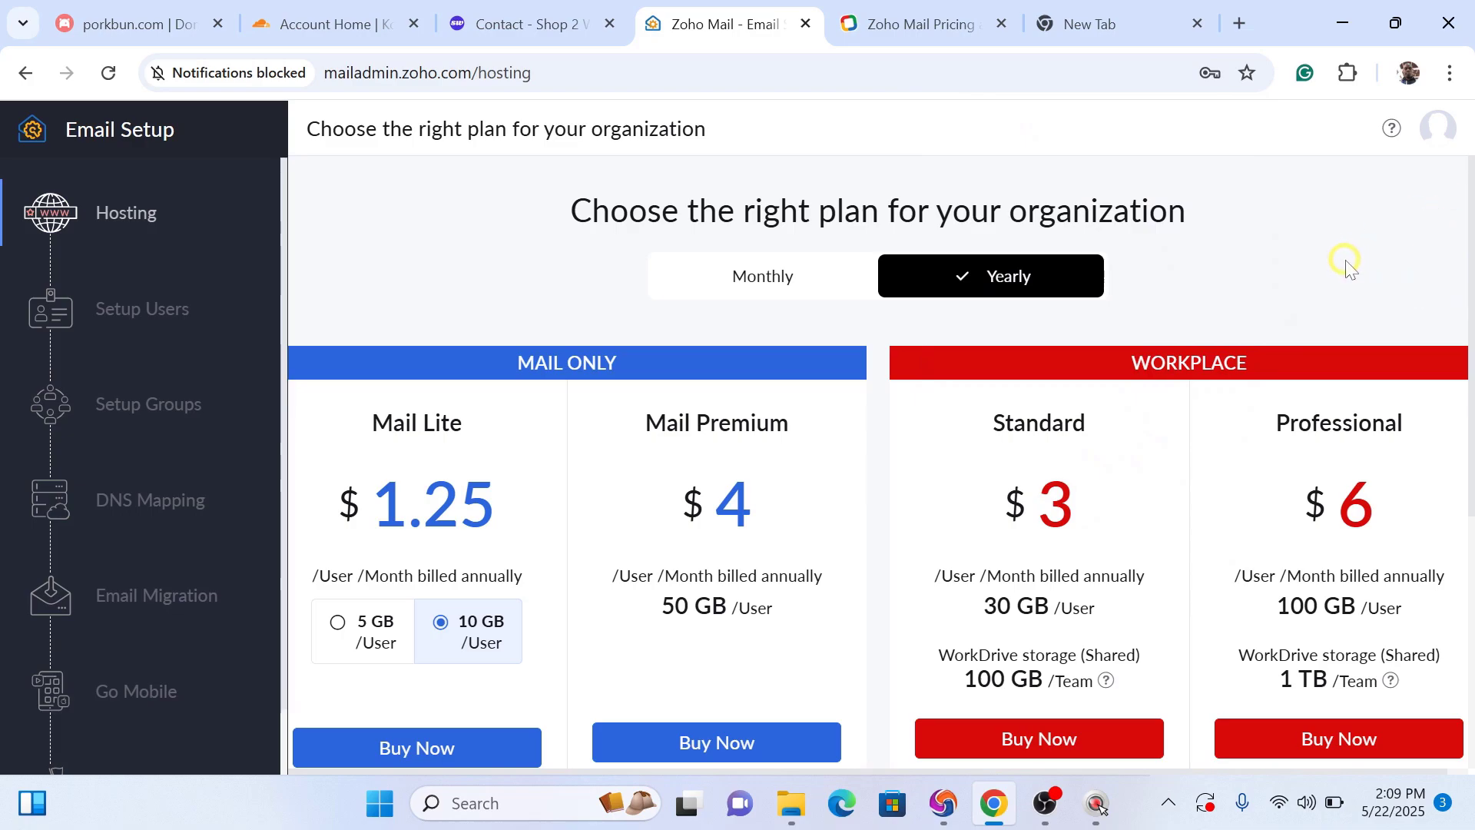
scroll(1346, 265, down, 4)
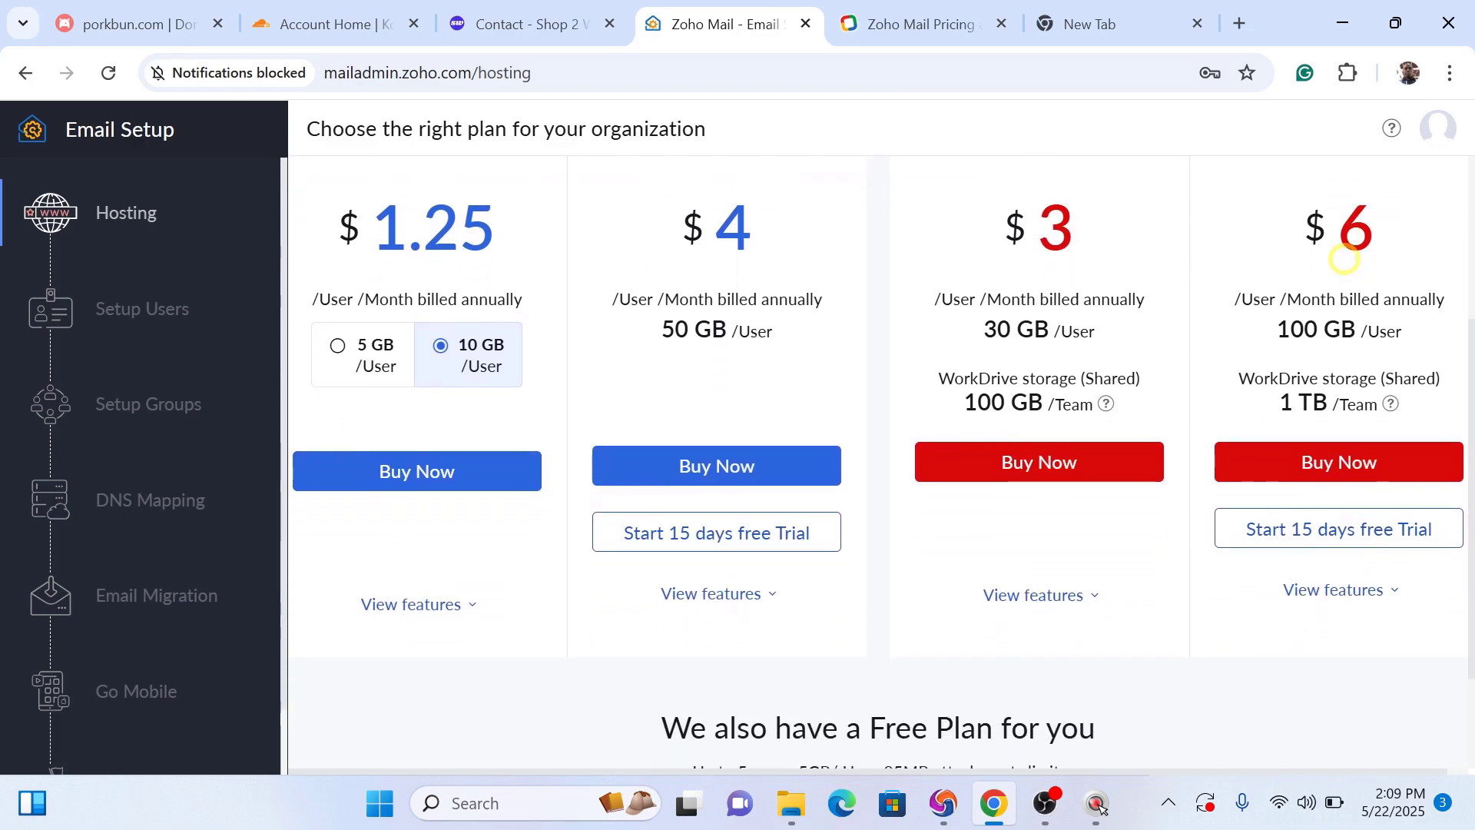
scroll(1345, 259, down, 2)
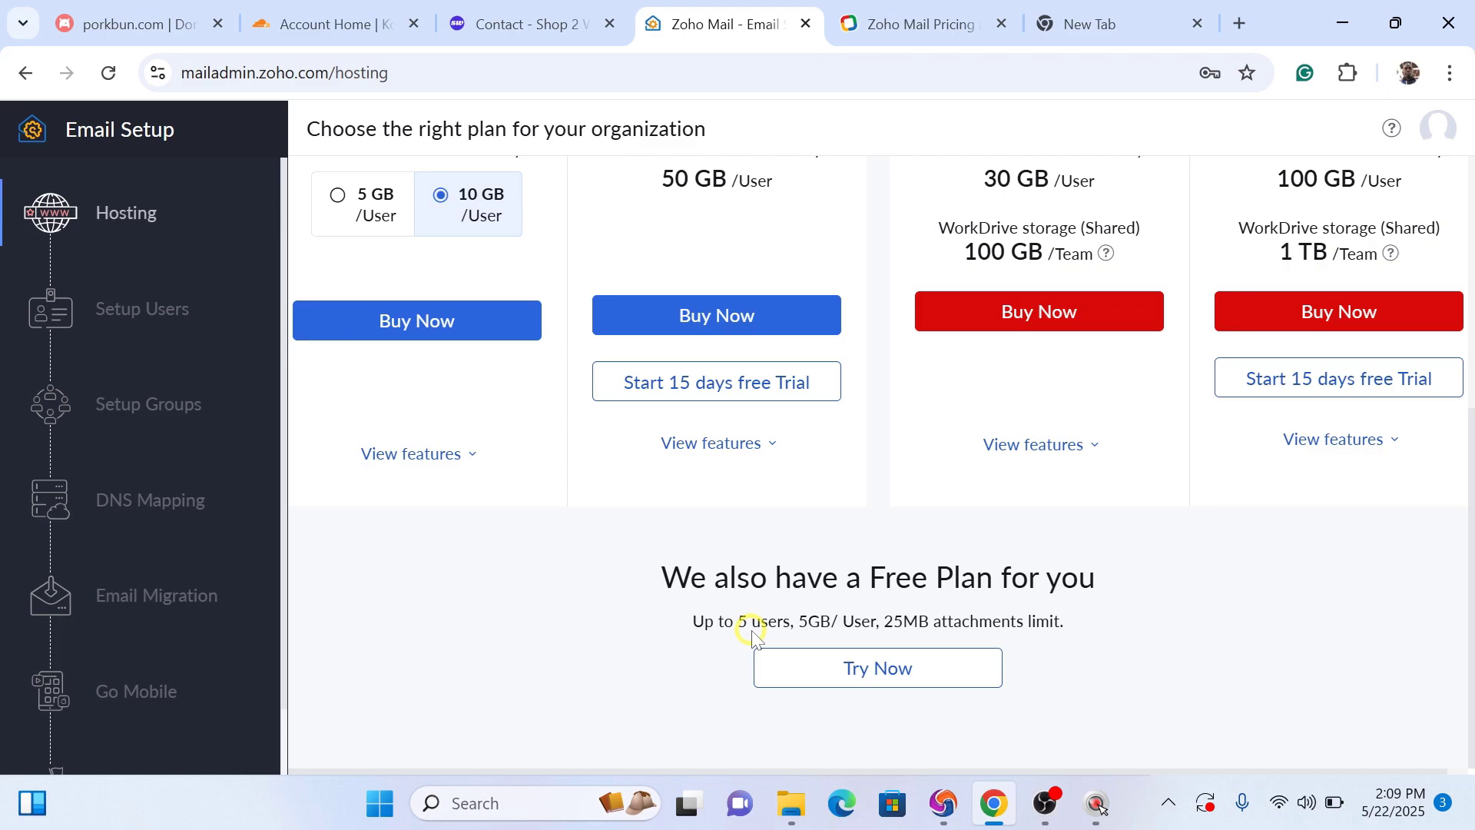
click(880, 684)
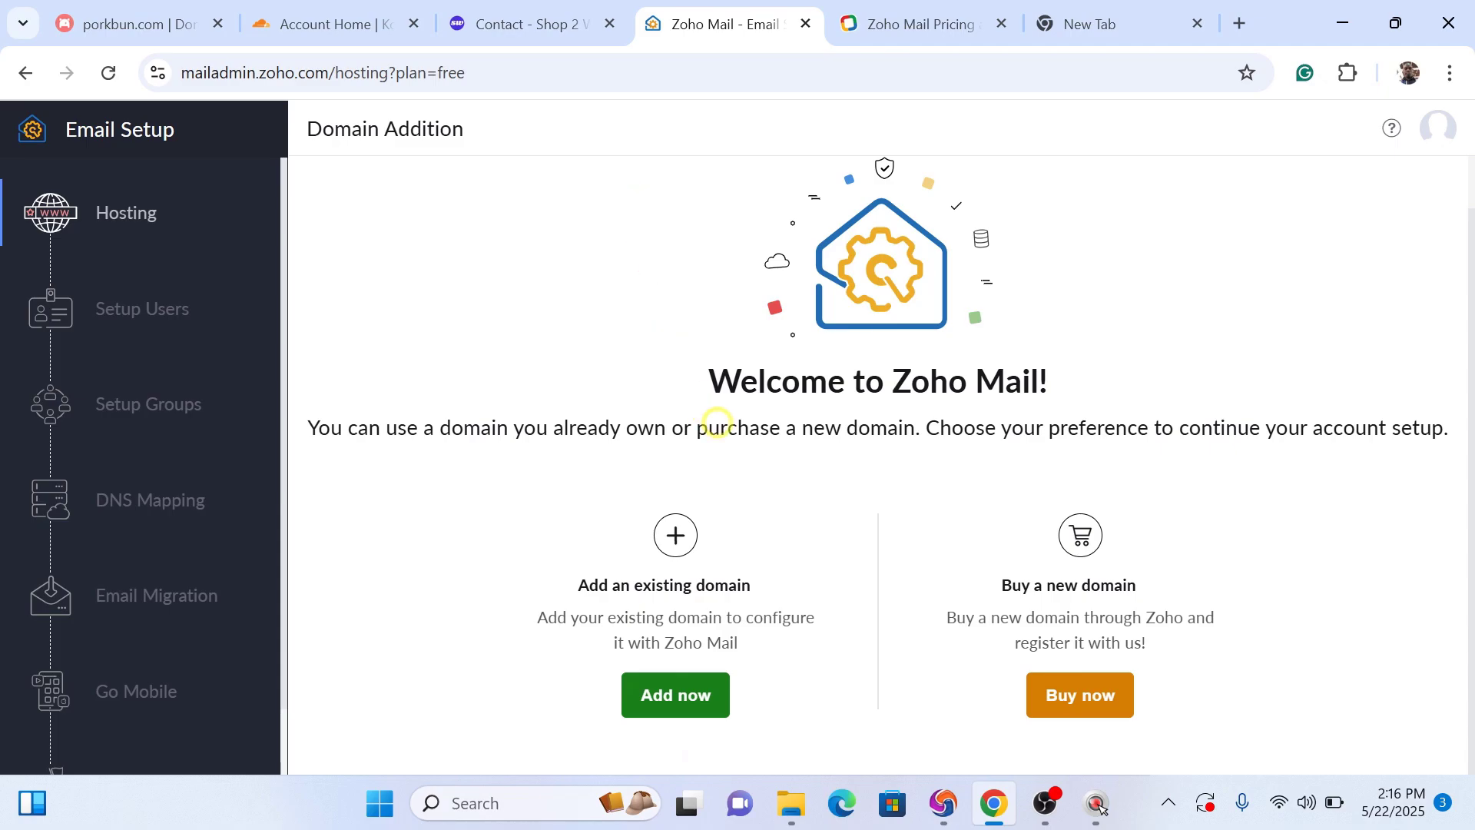
Step: Switch to the Shop 2 Woo Contact page showing the support email address
click(551, 16)
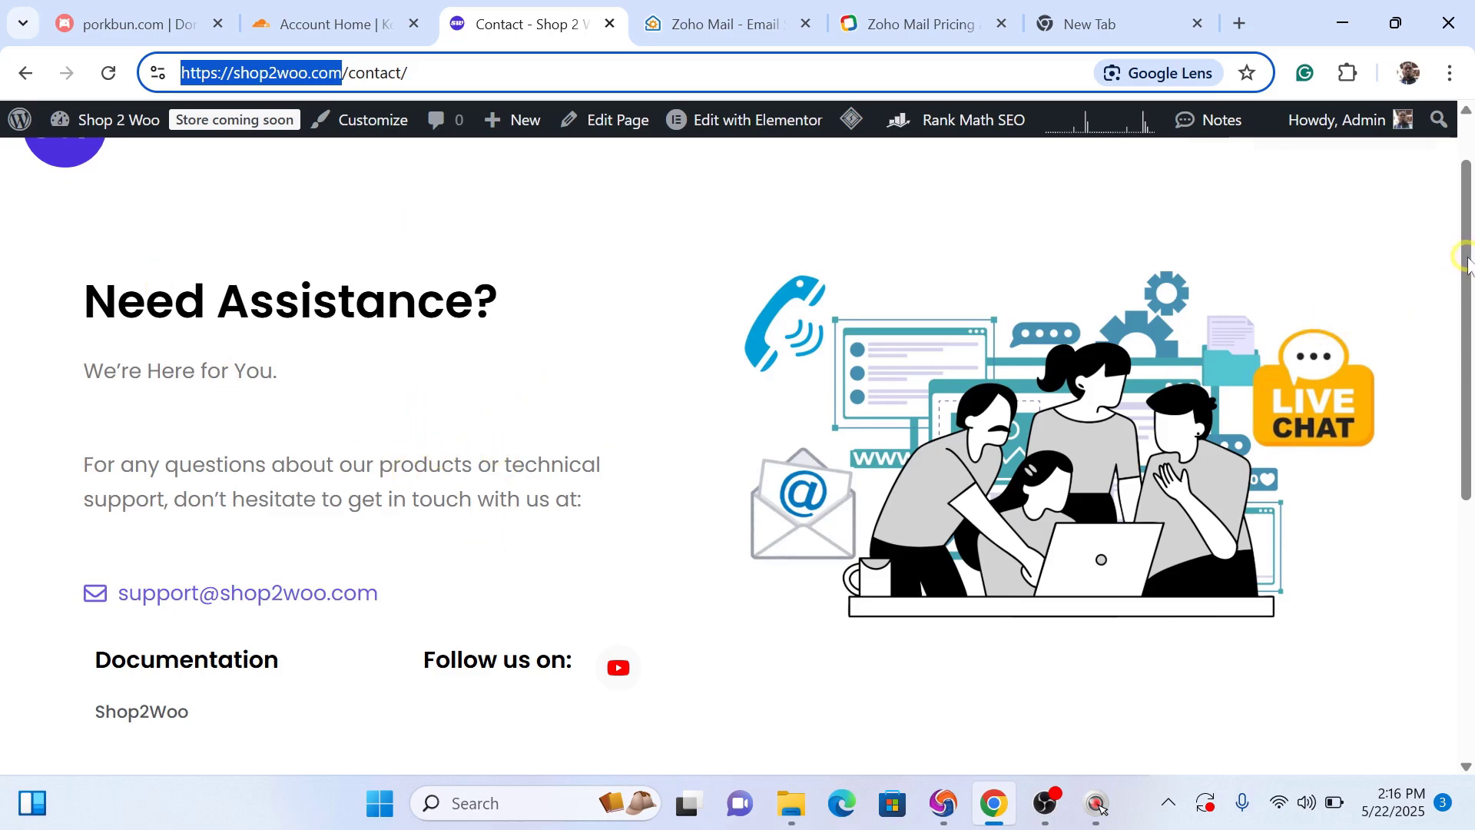
Step: Scroll the contact page to the top and move to Cloudflare's Account Home
drag(1468, 259, 1460, 184)
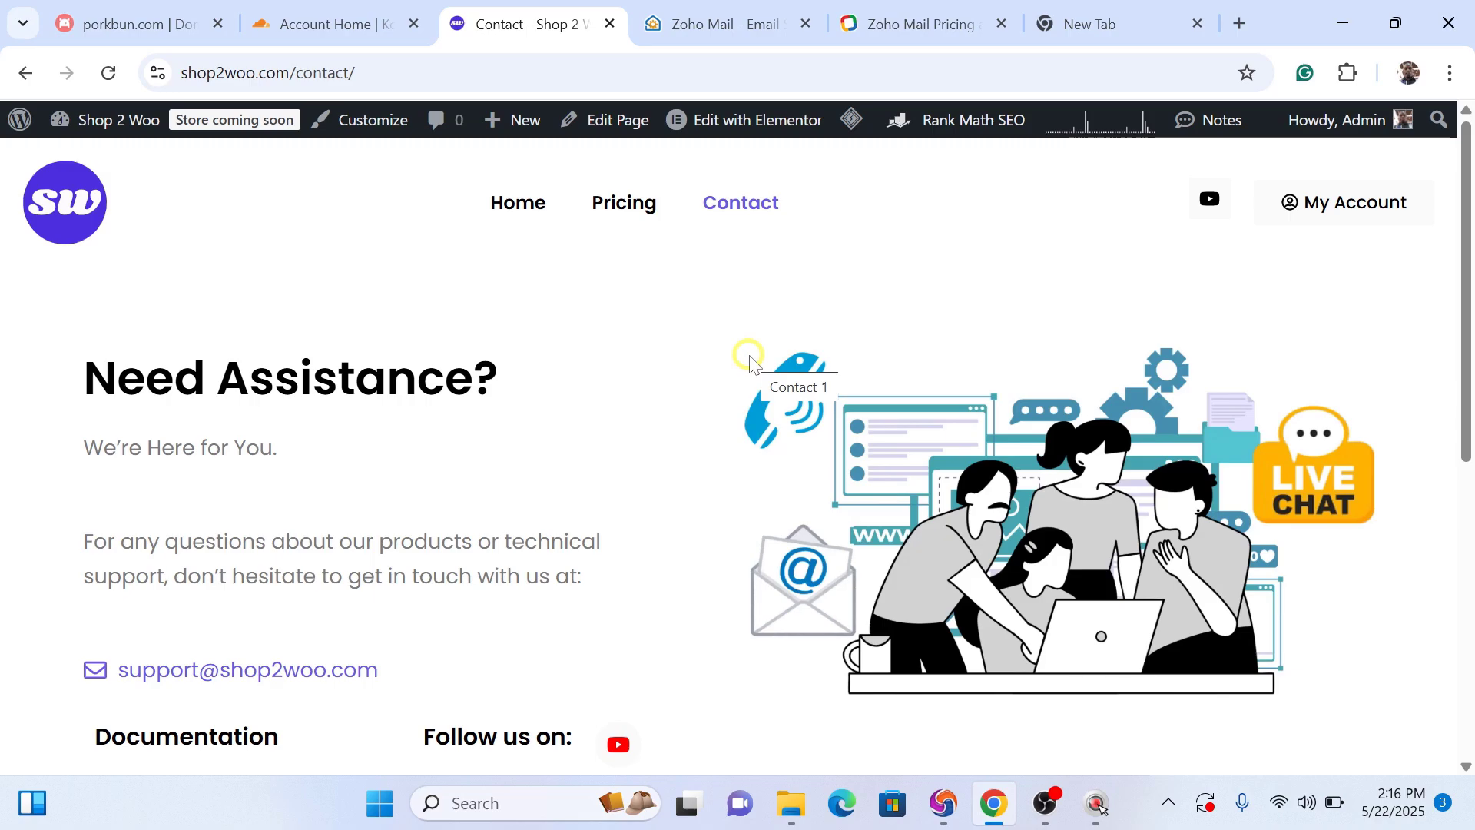
click(320, 35)
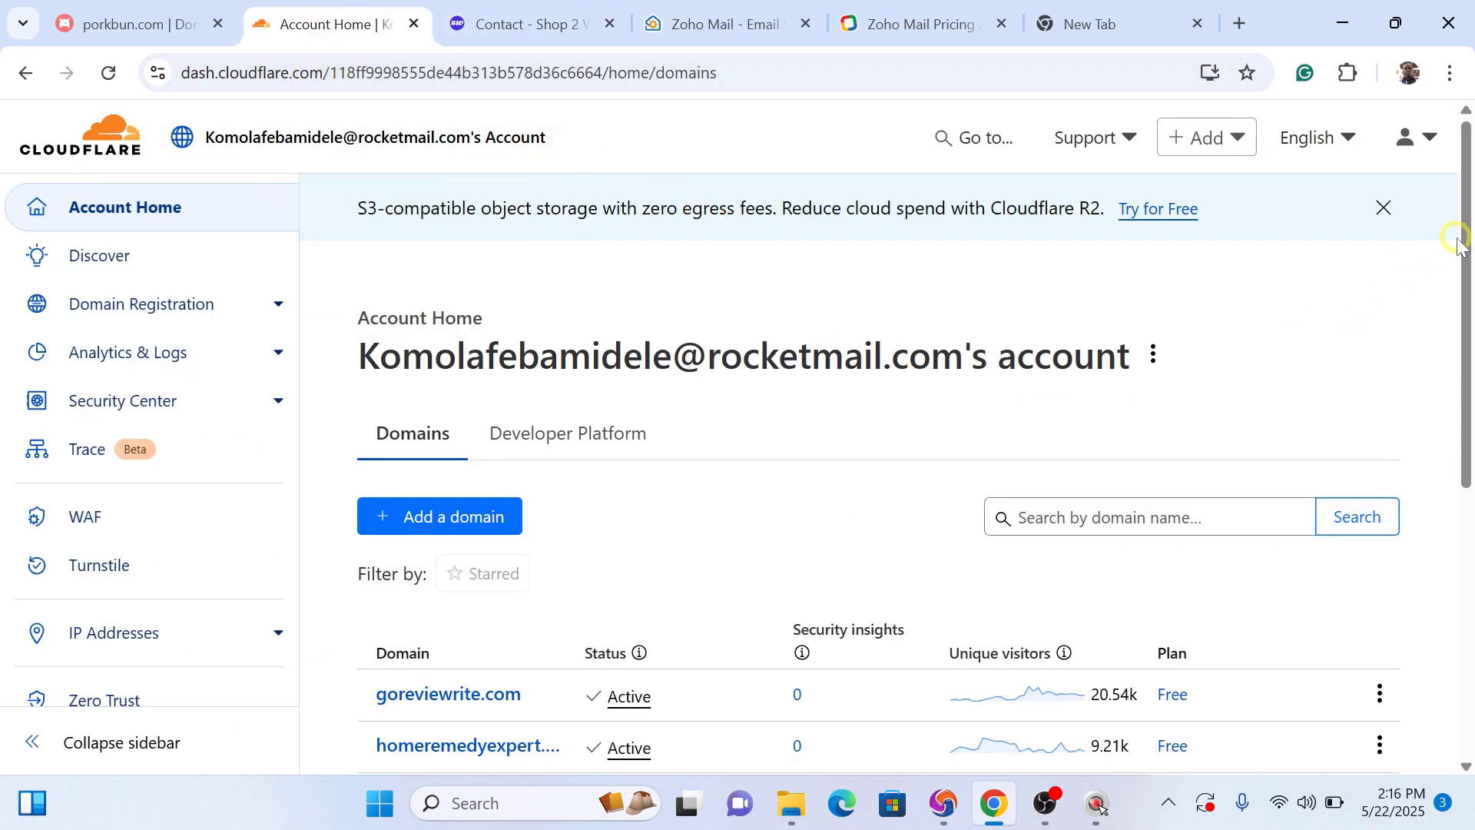
Step: Add shop2woo.com, copied from the contact page address, as a new Cloudflare domain with Quick scan
drag(1466, 244, 1412, 261)
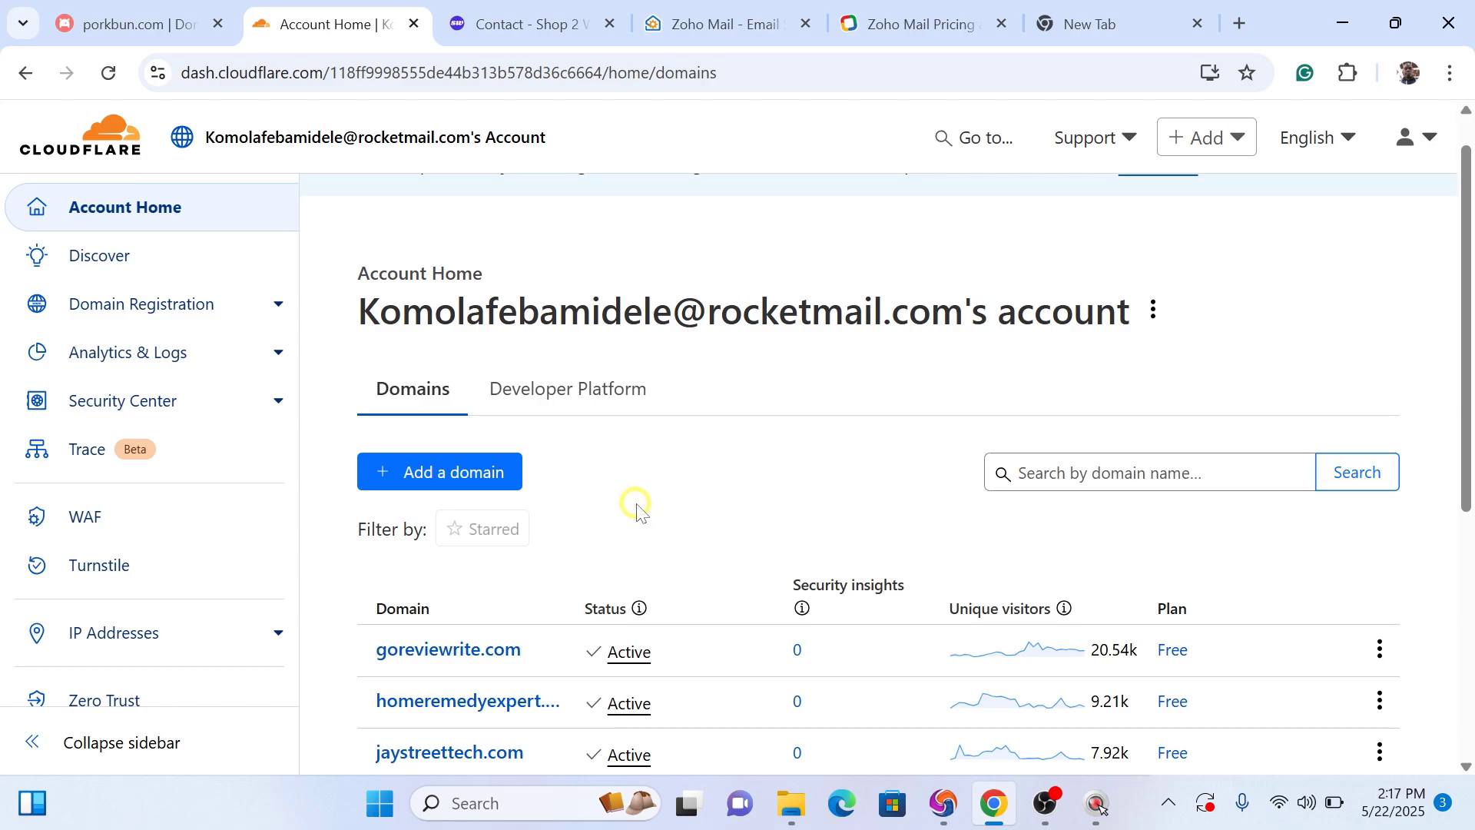
click(449, 478)
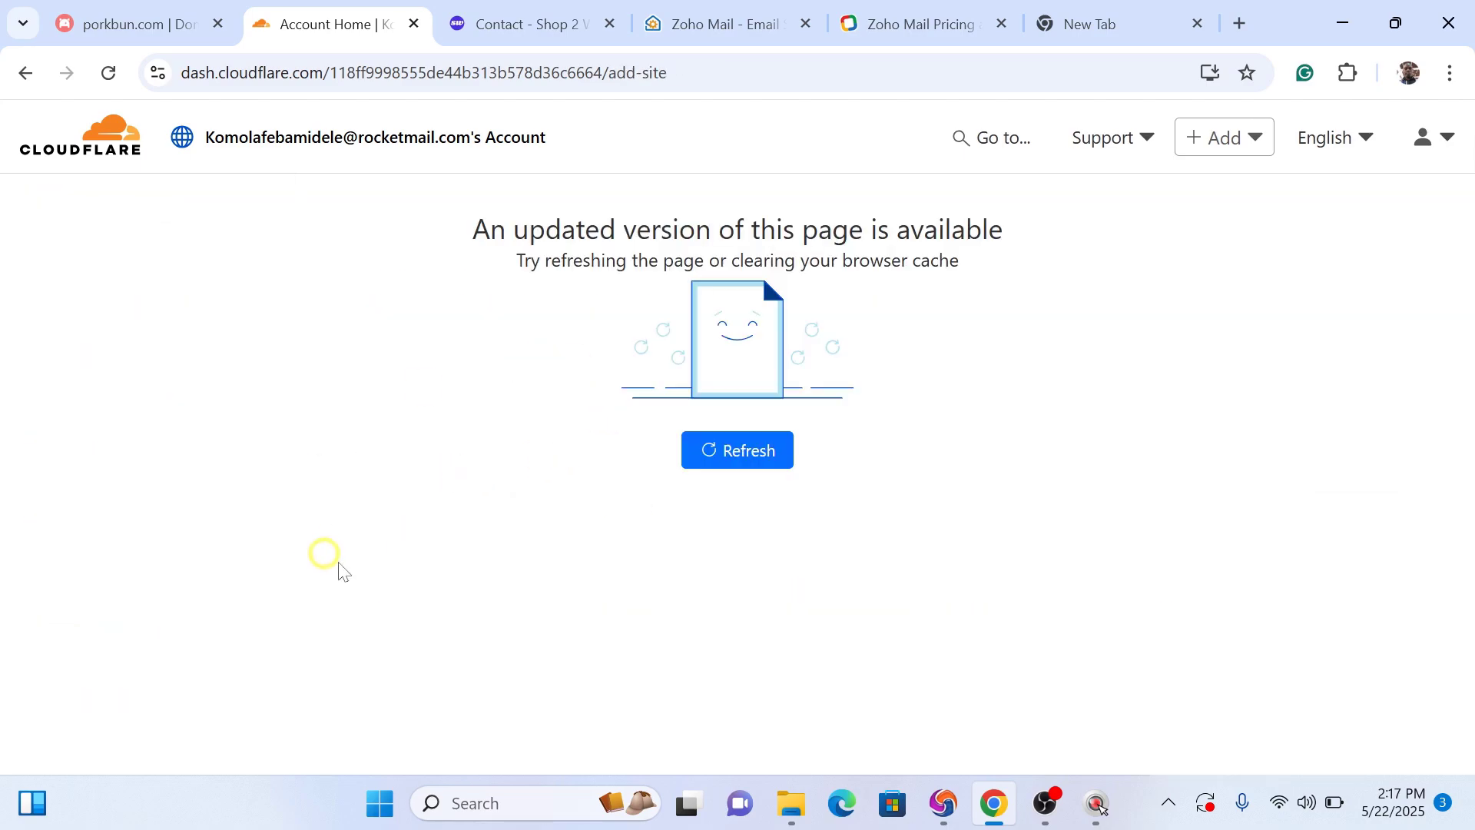
click(733, 452)
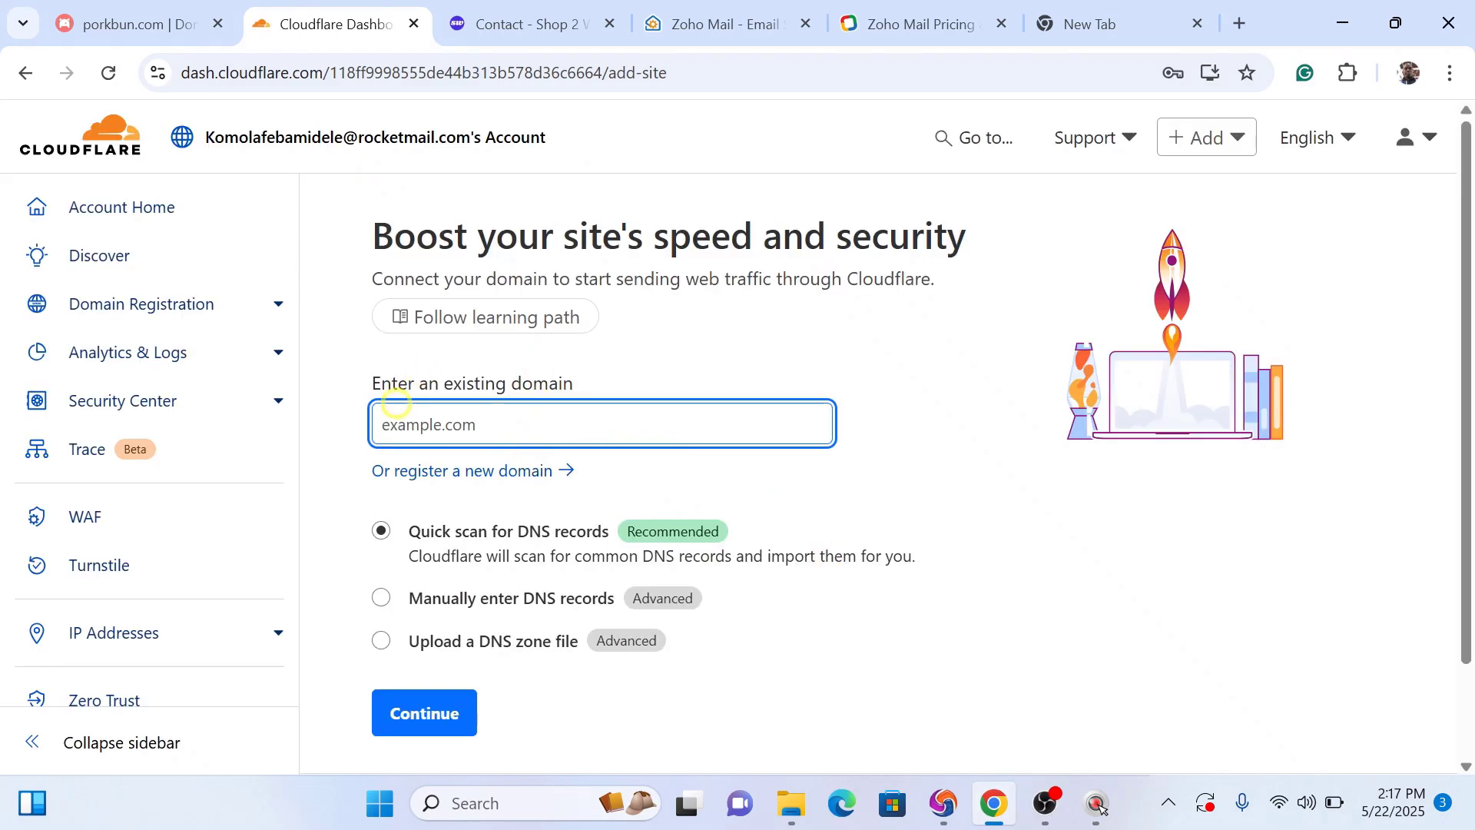
text(4321863)
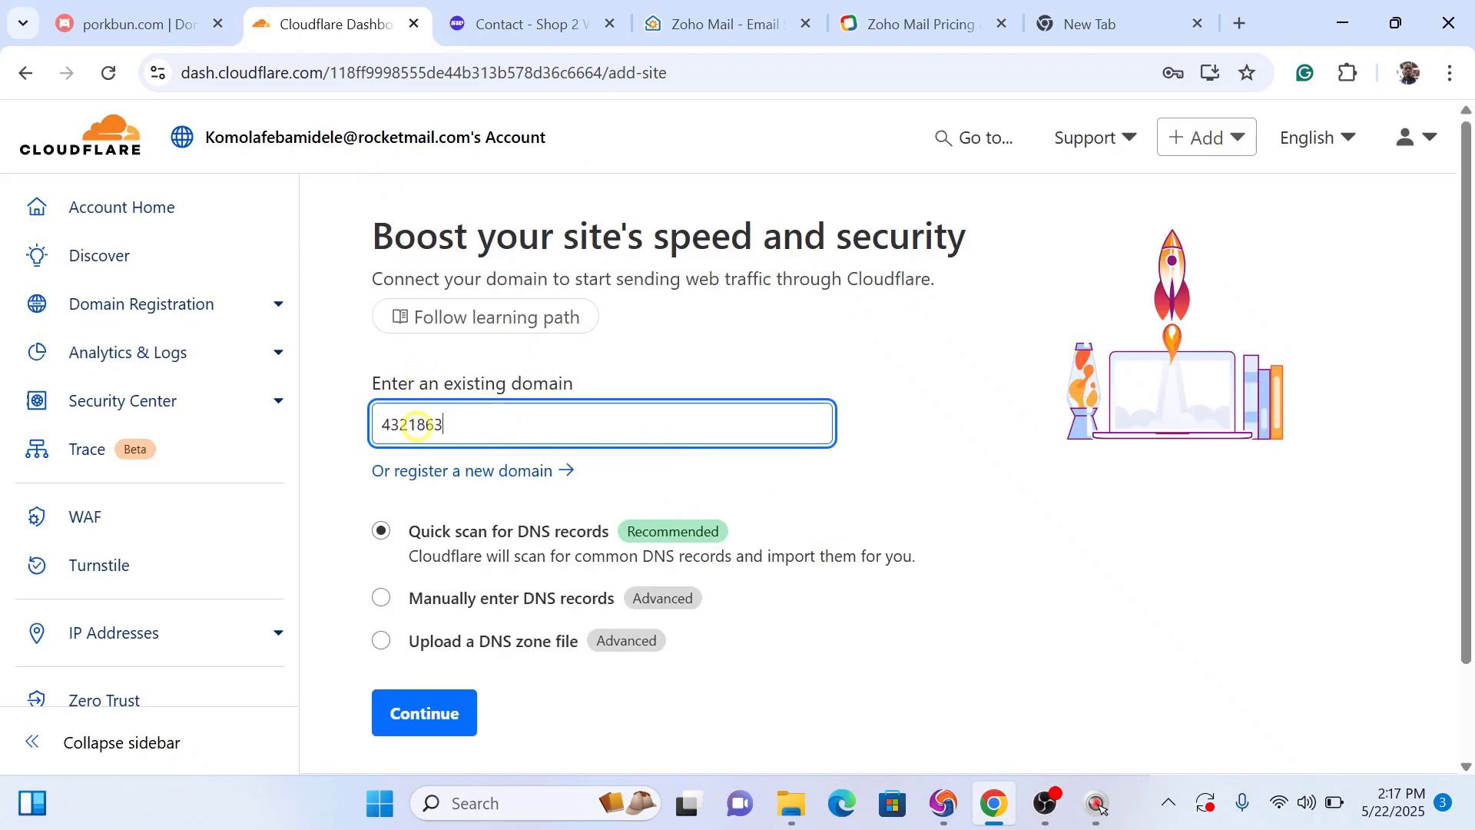
click(522, 24)
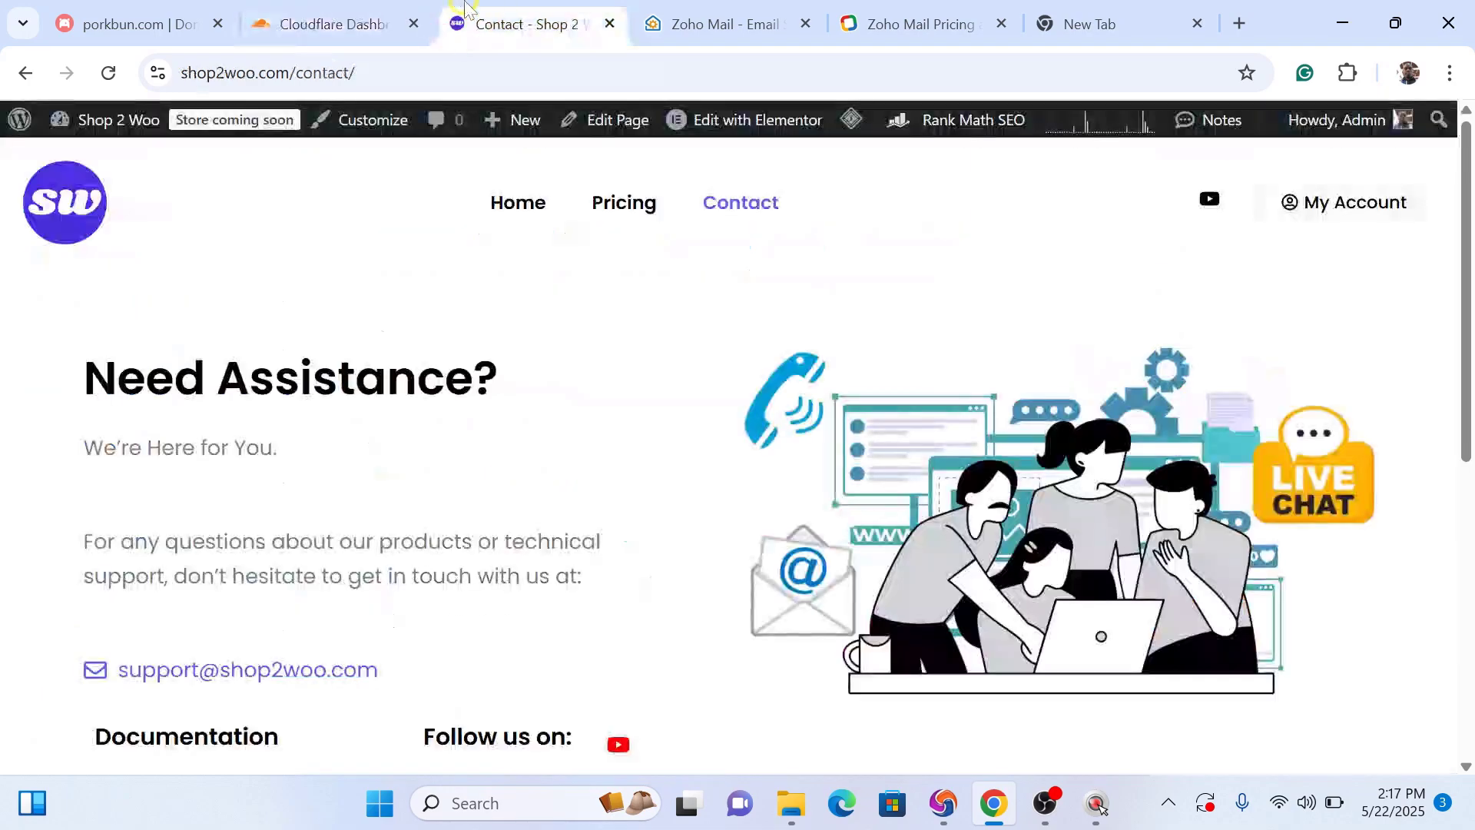
drag(294, 72, 177, 79)
key(ctrl+c)
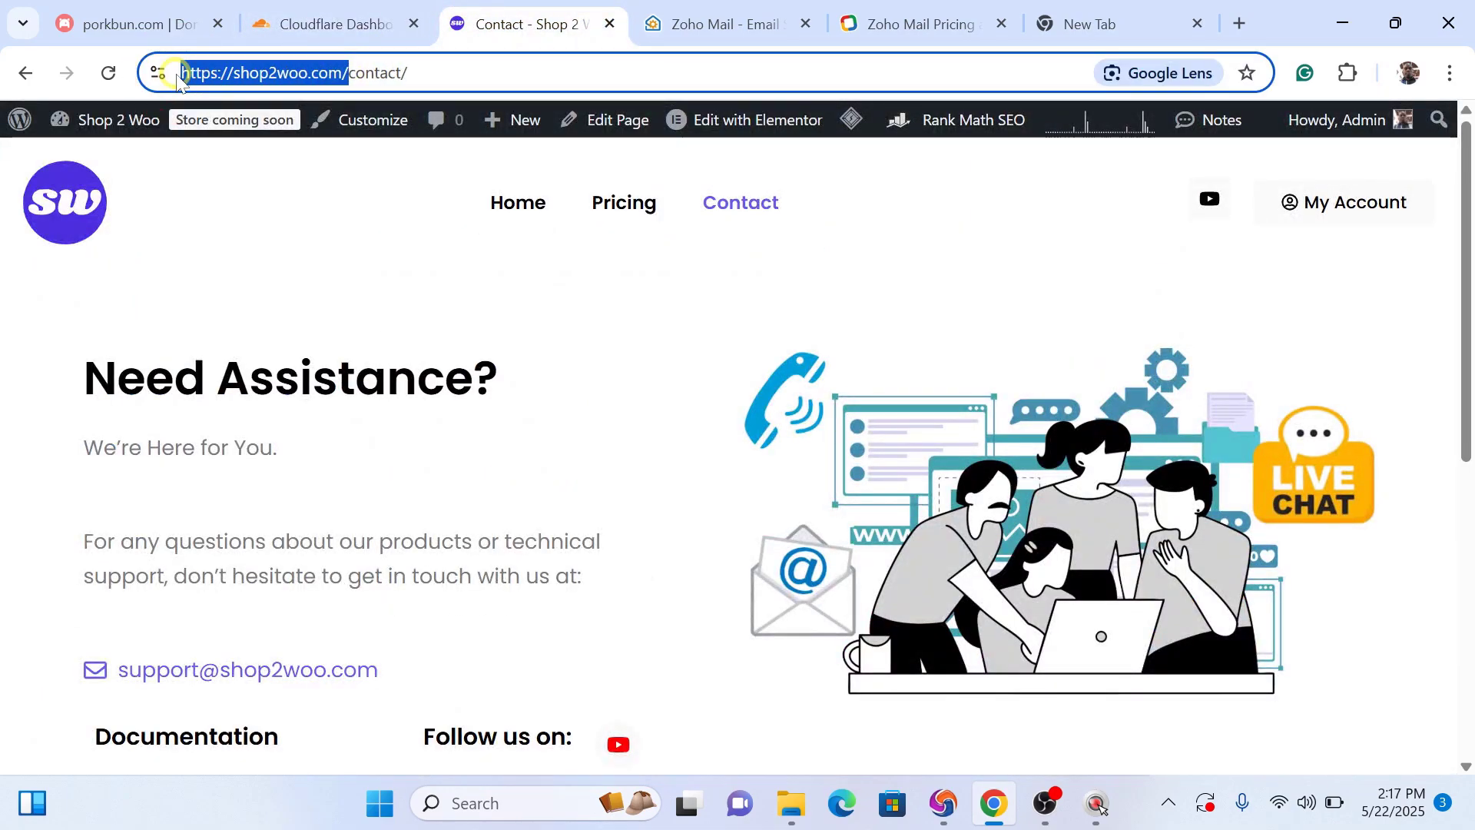
click(349, 20)
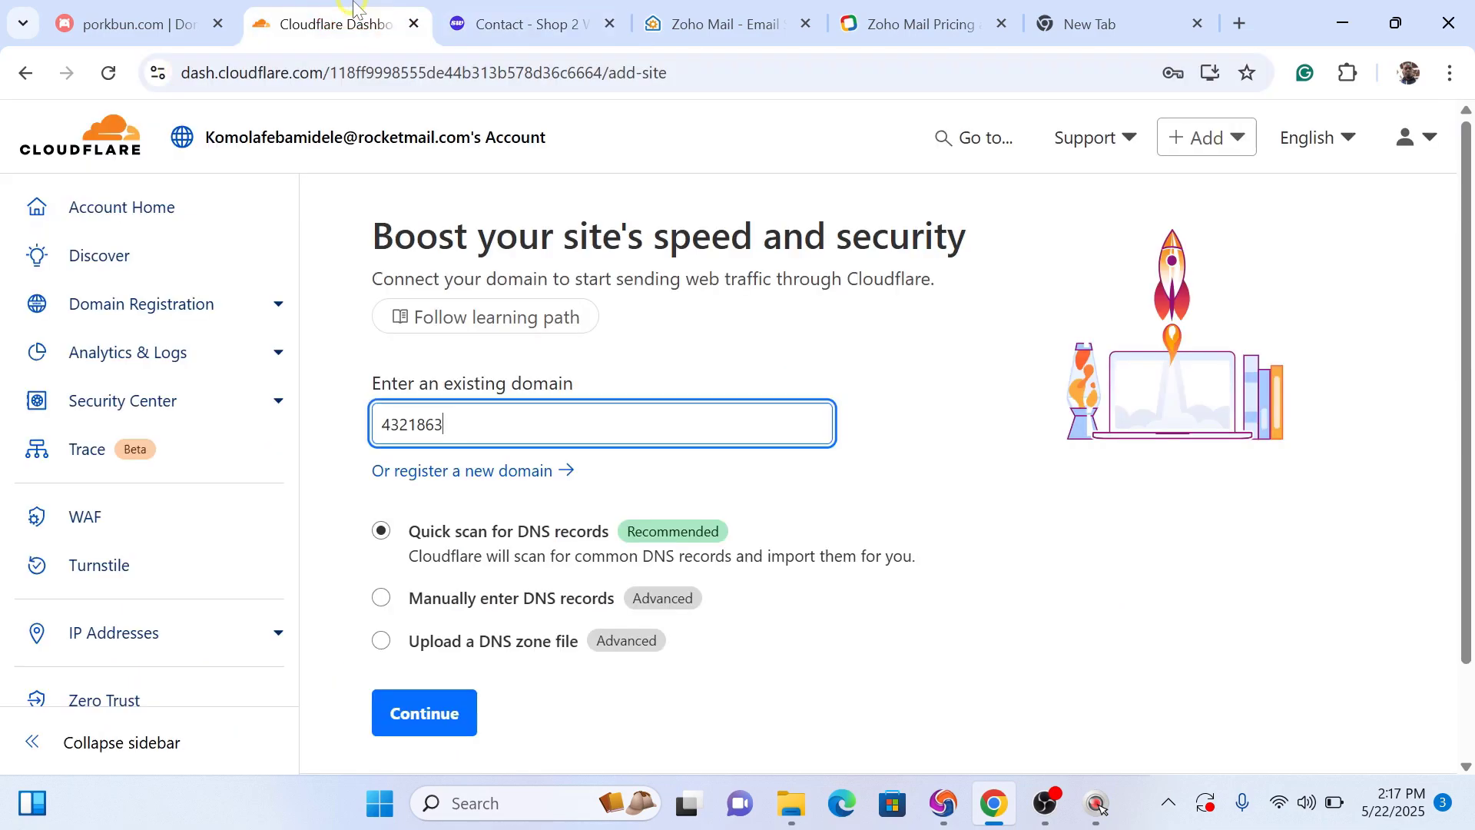
drag(448, 422, 373, 422)
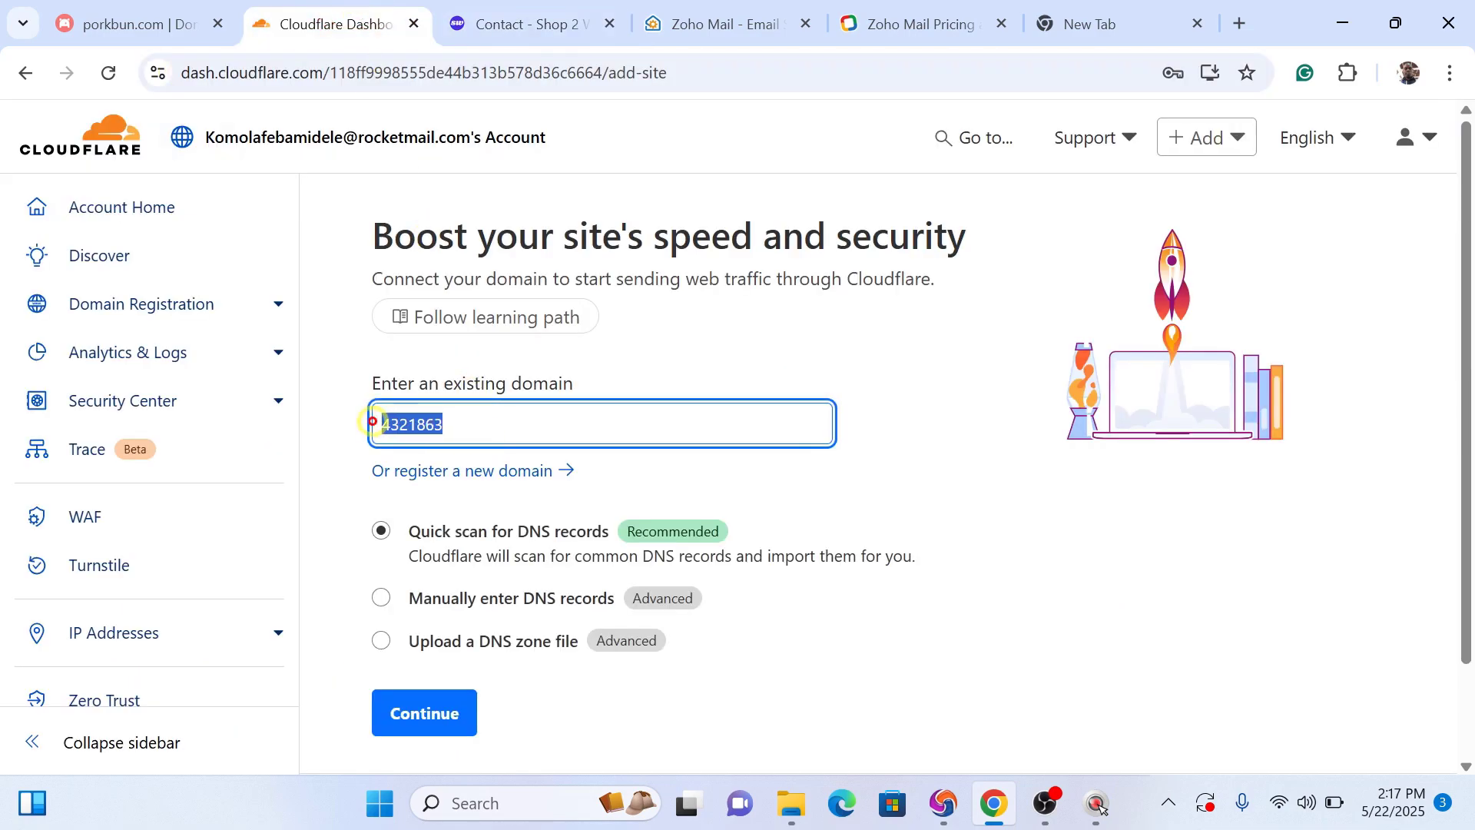
key(ctrl+v)
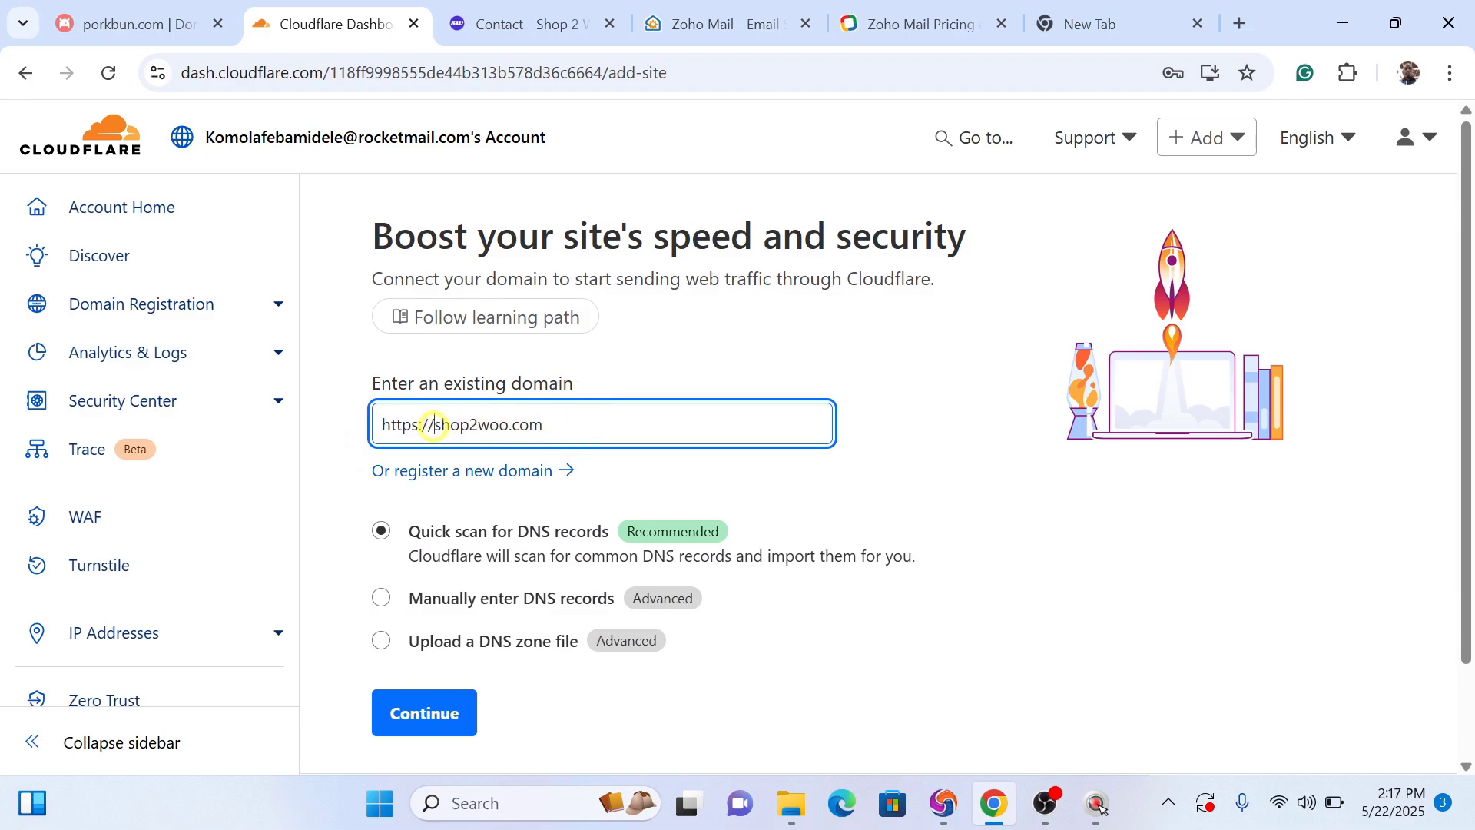
key(BackSpace)
key(BackSpace)
key(BackSpace)
key(BackSpace)
key(BackSpace)
key(BackSpace)
key(BackSpace)
key(BackSpace)
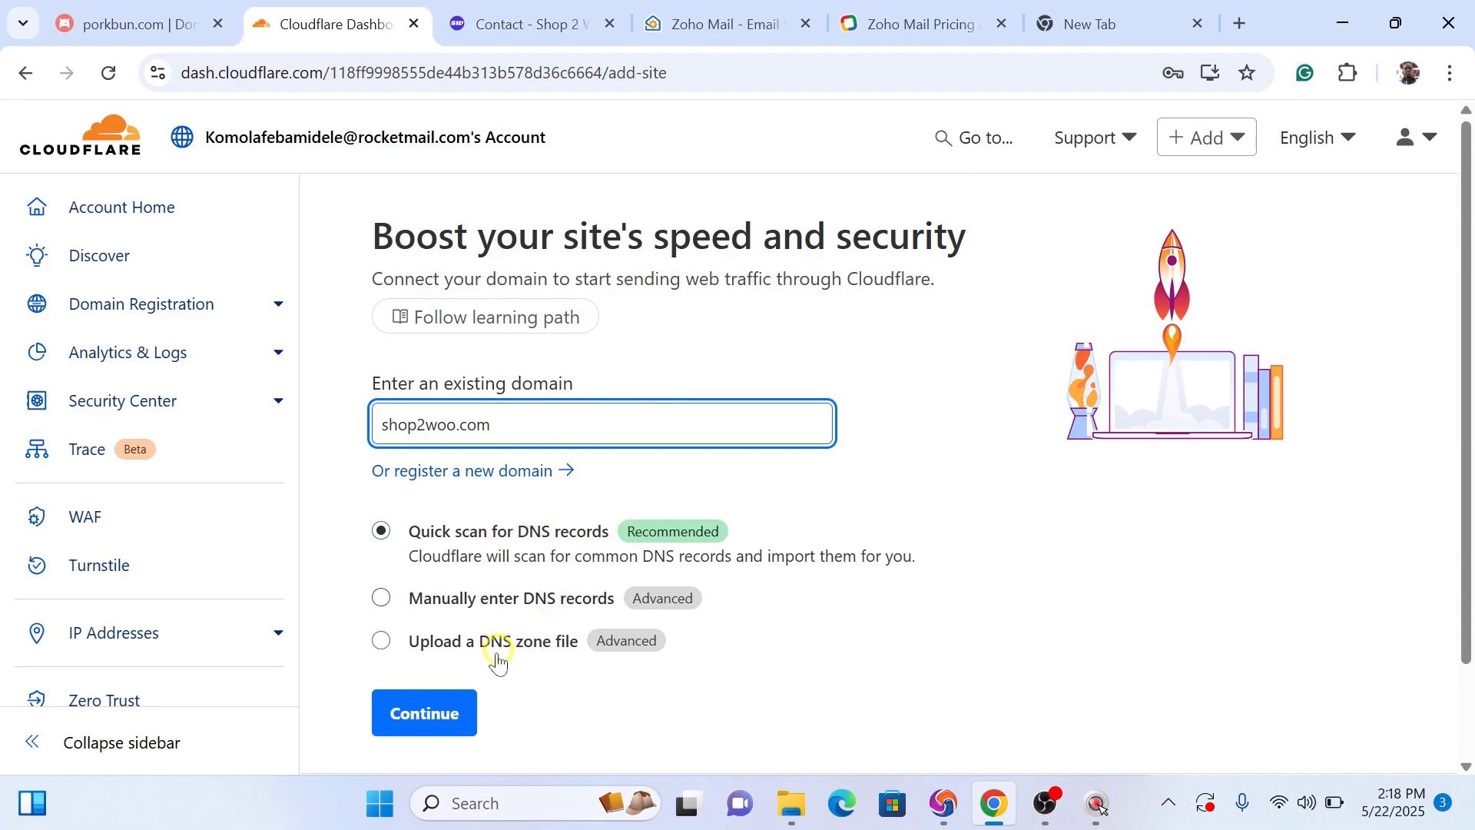
click(421, 712)
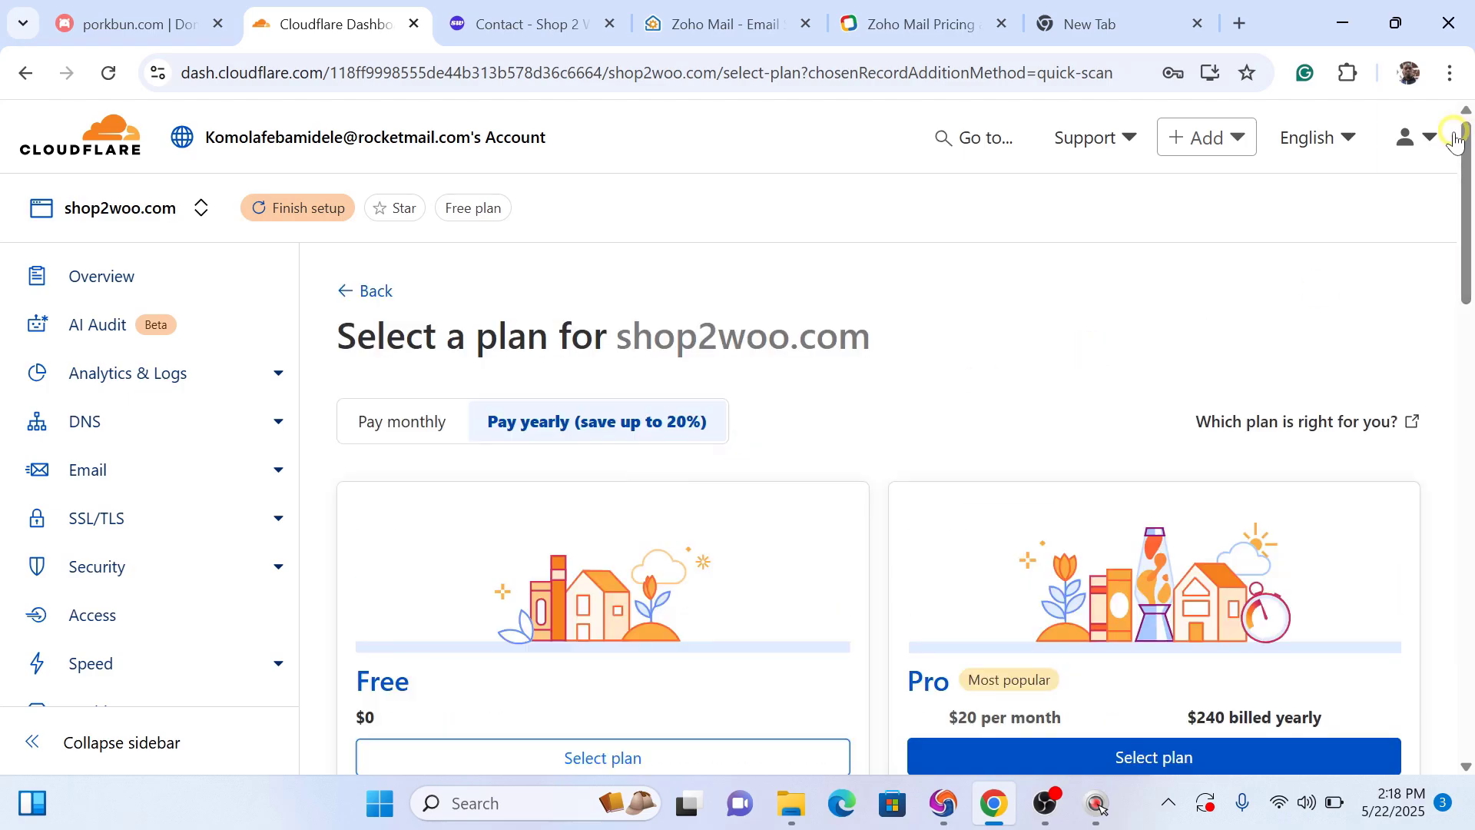
Step: Choose the Free plan for shop2woo.com, briefly checking the contact page before returning
drag(1465, 171, 1462, 263)
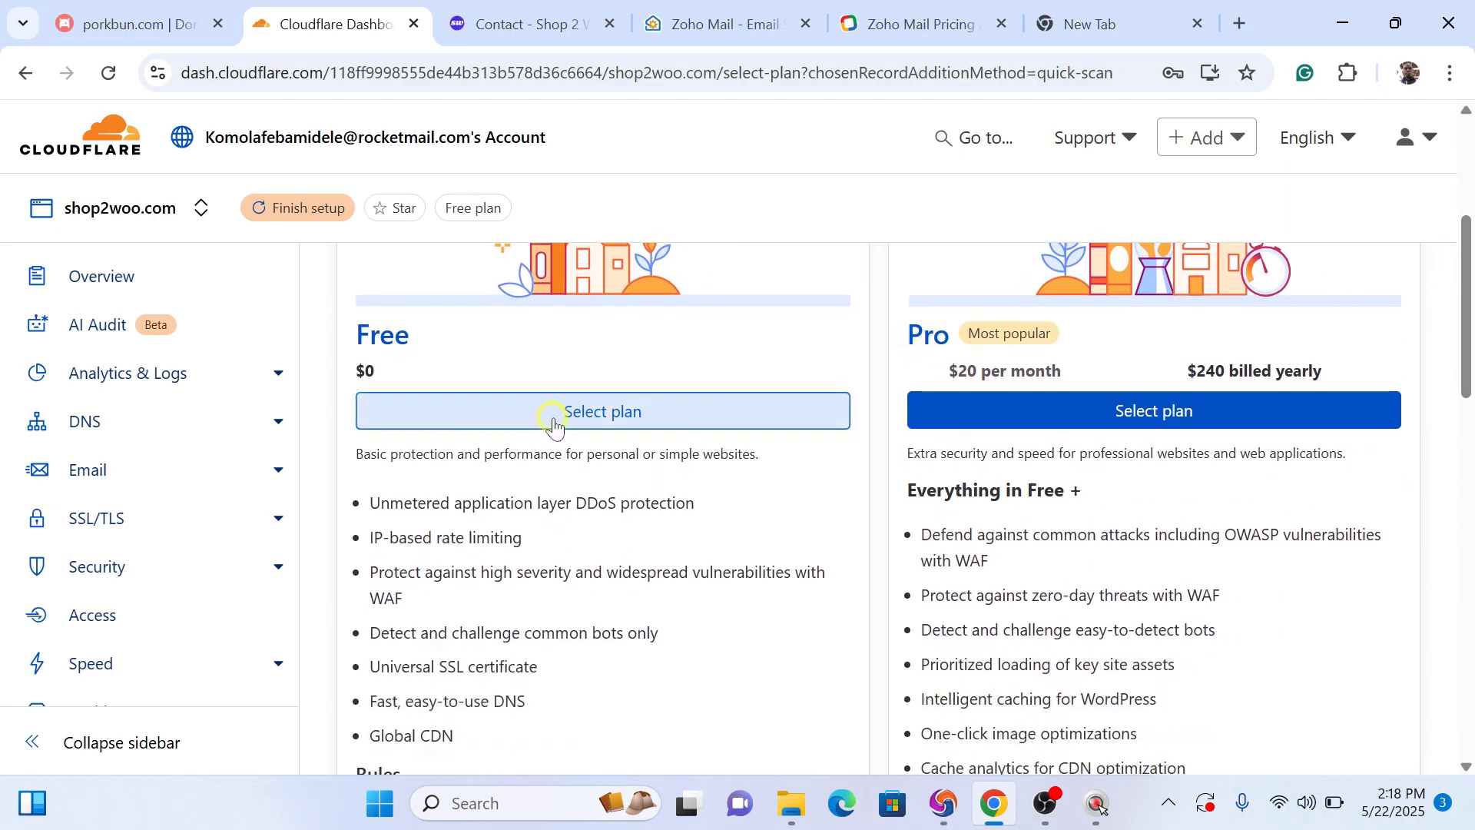
click(617, 415)
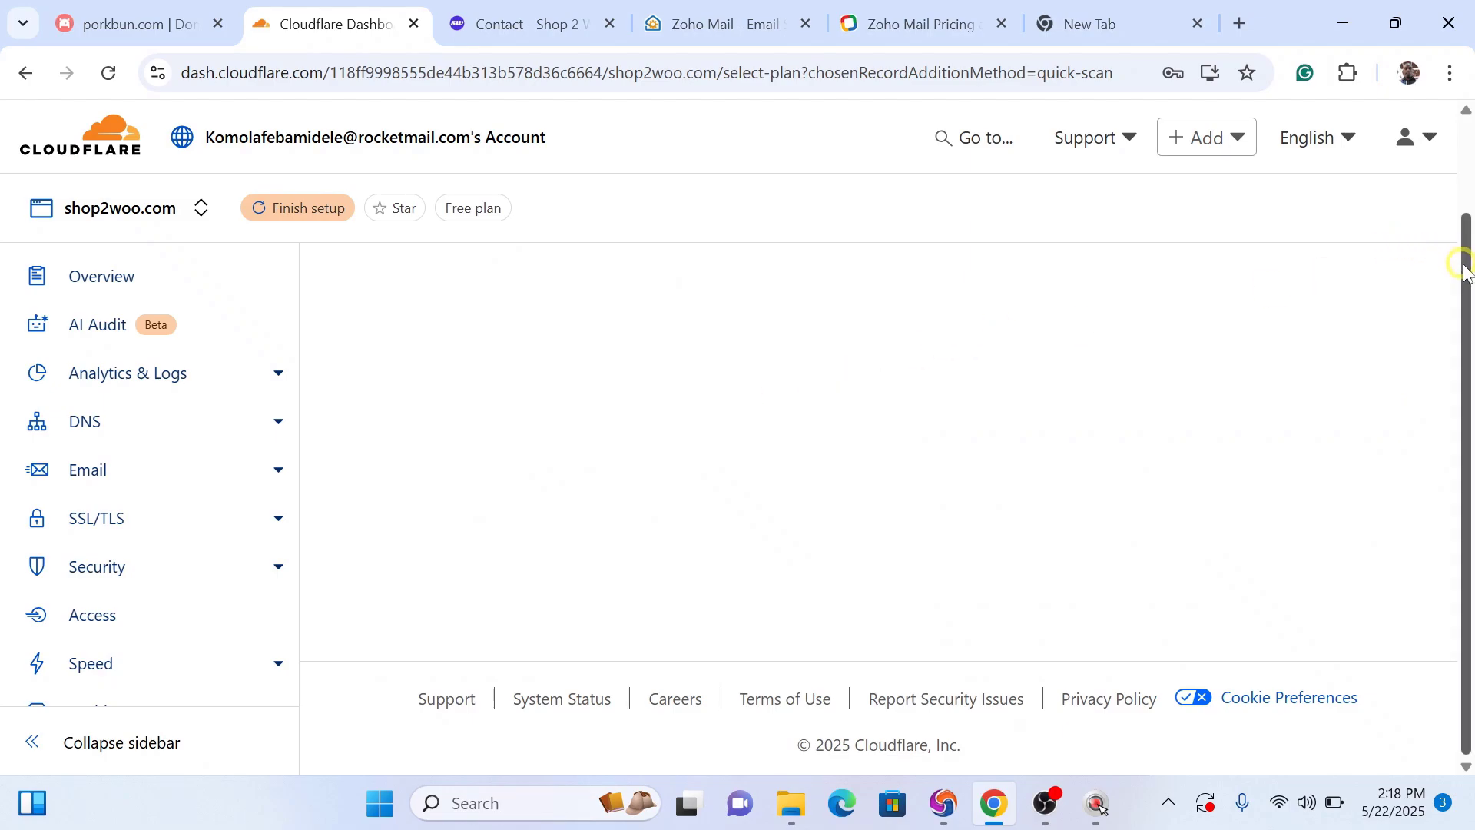
drag(1466, 270, 1458, 145)
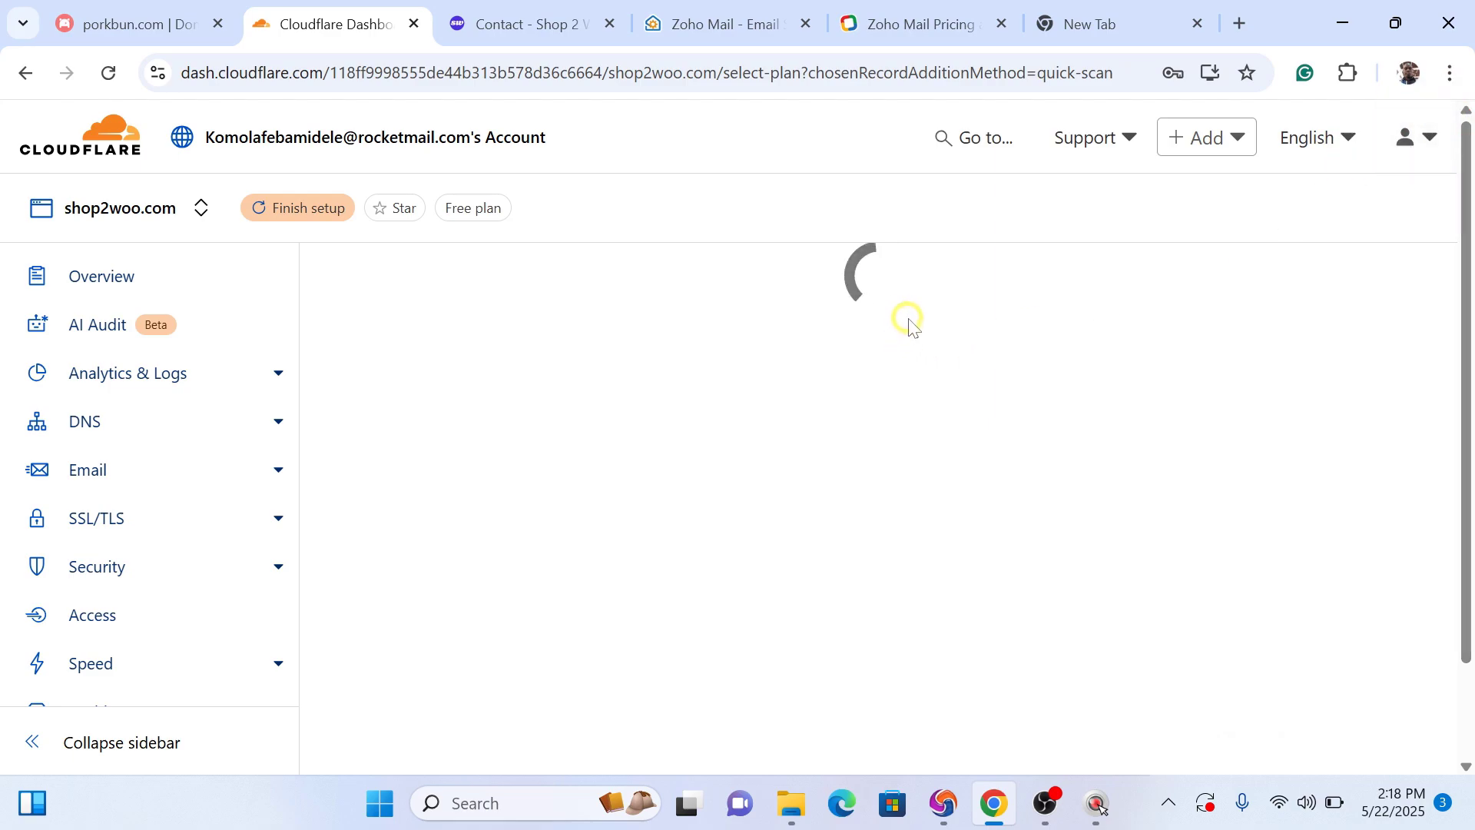
click(508, 17)
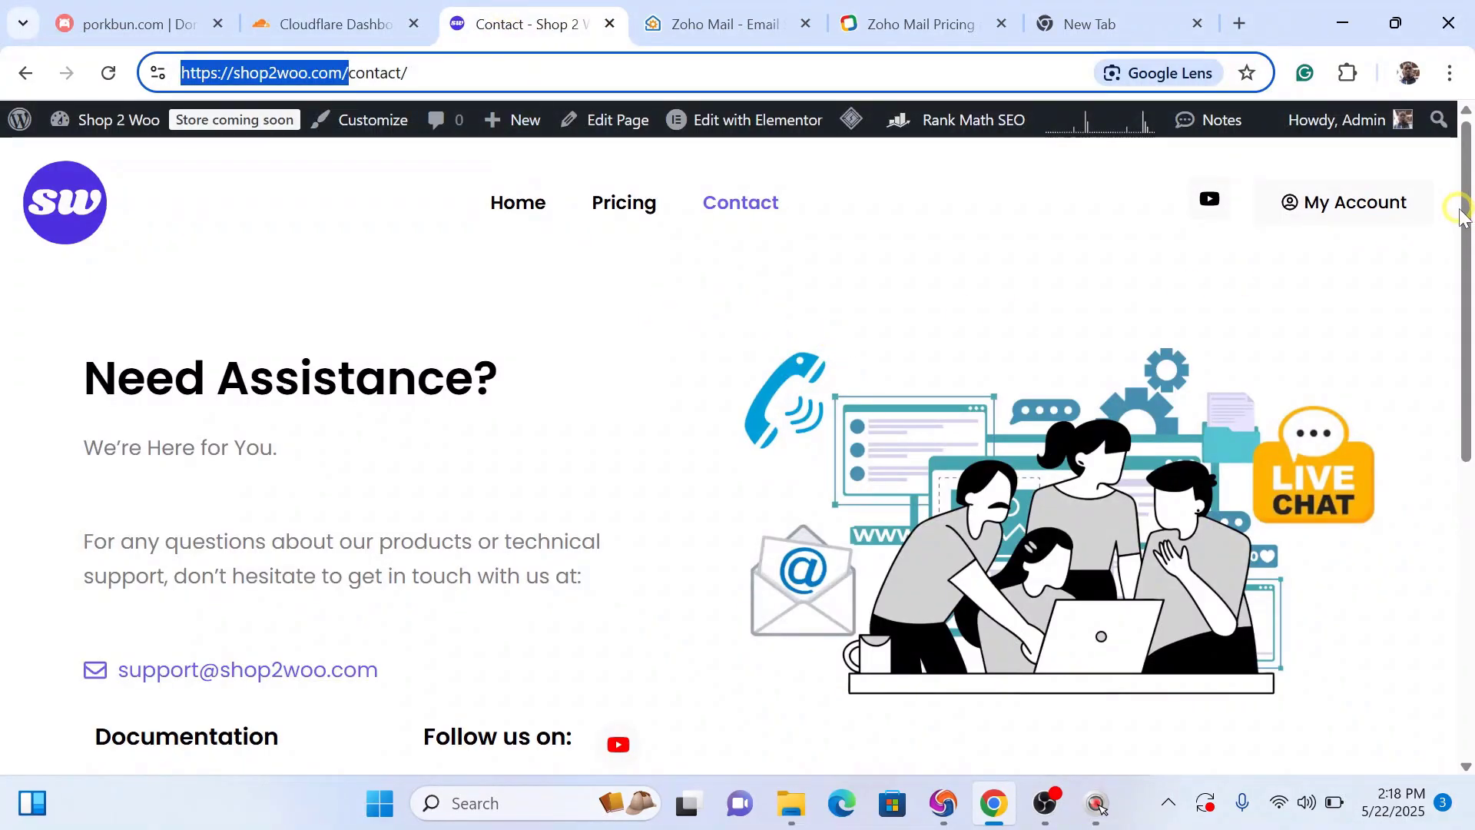
drag(1469, 206, 1432, 161)
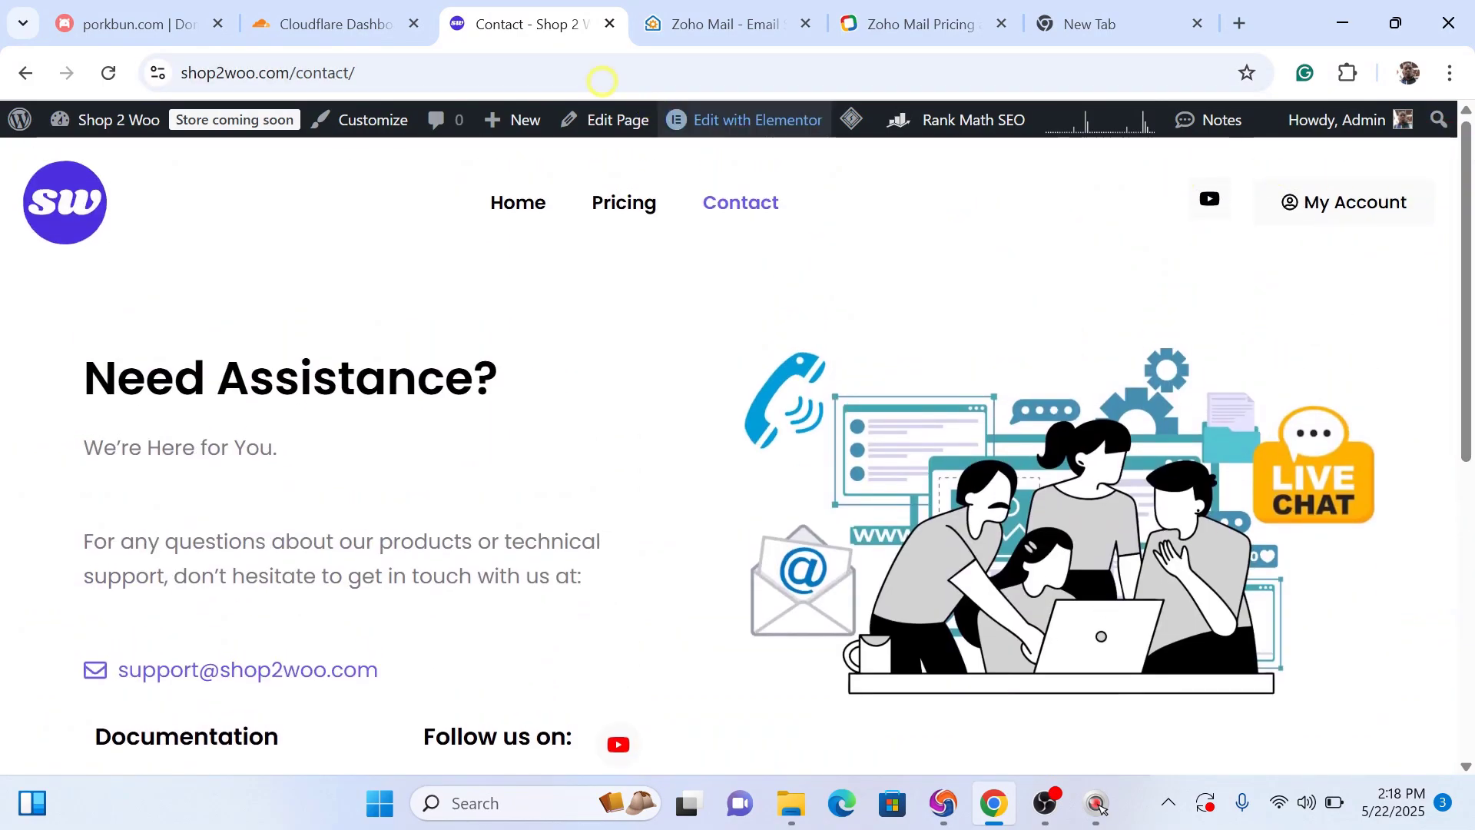
click(329, 10)
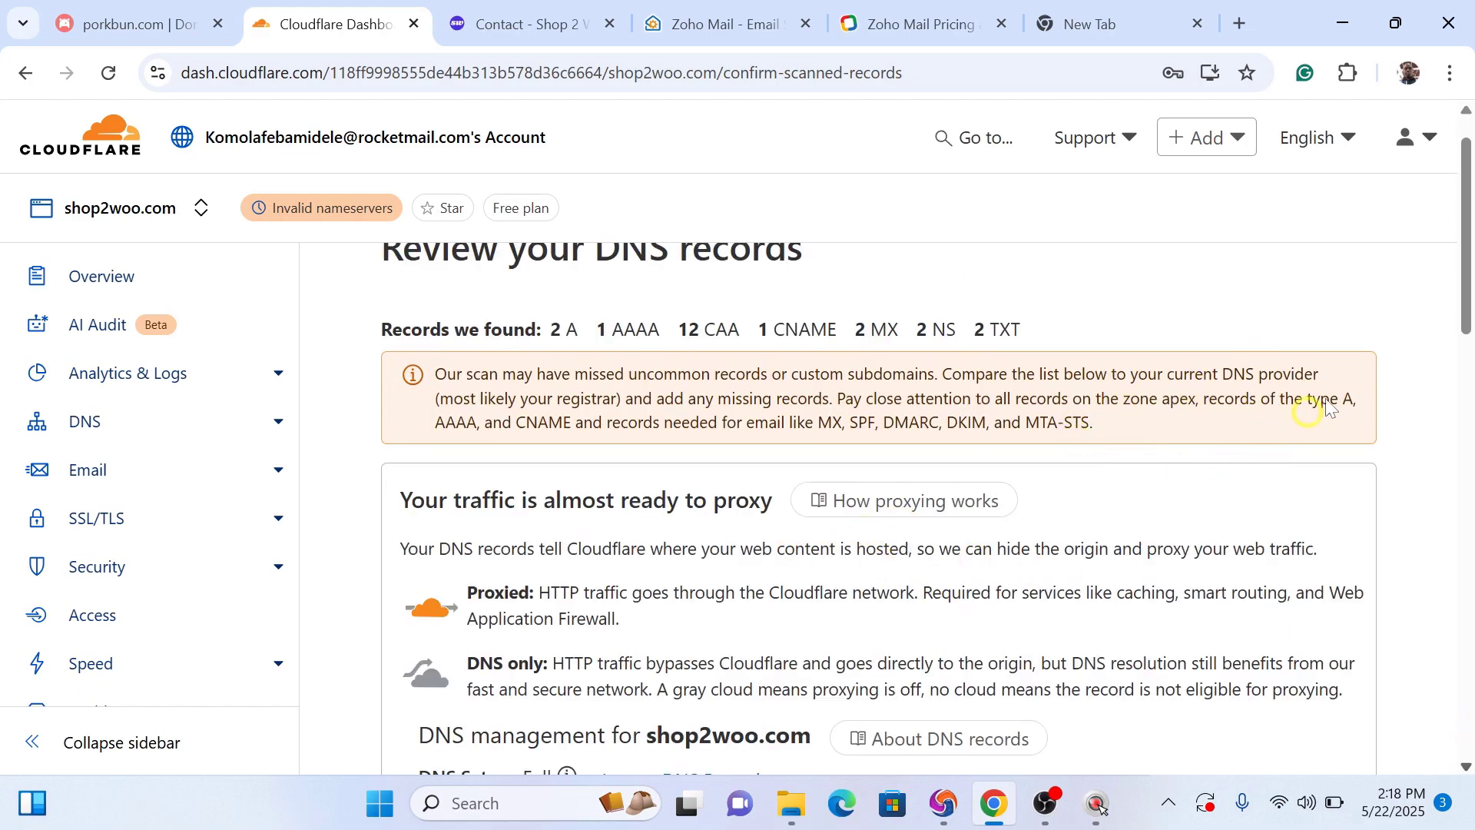
Step: Accept the scanned DNS records, note the beau and fay nameservers, then go to Porkbun
drag(1459, 281, 1400, 702)
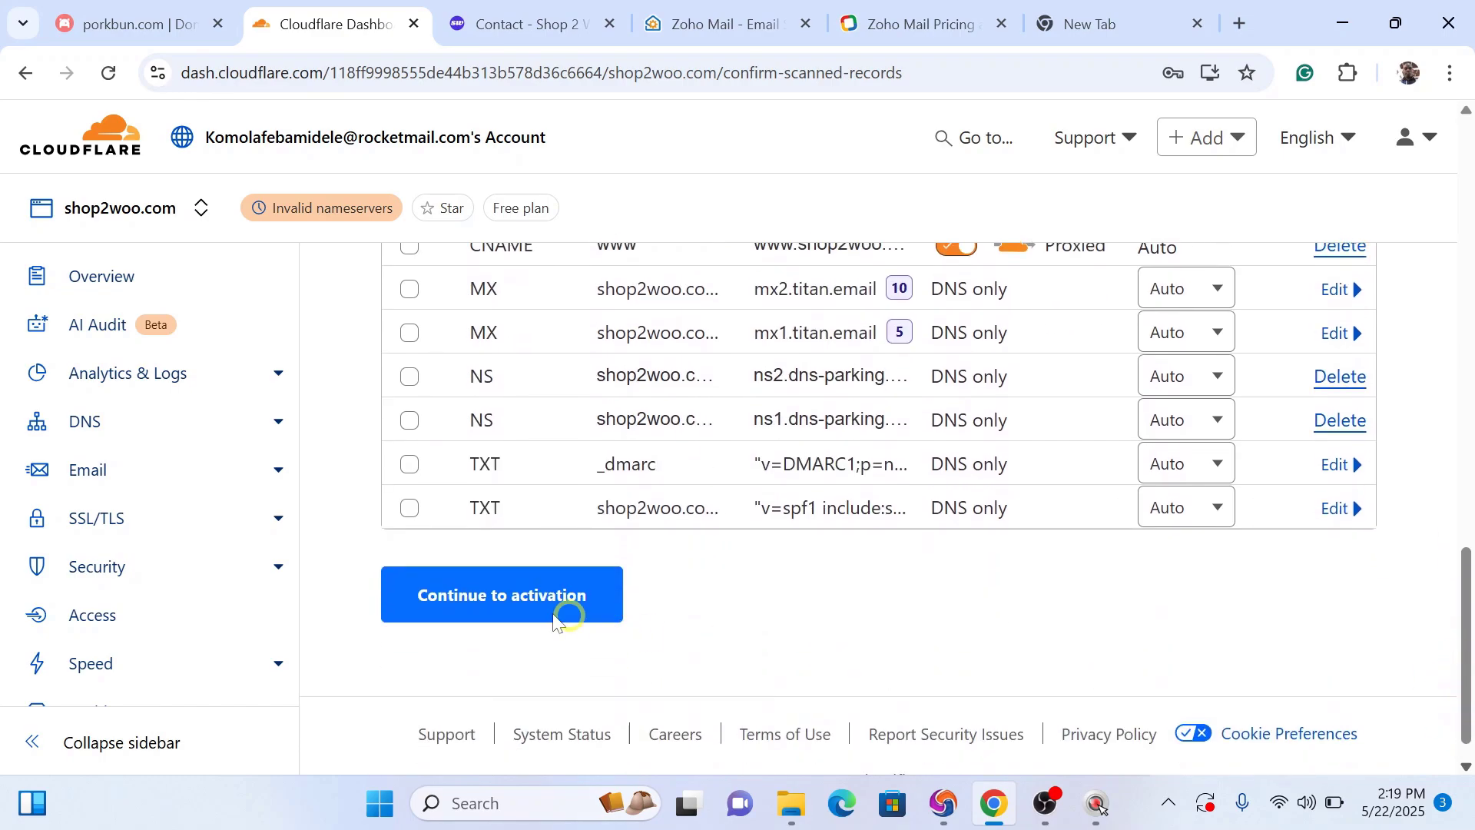
click(503, 603)
drag(1469, 498, 1468, 459)
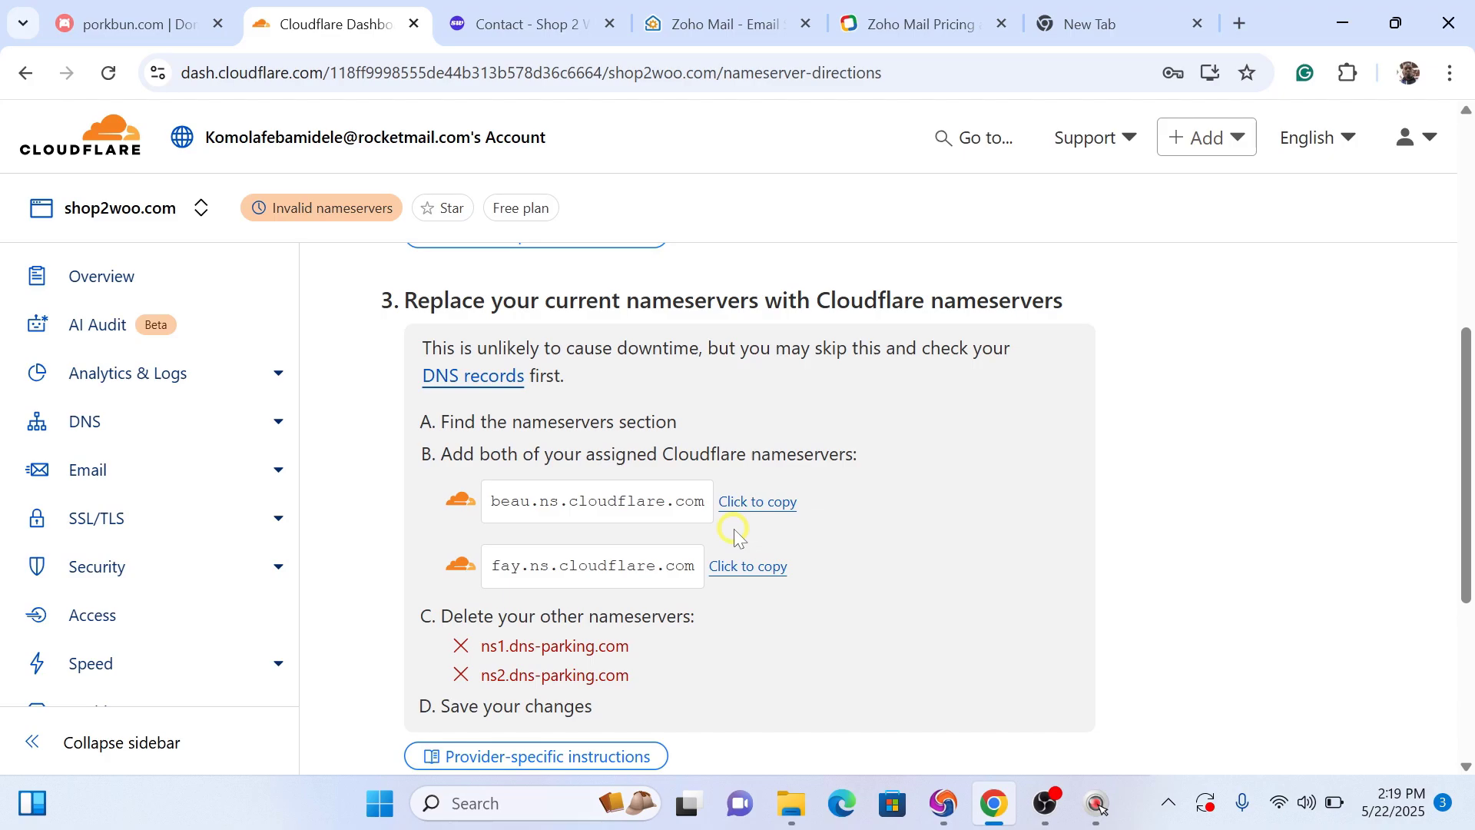
click(523, 31)
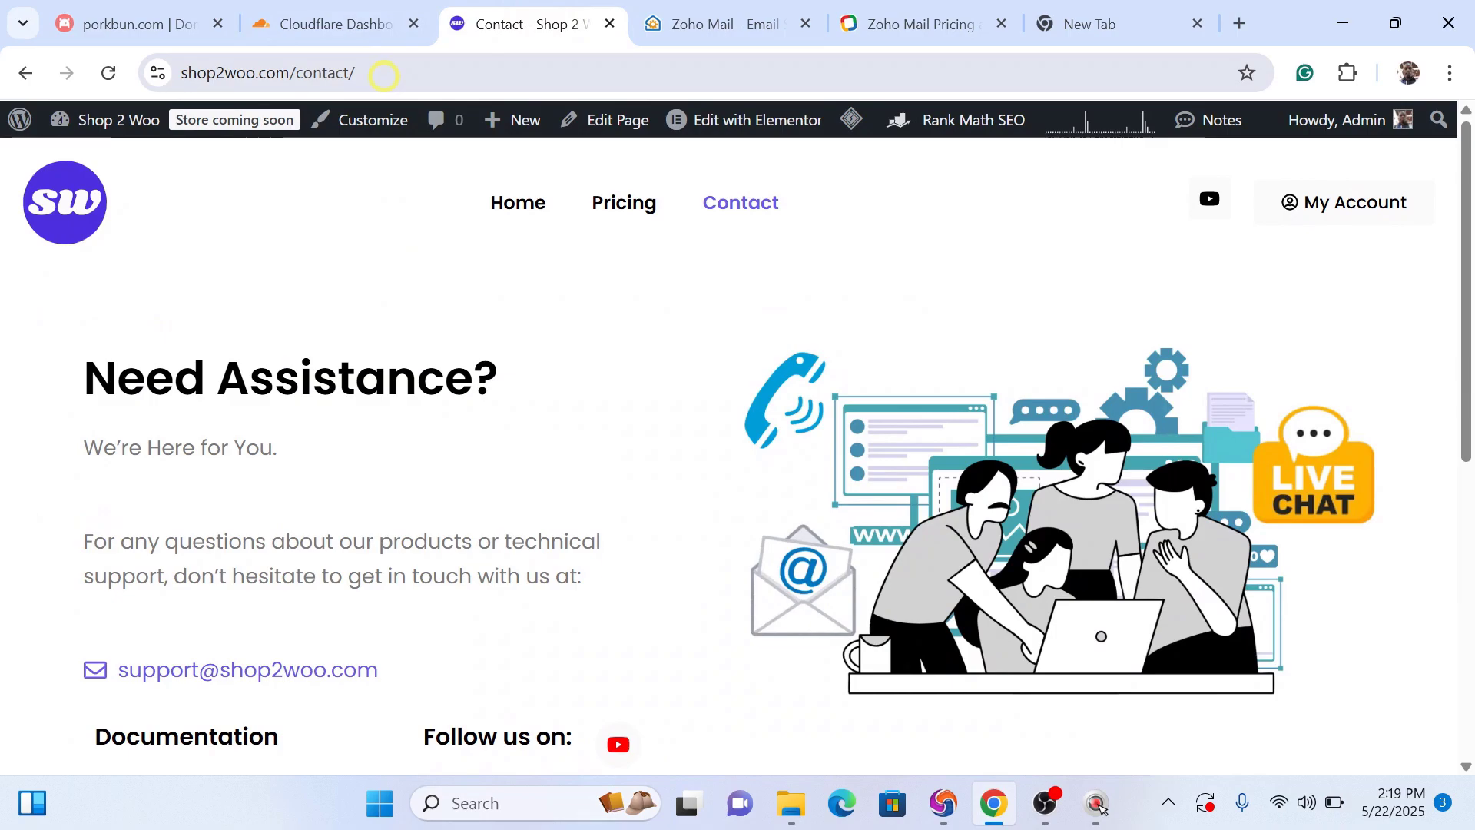
click(146, 23)
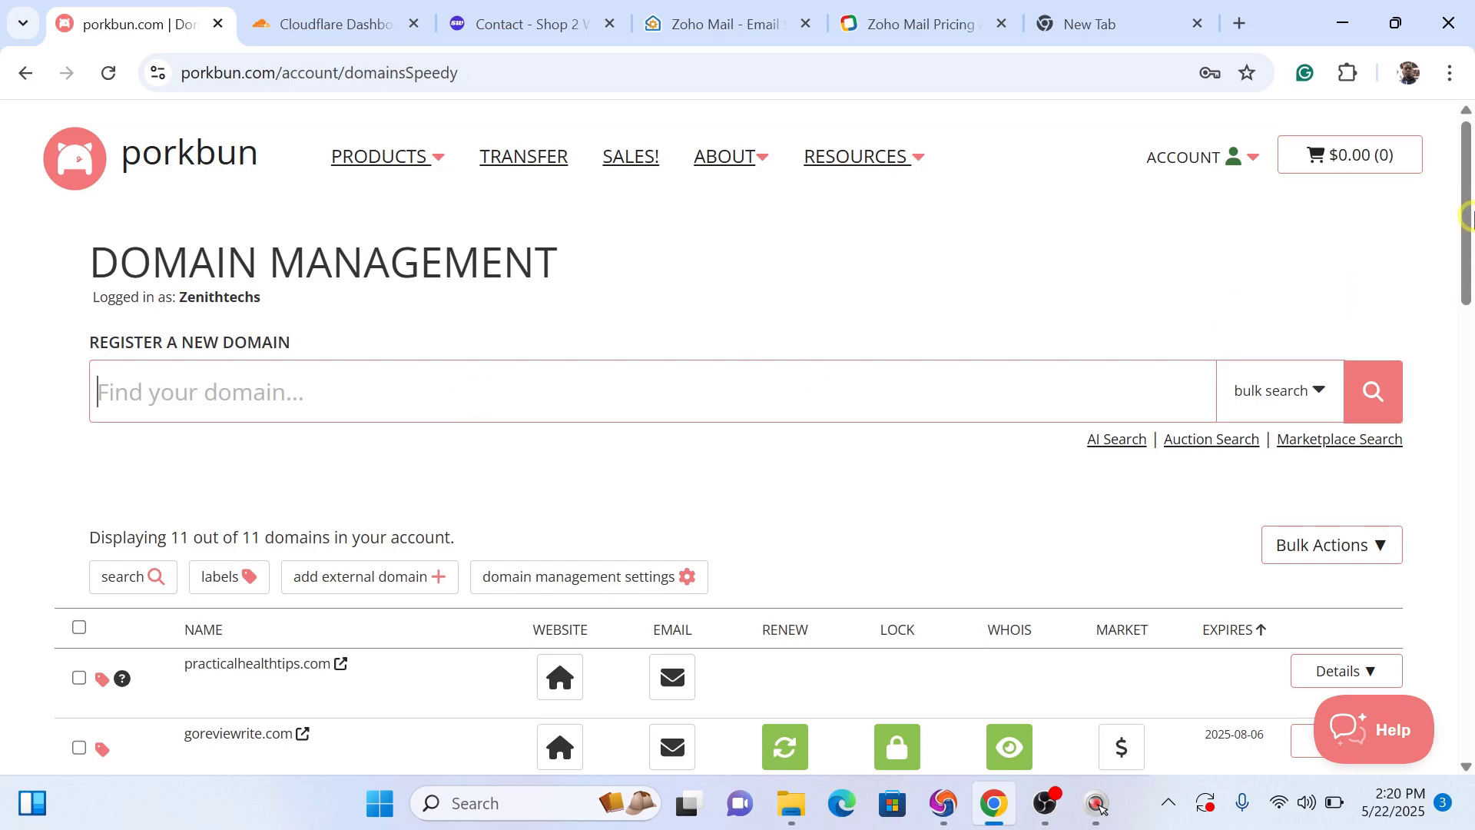
Step: Replace shop2woo.com's two dns-parking nameservers with beau.ns.cloudflare.com in Porkbun
drag(1468, 204, 1467, 360)
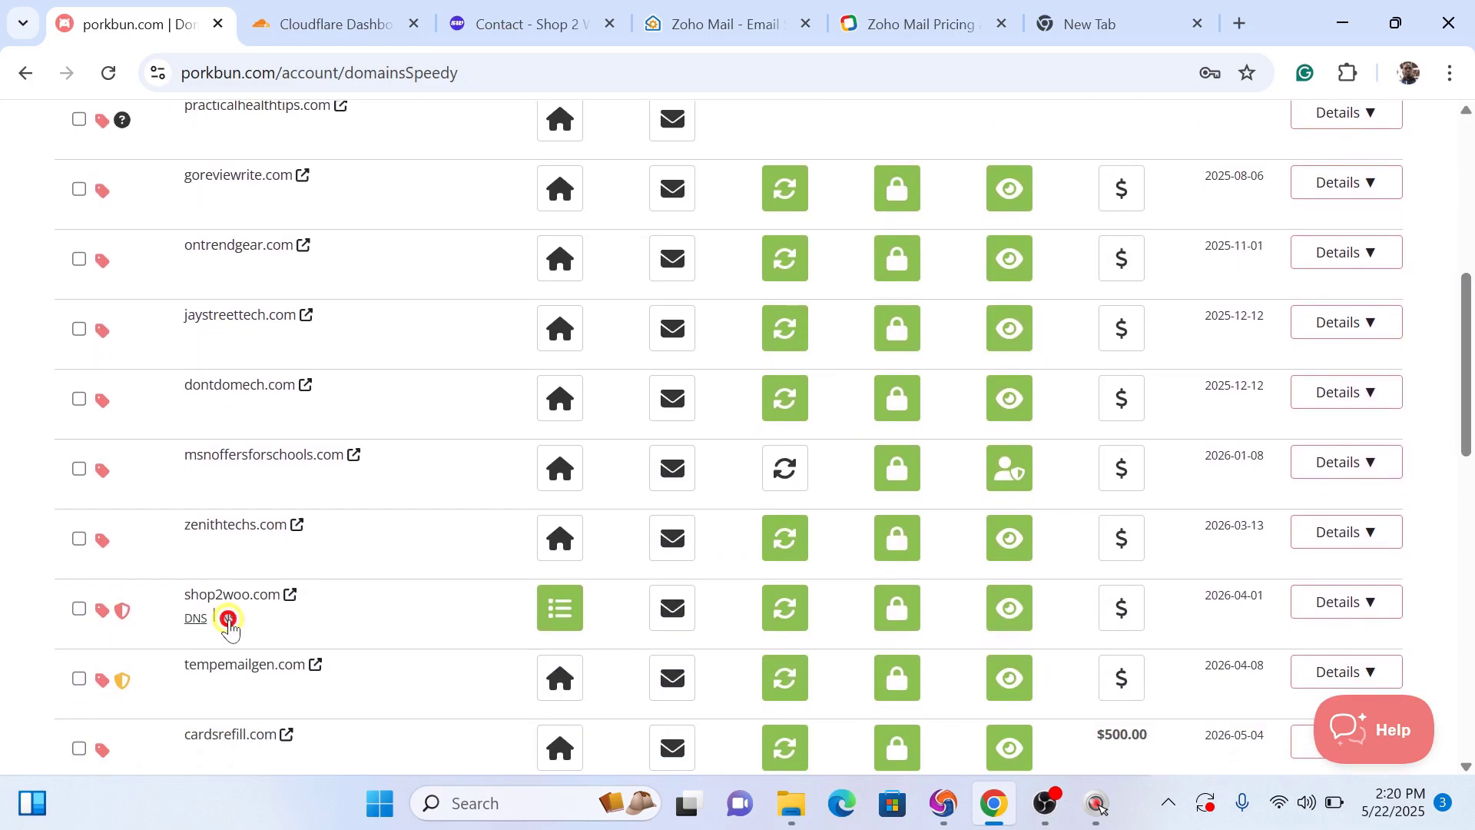
click(228, 619)
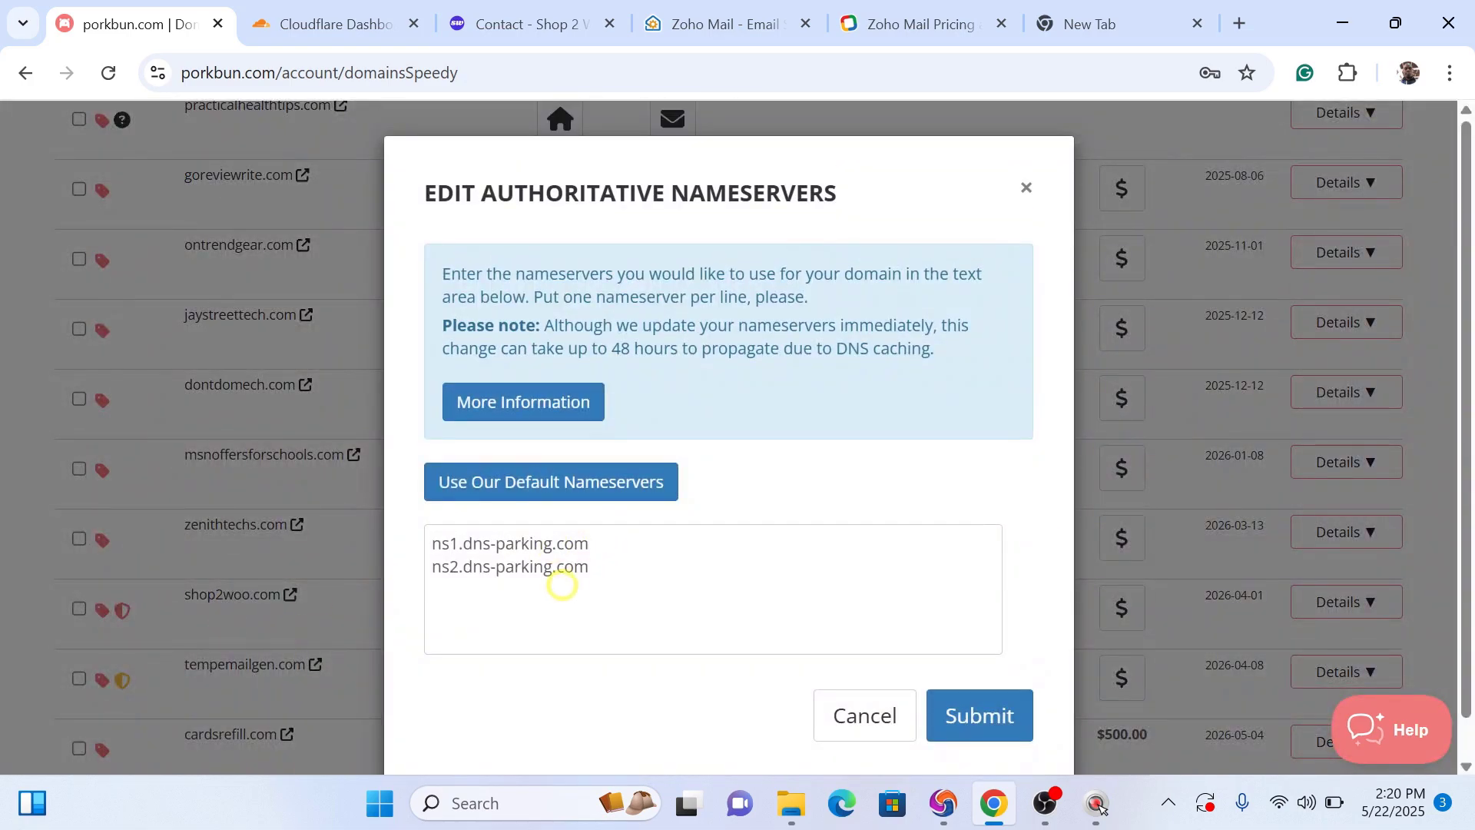
click(619, 563)
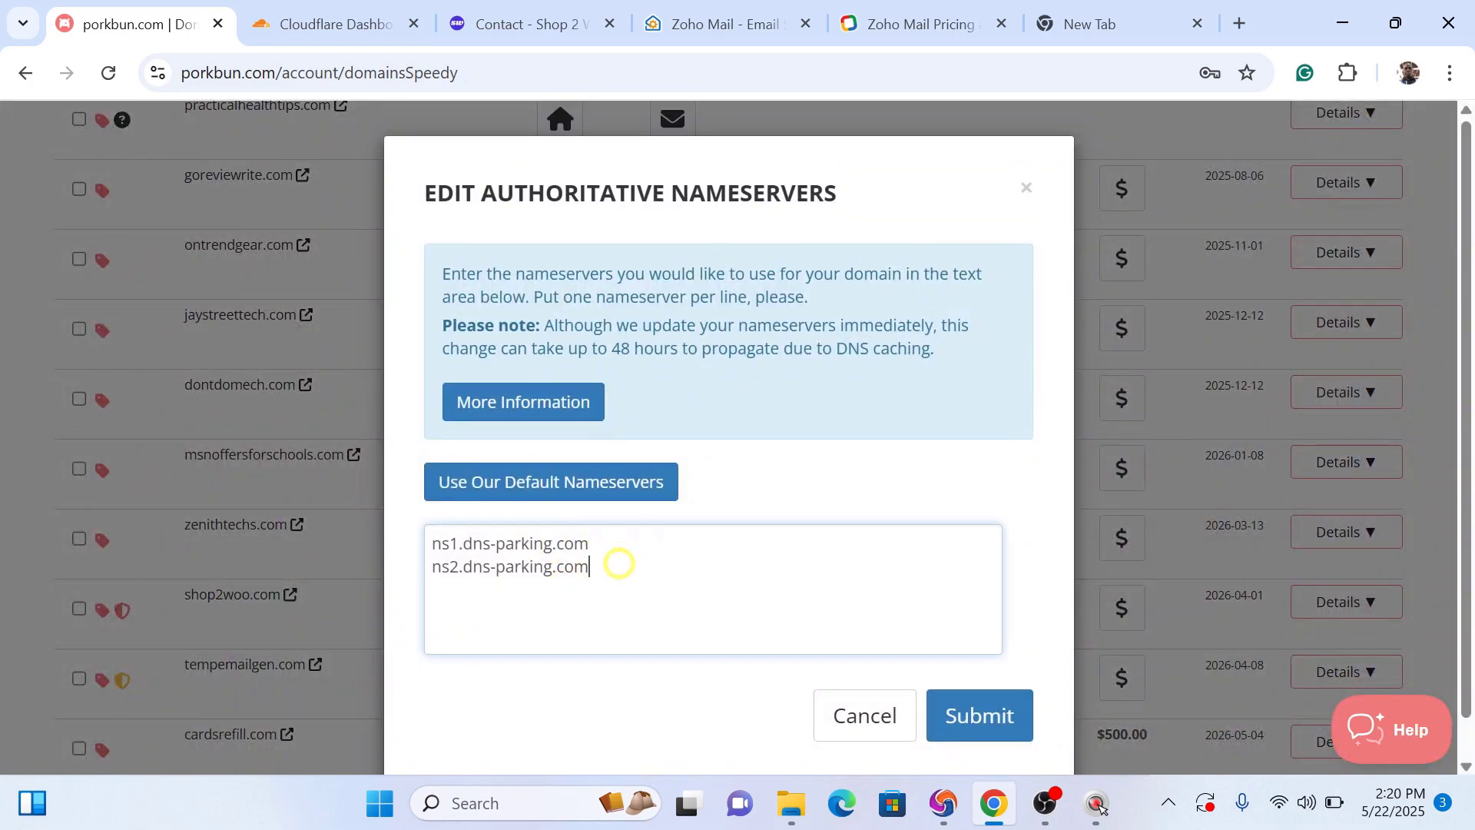
click(306, 35)
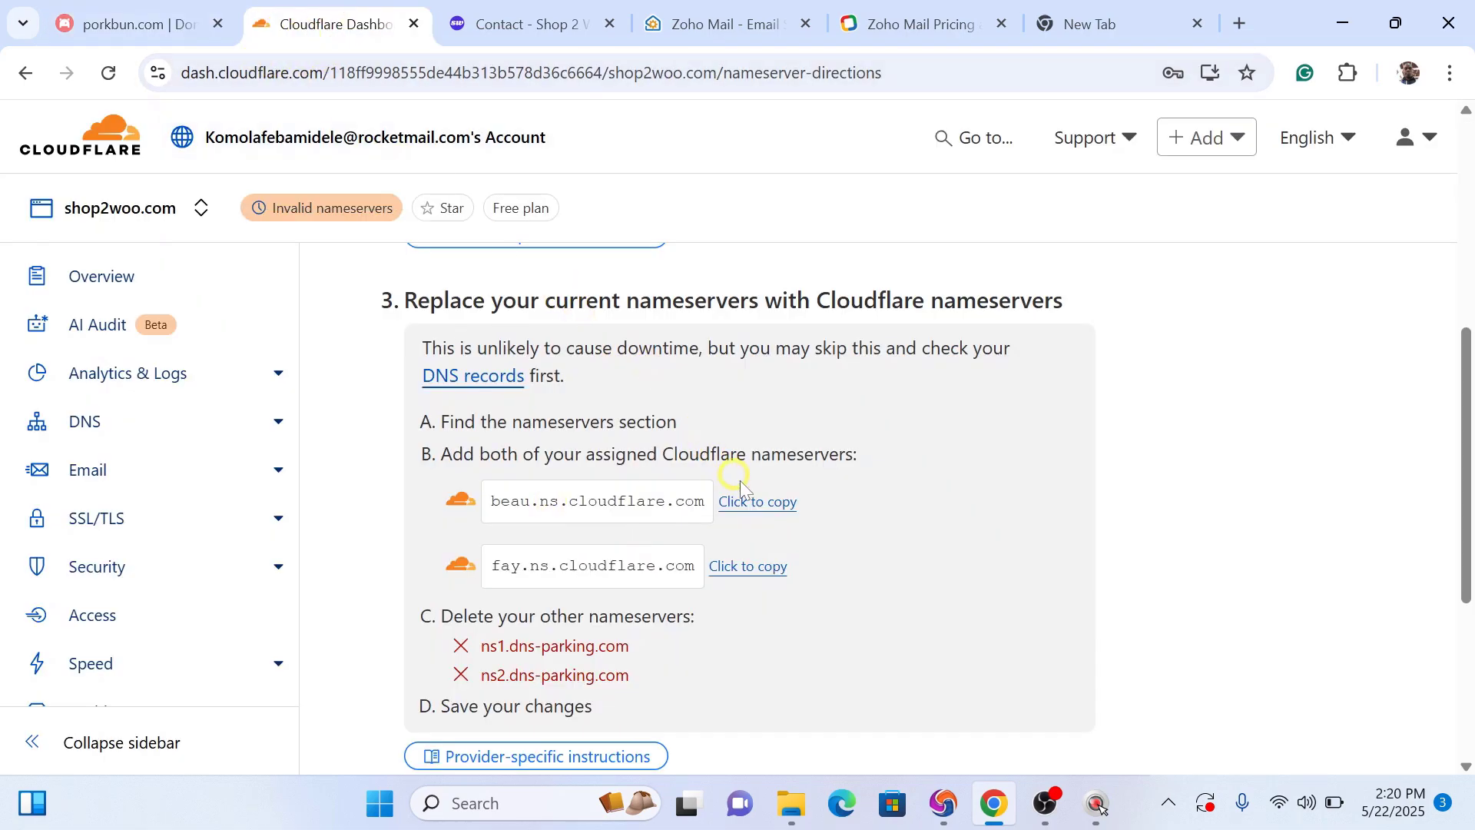
click(753, 504)
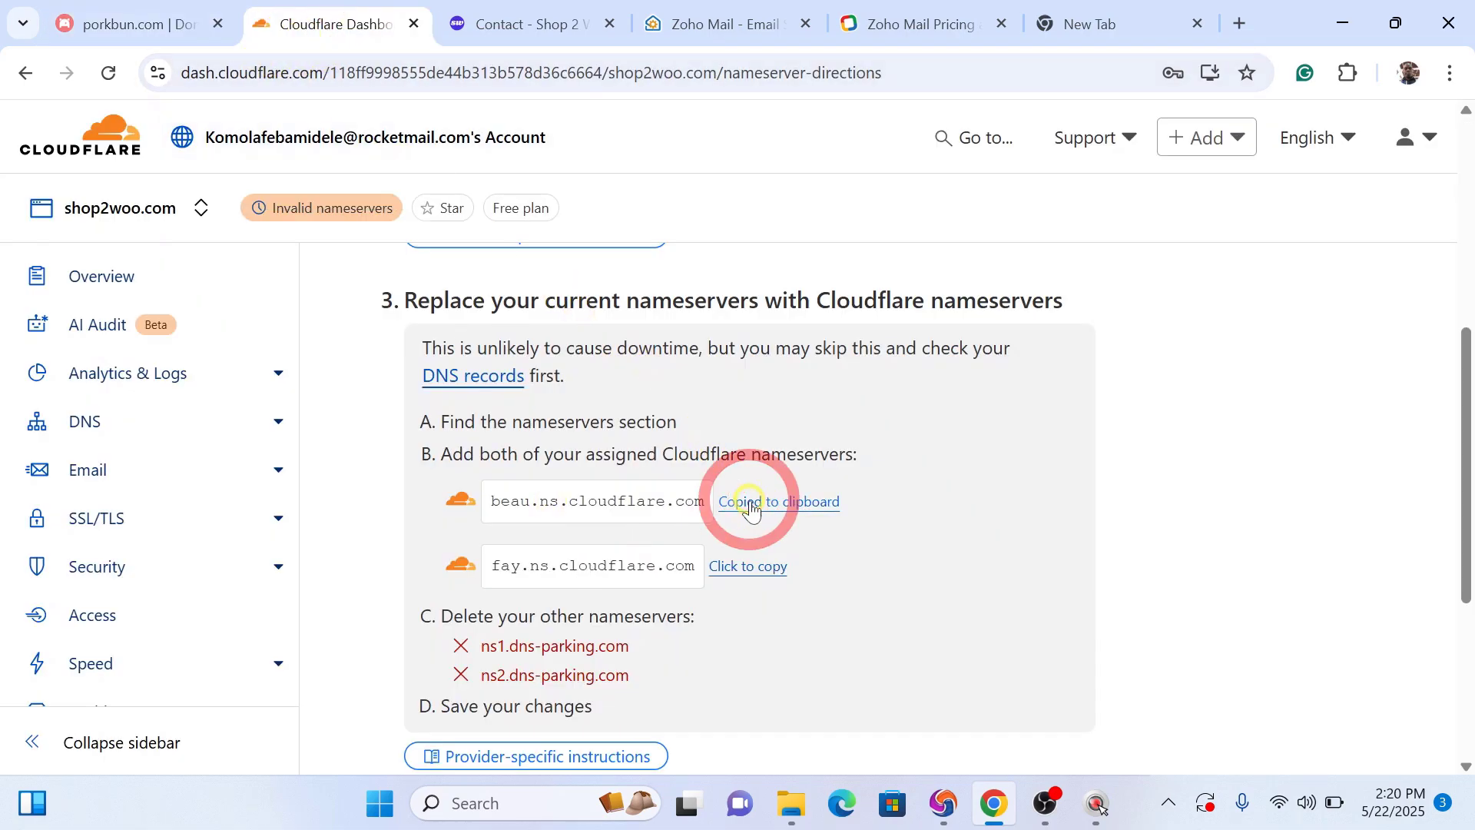
click(66, 23)
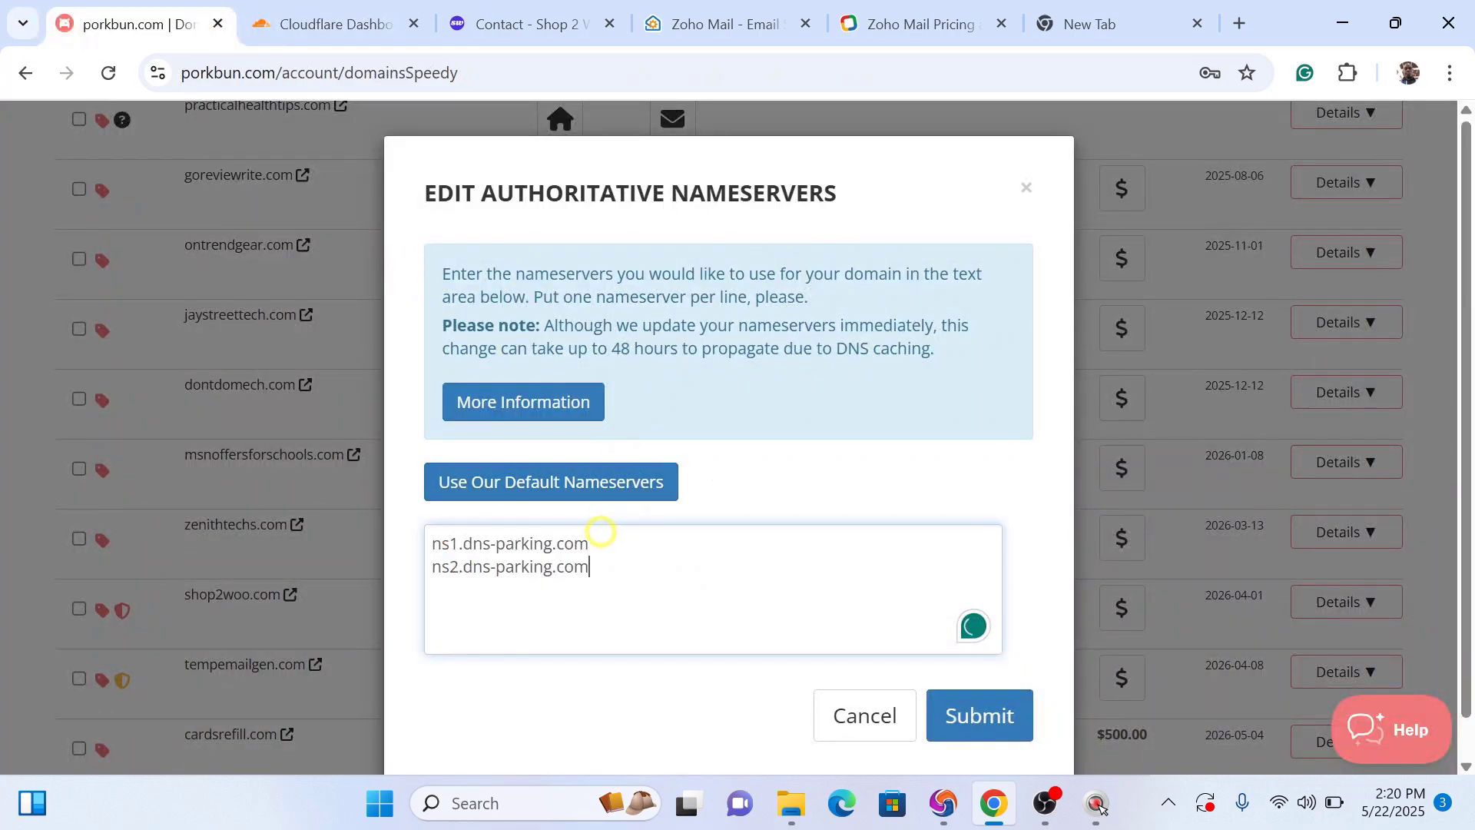
drag(601, 532, 462, 532)
click(640, 574)
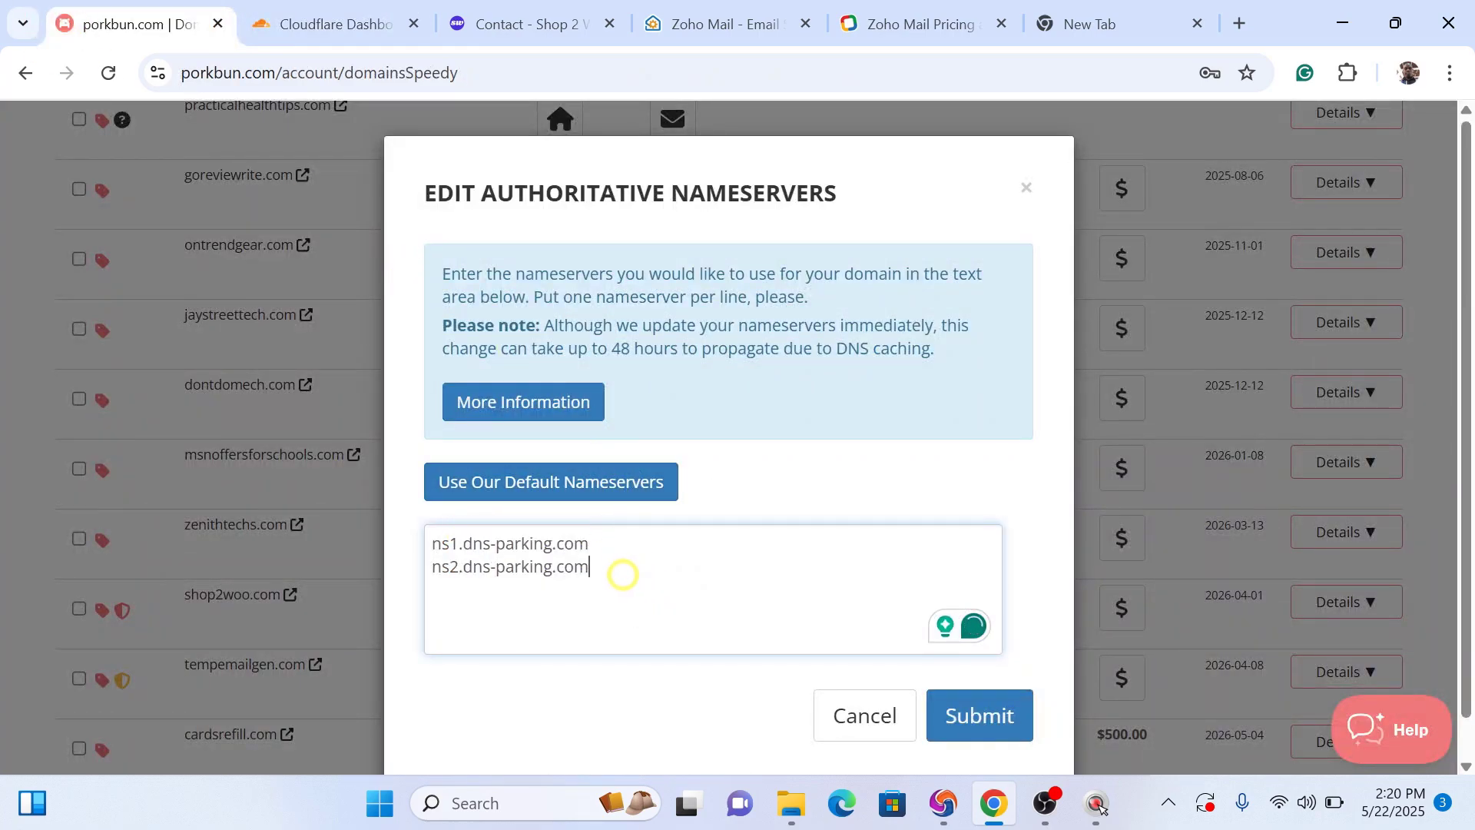
drag(619, 569, 424, 538)
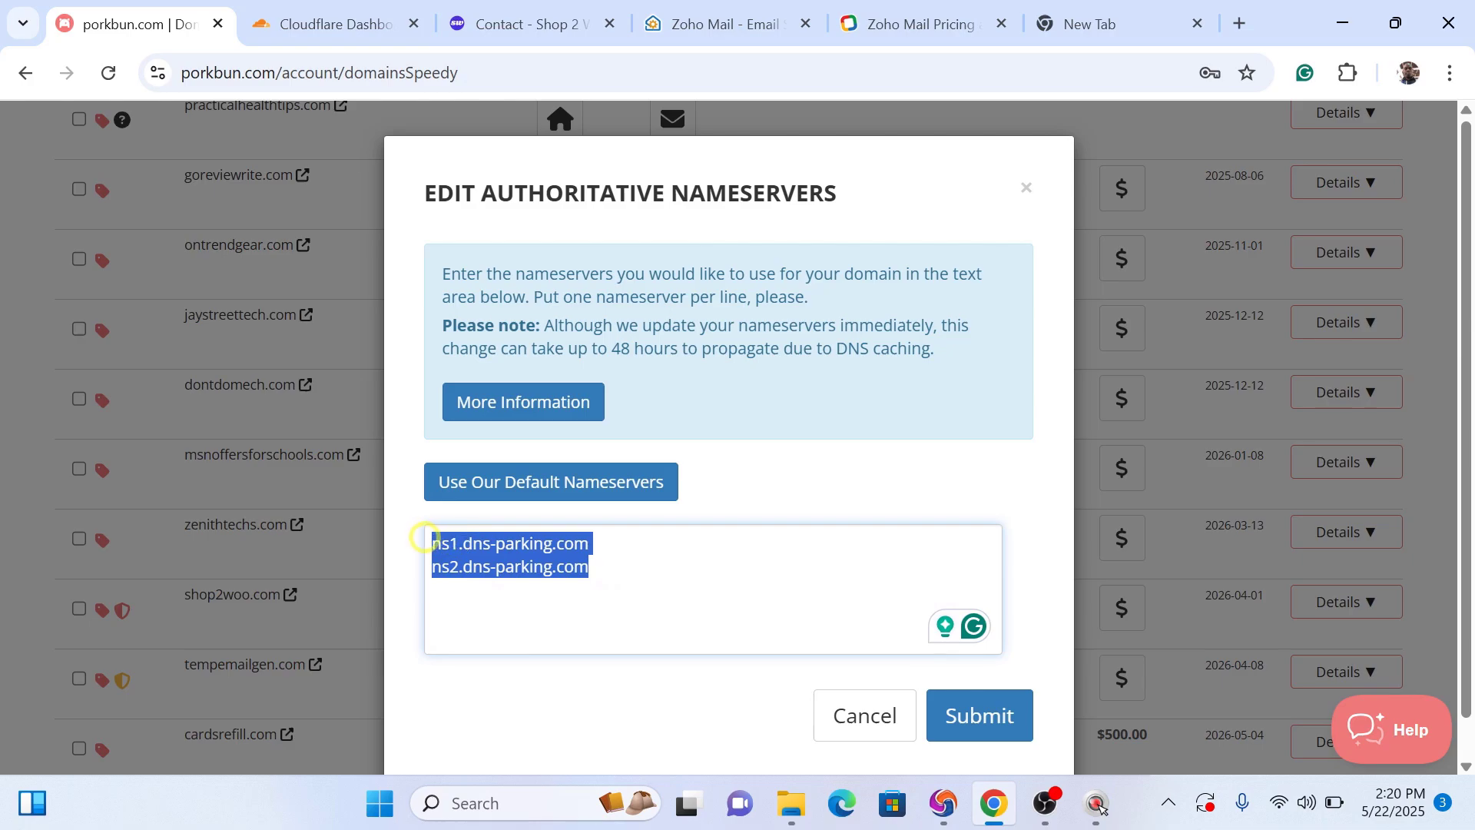
key(BackSpace)
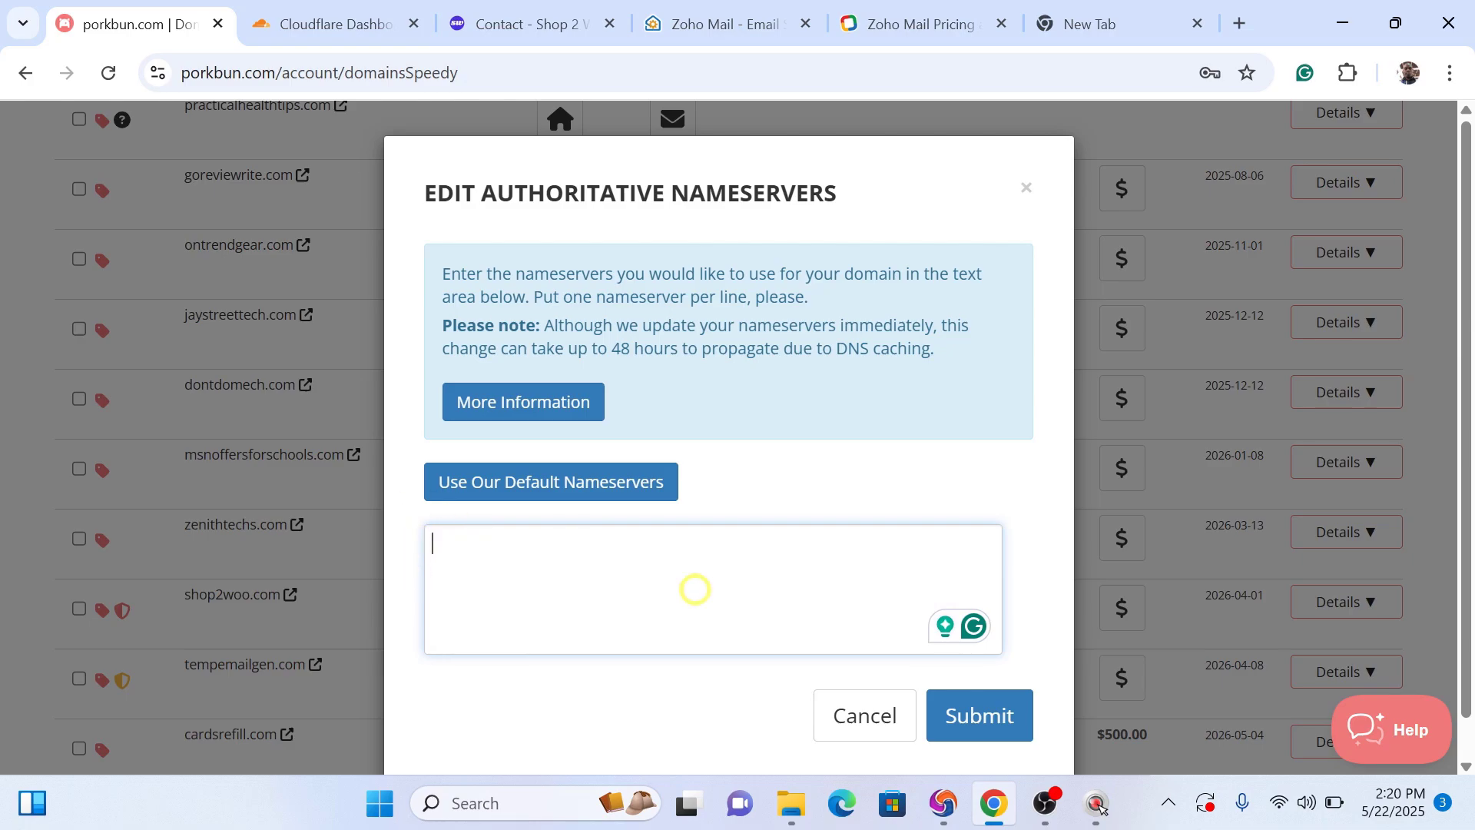
key(ctrl+v)
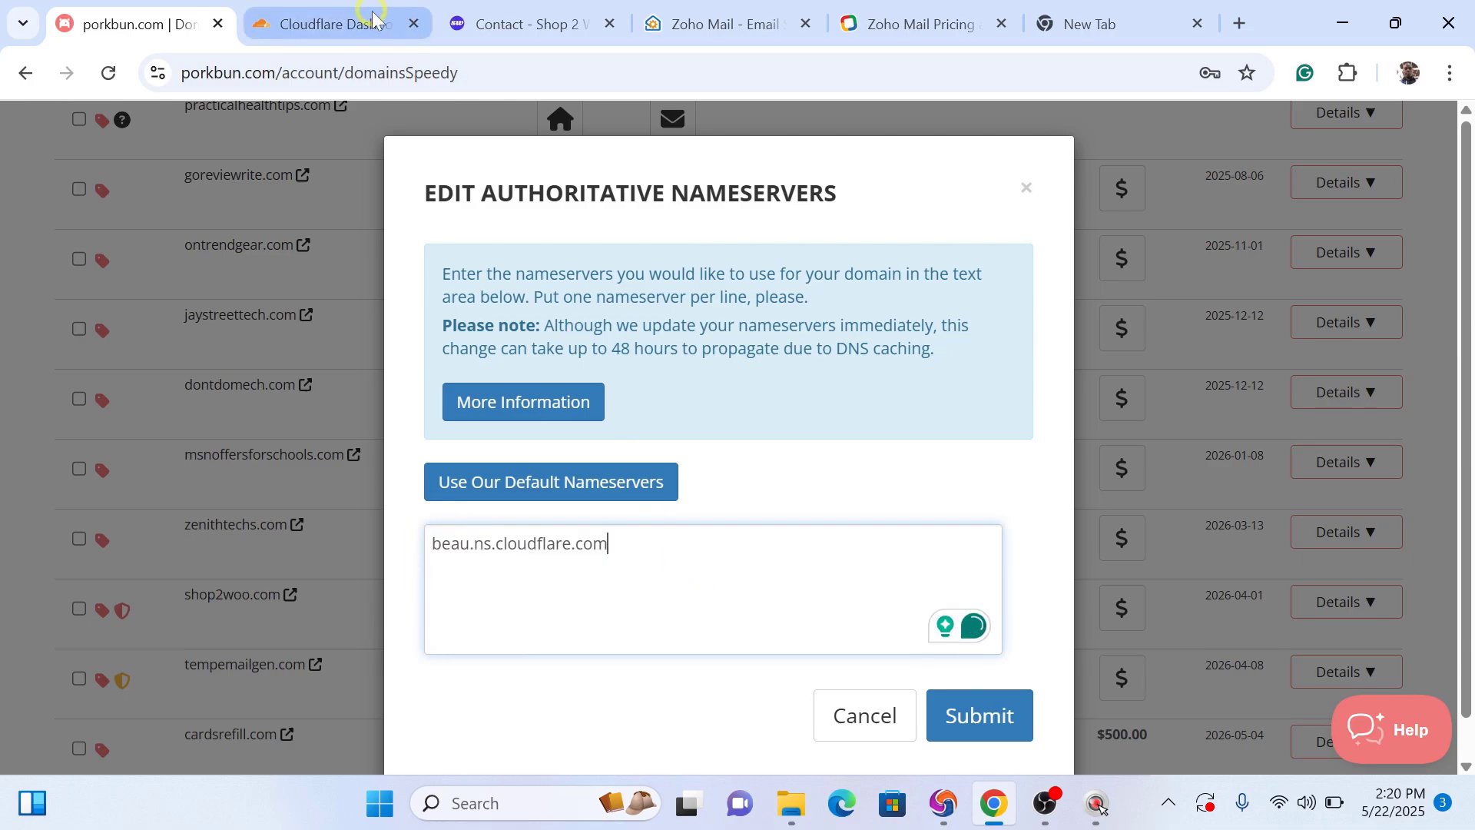
Step: Add fay.ns.cloudflare.com as the second nameserver and submit the change
click(372, 17)
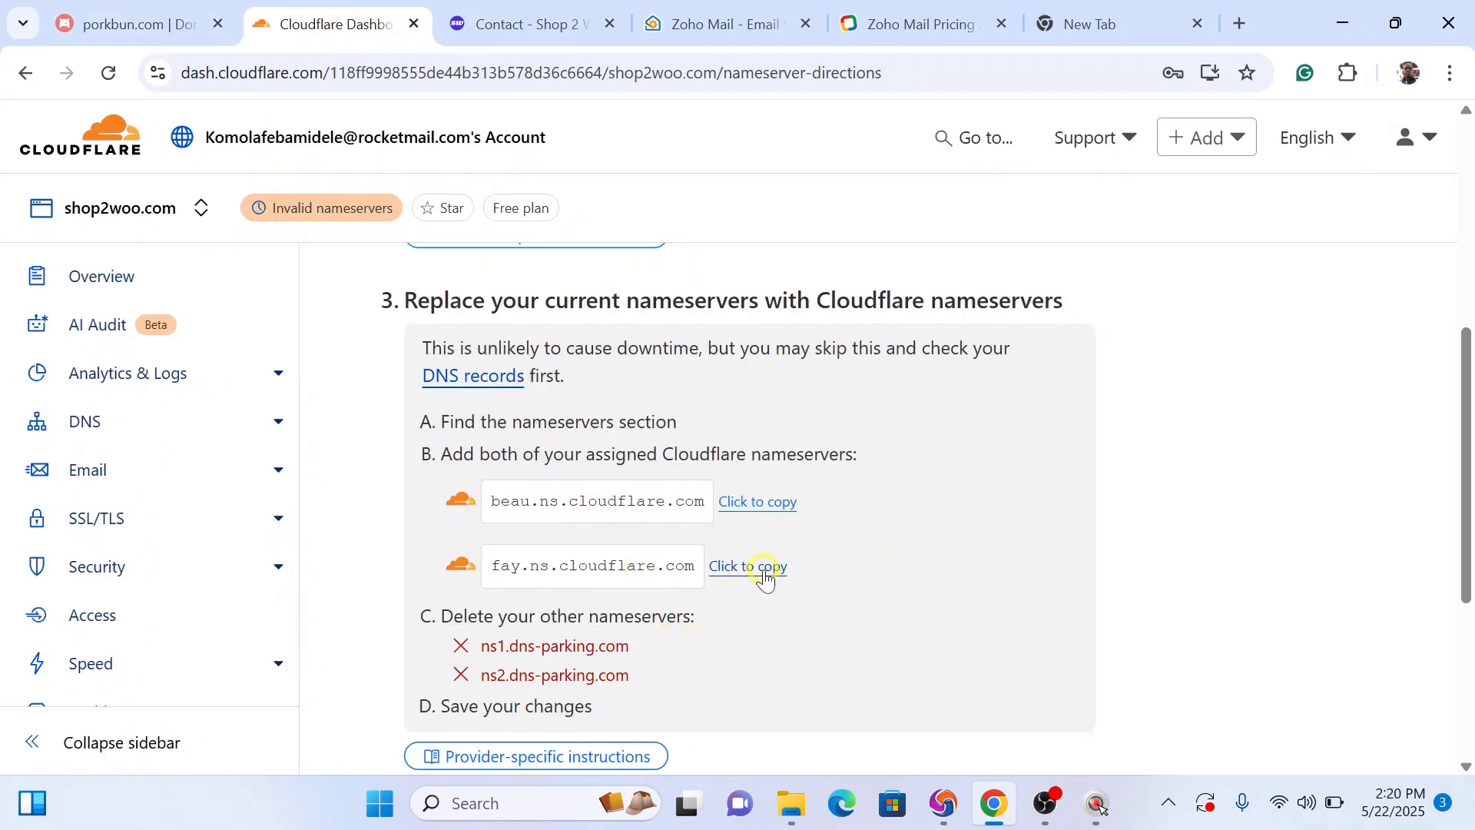
click(765, 576)
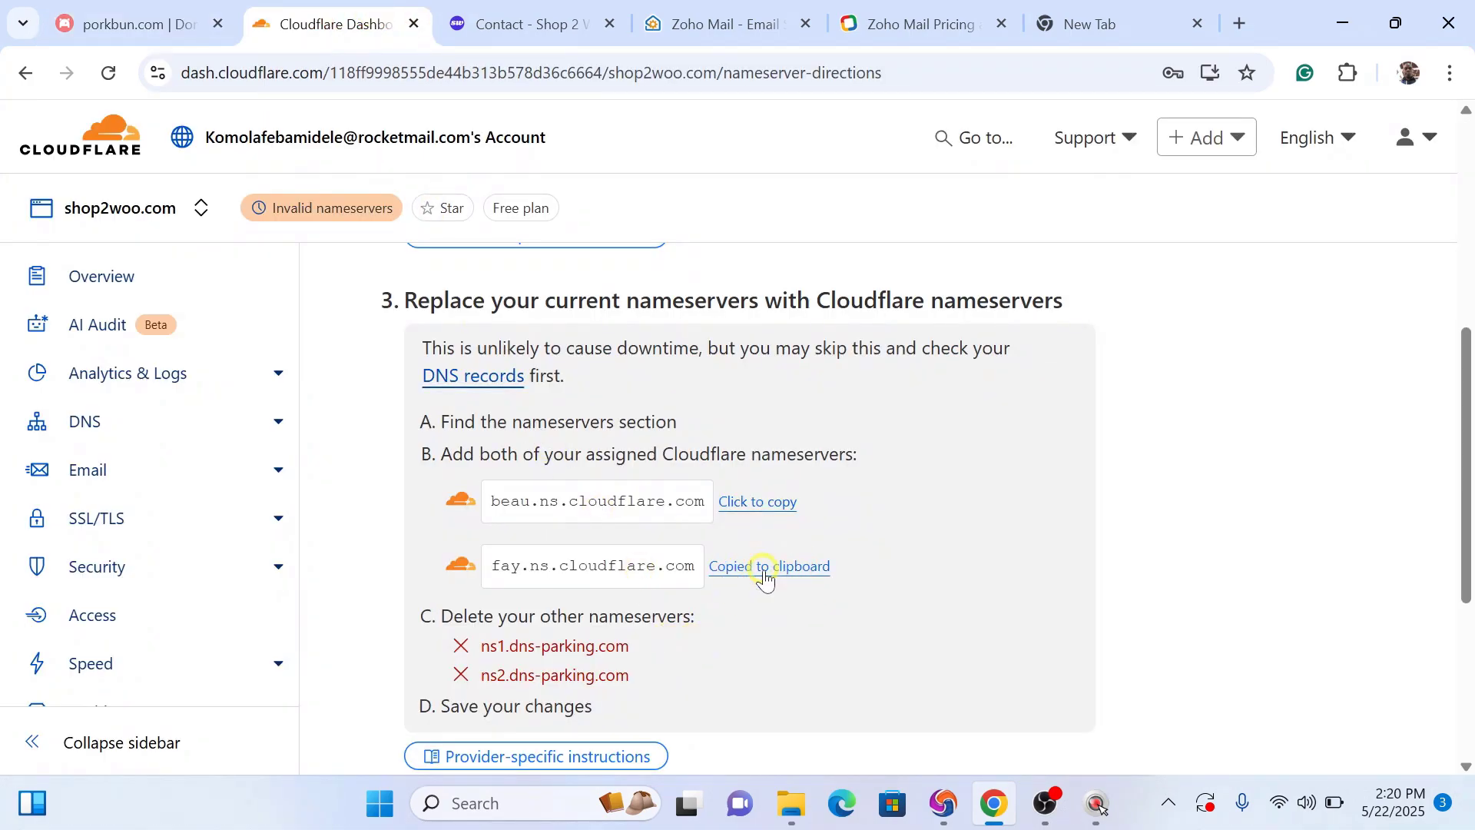
click(131, 23)
click(630, 565)
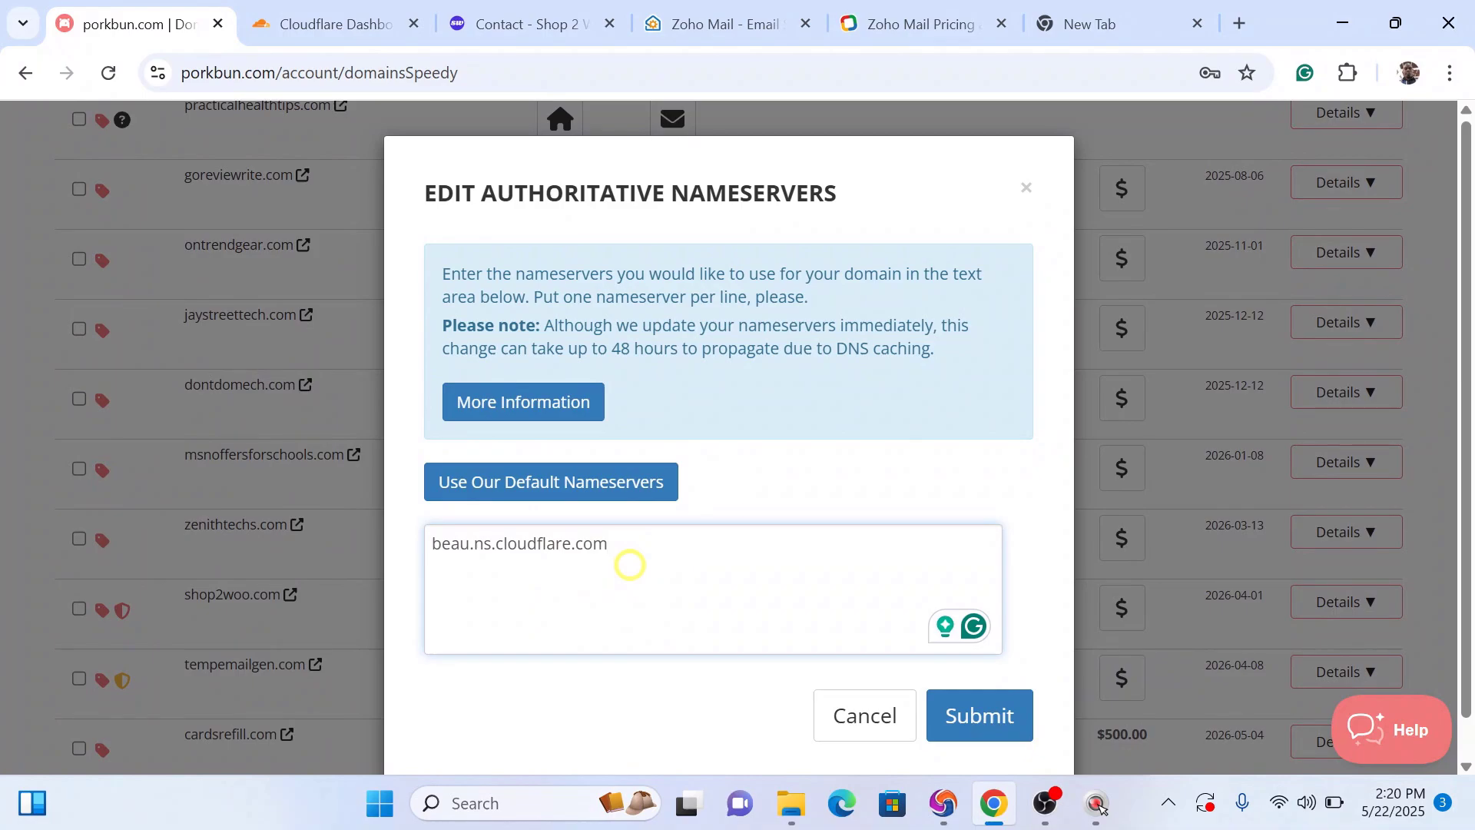
key(Return)
key(ctrl+v)
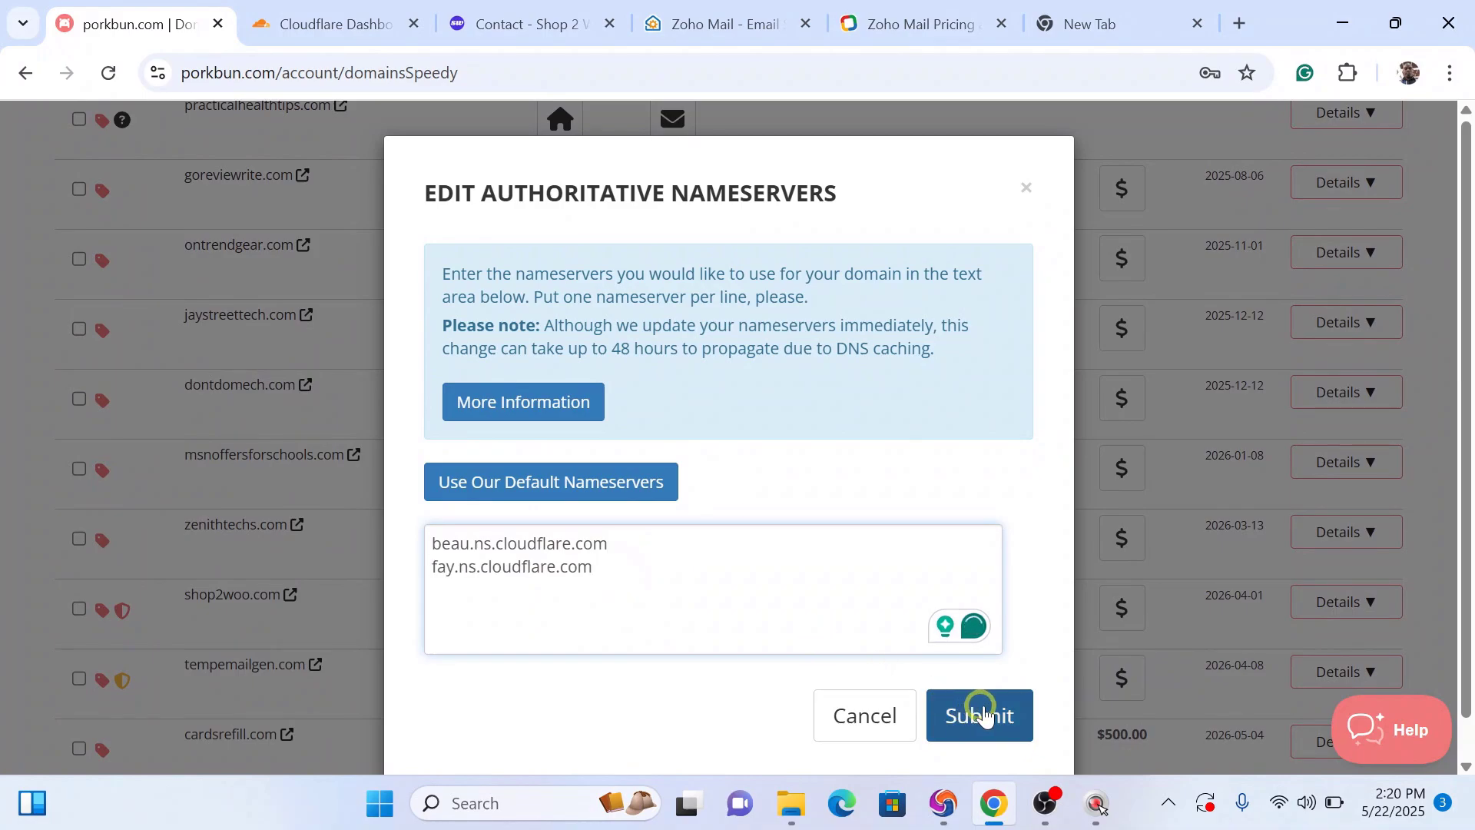
click(997, 713)
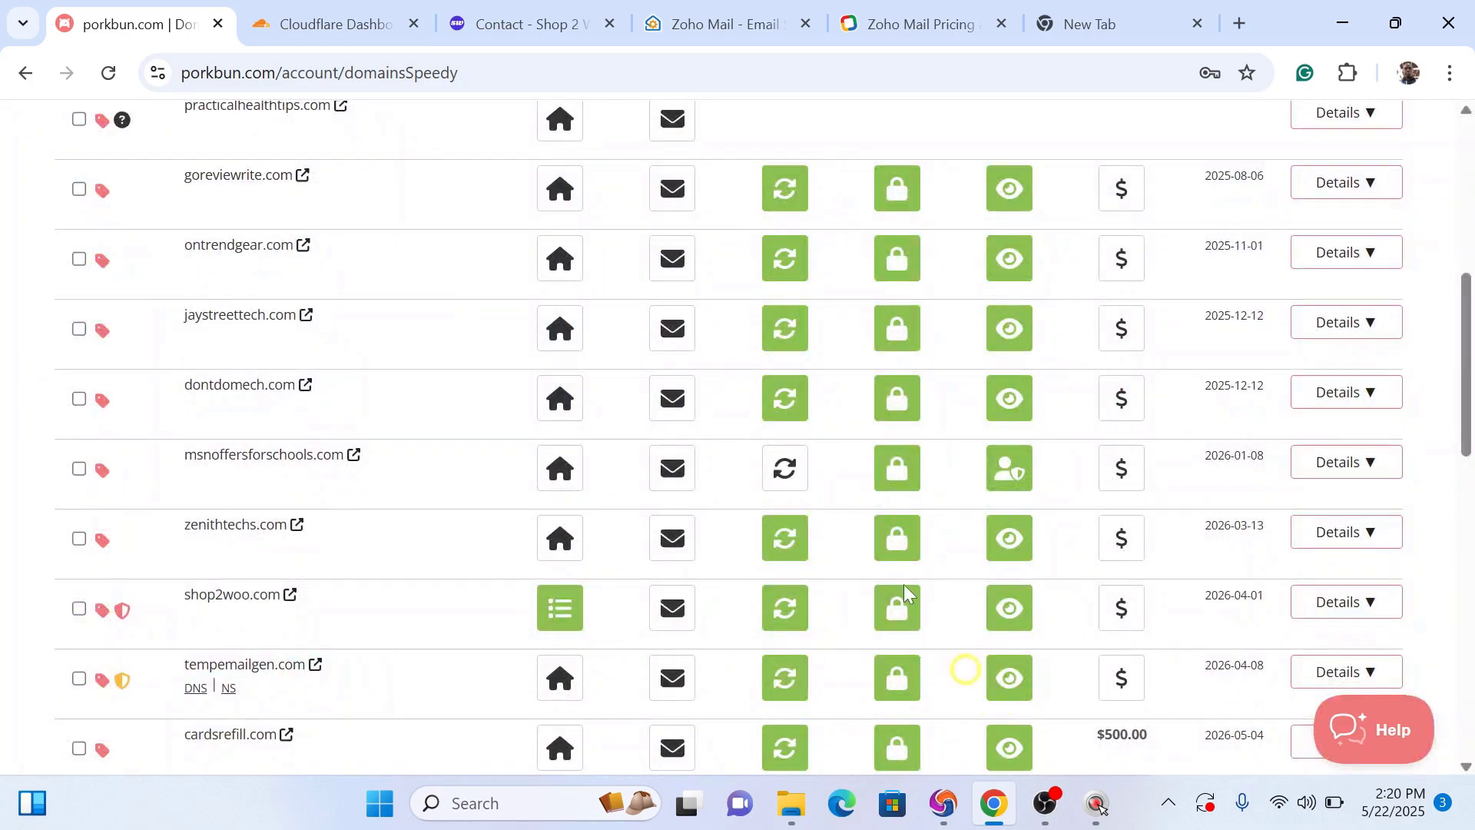
click(345, 44)
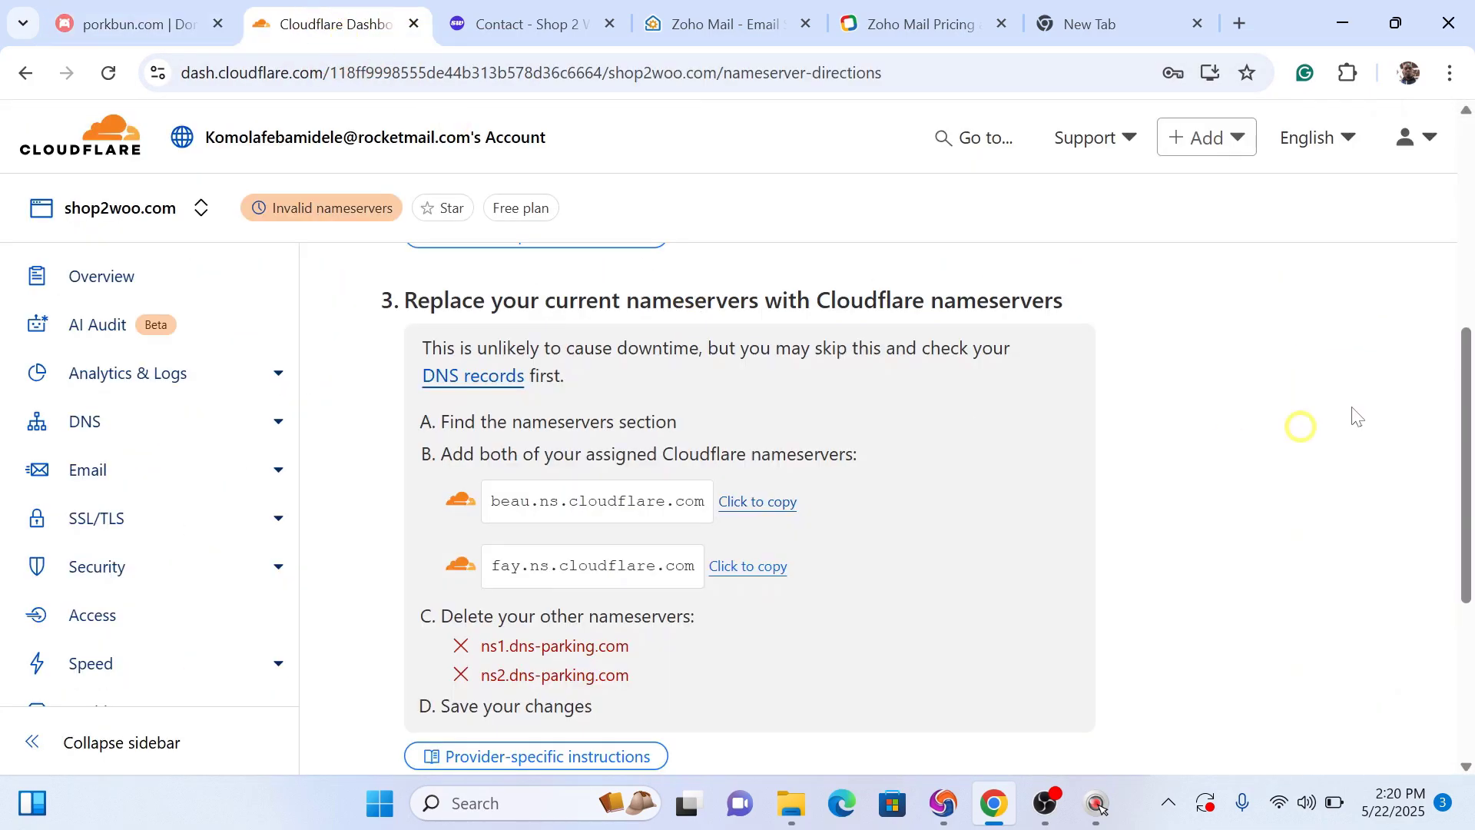
Step: Confirm in Cloudflare that shop2woo.com's nameservers have been updated
drag(1465, 361, 1465, 515)
click(474, 565)
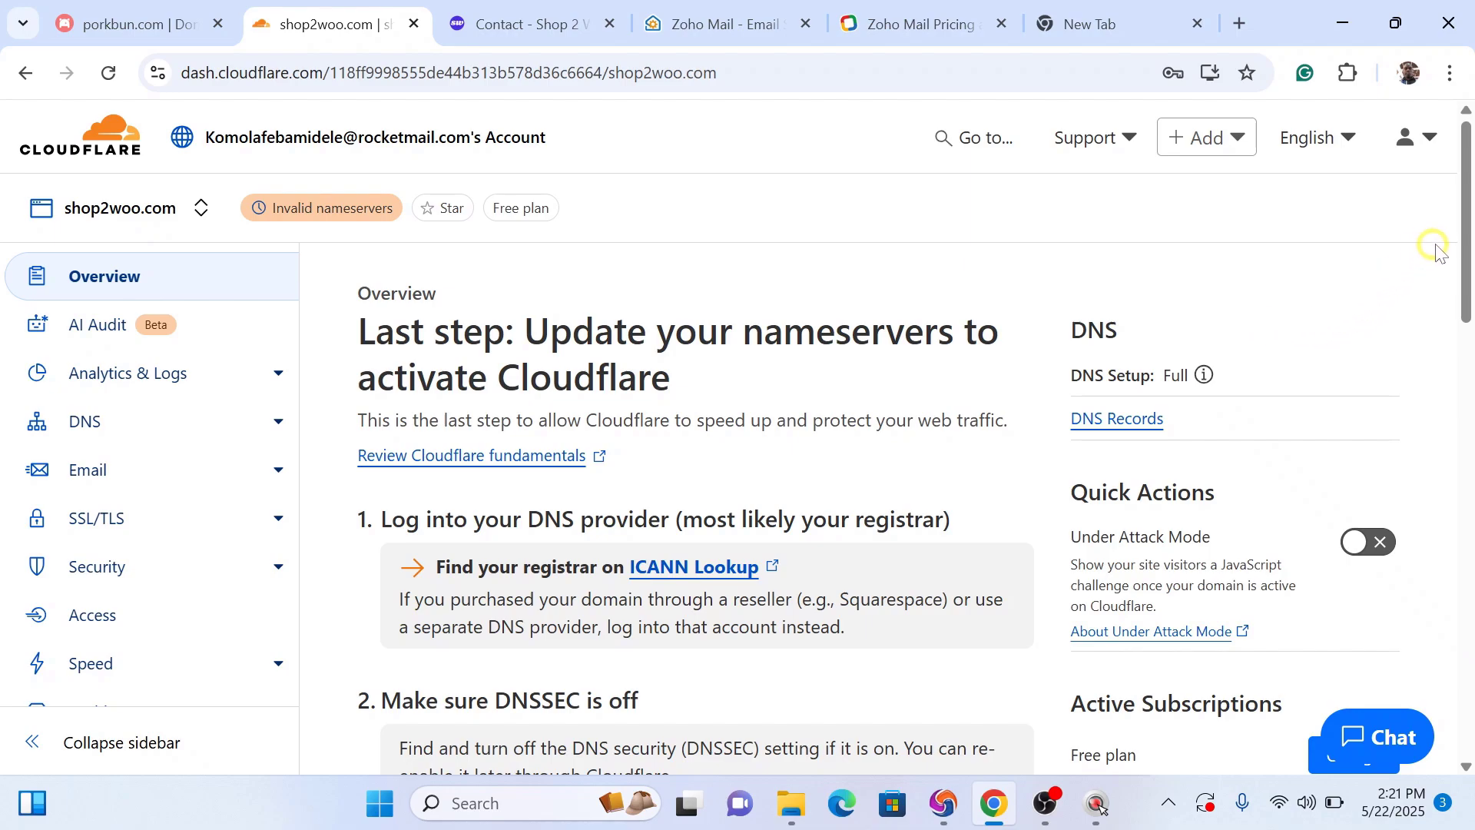
drag(1468, 240, 1469, 607)
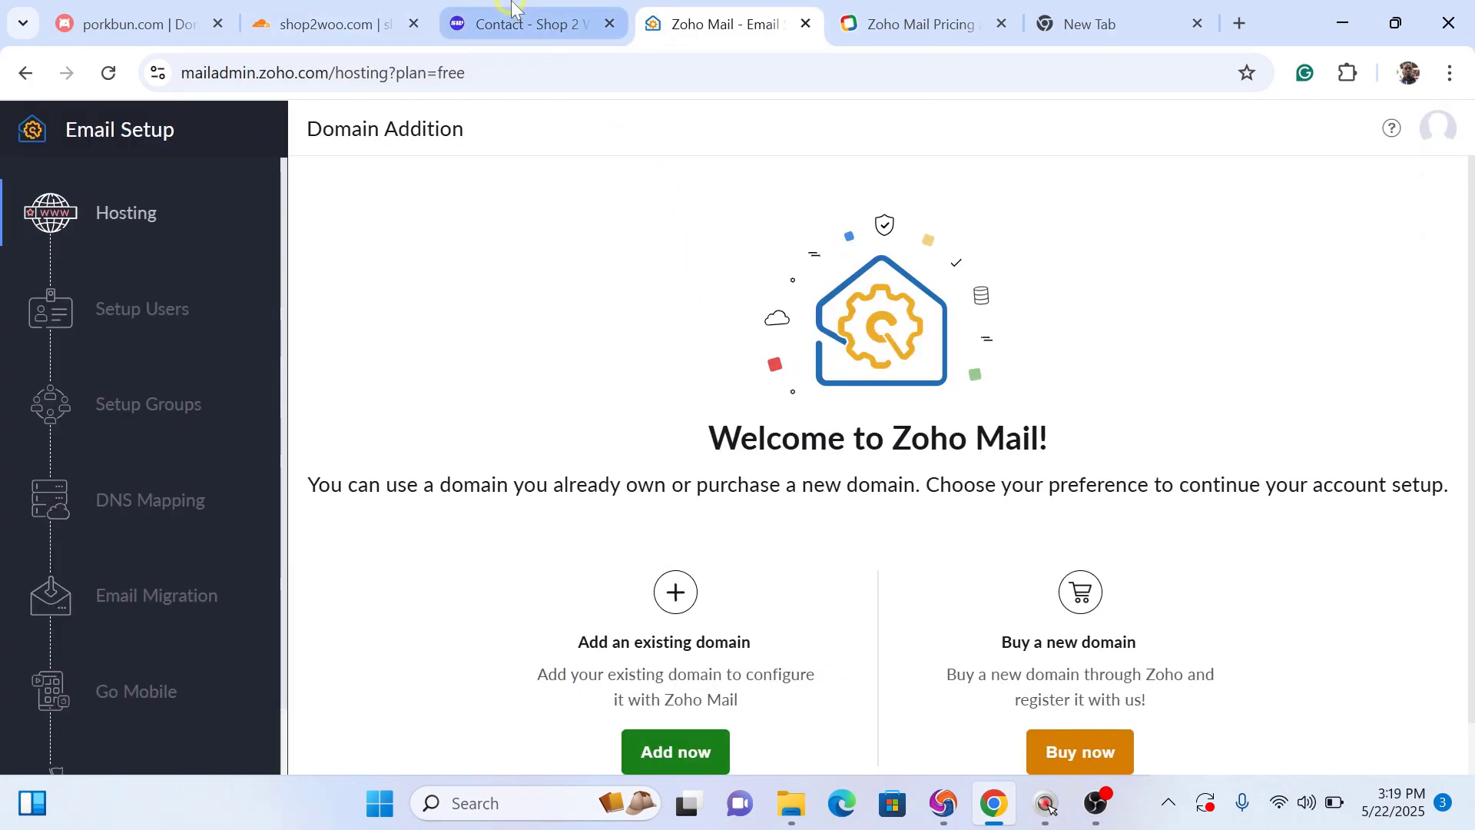
click(323, 24)
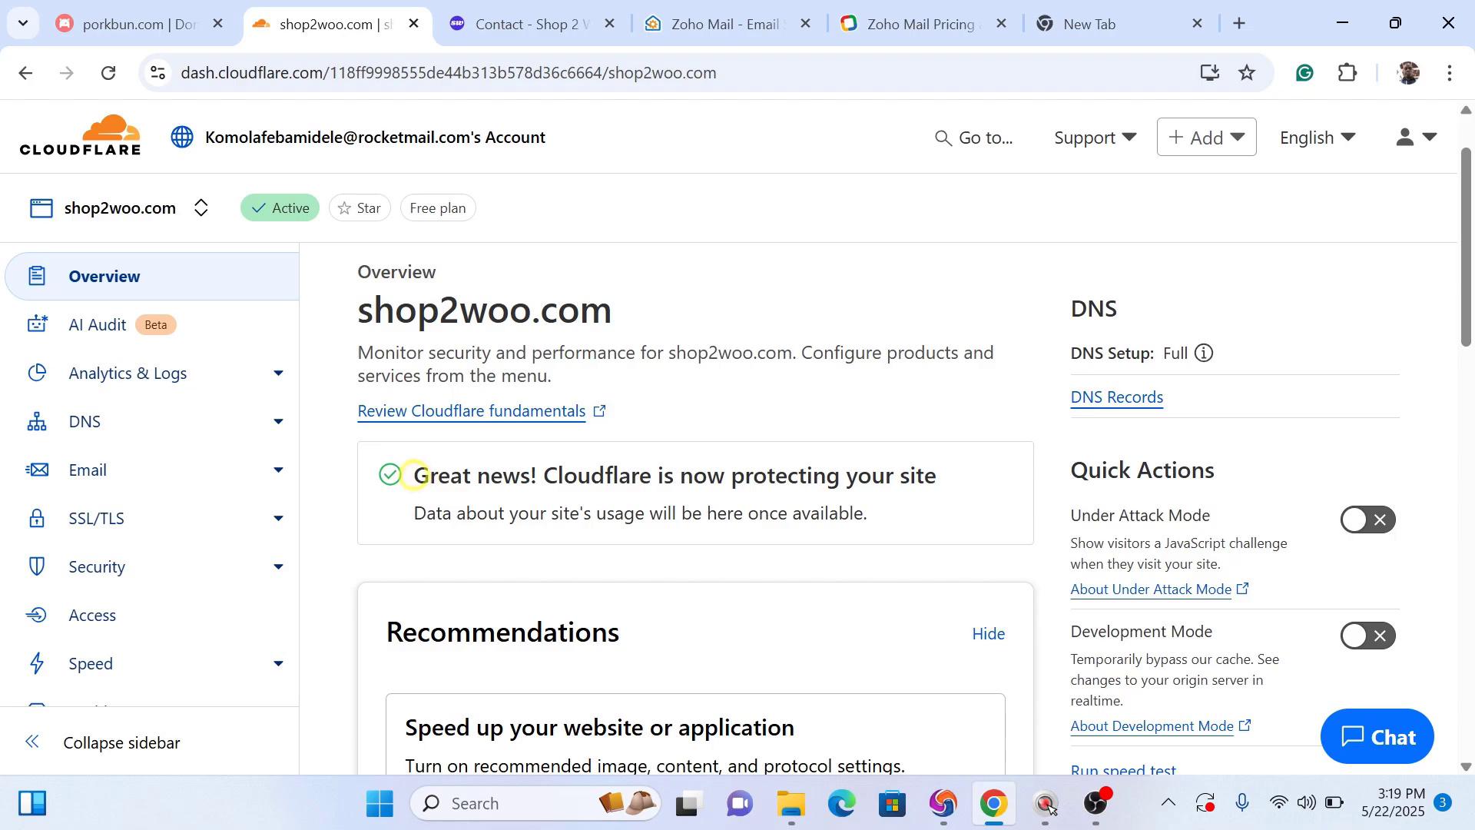
drag(413, 475, 531, 478)
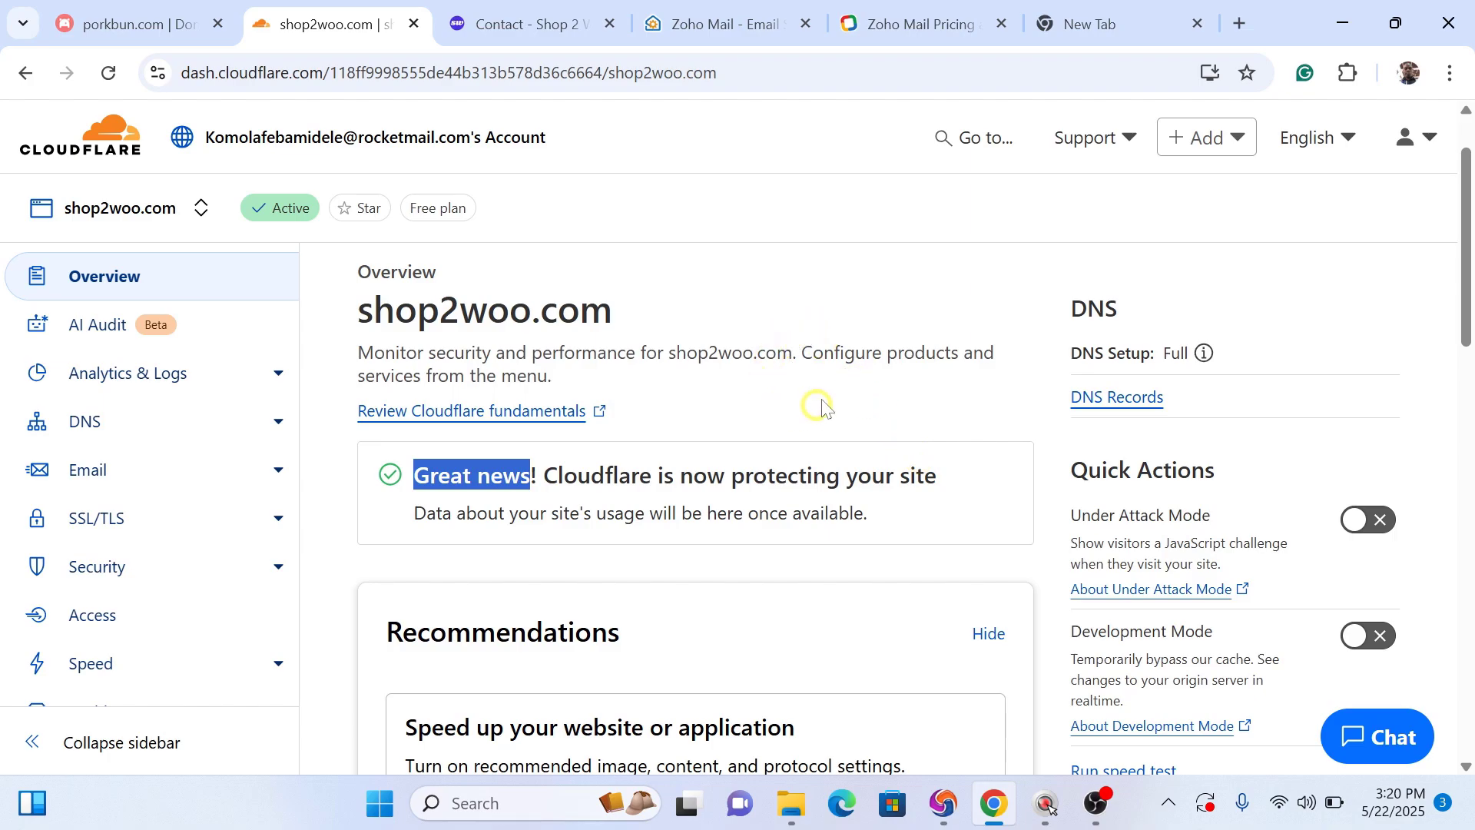
click(510, 26)
drag(289, 72, 181, 77)
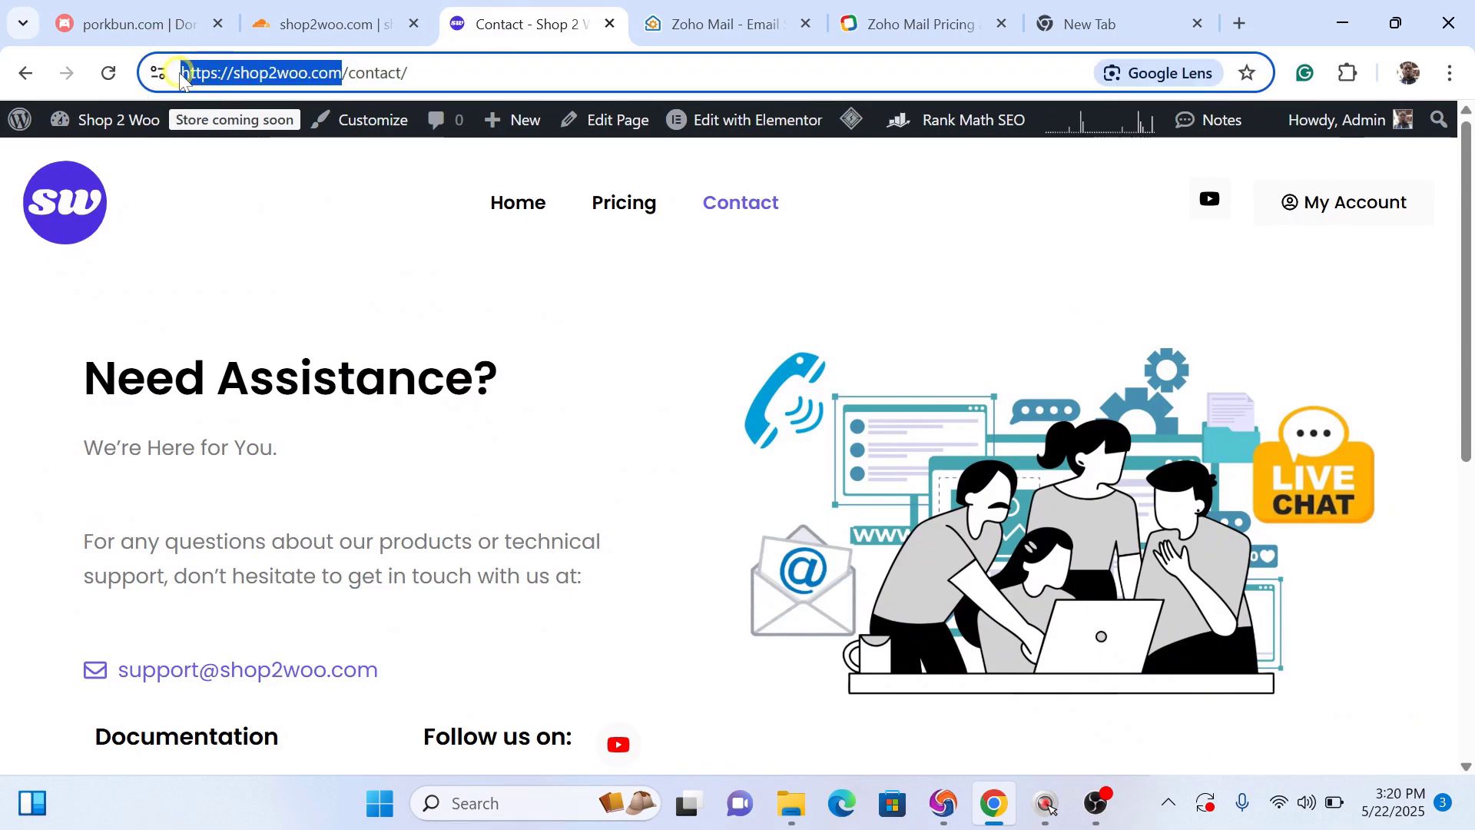
click(766, 25)
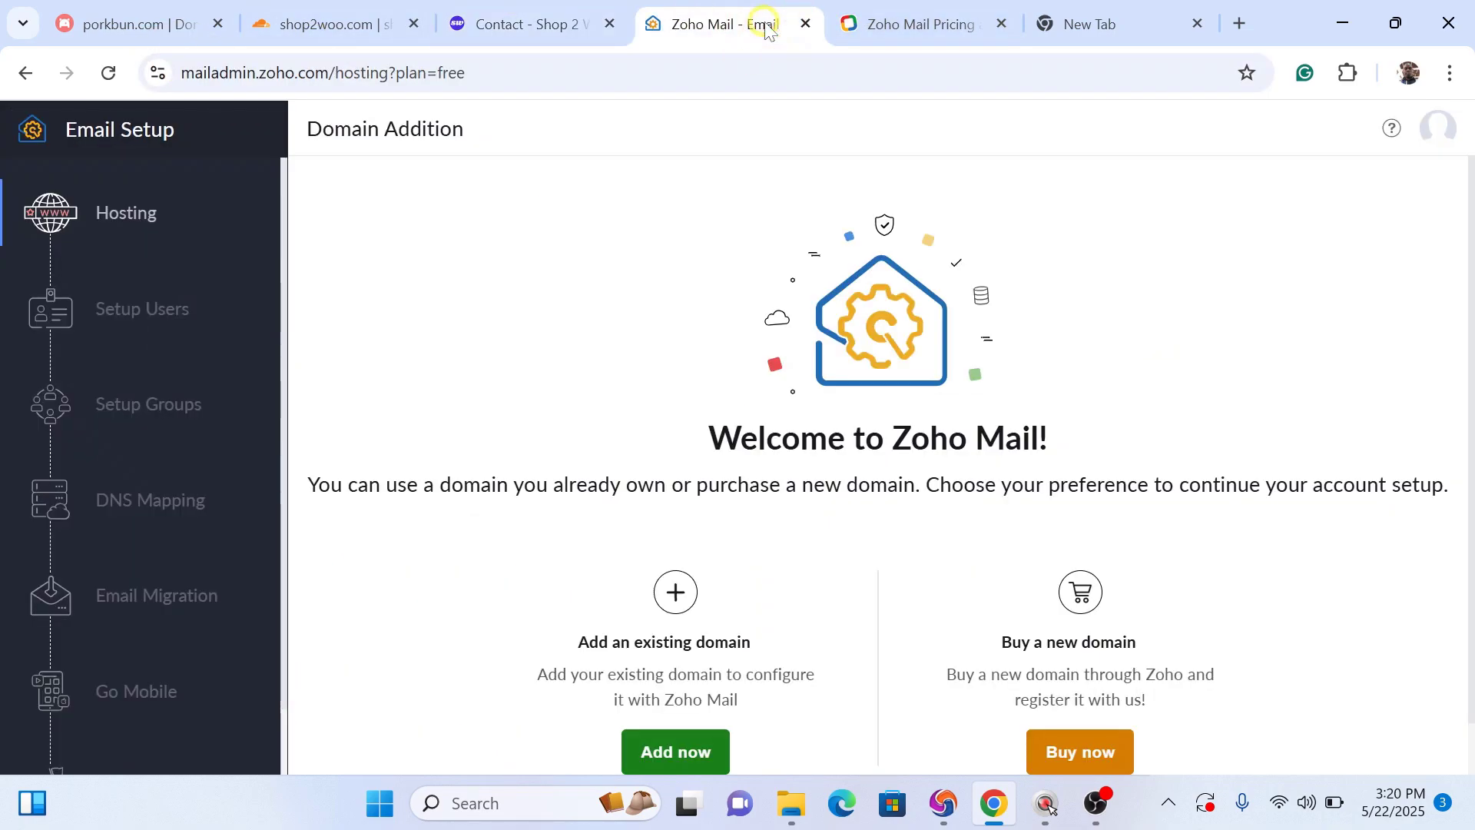
click(687, 755)
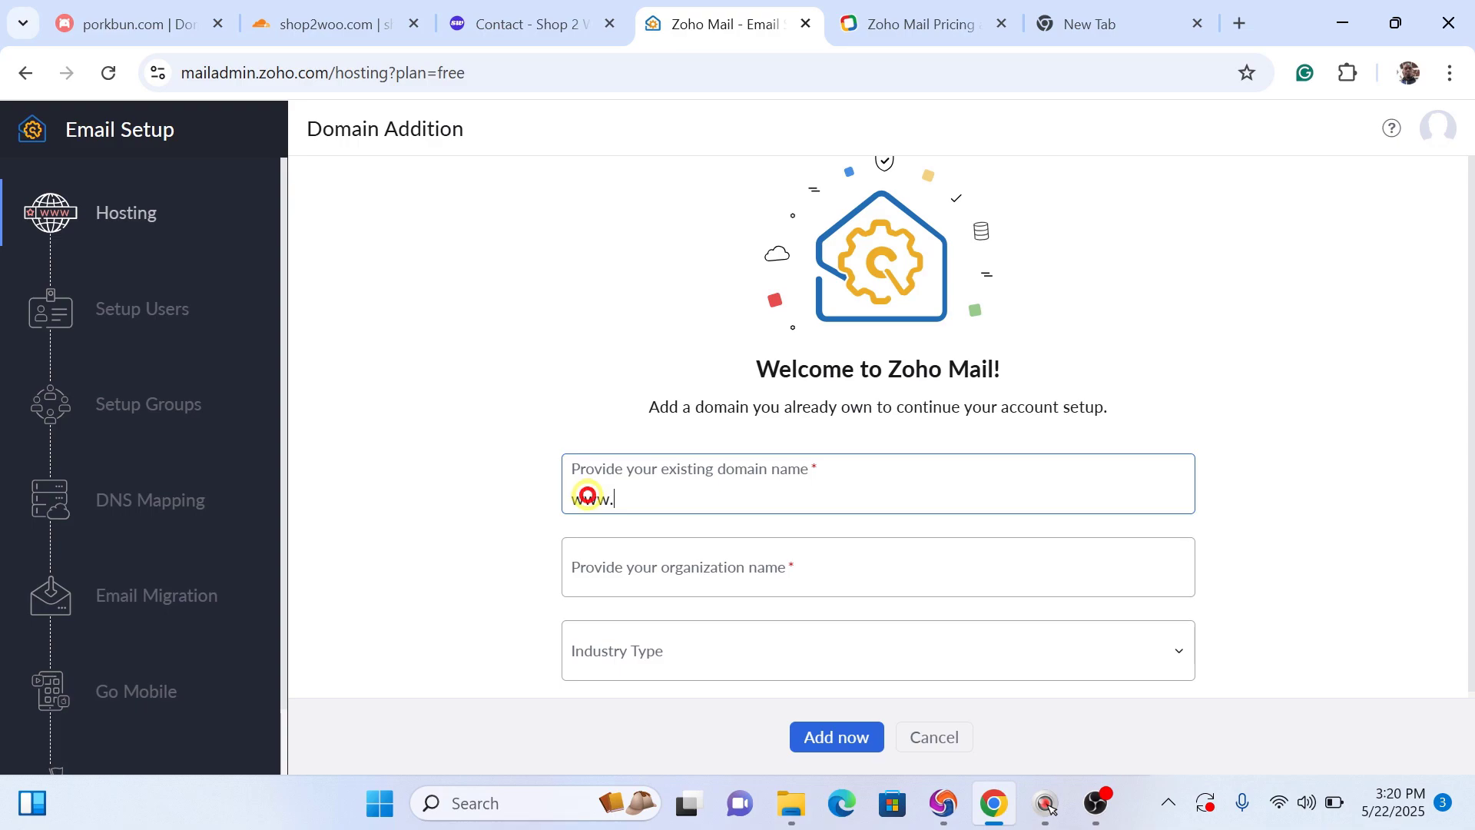
key(ctrl+v)
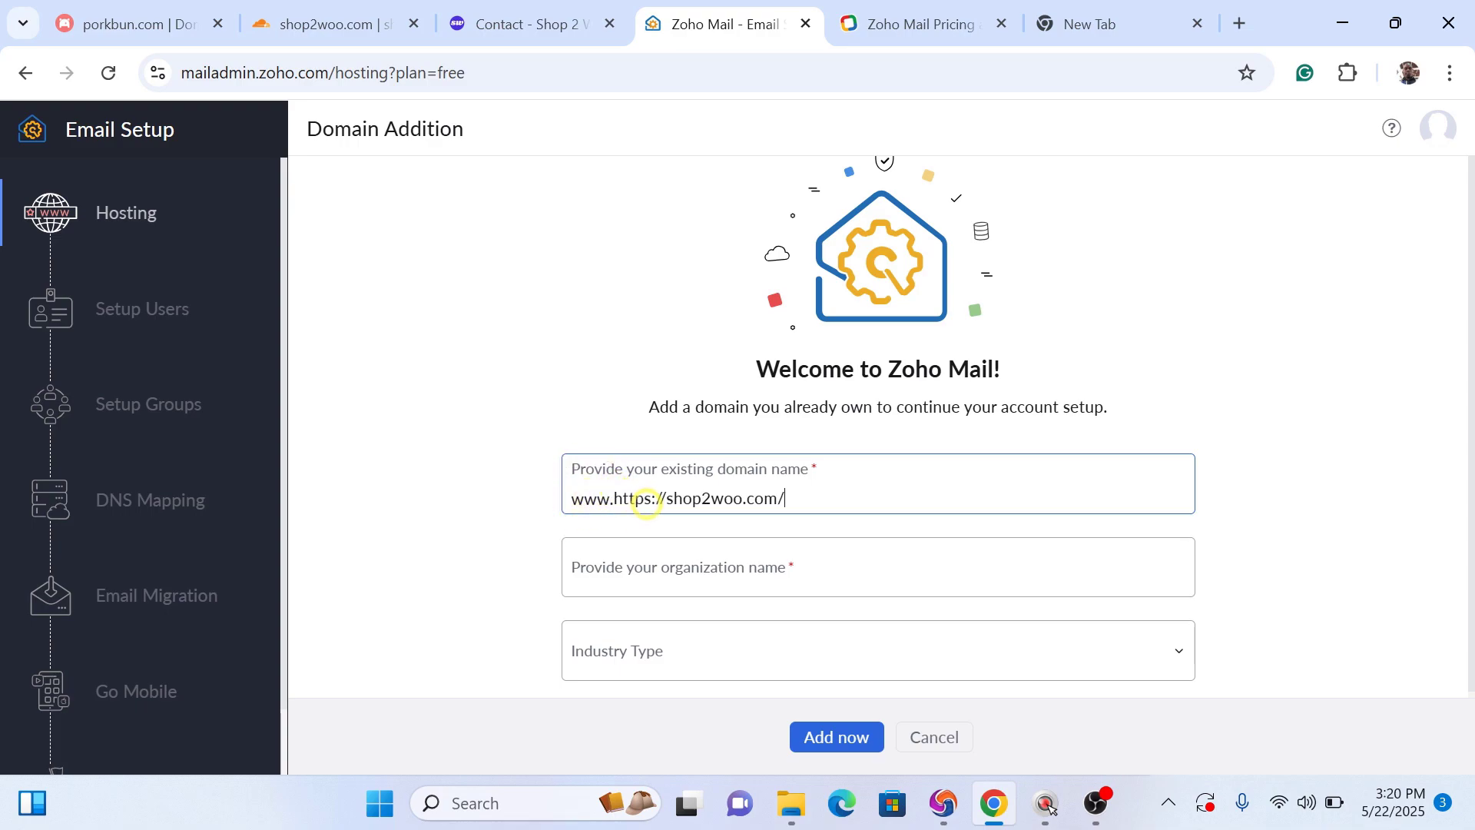
click(665, 501)
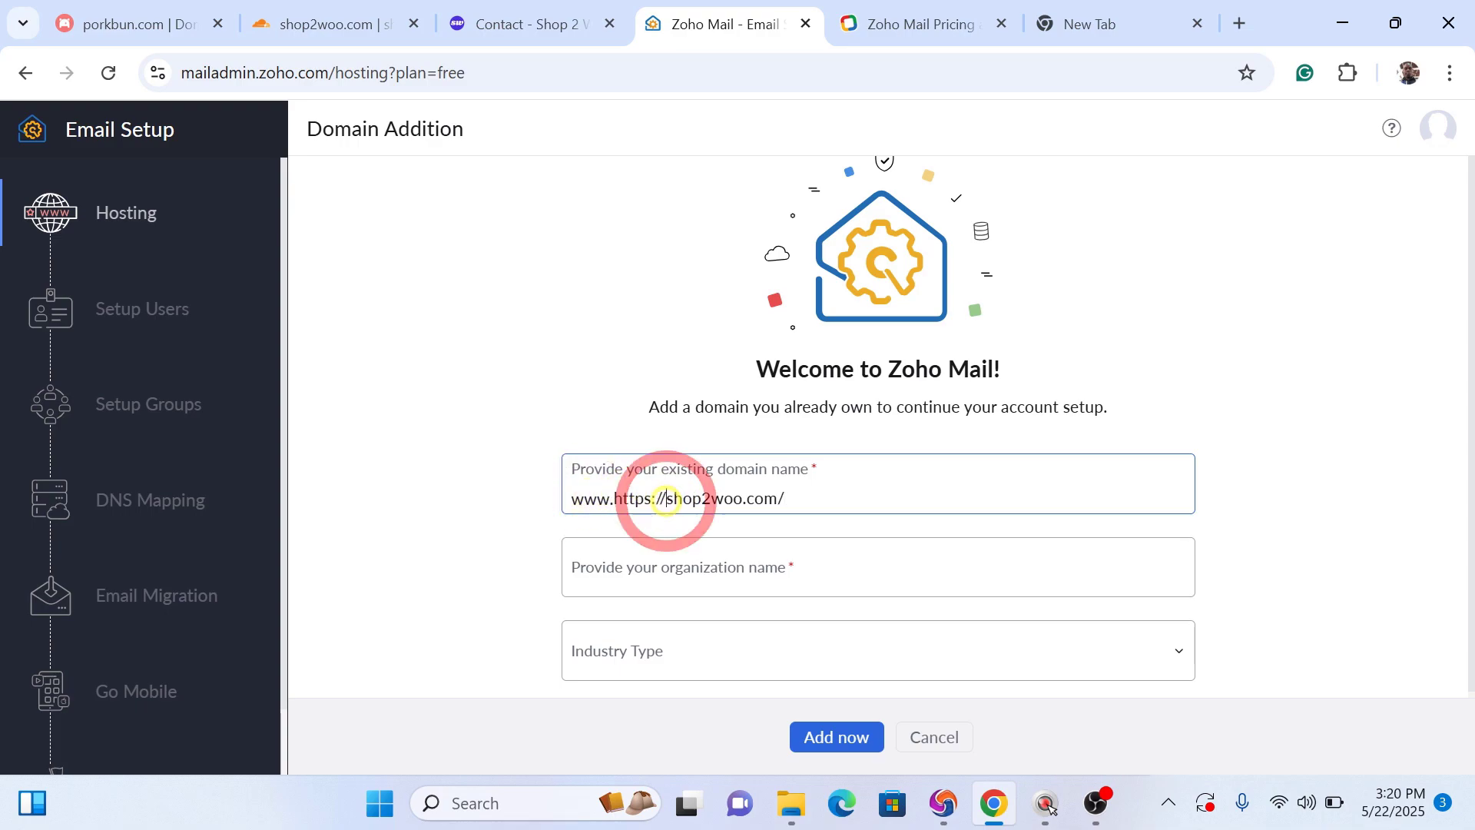
key(BackSpace)
key(BackSpace)
key(BackSpace)
key(BackSpace)
key(BackSpace)
key(BackSpace)
key(BackSpace)
key(BackSpace)
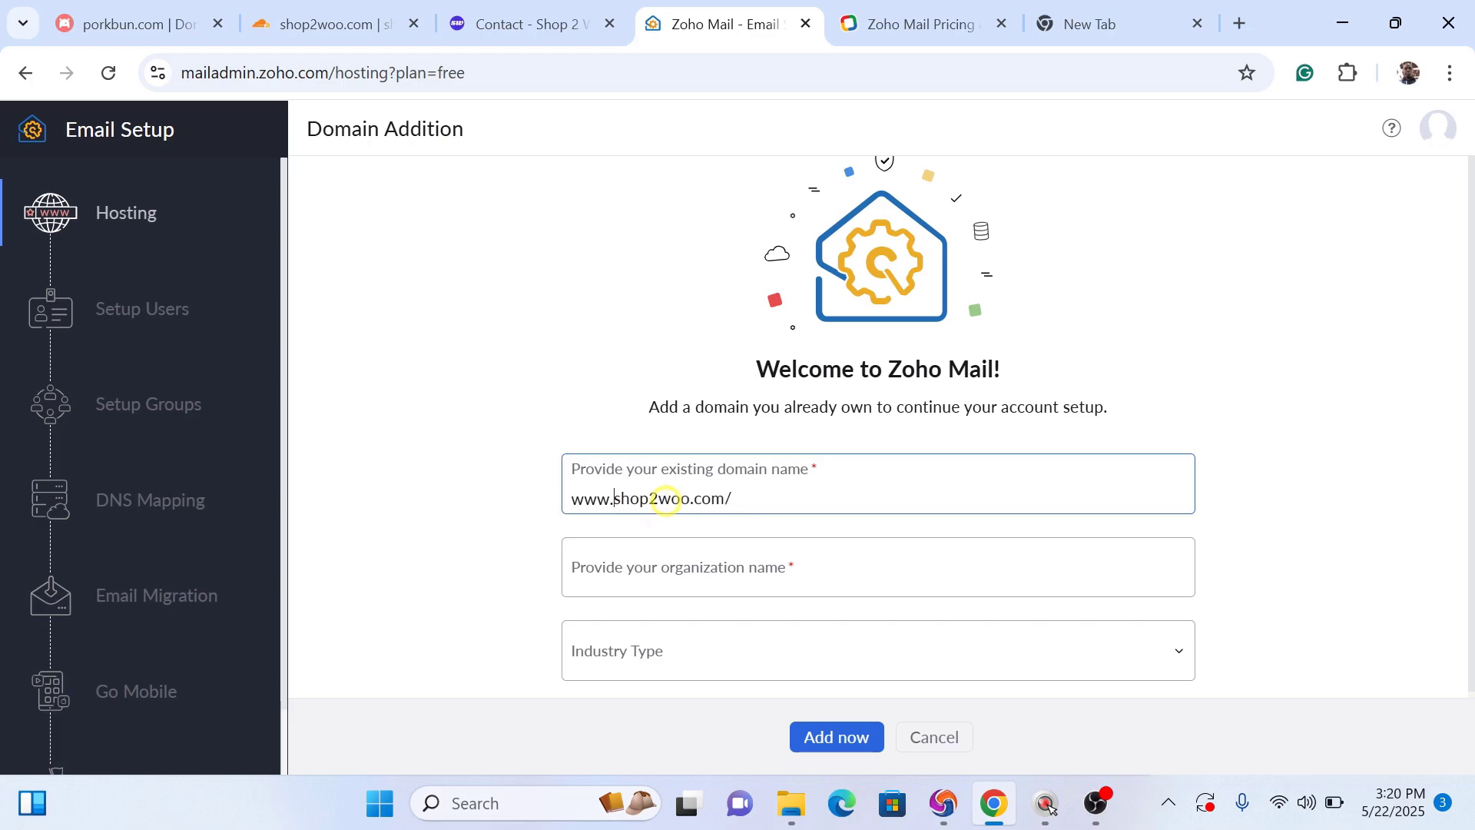
click(768, 501)
key(BackSpace)
Step: Name the organization Shop 2 Woo, choose Financial Services industry, and add the domain
click(749, 568)
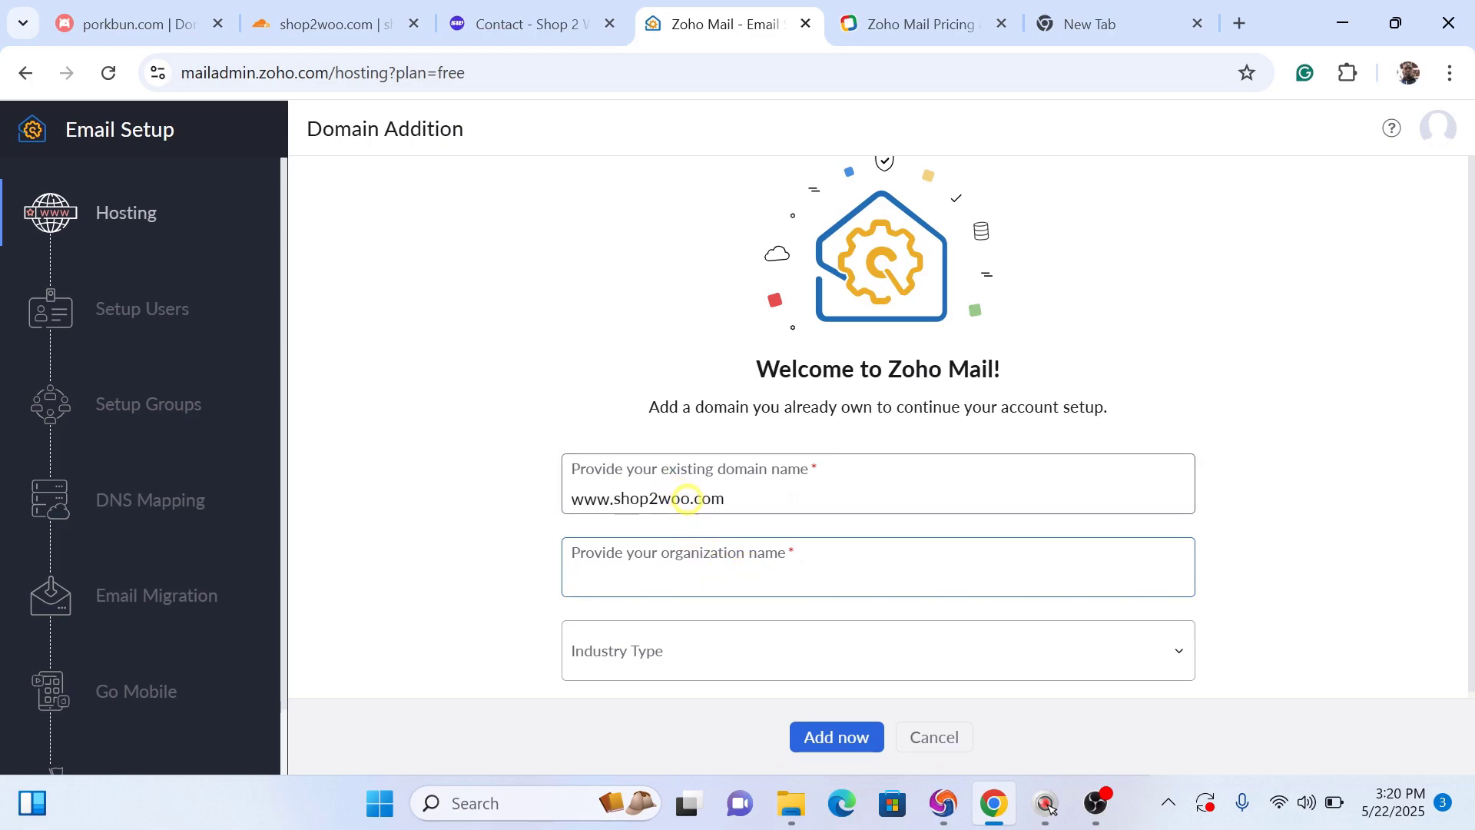
drag(687, 500, 615, 505)
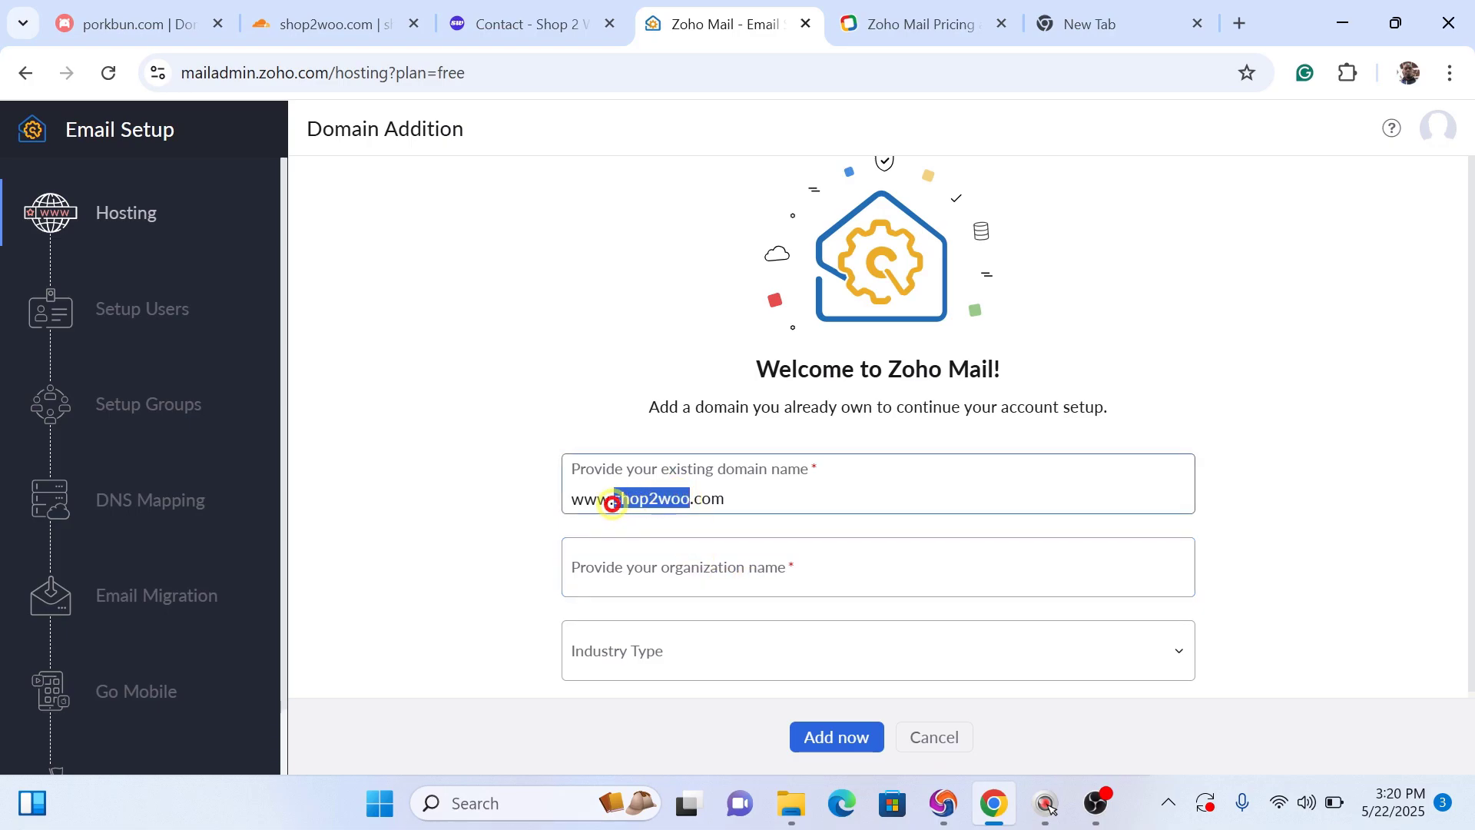
click(623, 577)
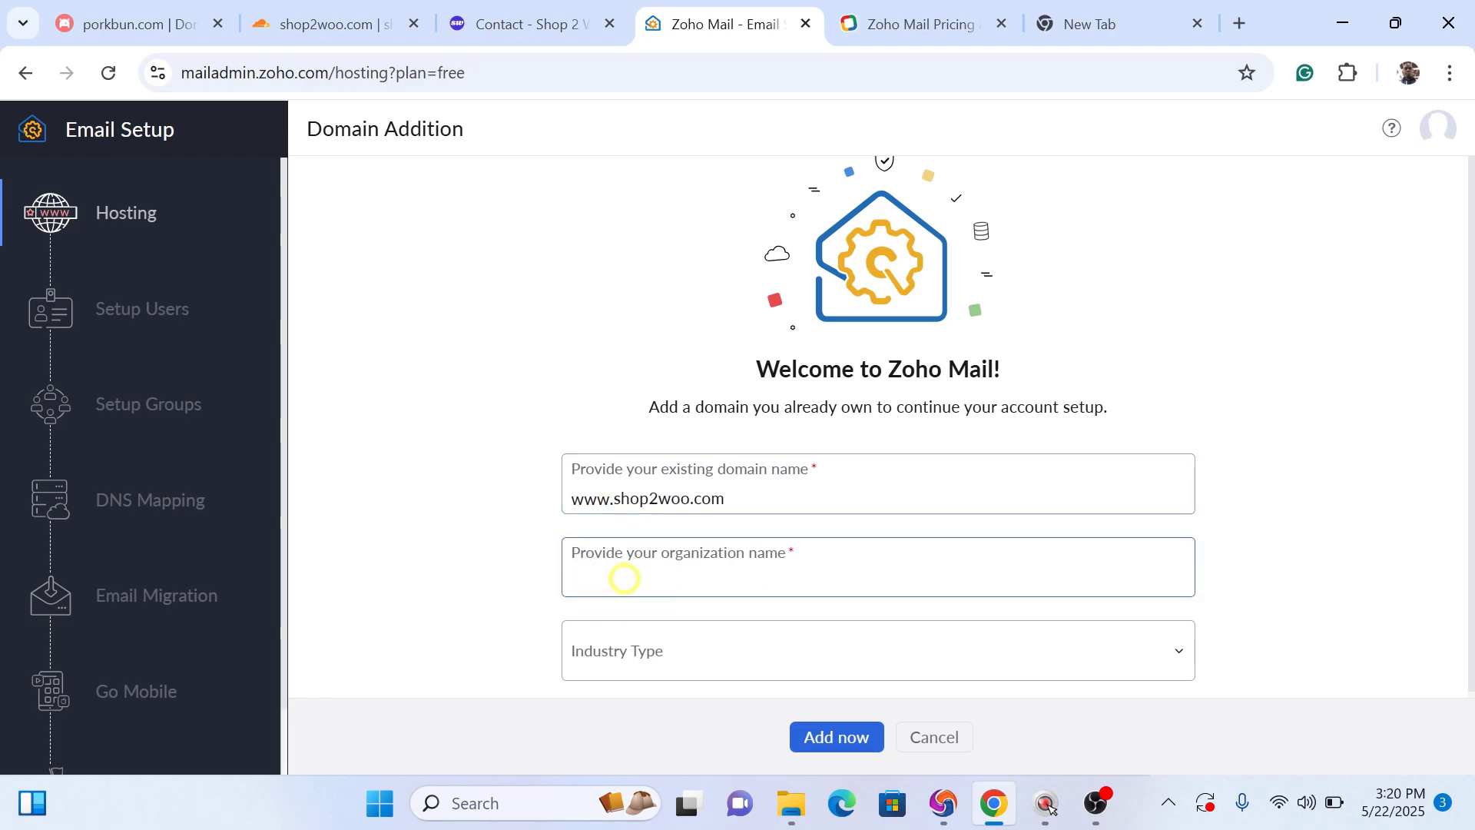
key(ctrl+v)
click(609, 582)
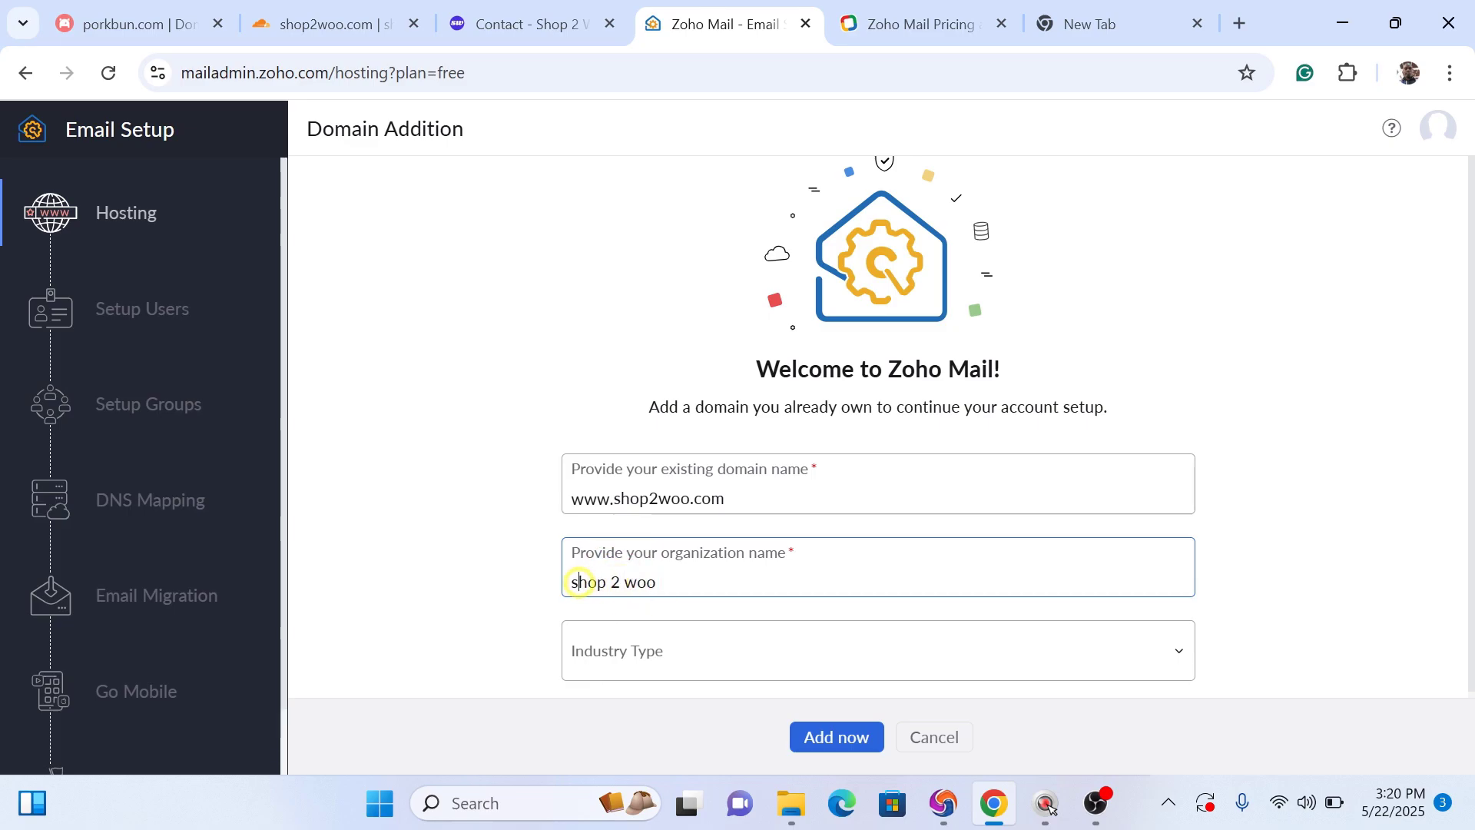
key(BackSpace)
text(S)
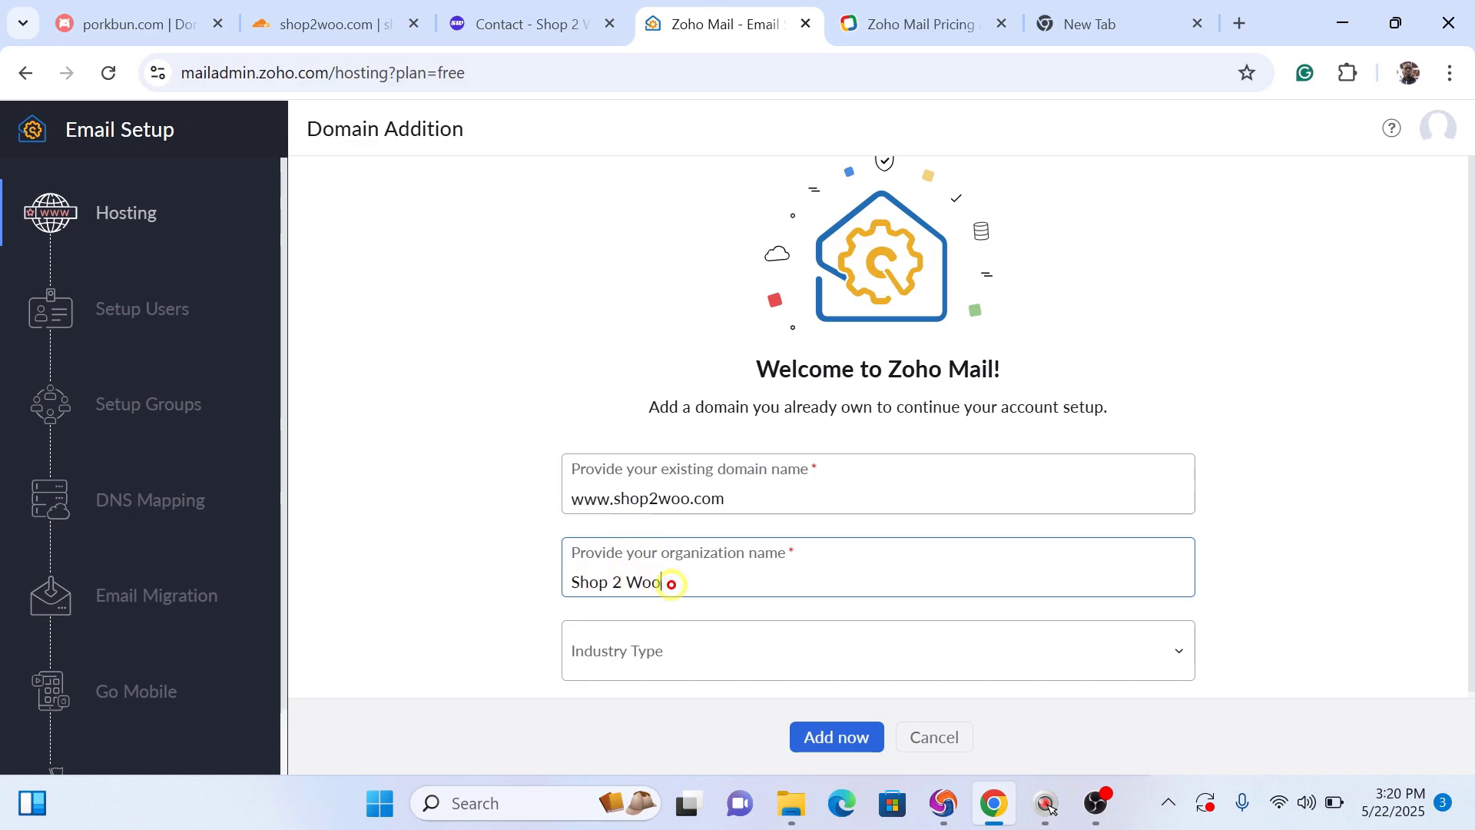
click(676, 658)
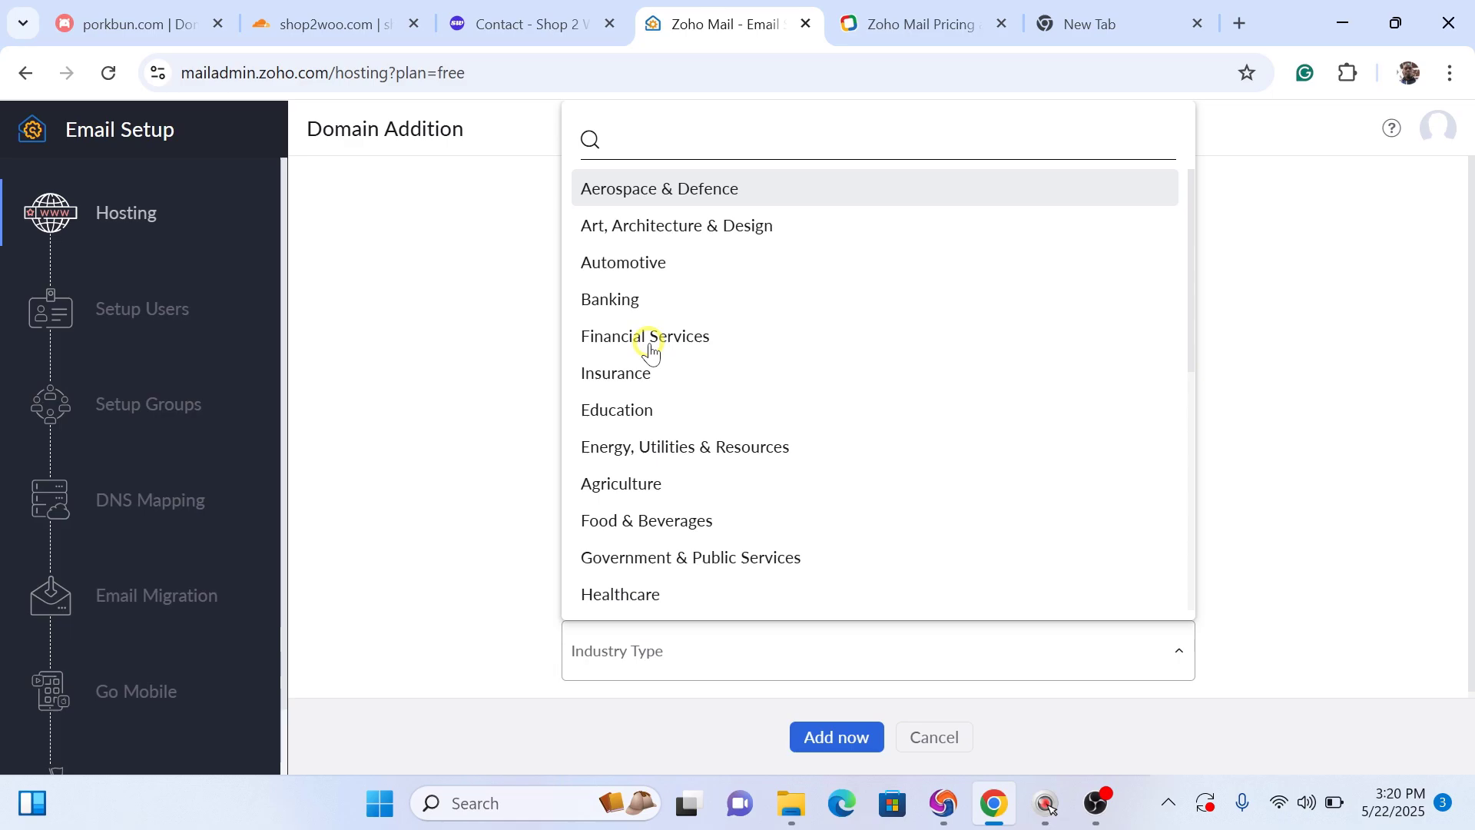
click(649, 338)
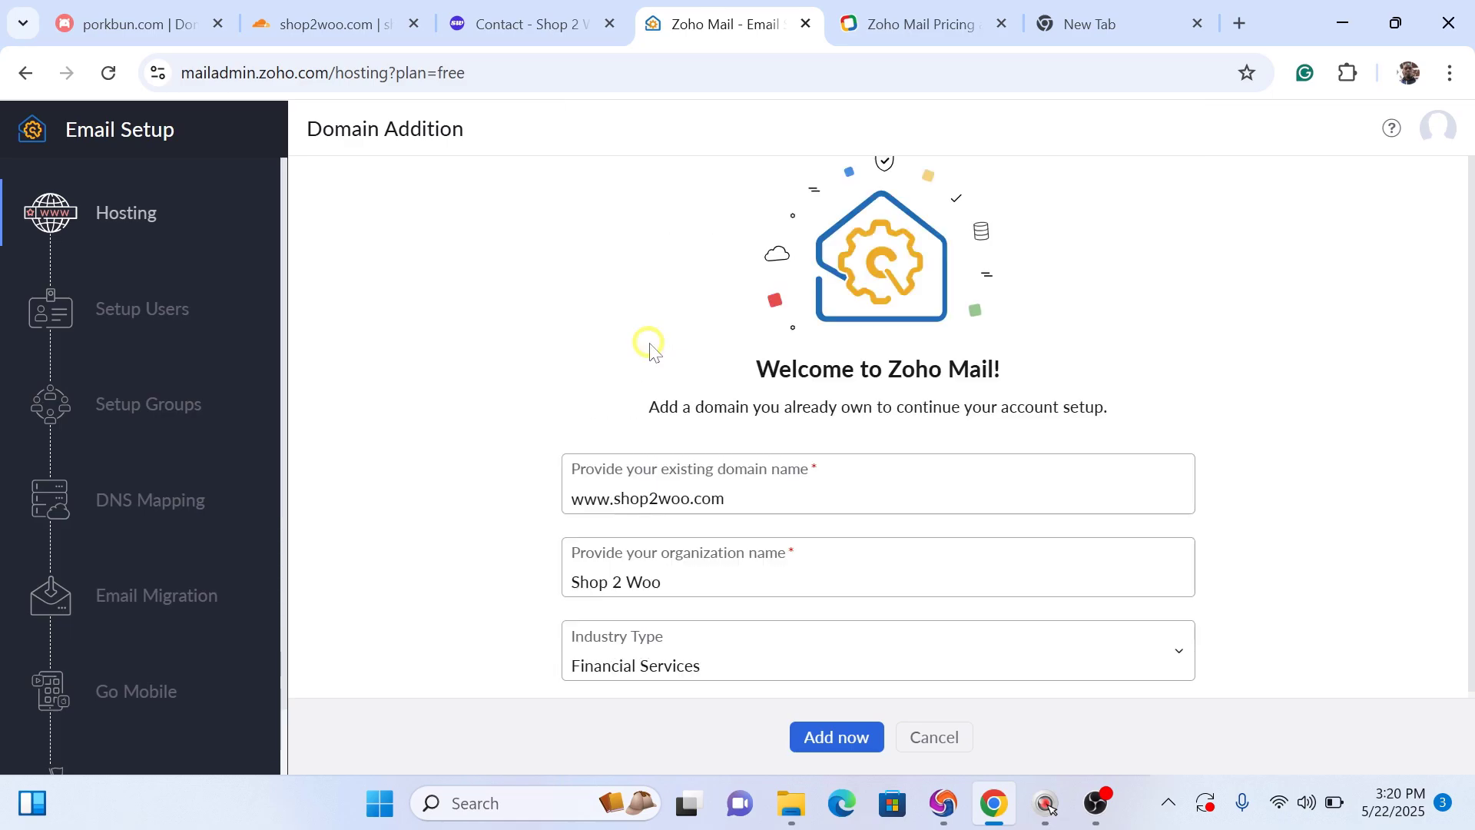
click(851, 737)
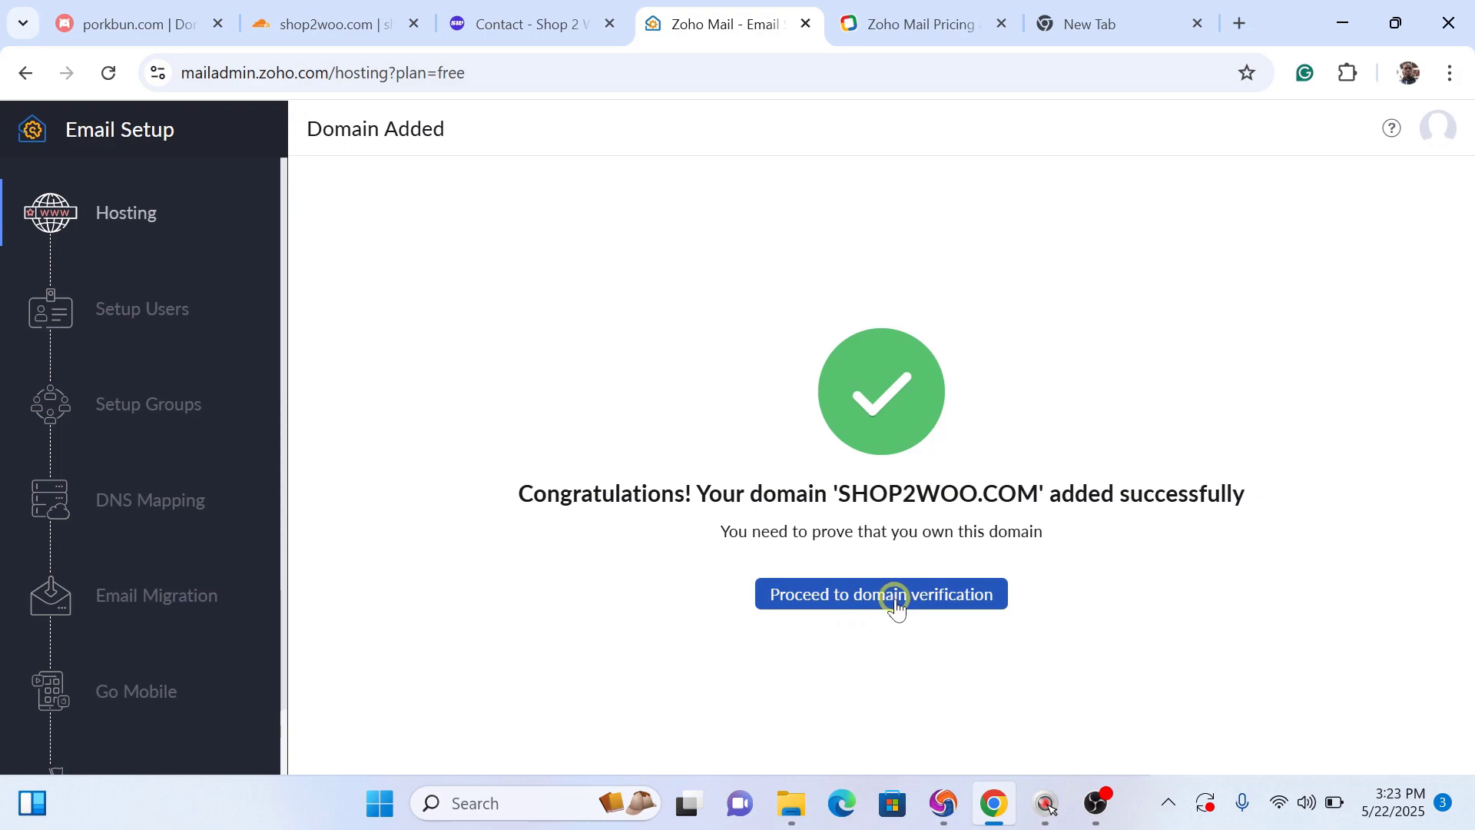
Step: Proceed to domain verification and display Zoho's manual TXT record value
click(898, 599)
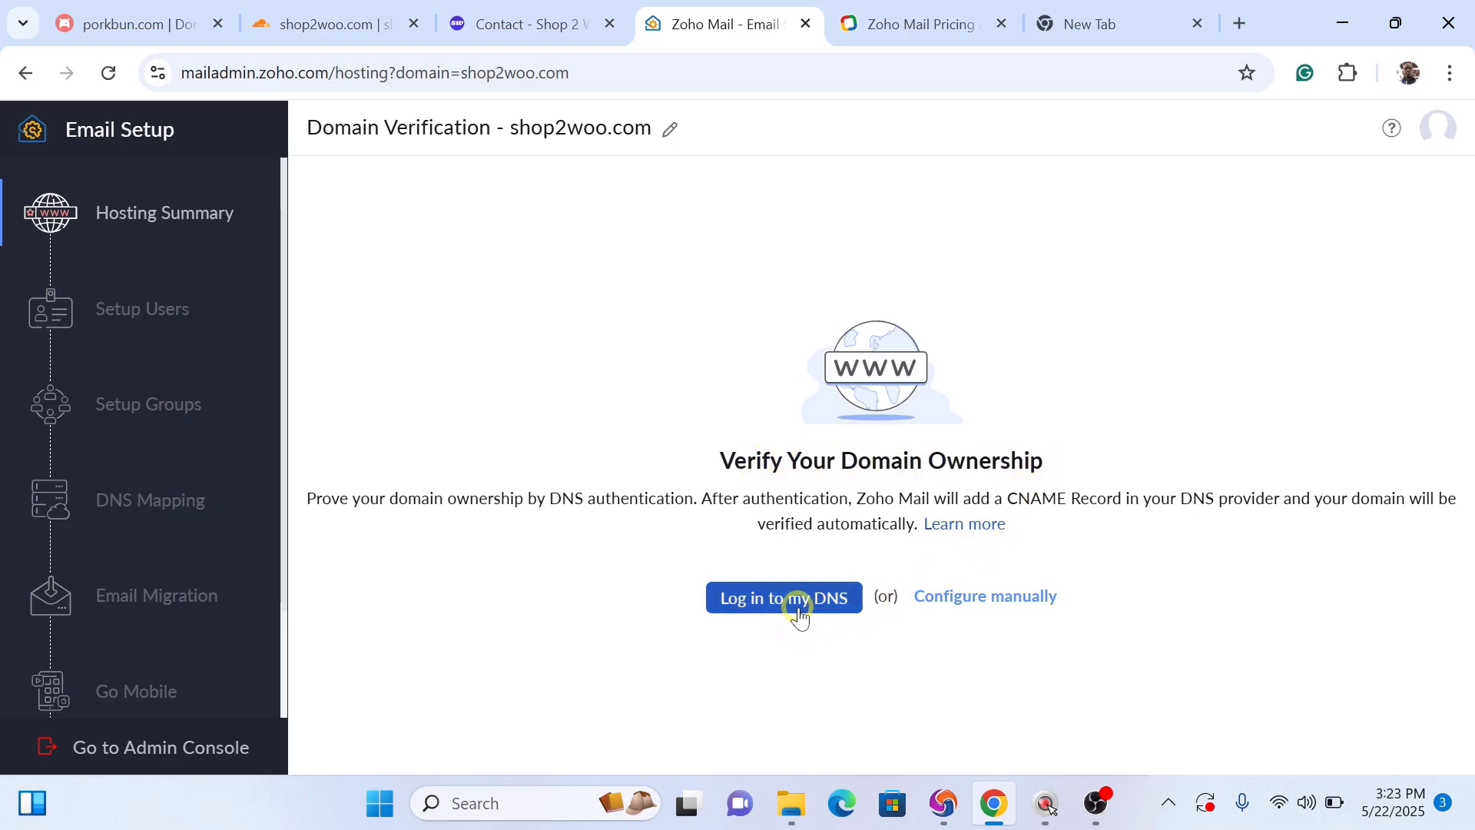
click(966, 602)
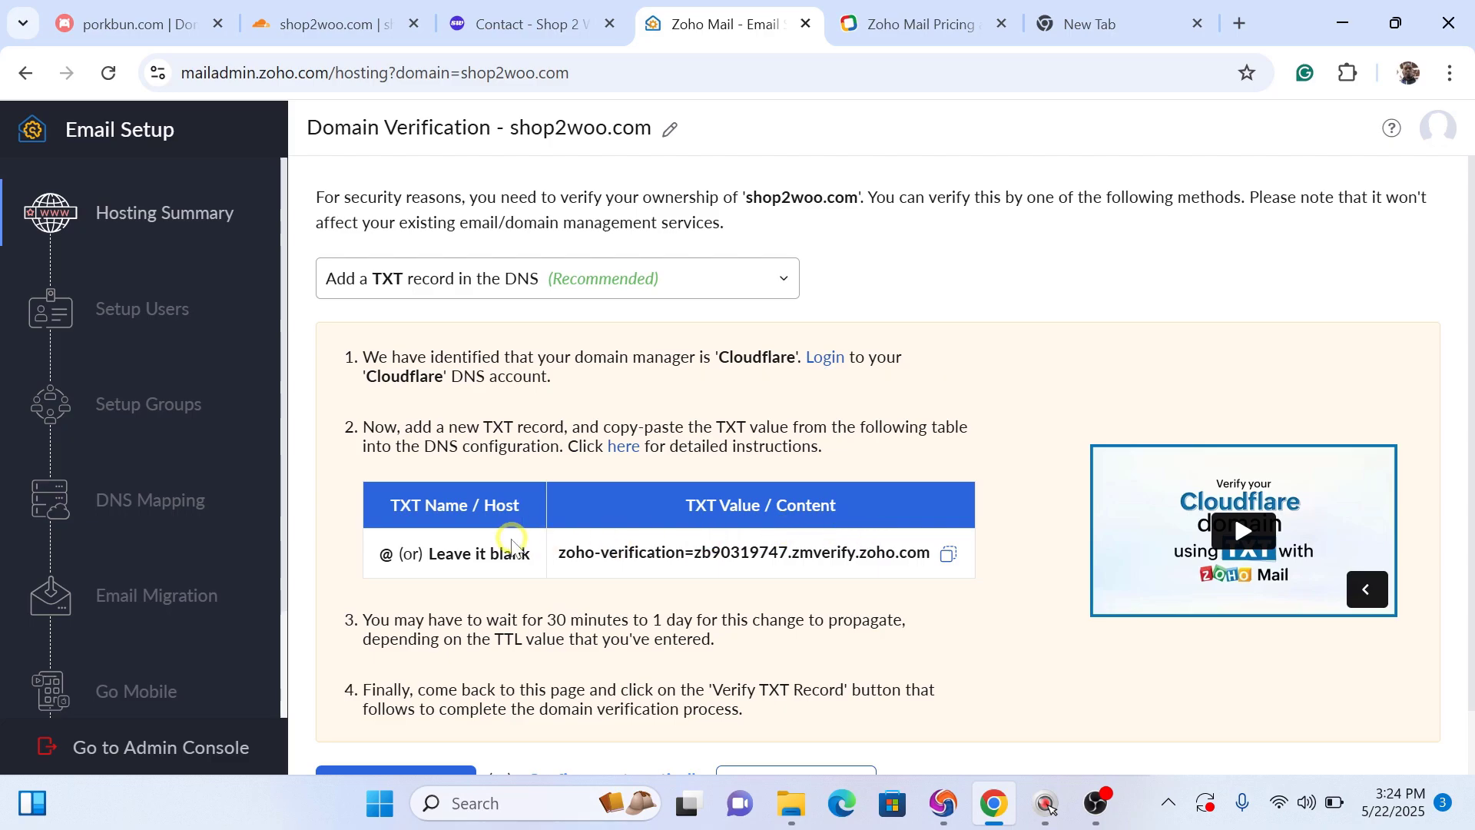
click(321, 28)
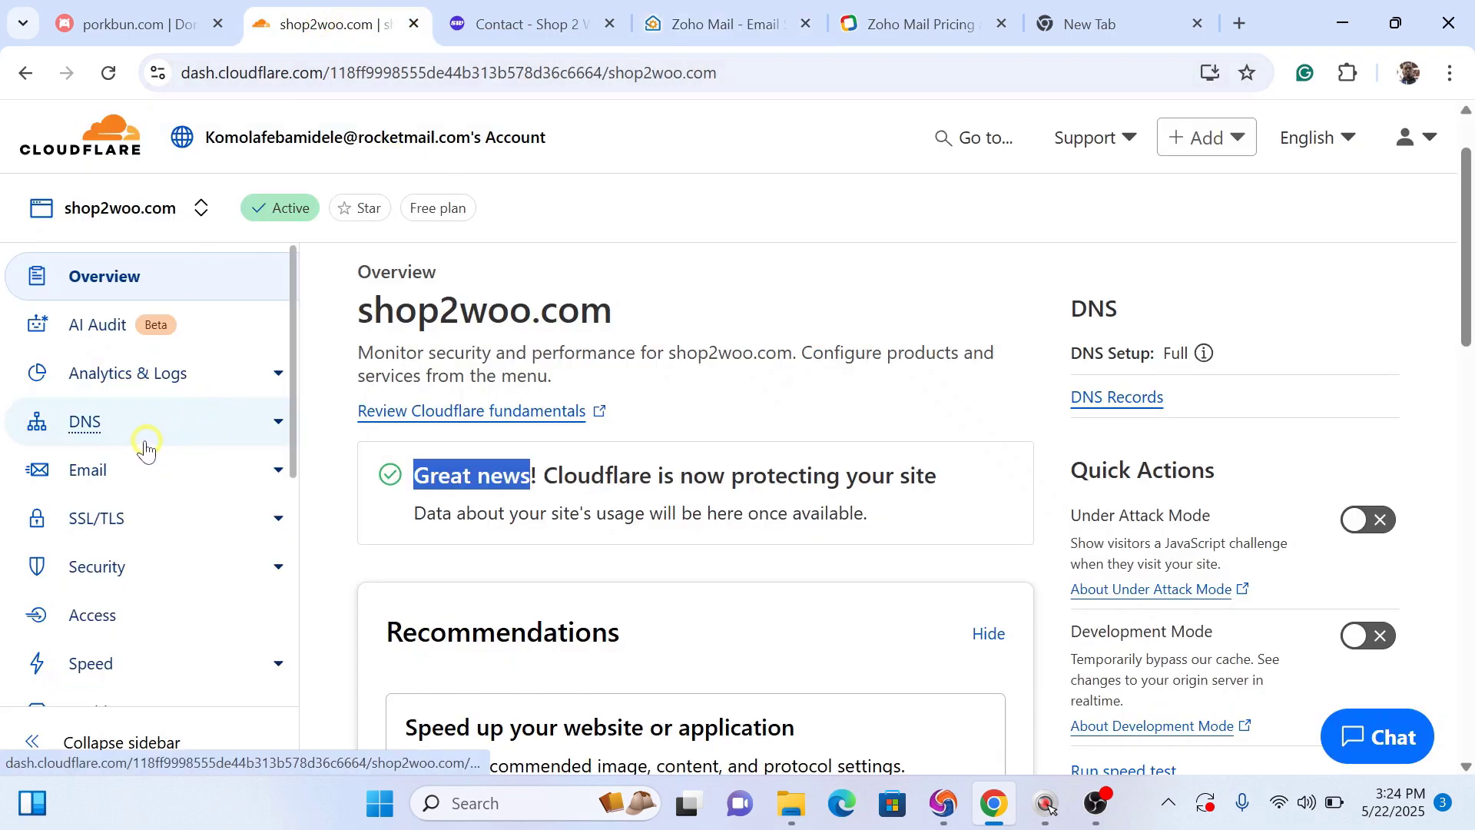
Step: Open shop2woo.com's DNS records in Cloudflare and start a new record of type TXT
click(106, 431)
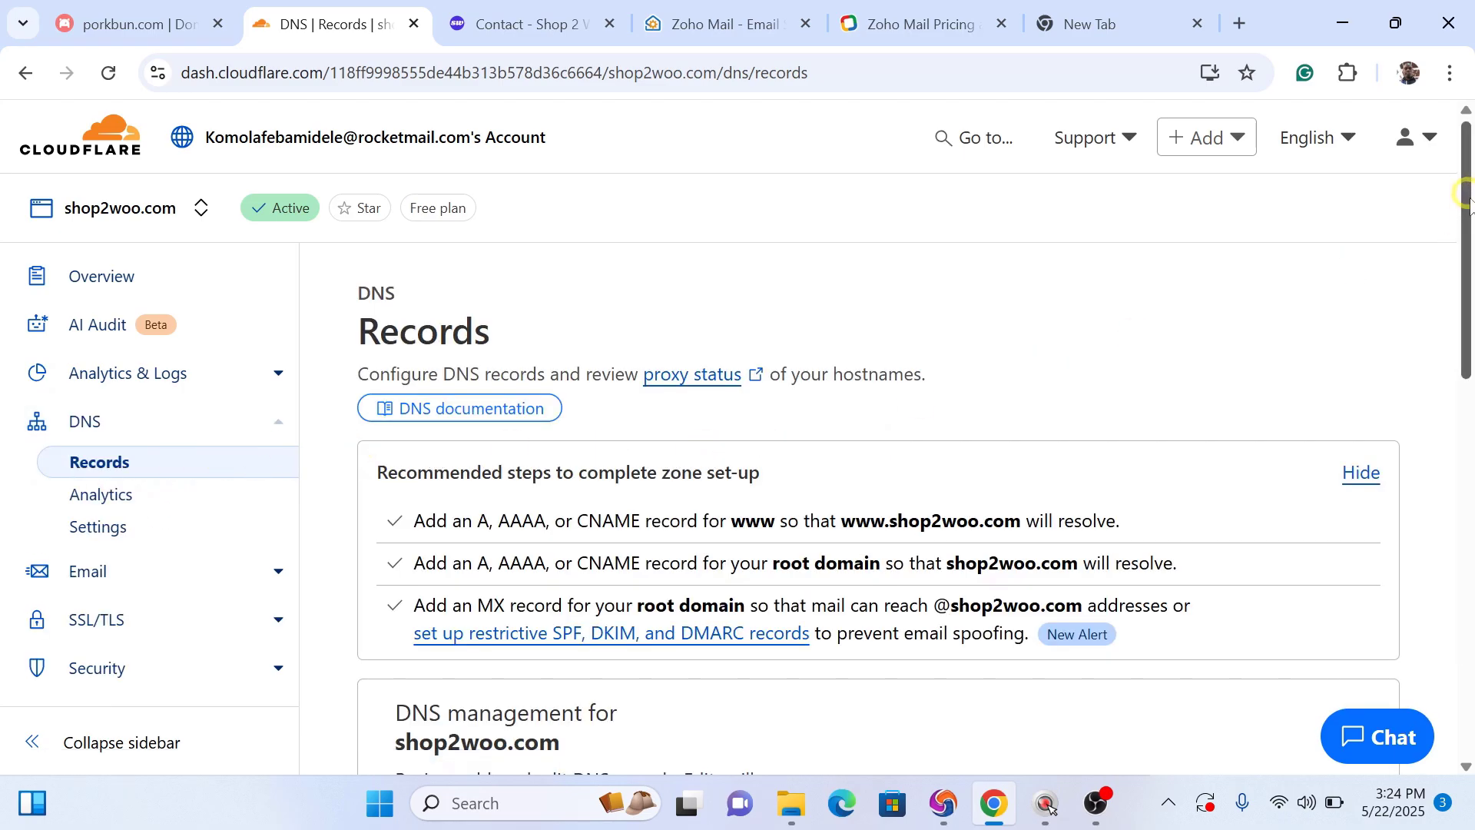
drag(1466, 193, 1468, 381)
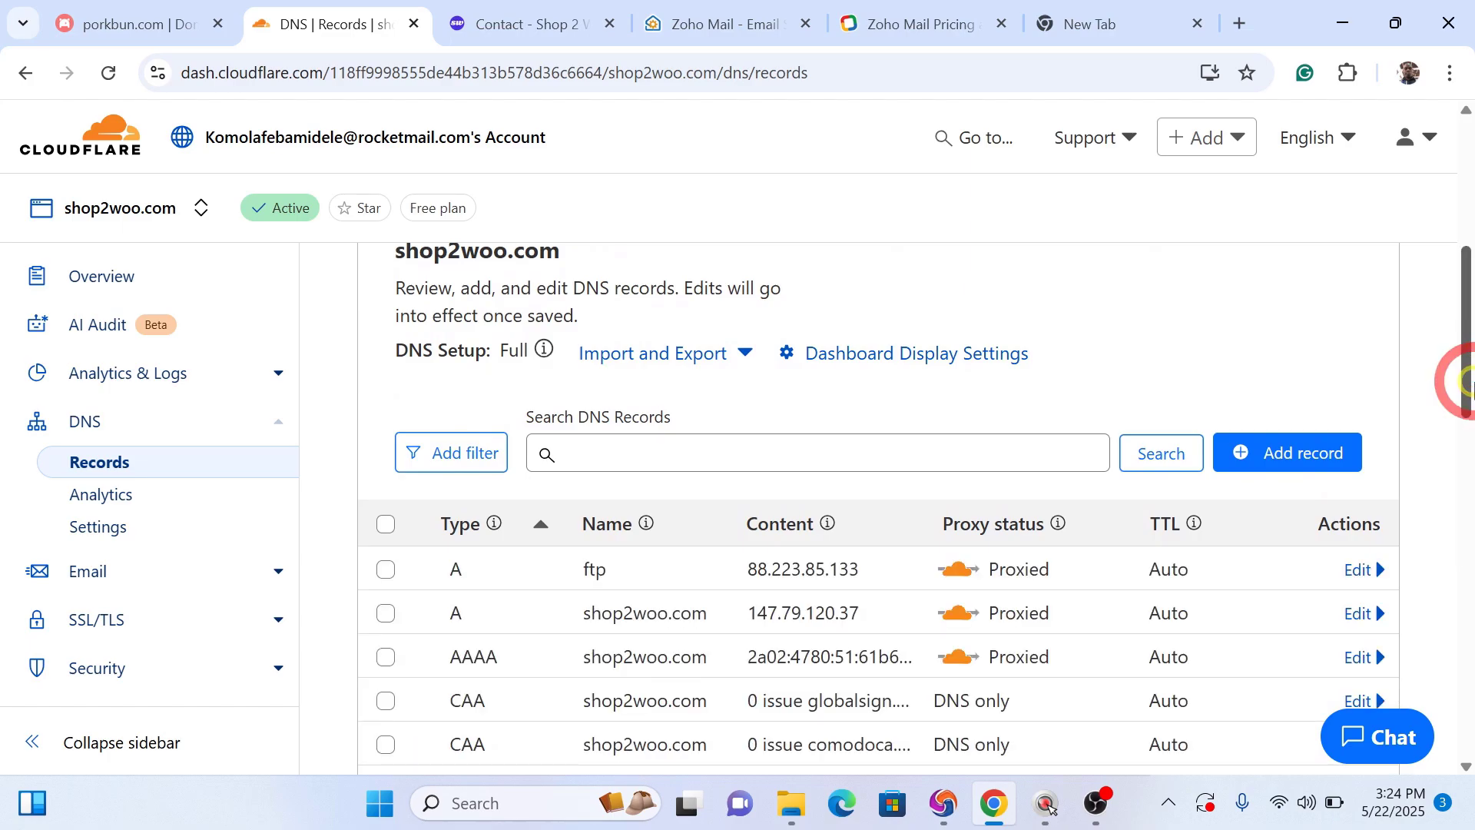
click(698, 28)
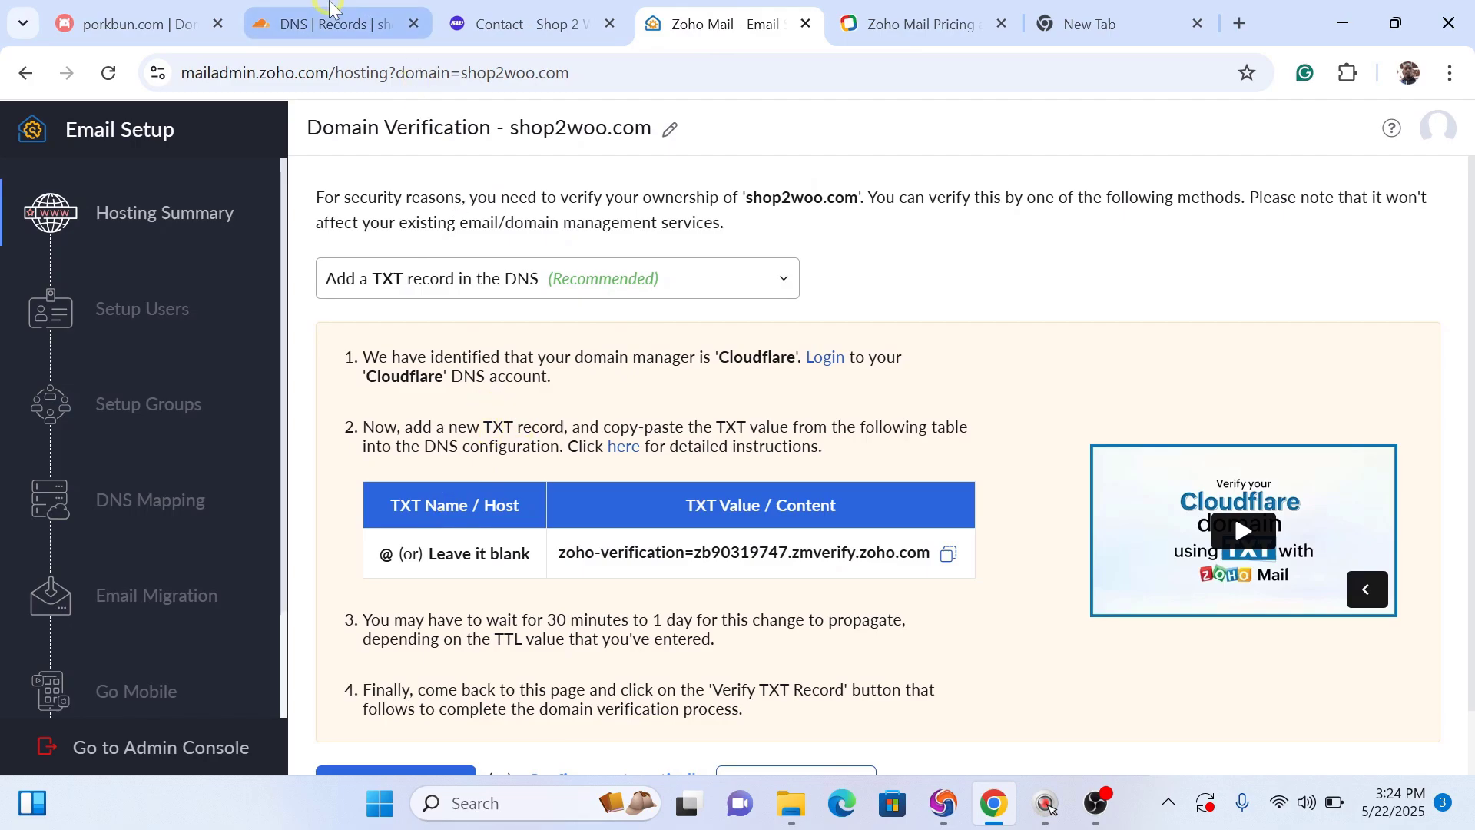
click(329, 24)
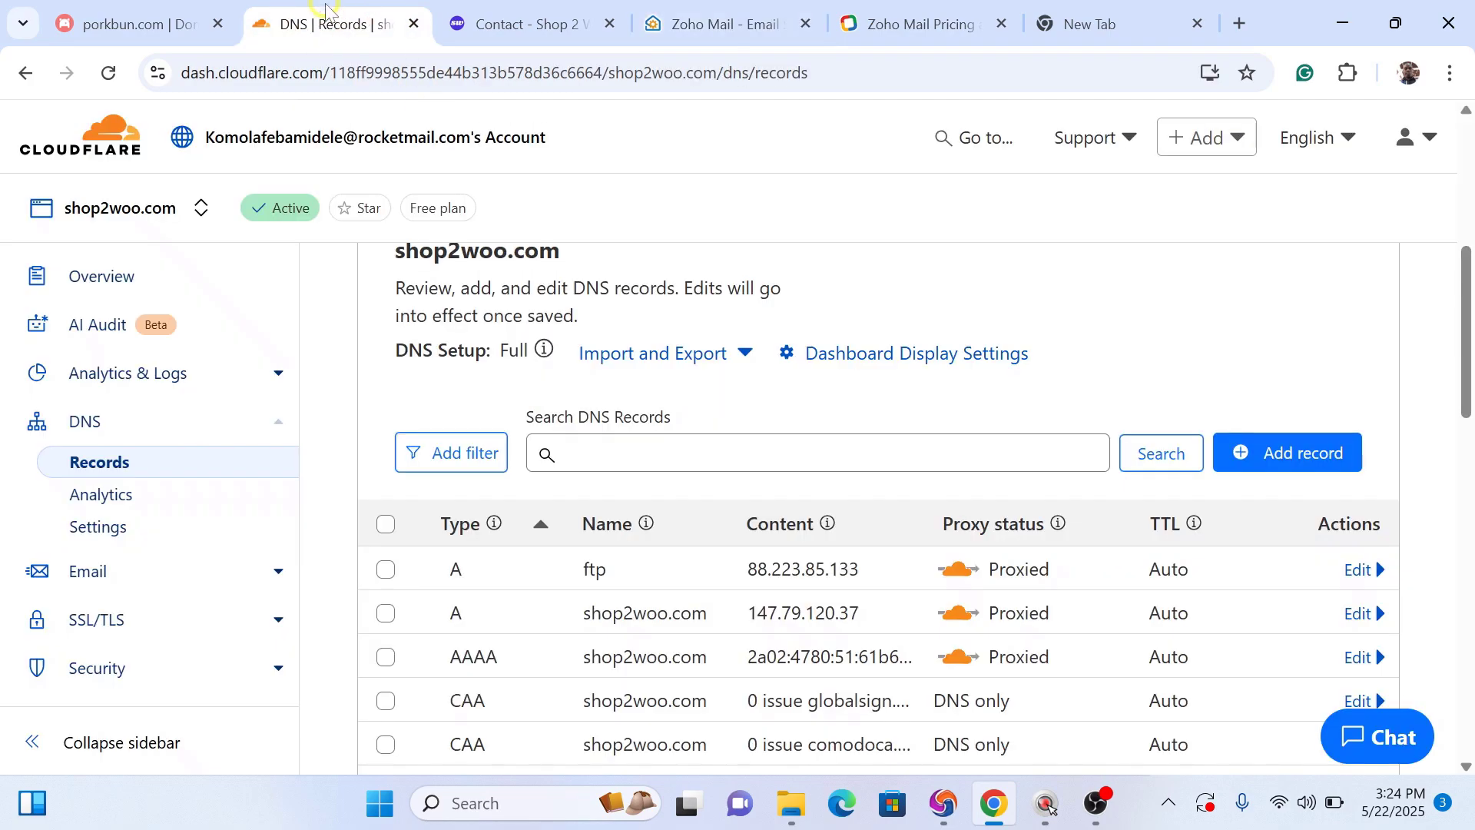
click(1279, 455)
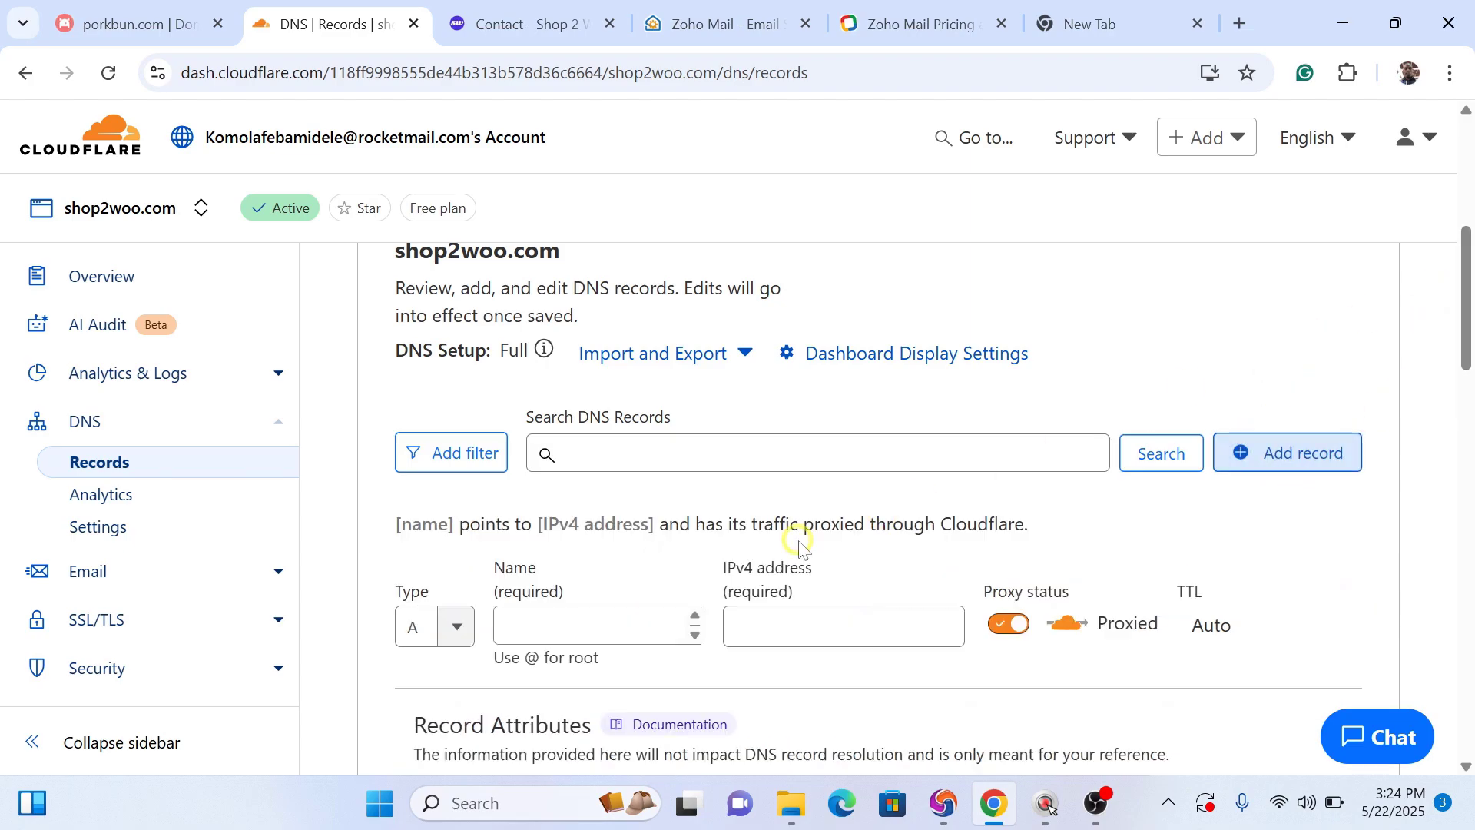
click(456, 635)
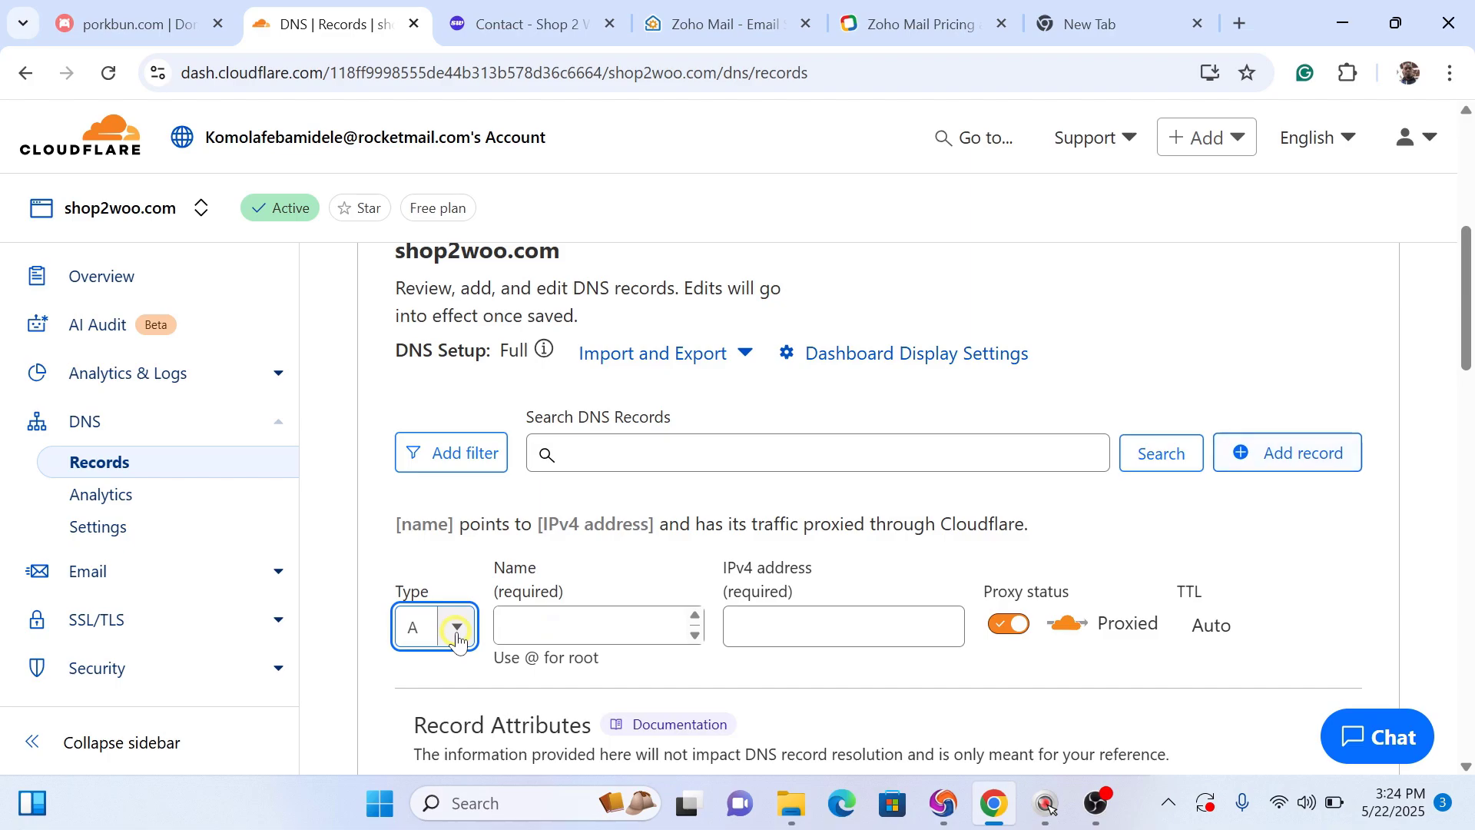
click(458, 639)
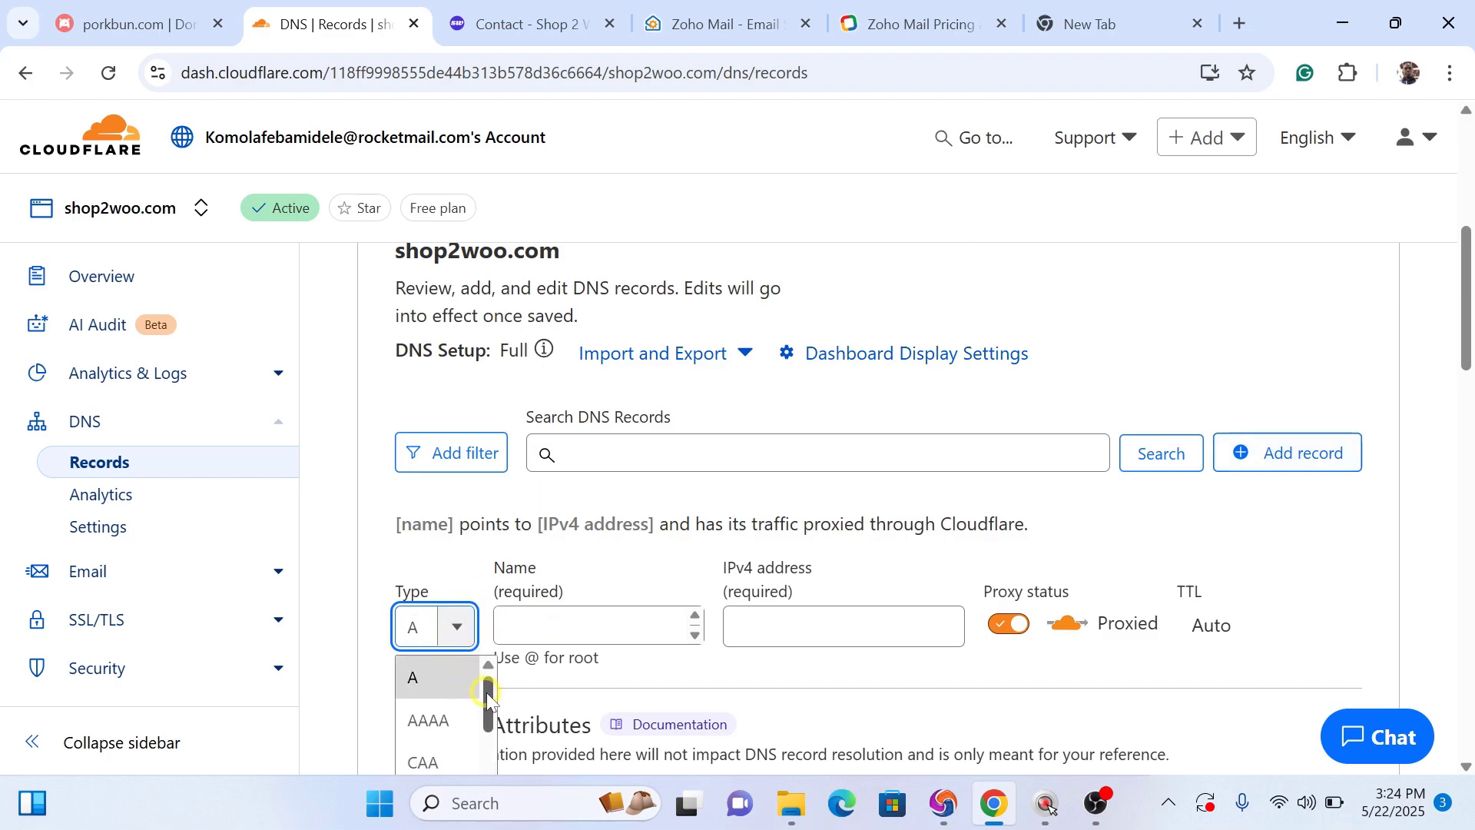
drag(487, 693, 477, 801)
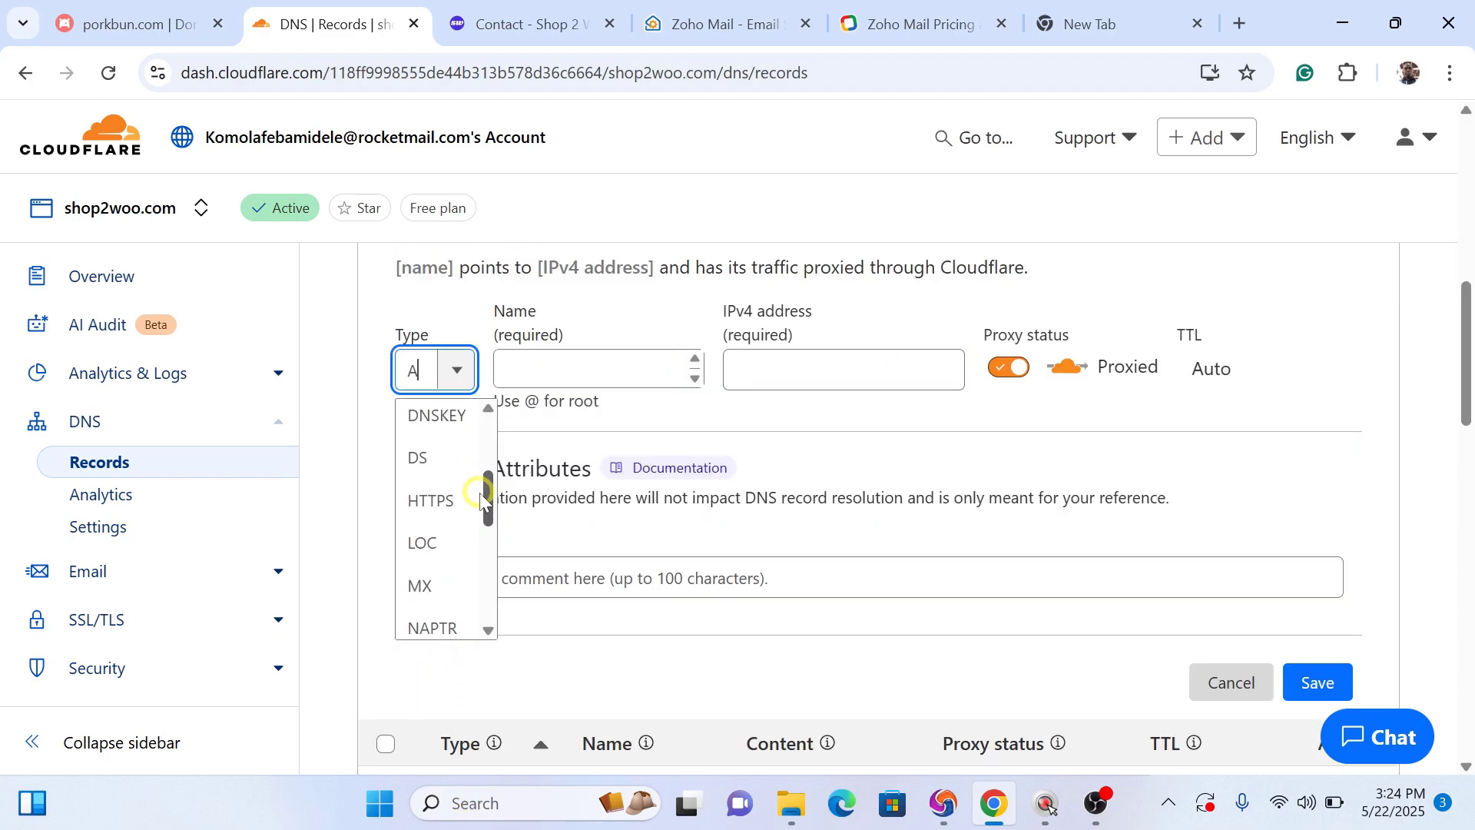
drag(479, 496, 474, 604)
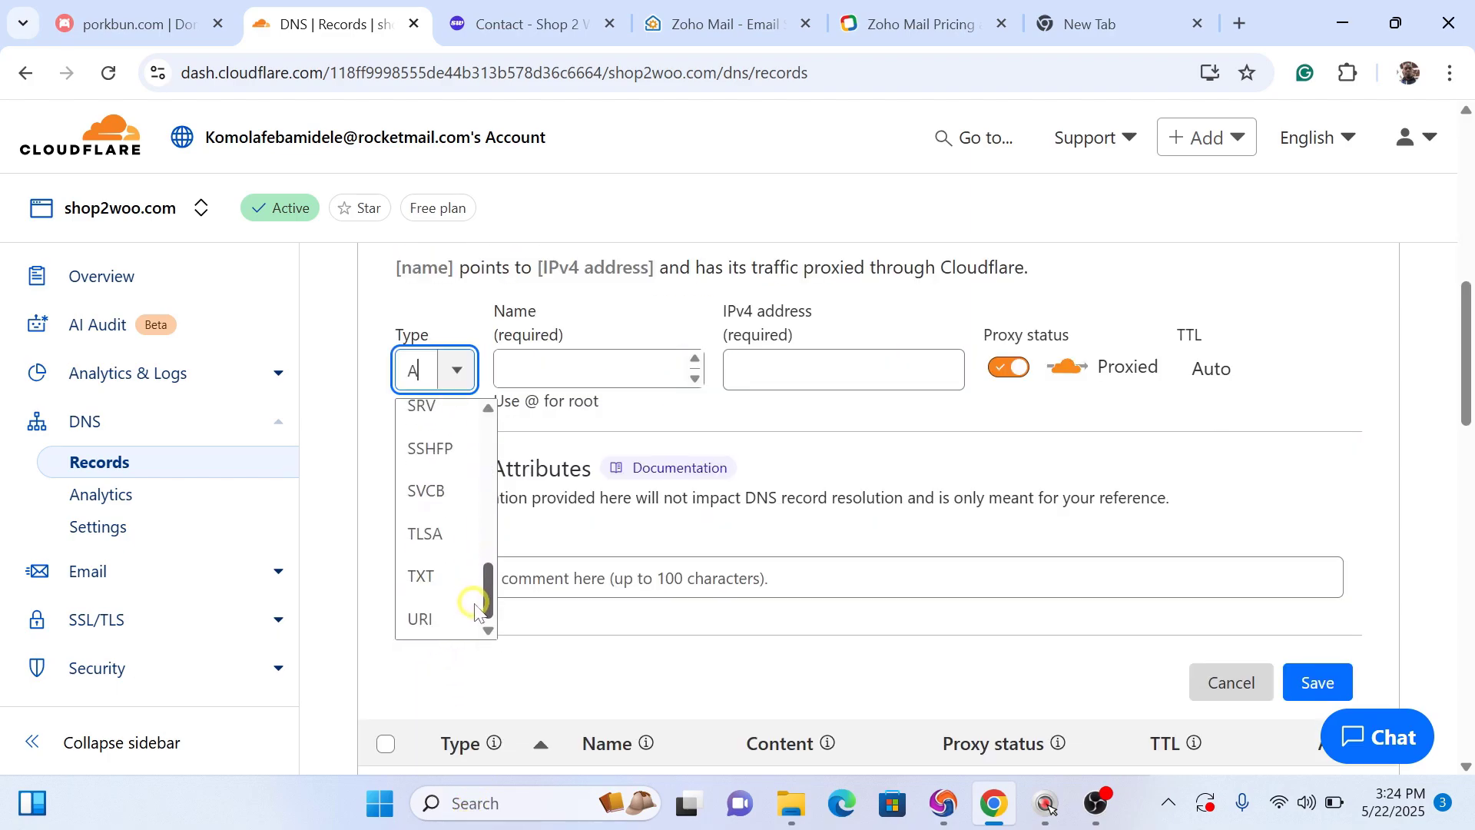
click(425, 580)
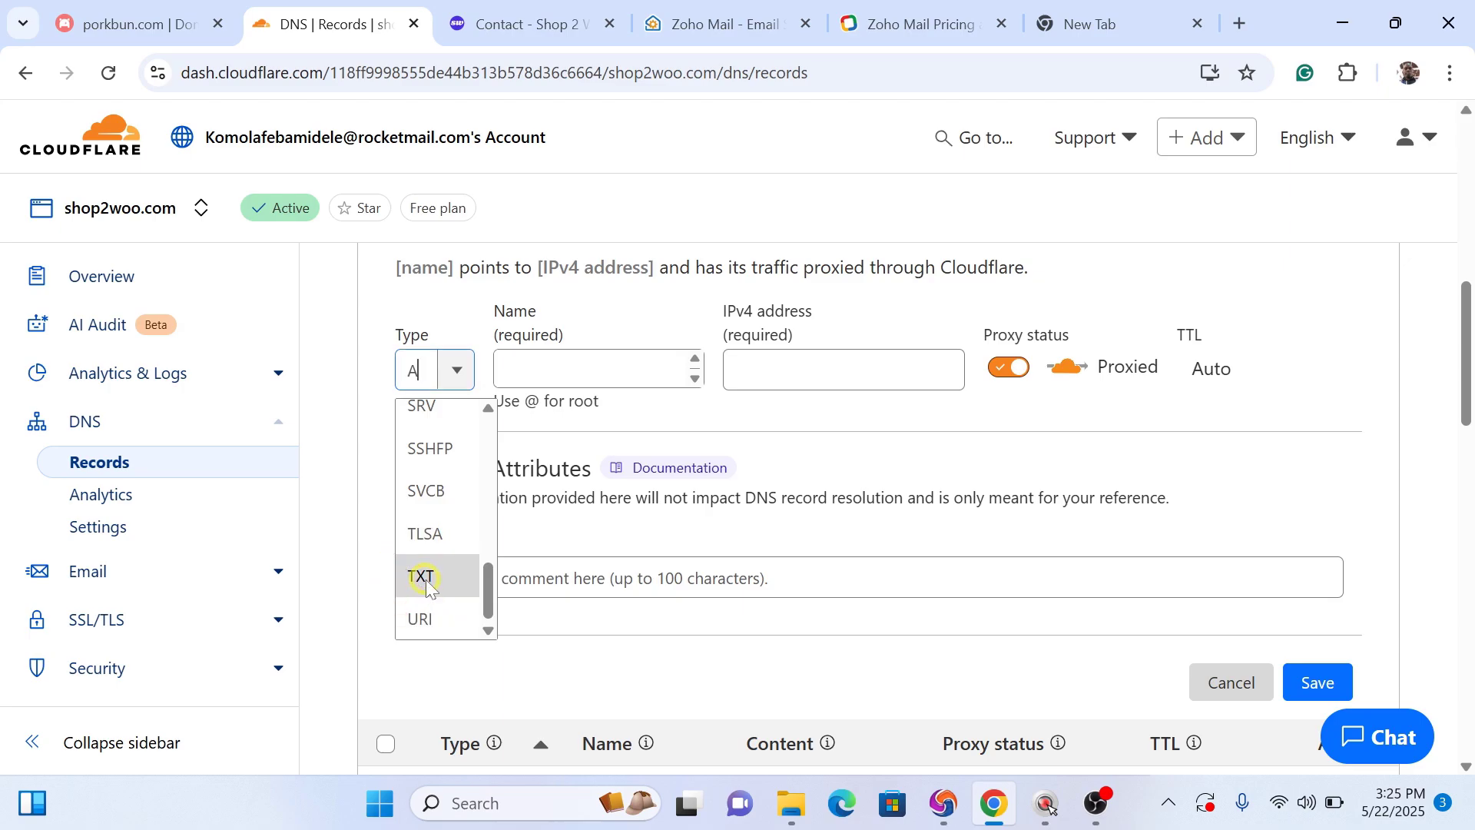
click(733, 28)
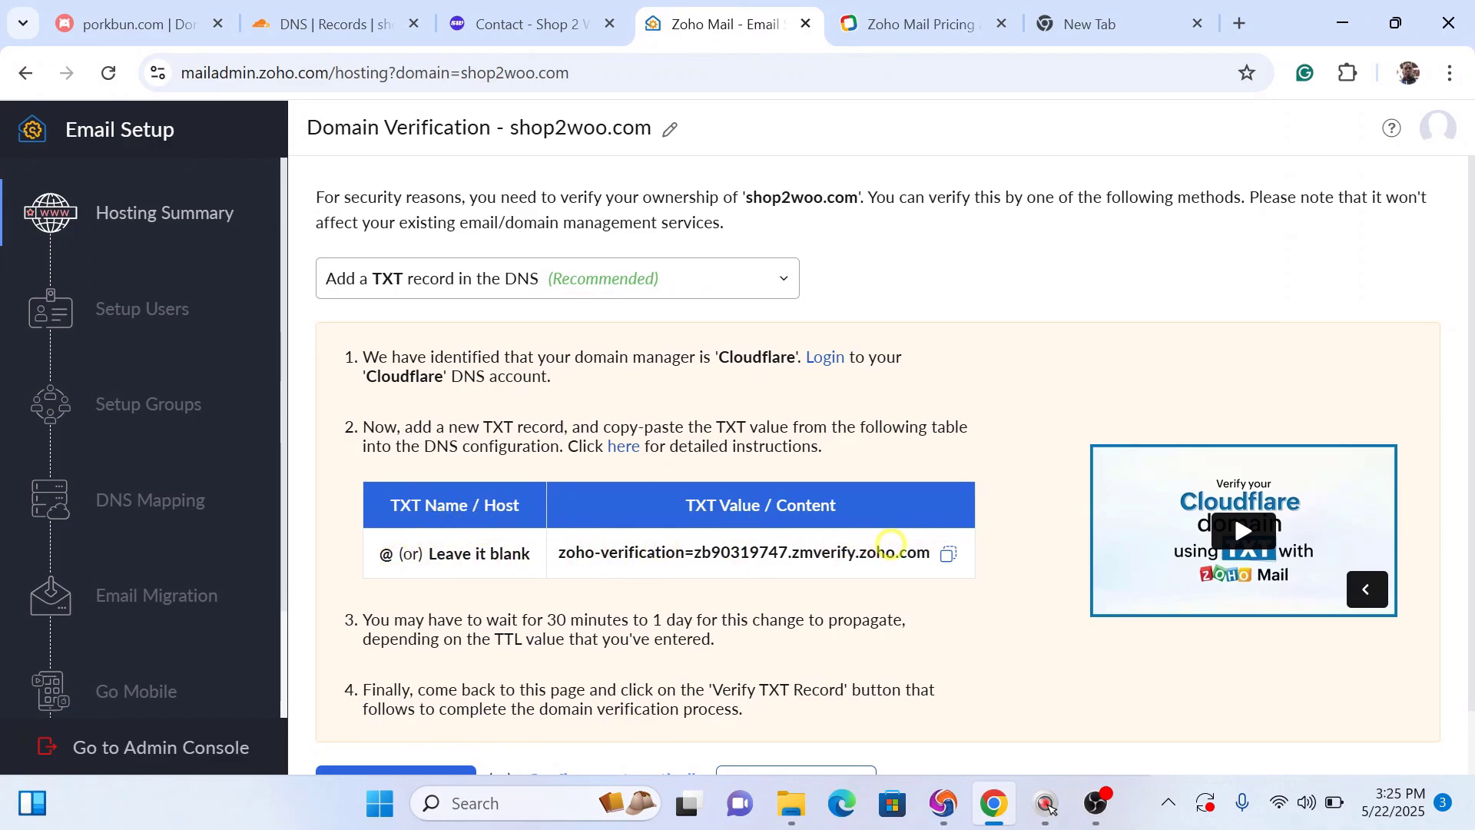
Step: Save a TXT record named @ containing Zoho's verification value
click(946, 556)
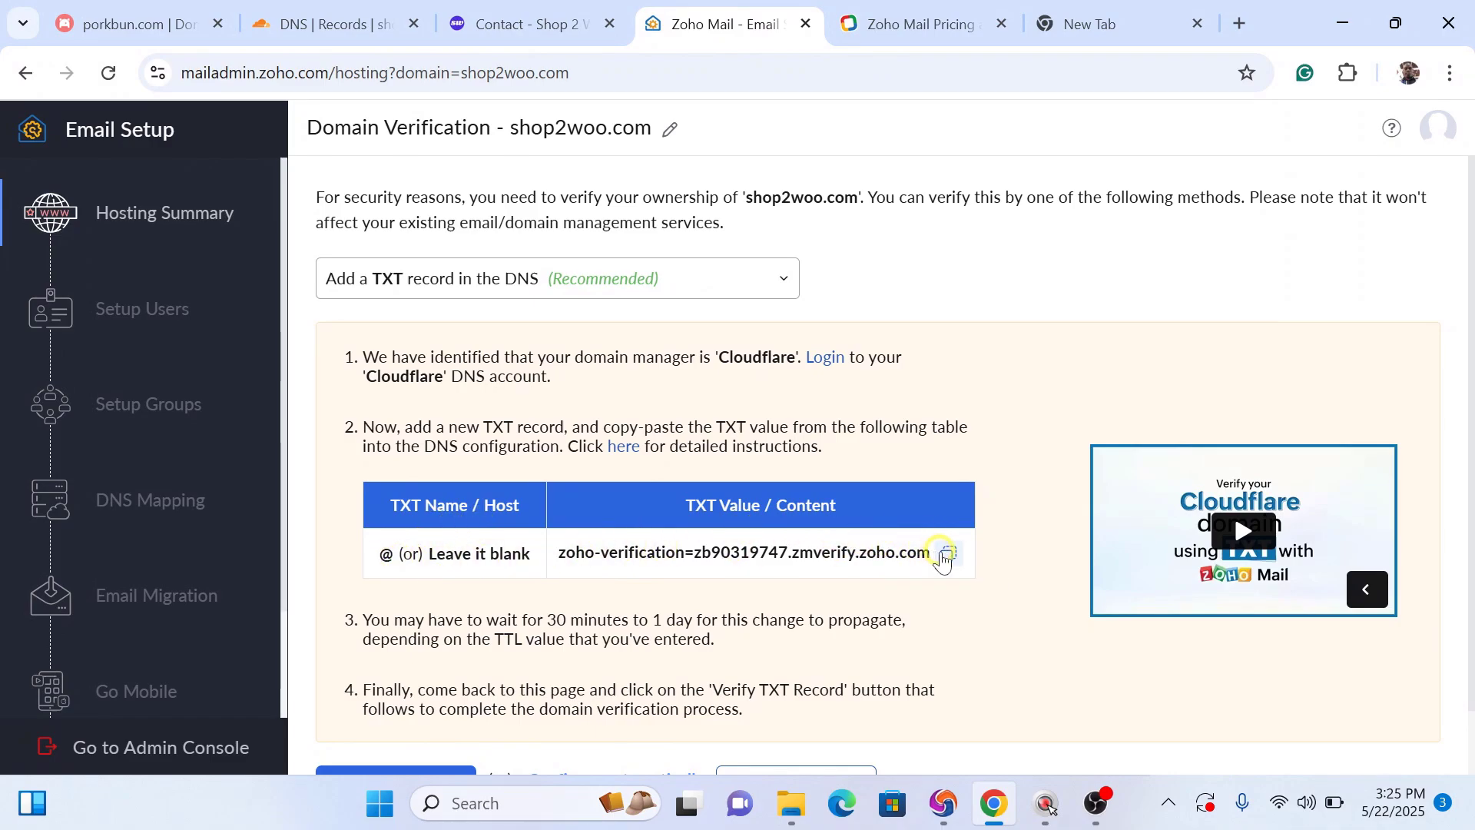
click(390, 23)
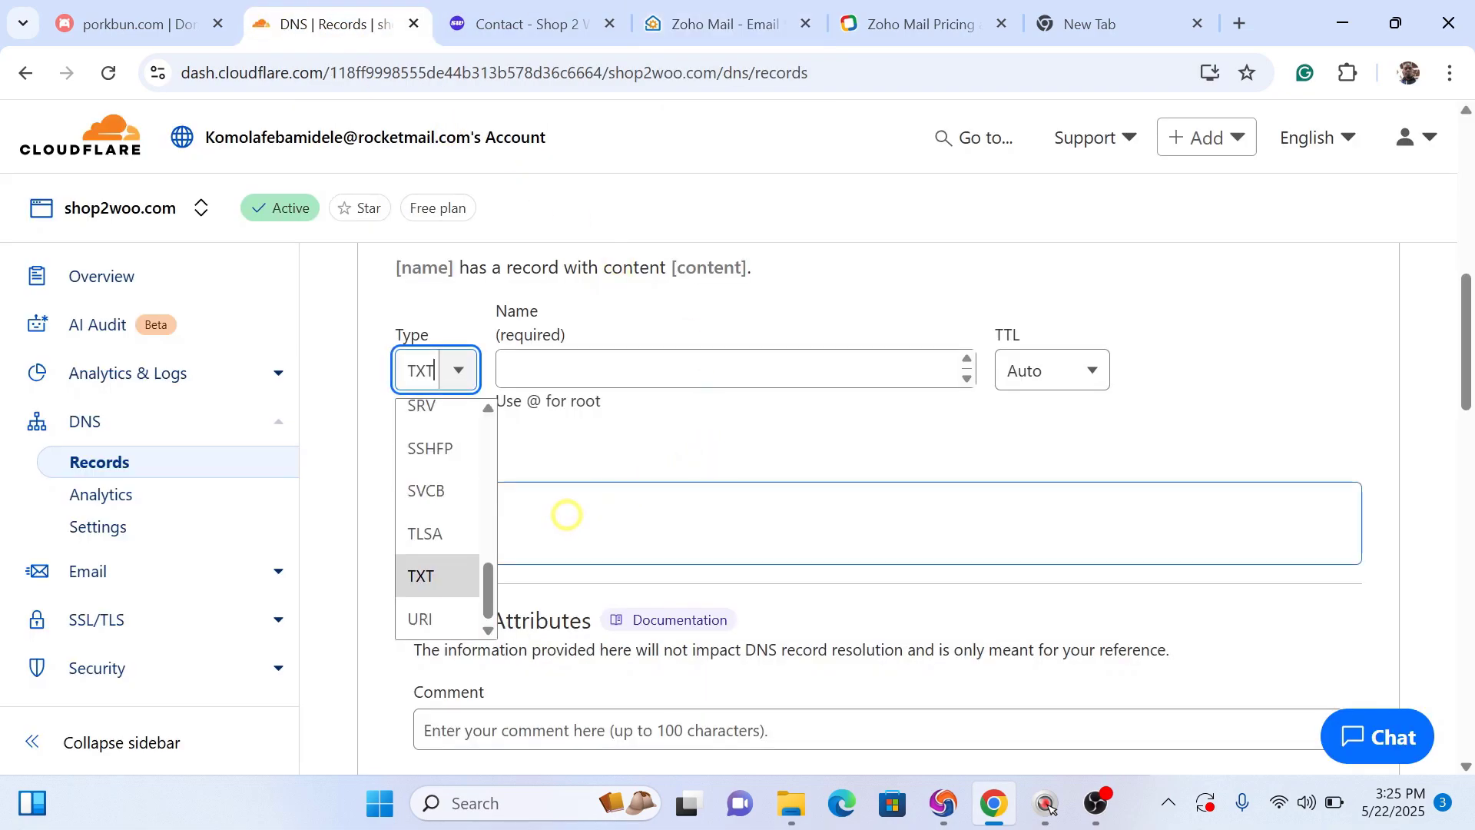
click(567, 514)
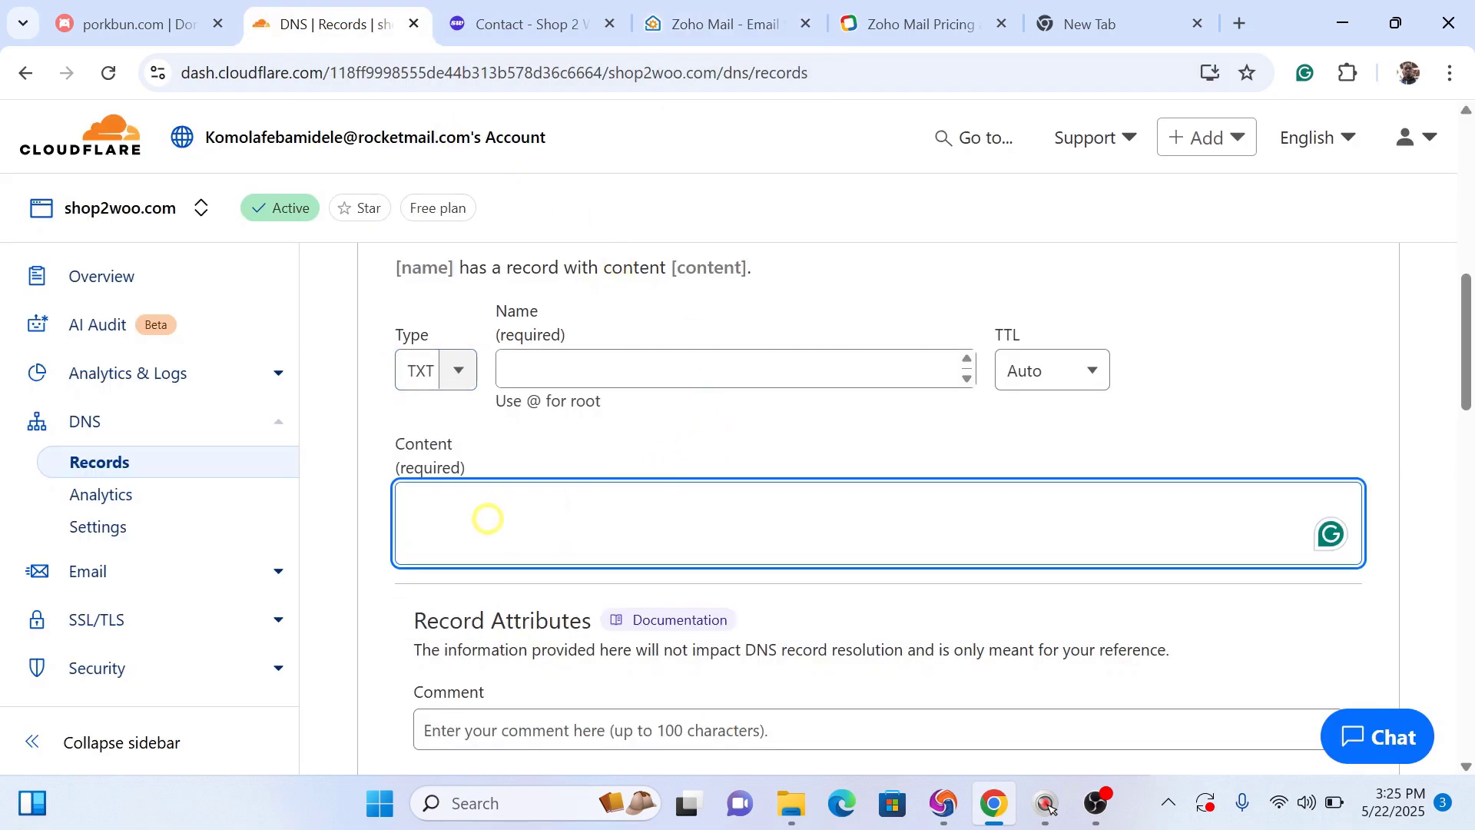
key(ctrl+v)
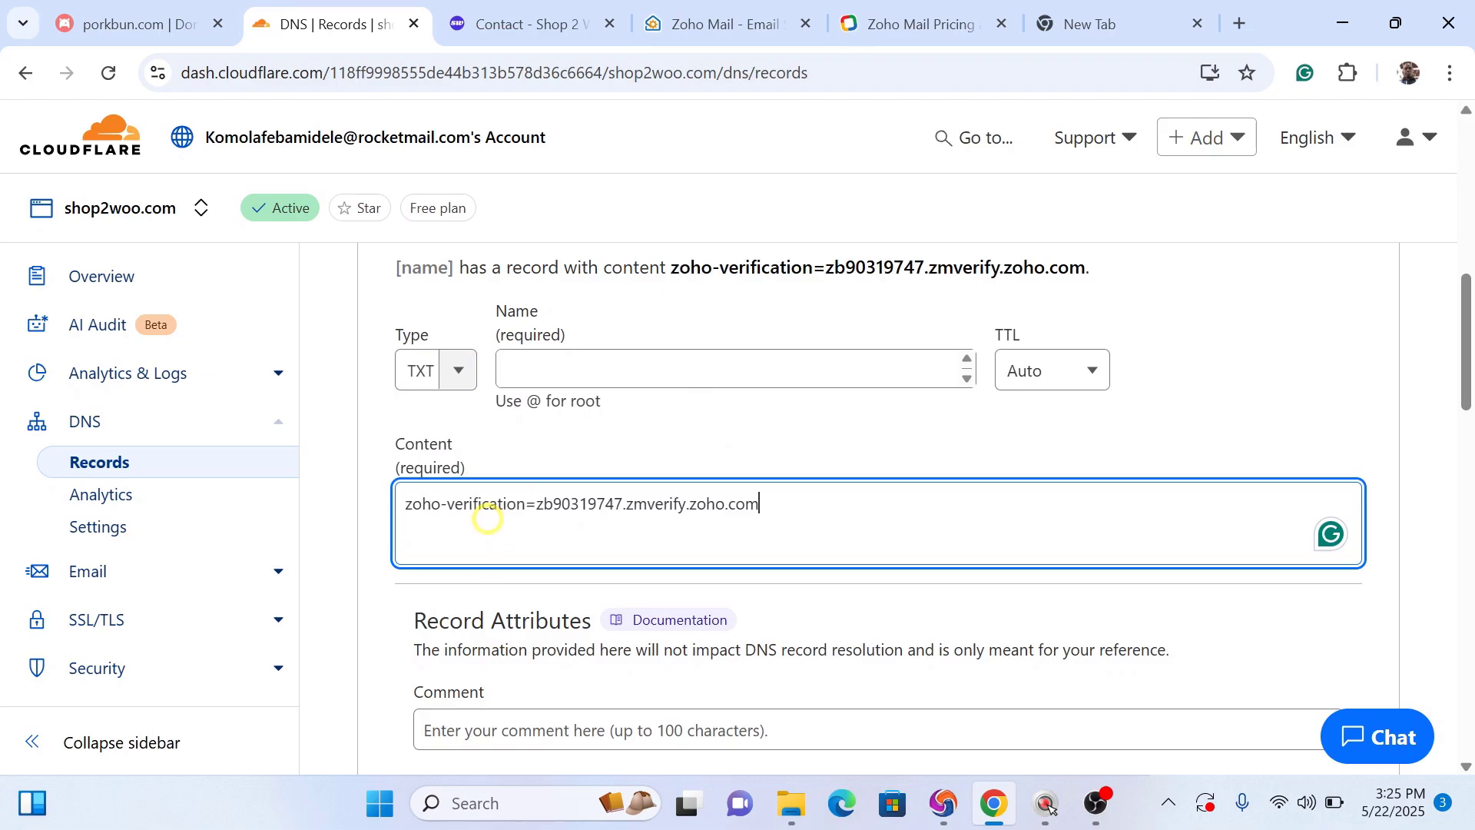
click(566, 367)
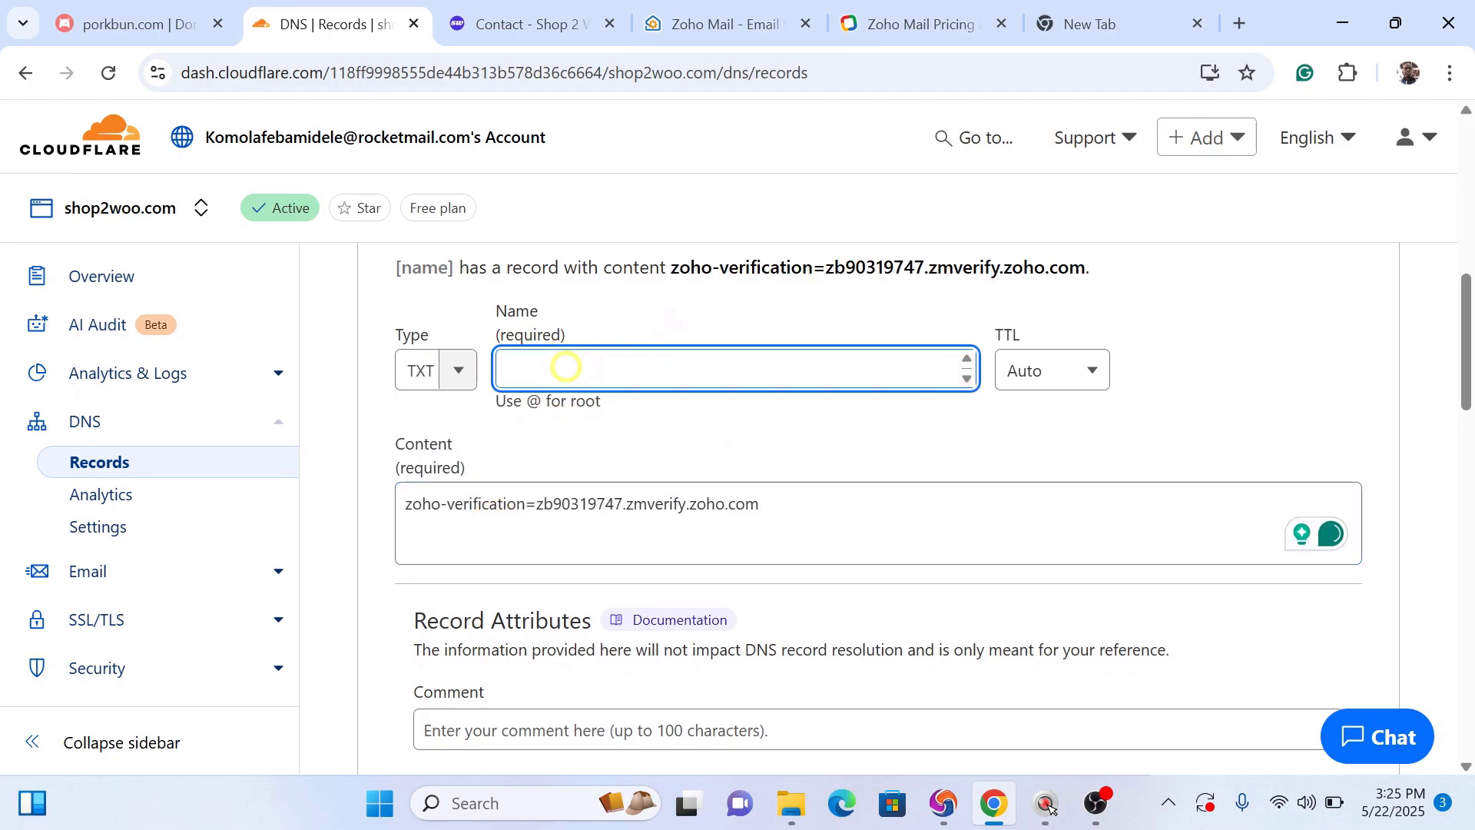
text(@)
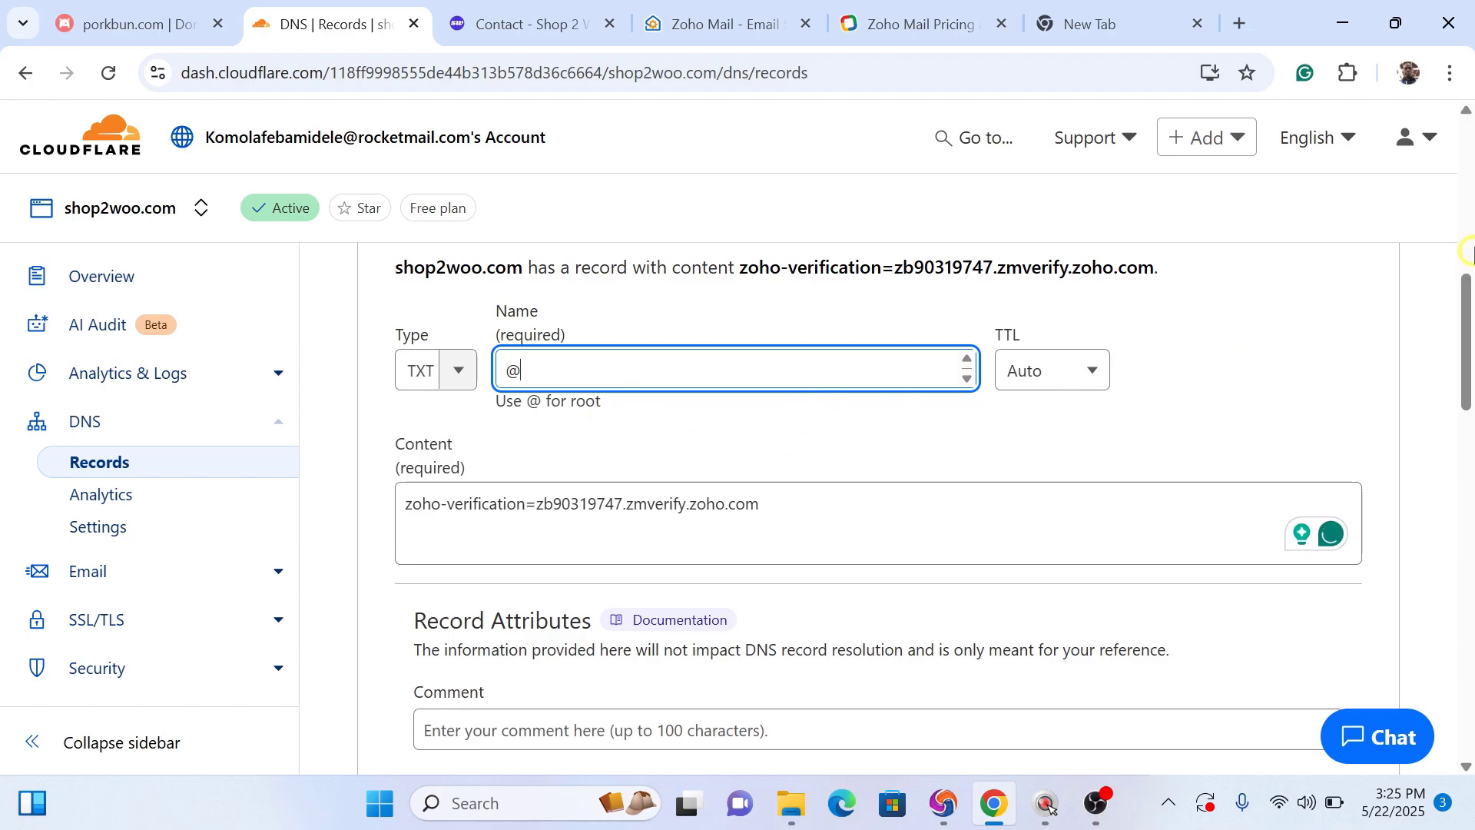
drag(1467, 312, 1468, 370)
click(1320, 544)
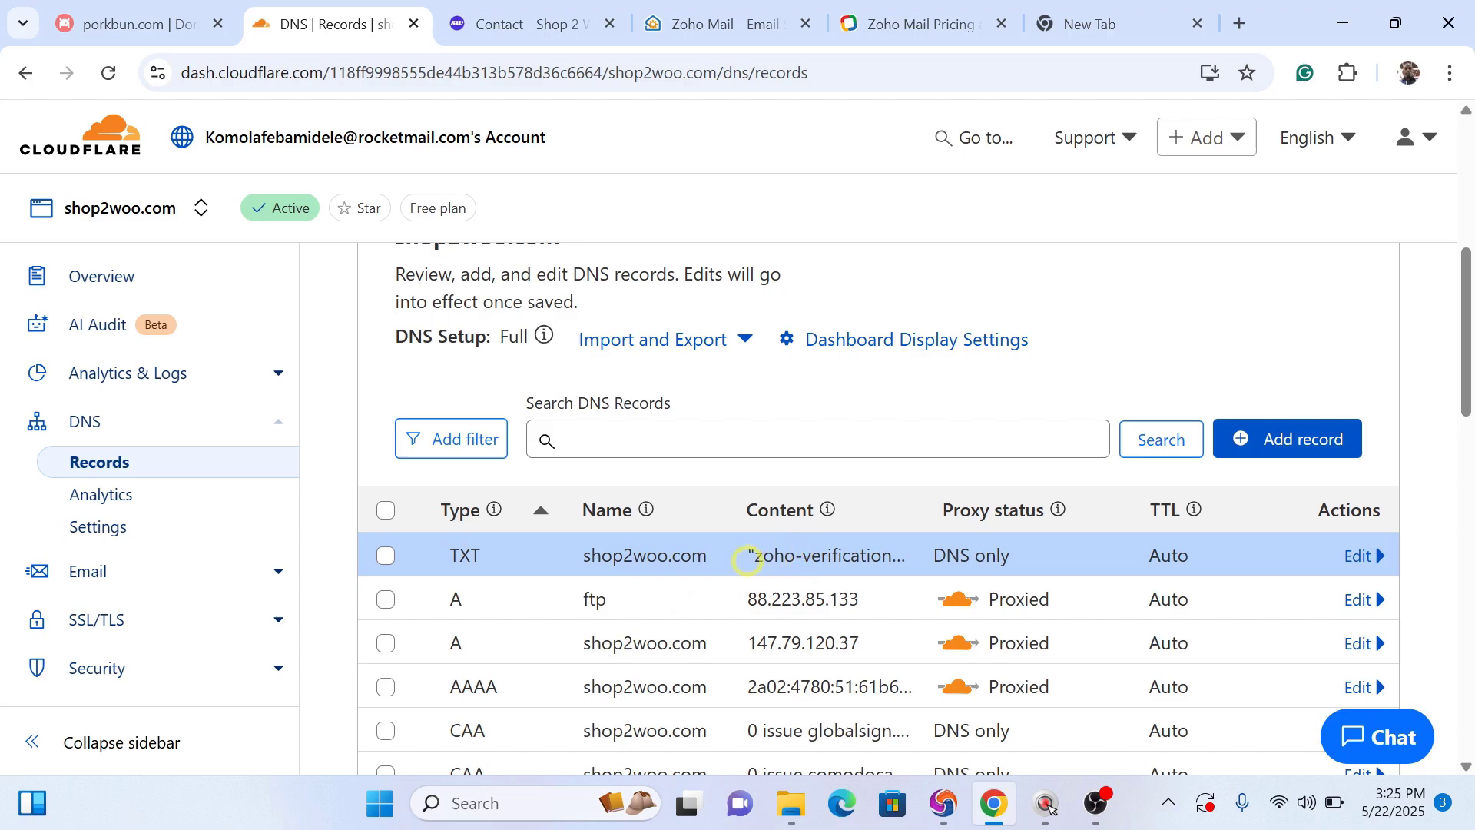
click(724, 13)
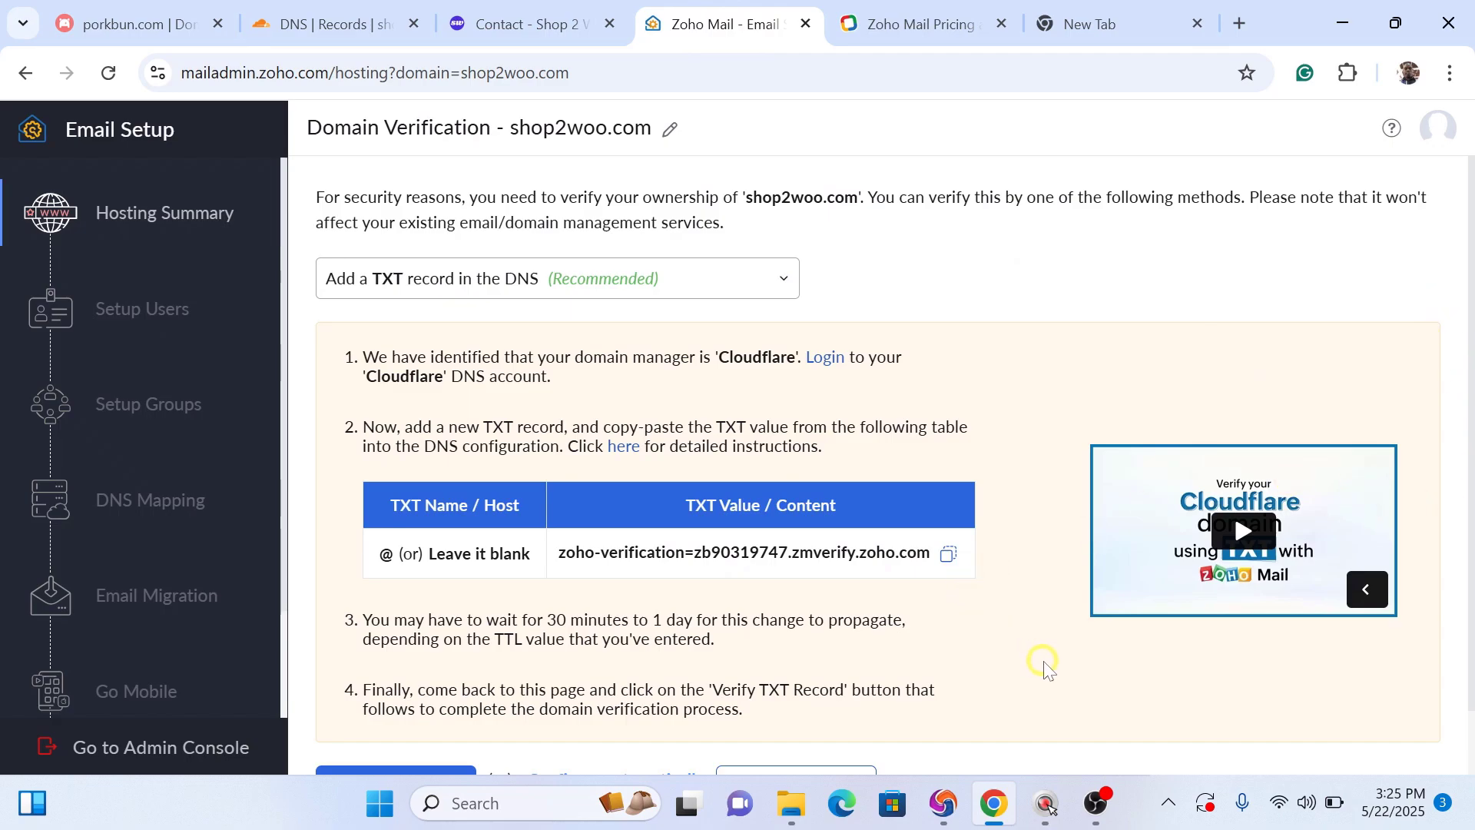
Step: Run Zoho's TXT record check to confirm ownership of shop2woo.com
scroll(1045, 667, down, 1)
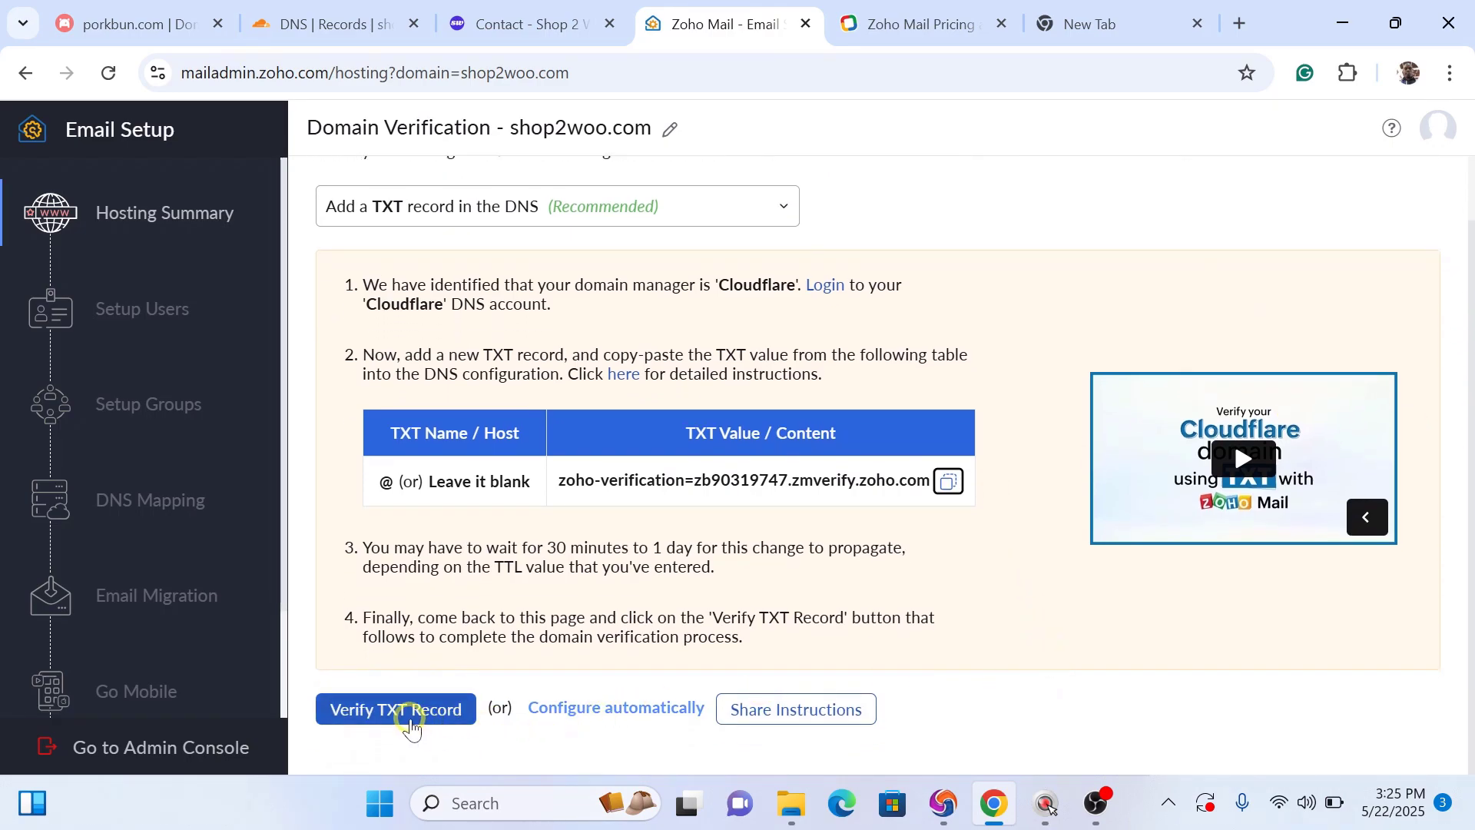
click(402, 723)
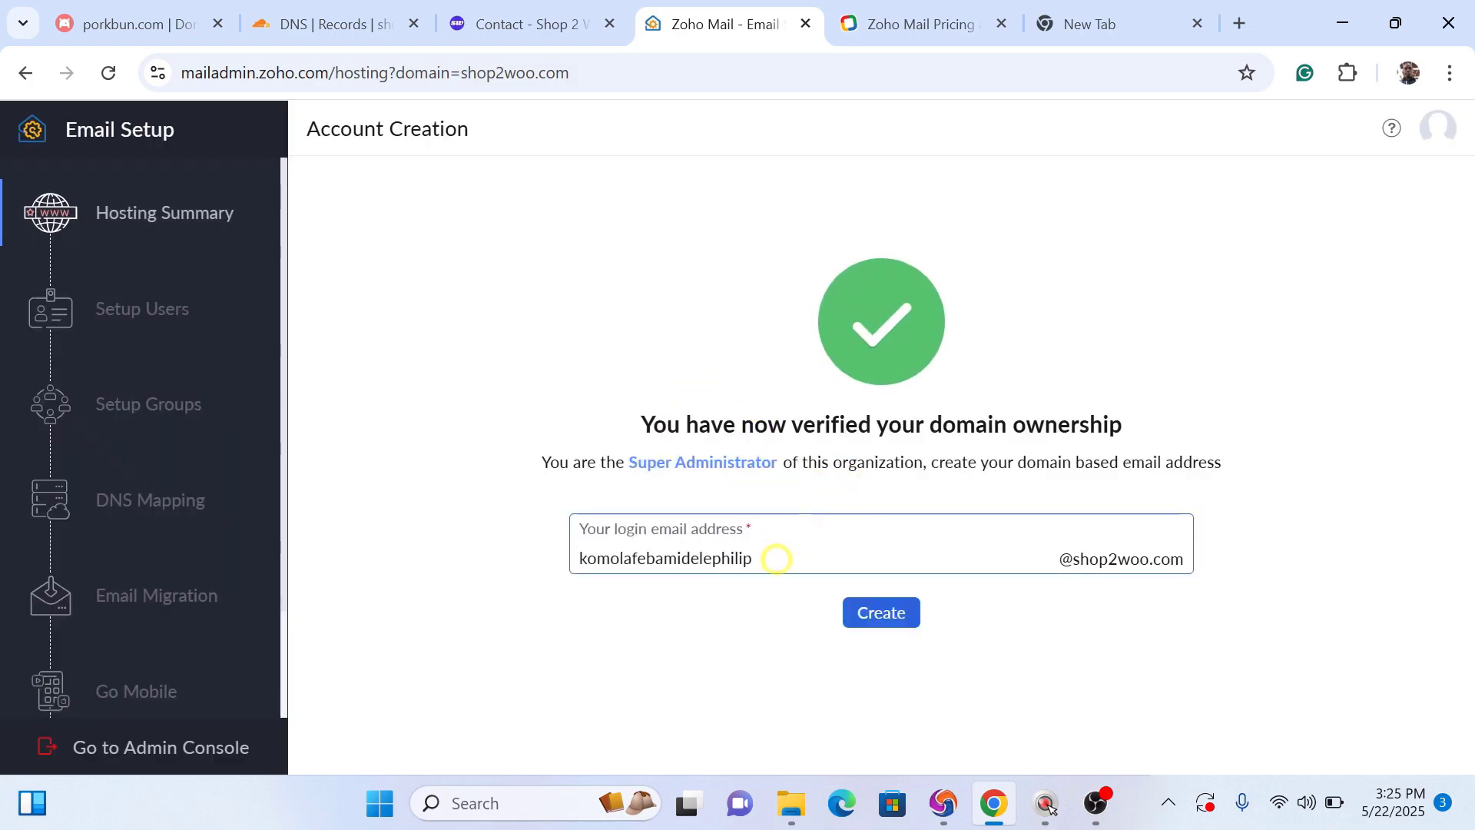
Step: Replace the suggested login name with support
click(775, 558)
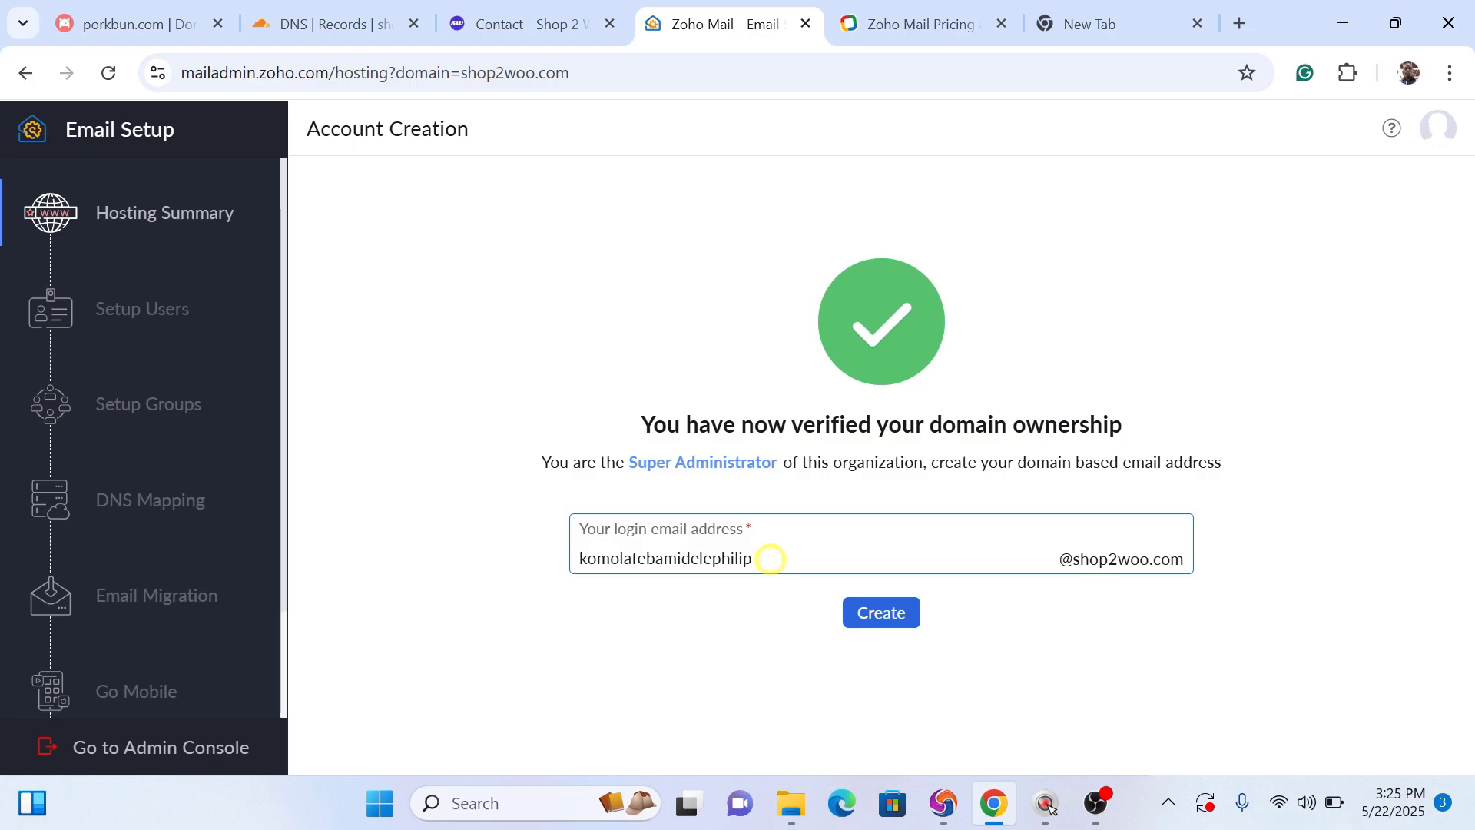
click(542, 23)
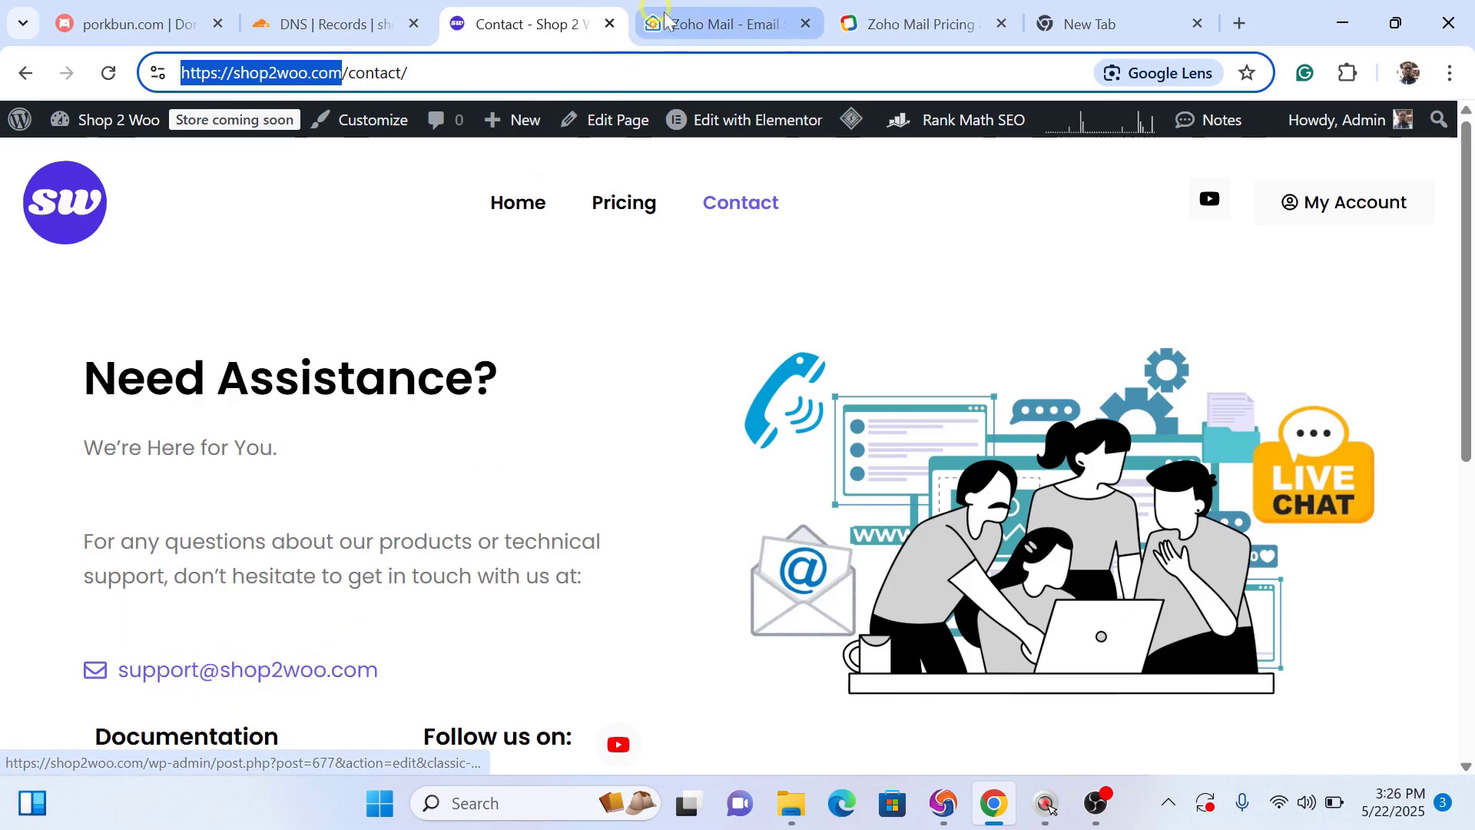
click(686, 27)
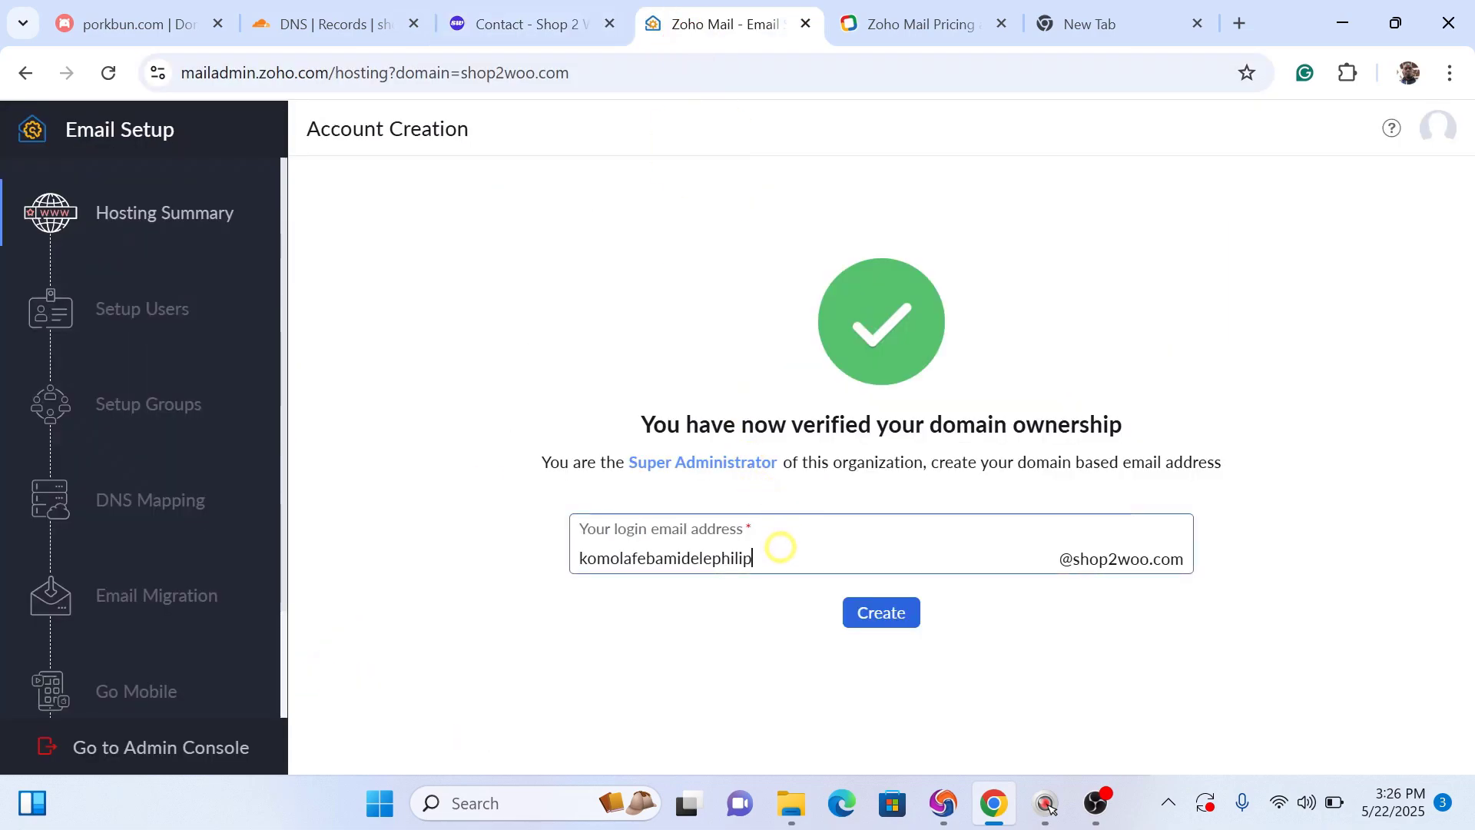
key(BackSpace)
key(BackSpace)
key(BackSpace)
text(support)
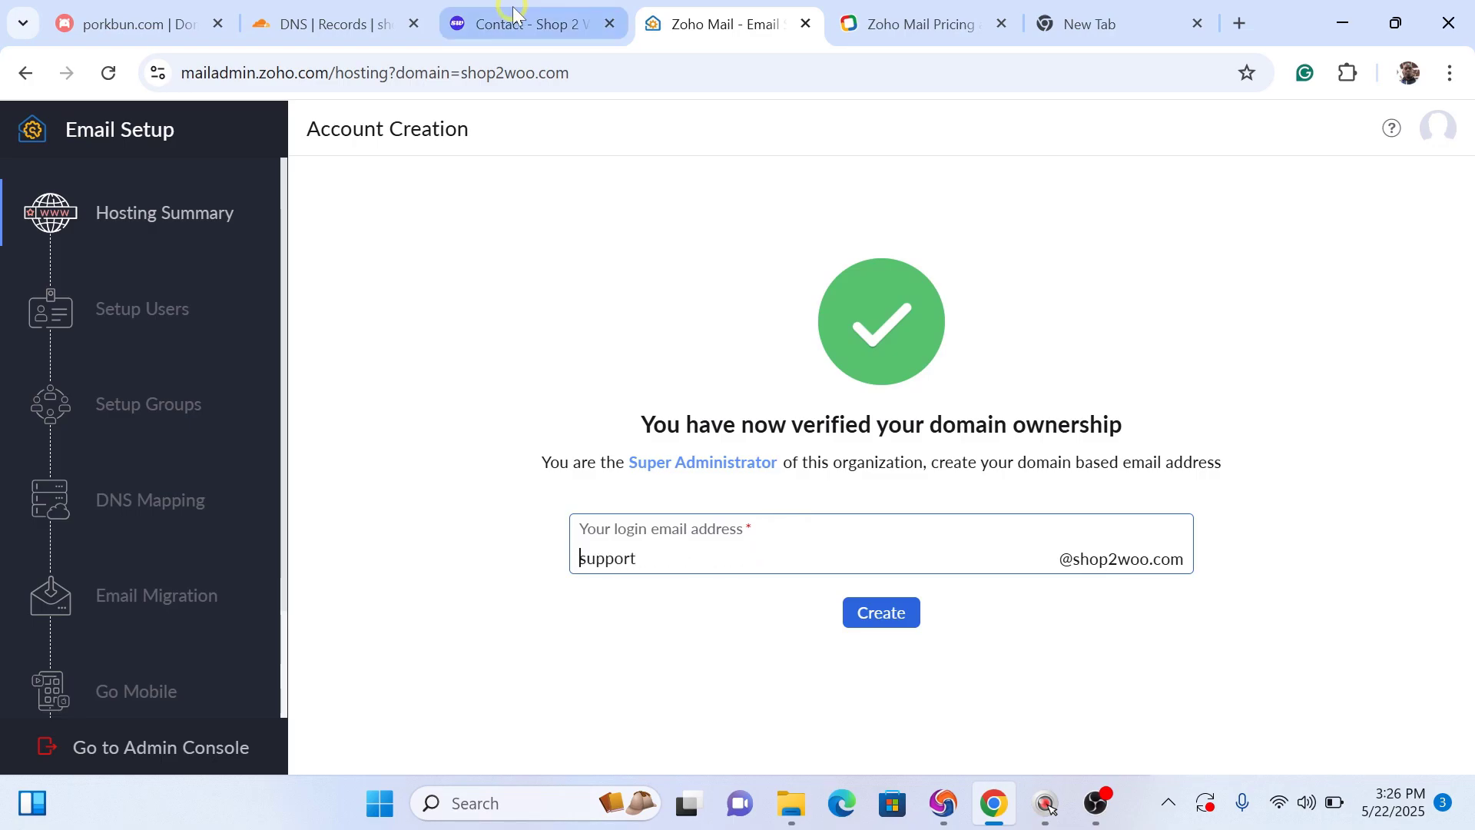
click(511, 21)
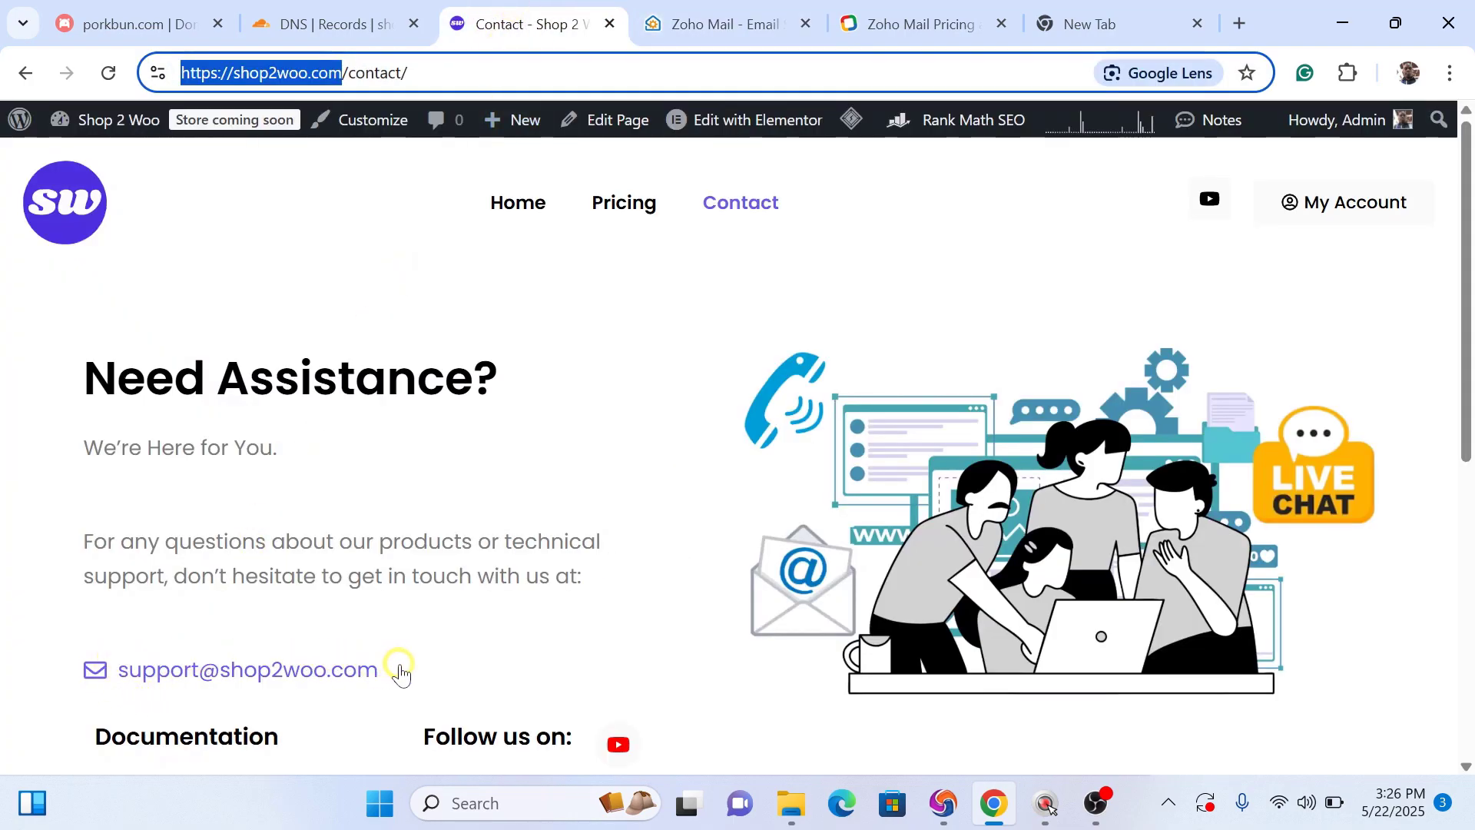
drag(397, 661, 194, 675)
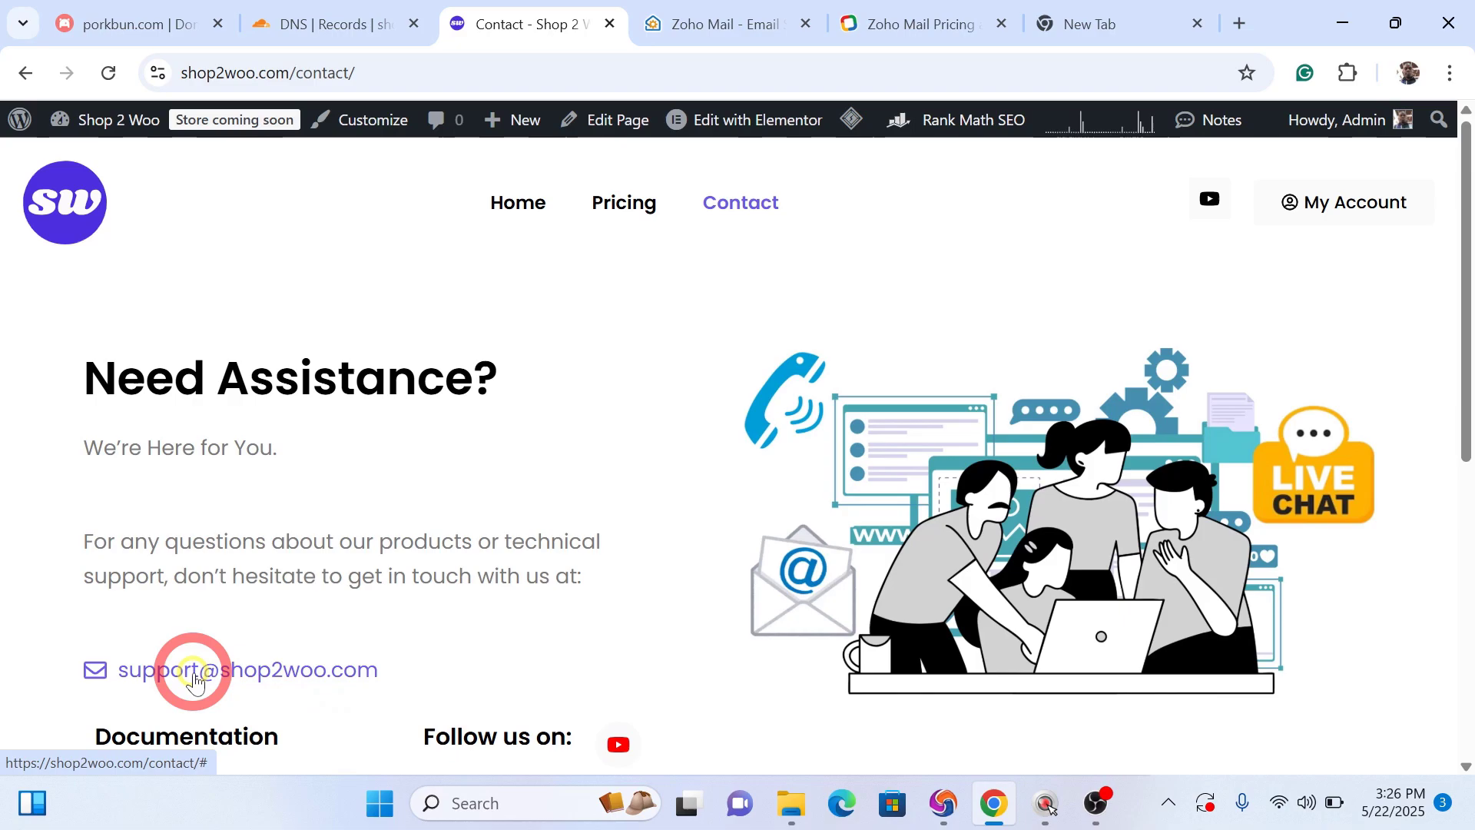
click(77, 666)
drag(77, 665, 201, 664)
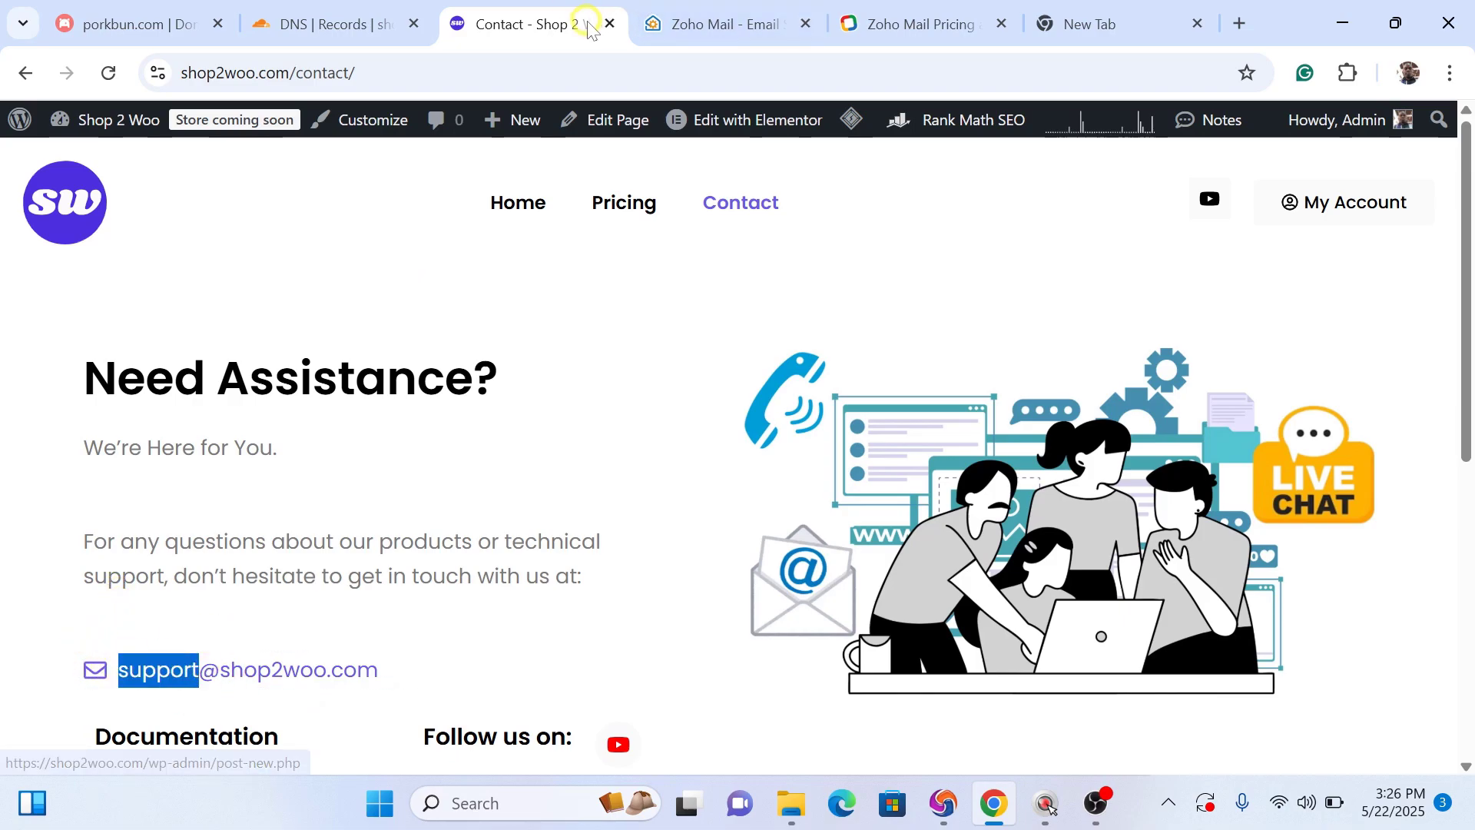
click(370, 27)
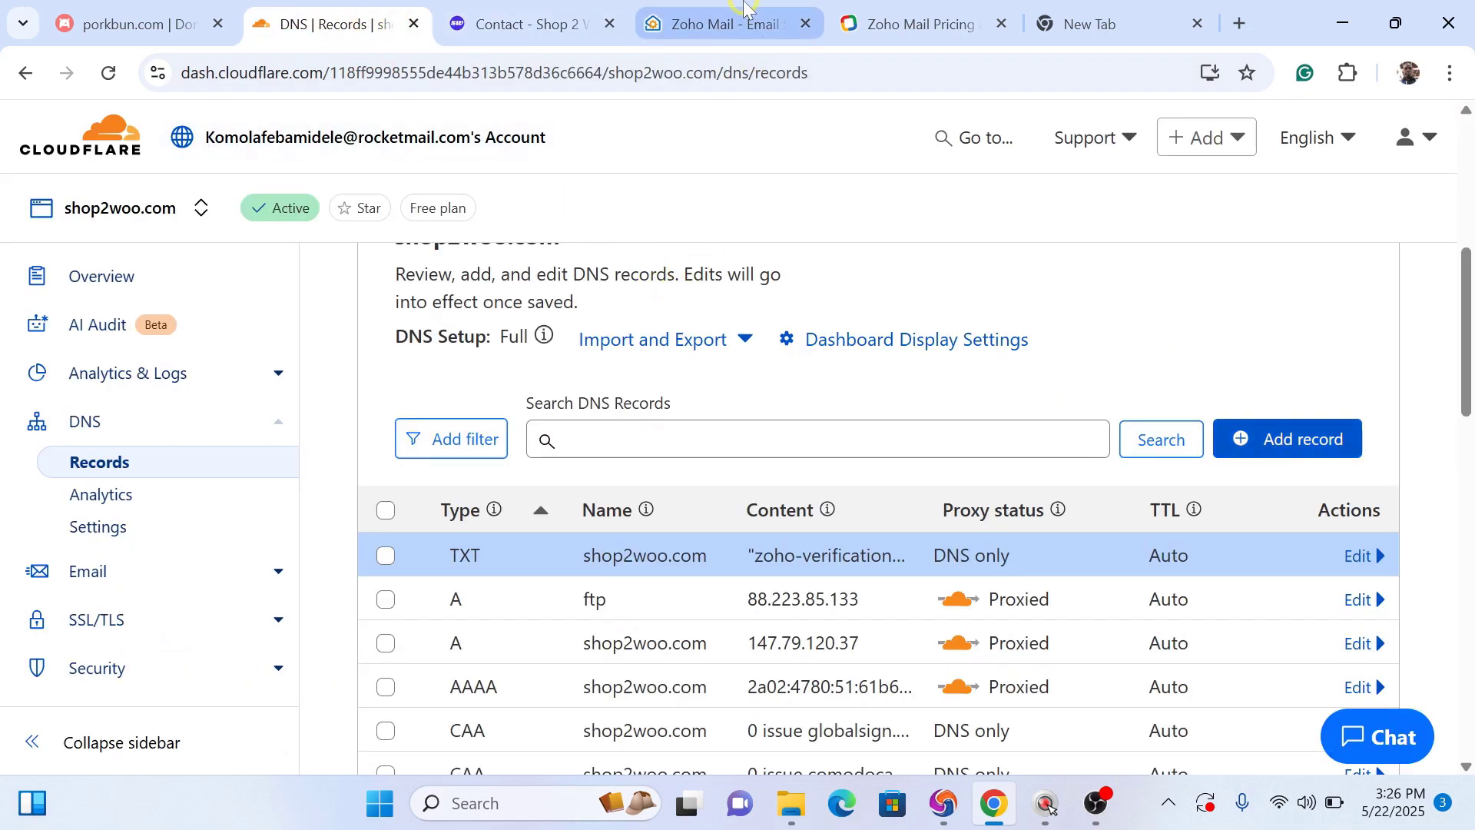
click(718, 17)
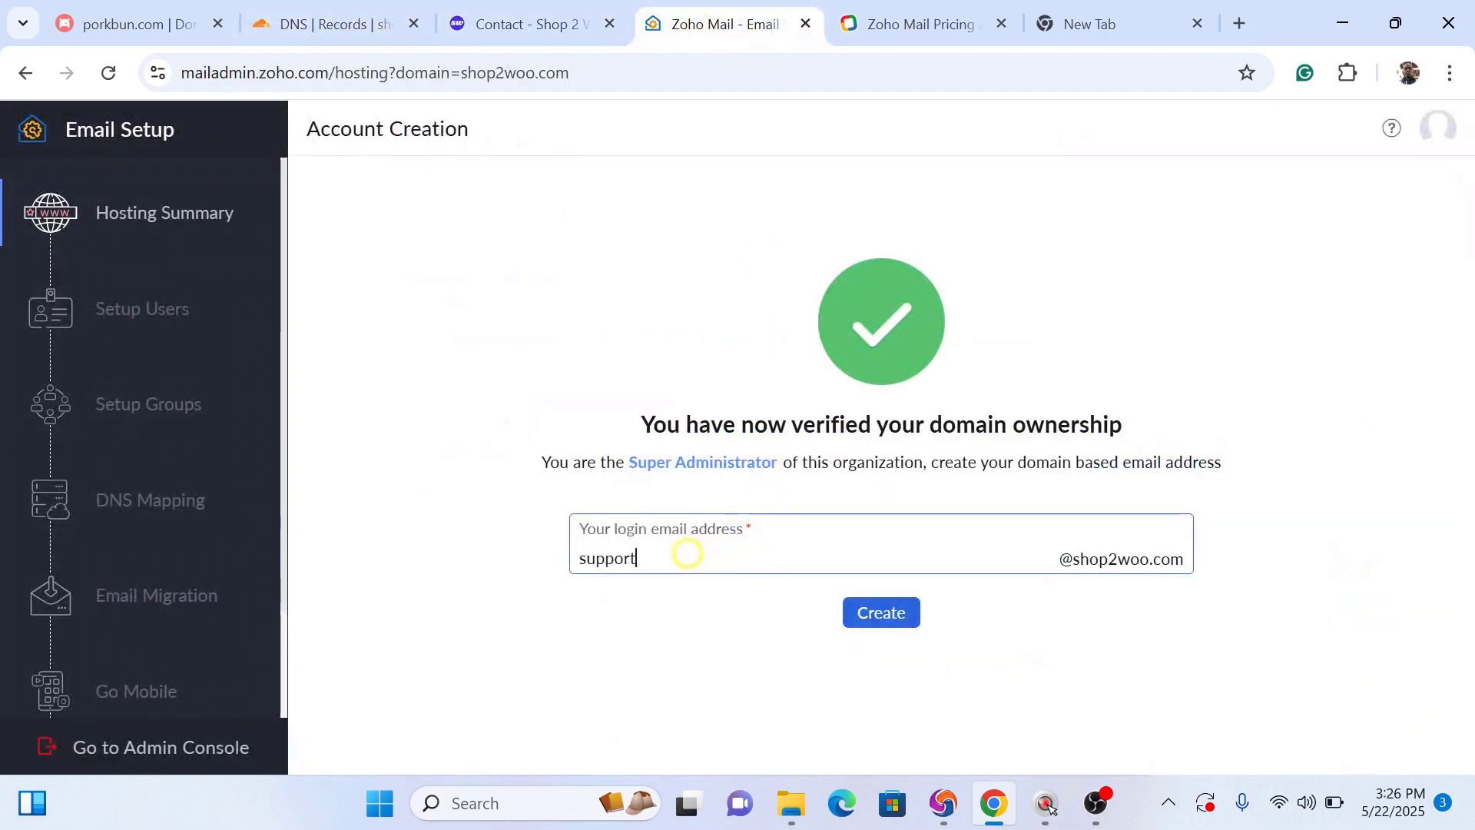
drag(683, 559, 565, 565)
click(561, 567)
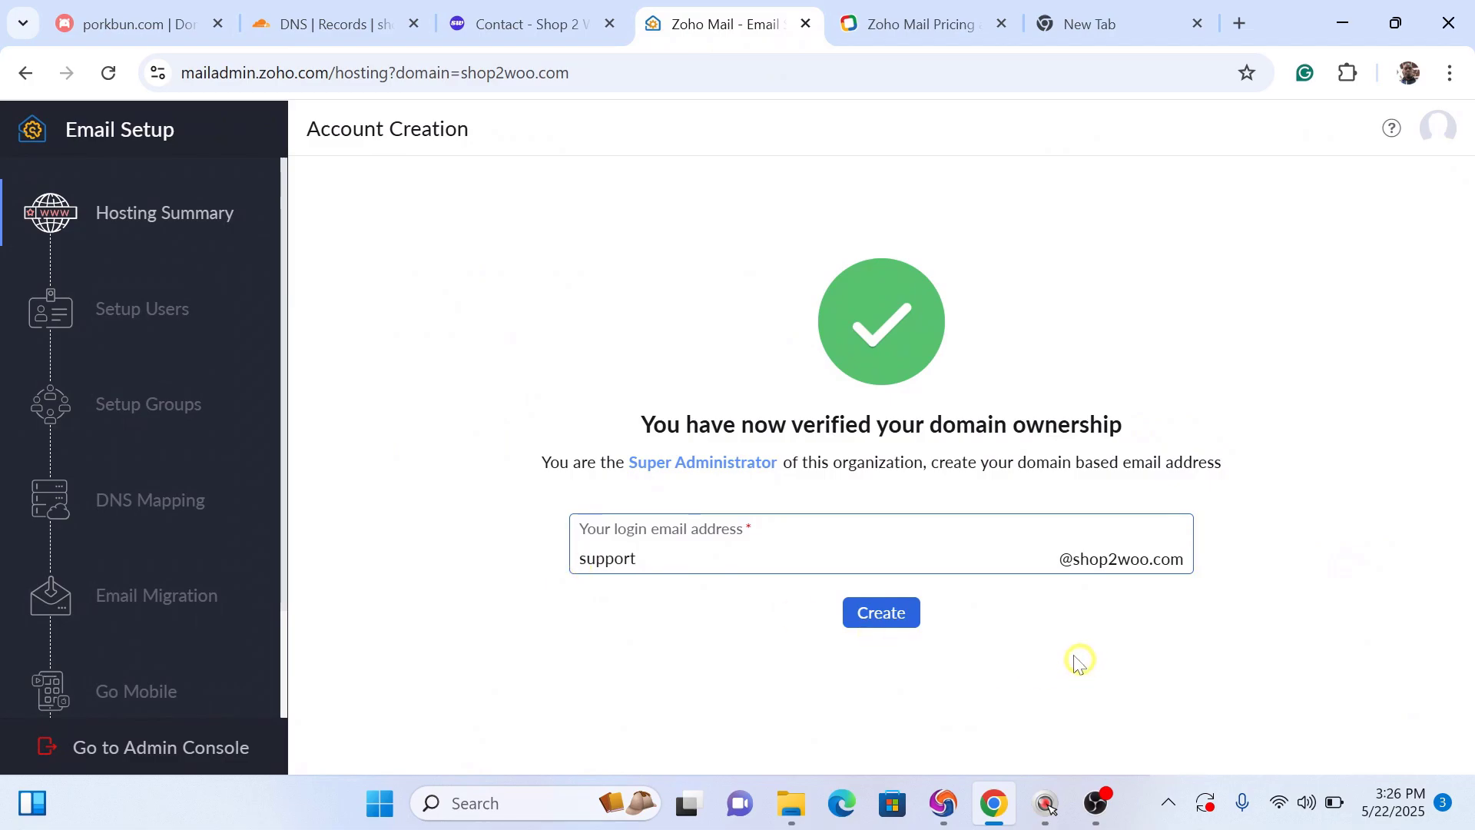
click(903, 622)
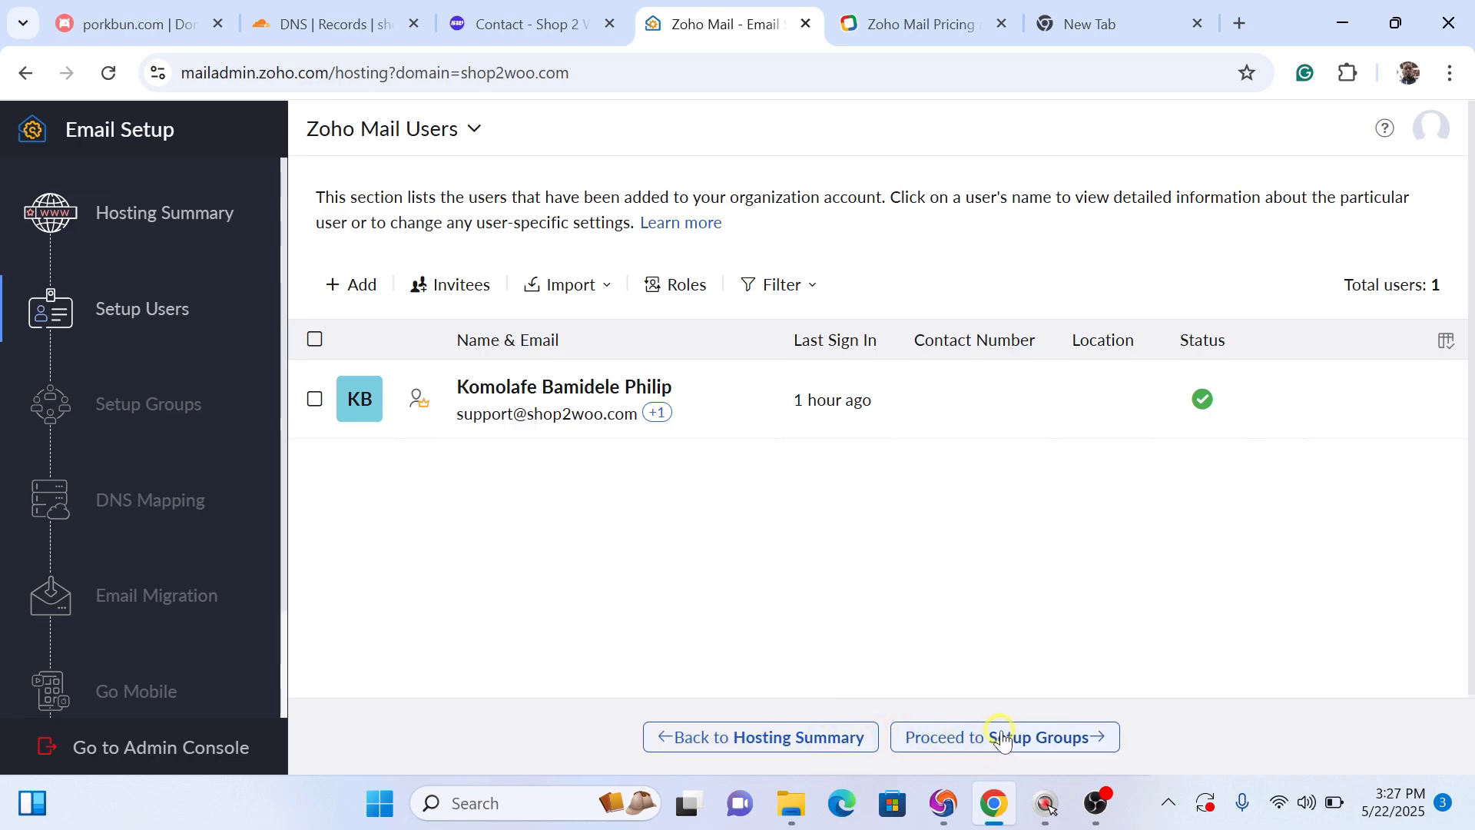
Step: Skip past groups setup to DNS Mapping and show the MX records for manual entry
click(979, 739)
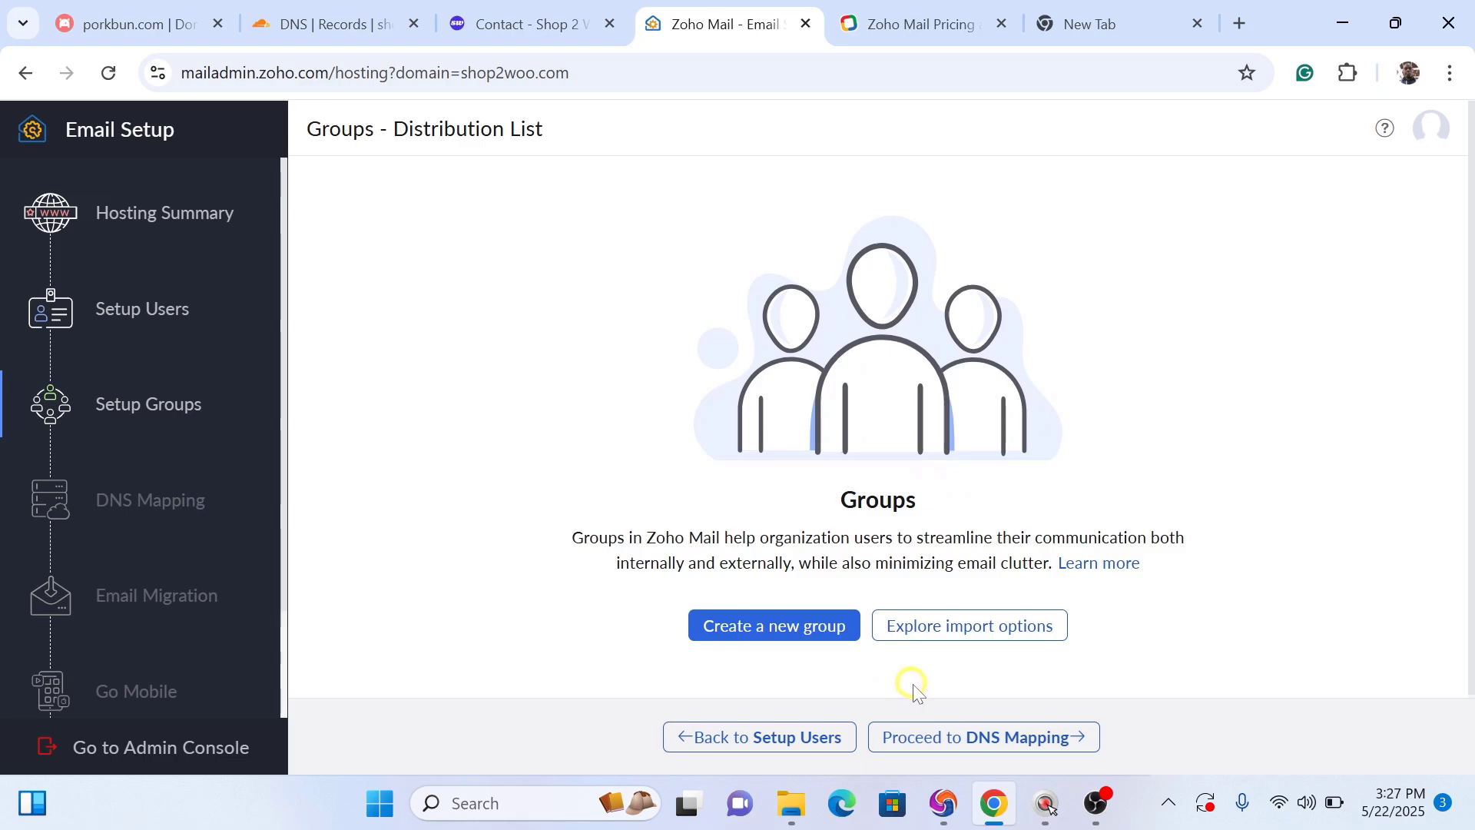
click(959, 739)
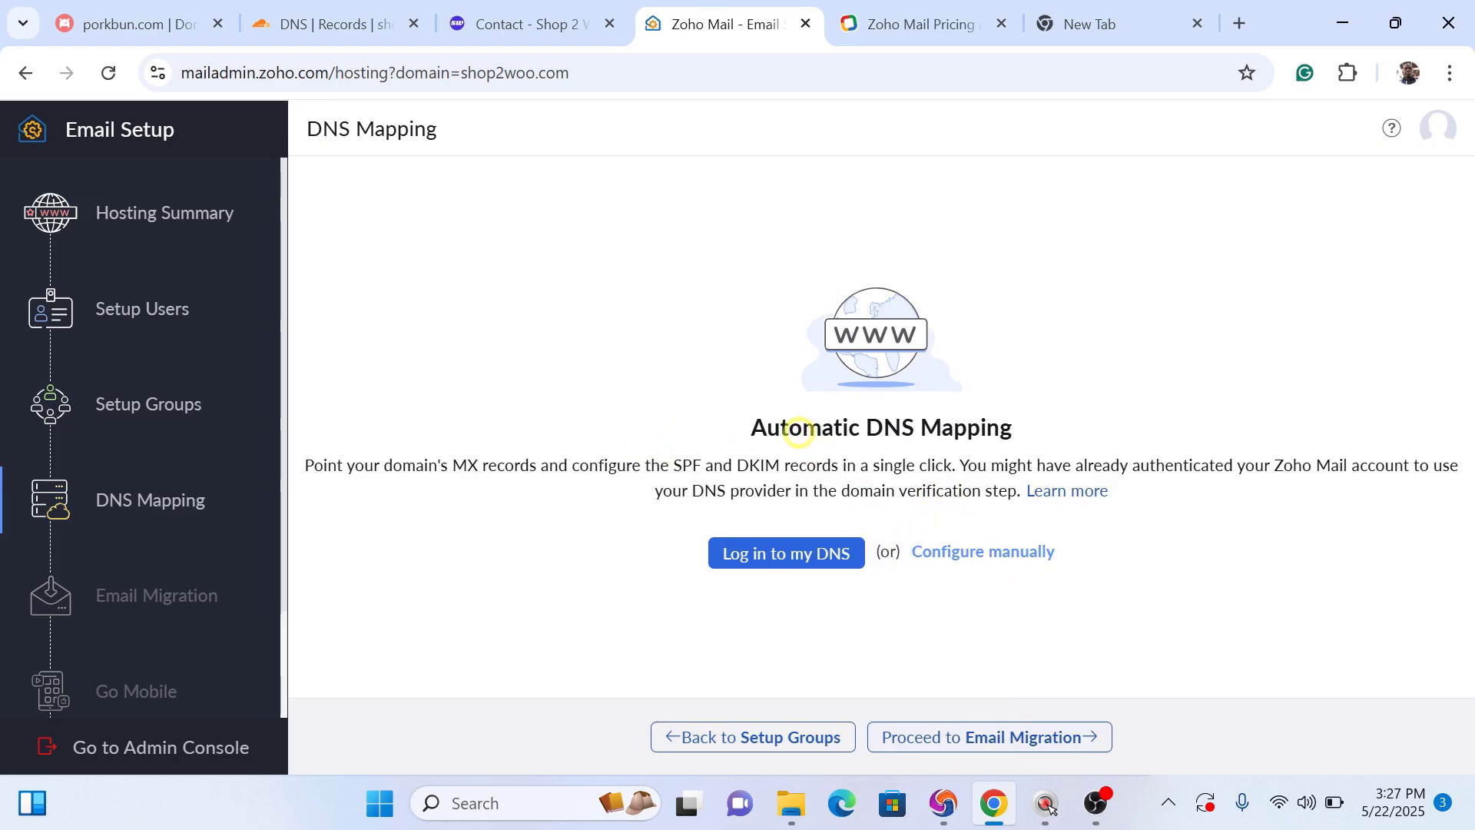
click(960, 553)
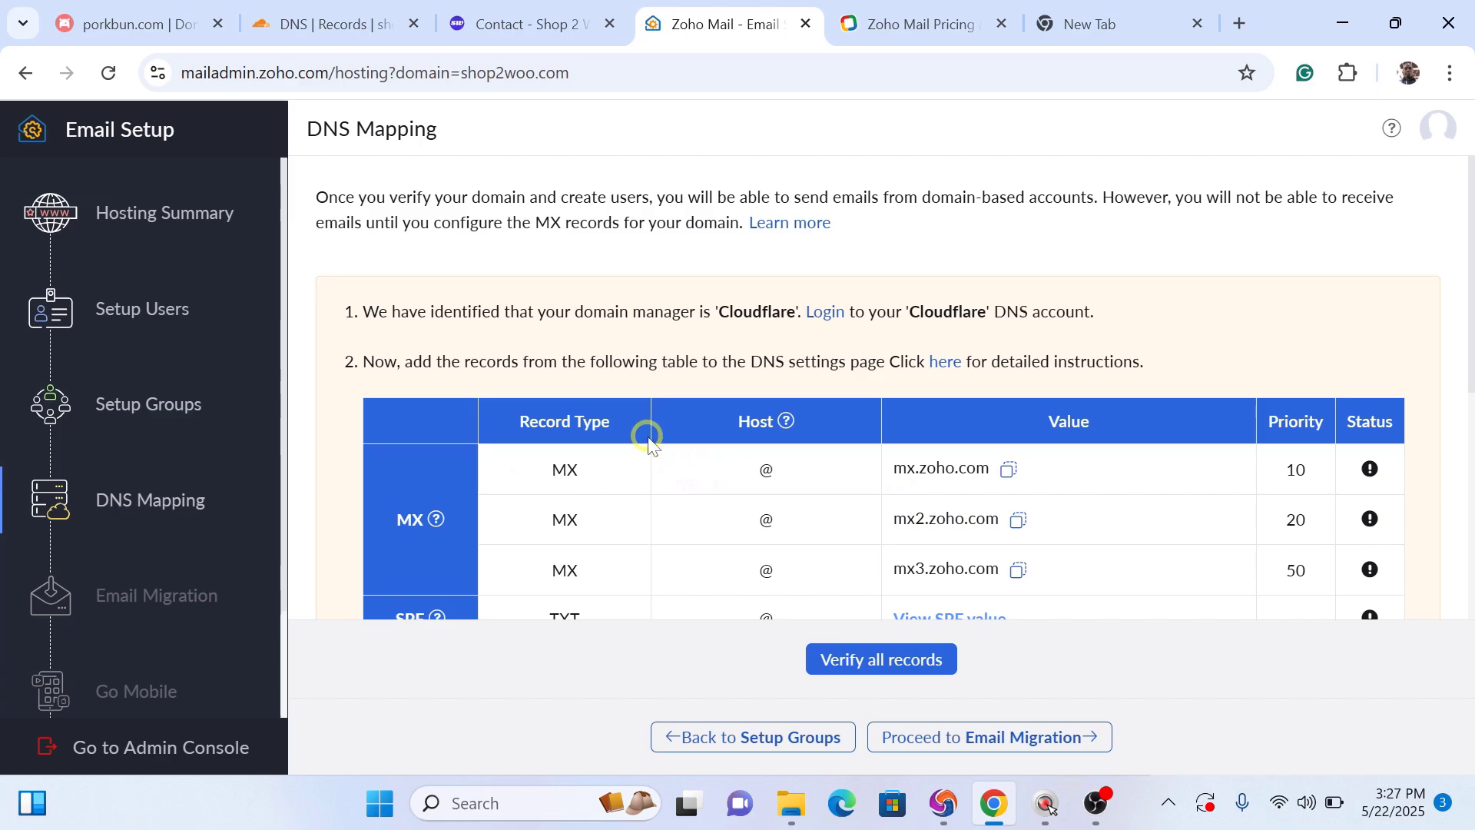
Step: Go to Cloudflare's DNS records and edit the mx2.titan.email MX record
click(338, 23)
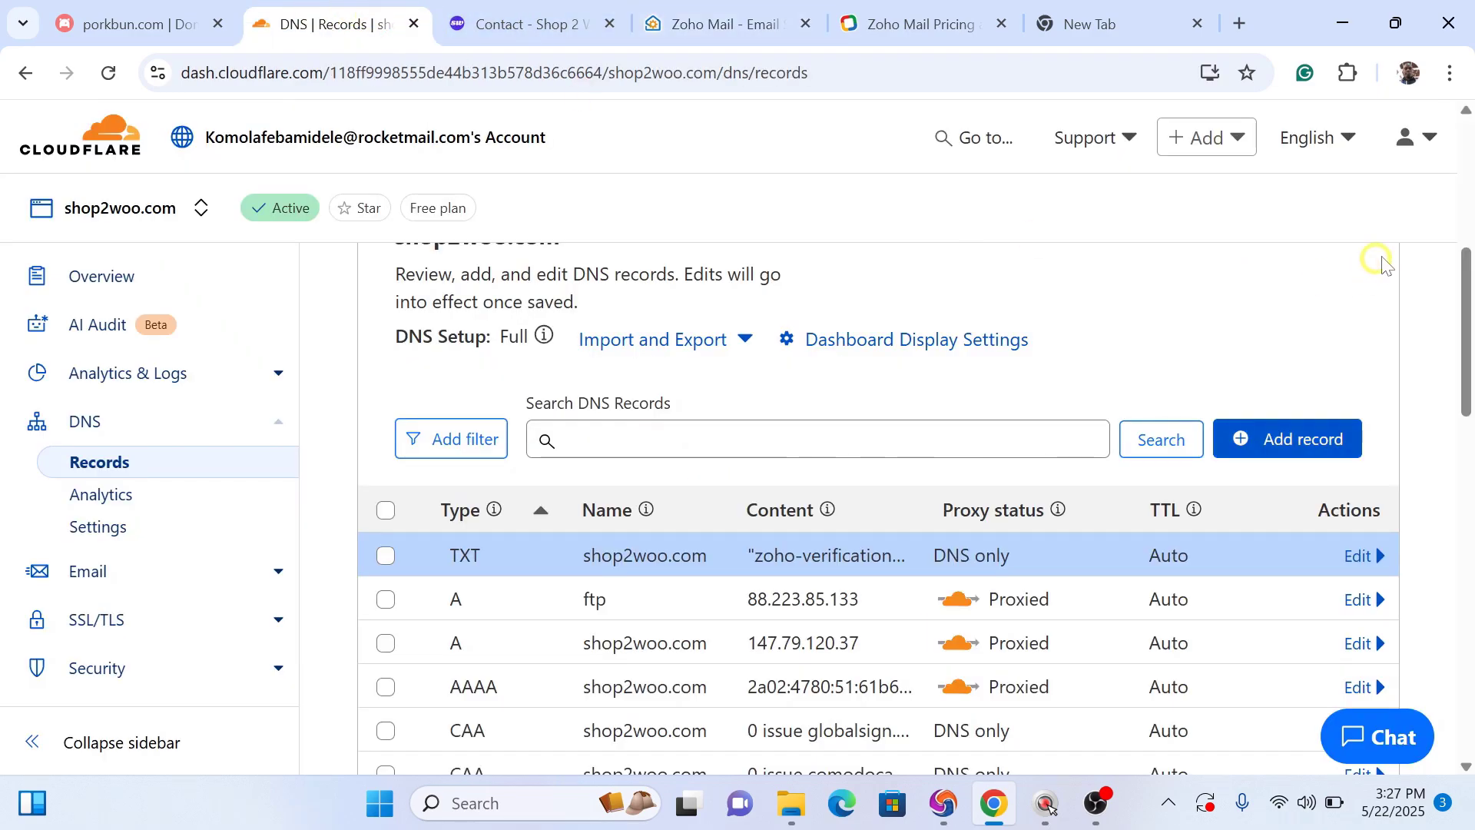
drag(1462, 284, 1467, 507)
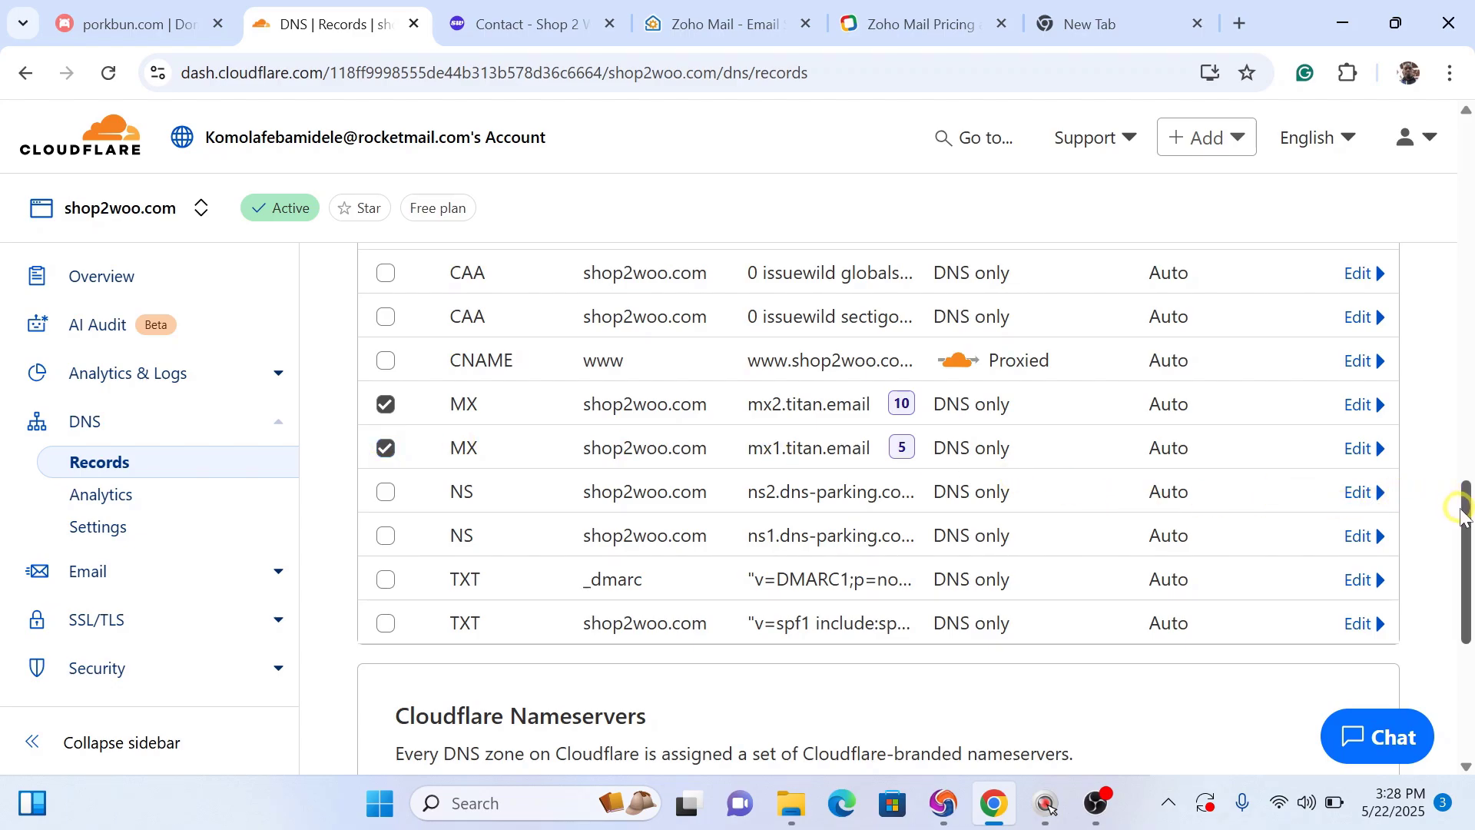
click(1360, 406)
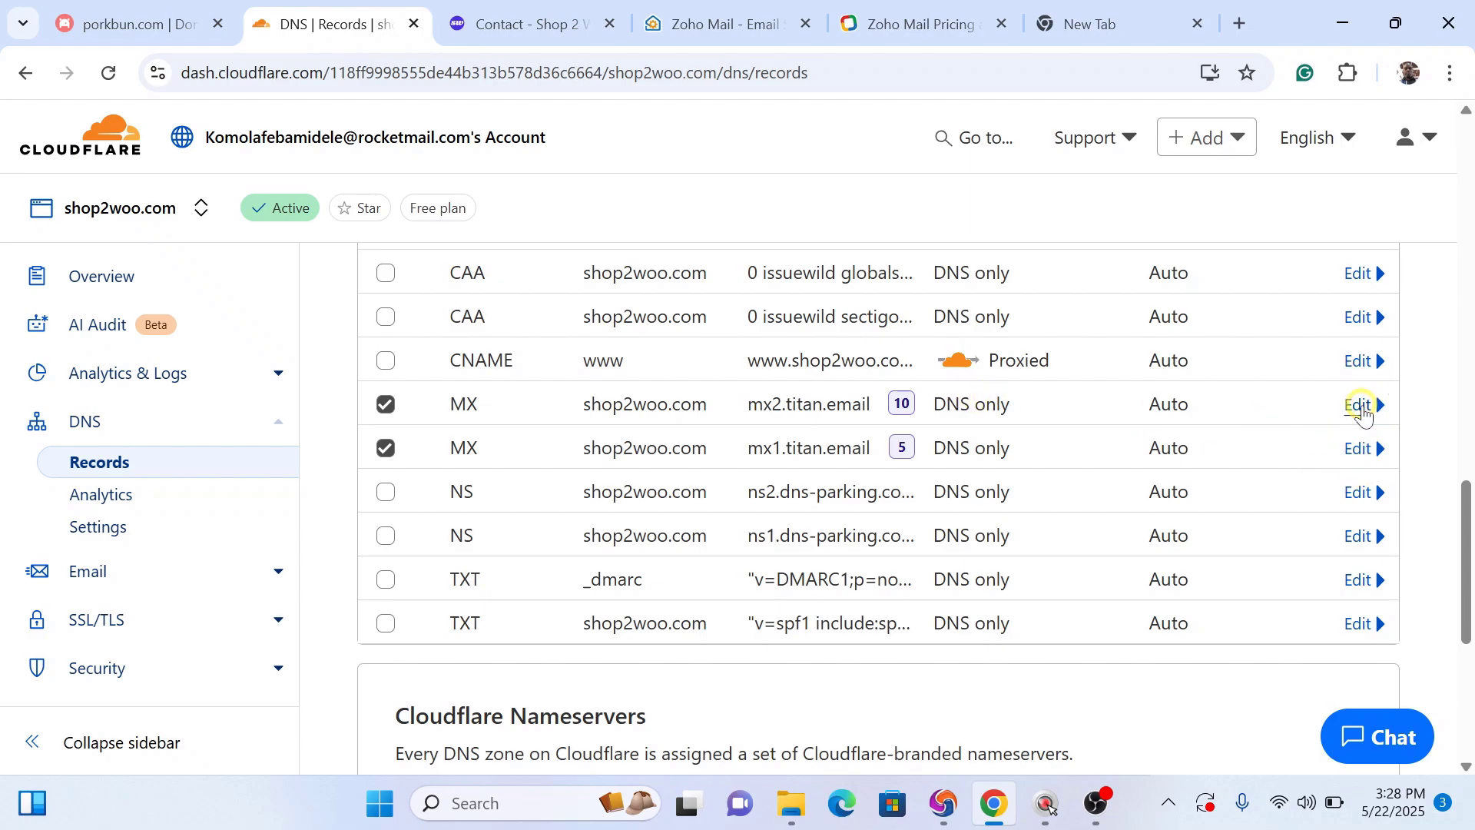
Step: Delete the mx2.titan.email and mx1.titan.email MX records, confirming each deletion
drag(1468, 470, 1460, 528)
click(474, 508)
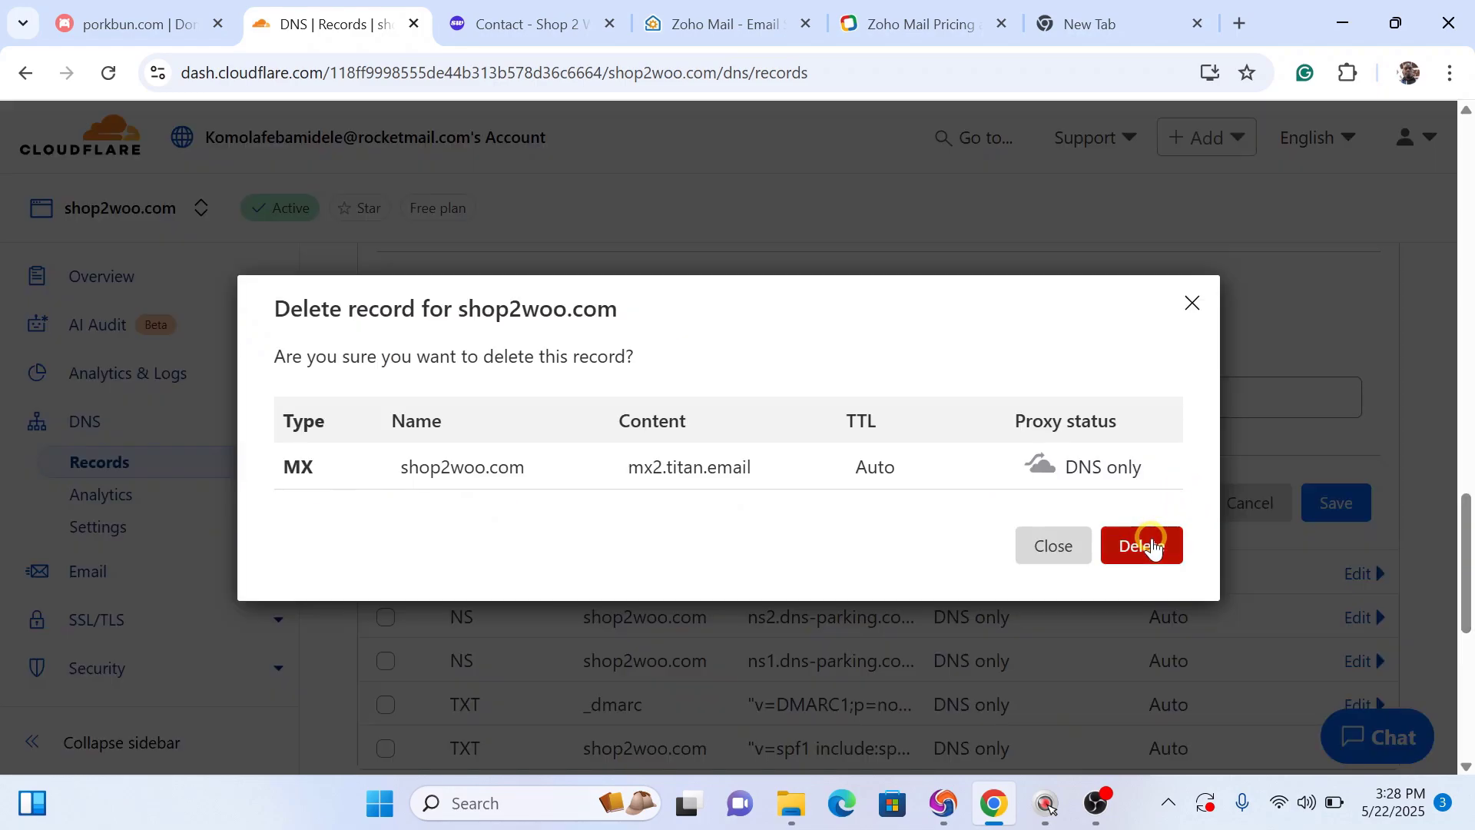
click(1151, 545)
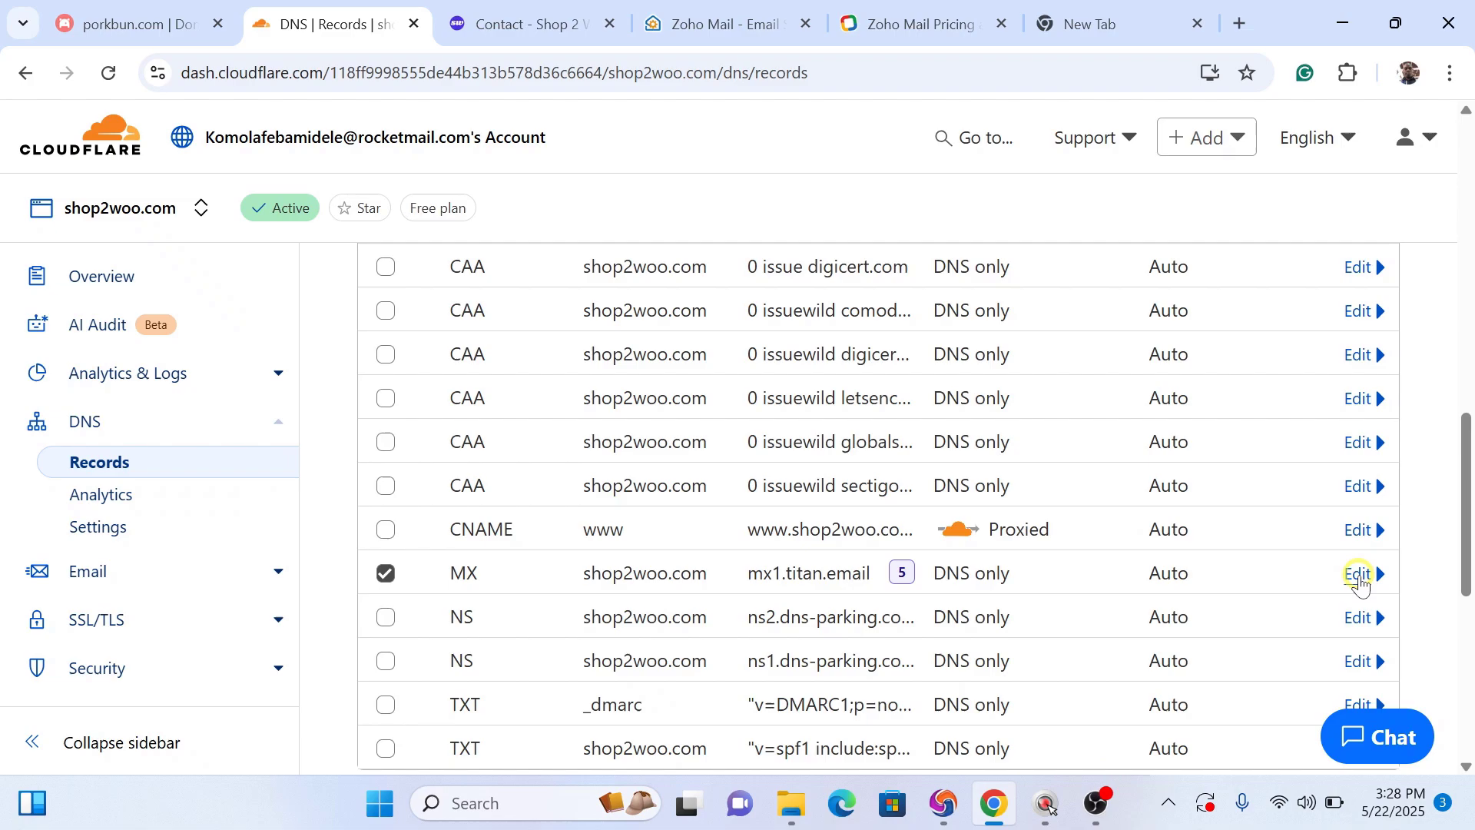
click(1358, 575)
drag(1463, 435, 1423, 237)
click(1333, 626)
click(1358, 501)
click(453, 575)
click(1121, 546)
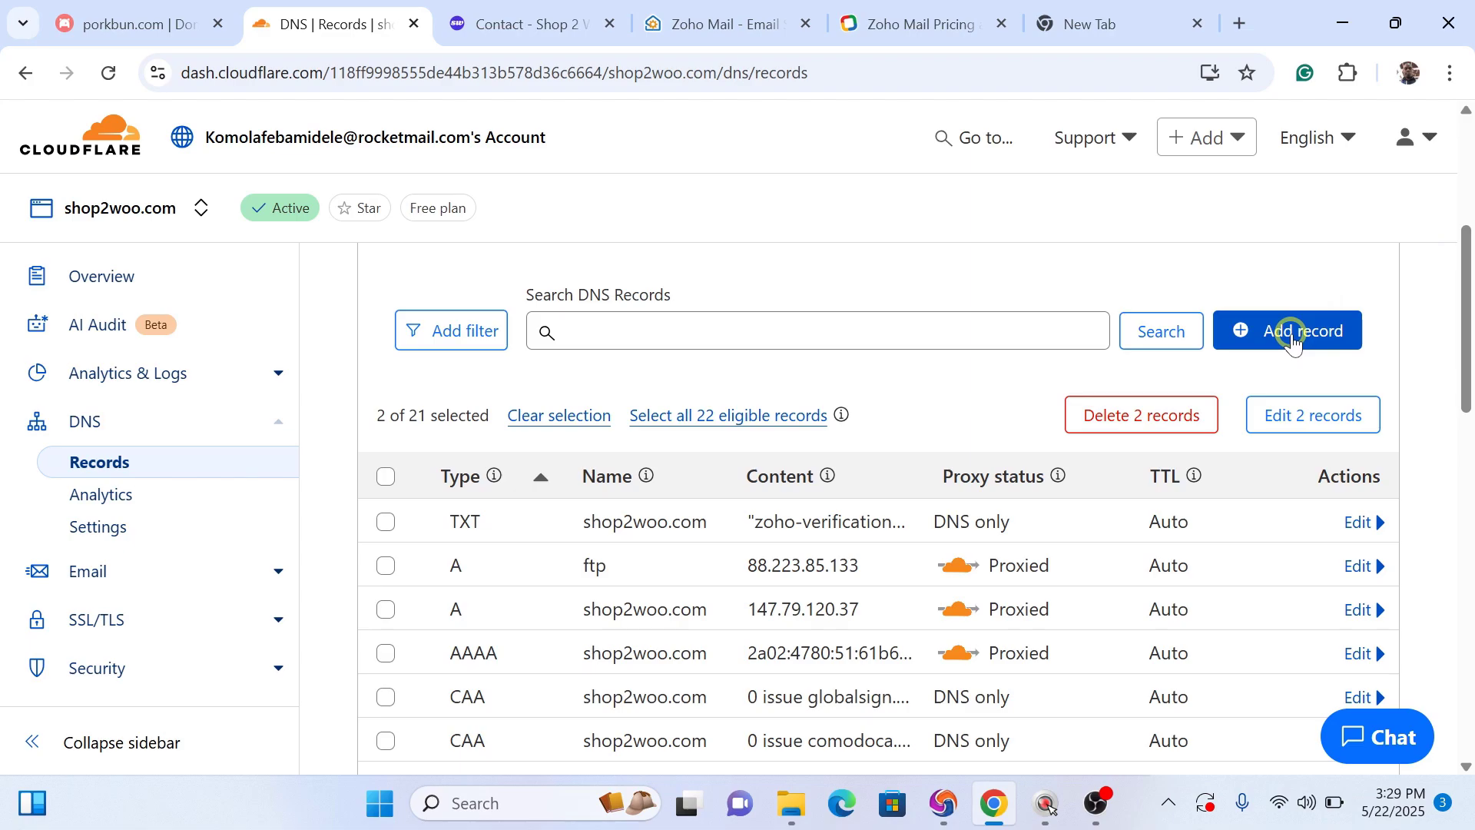
Step: Start a new MX record and paste Zoho's mx.zoho.com as its mail server
click(1294, 338)
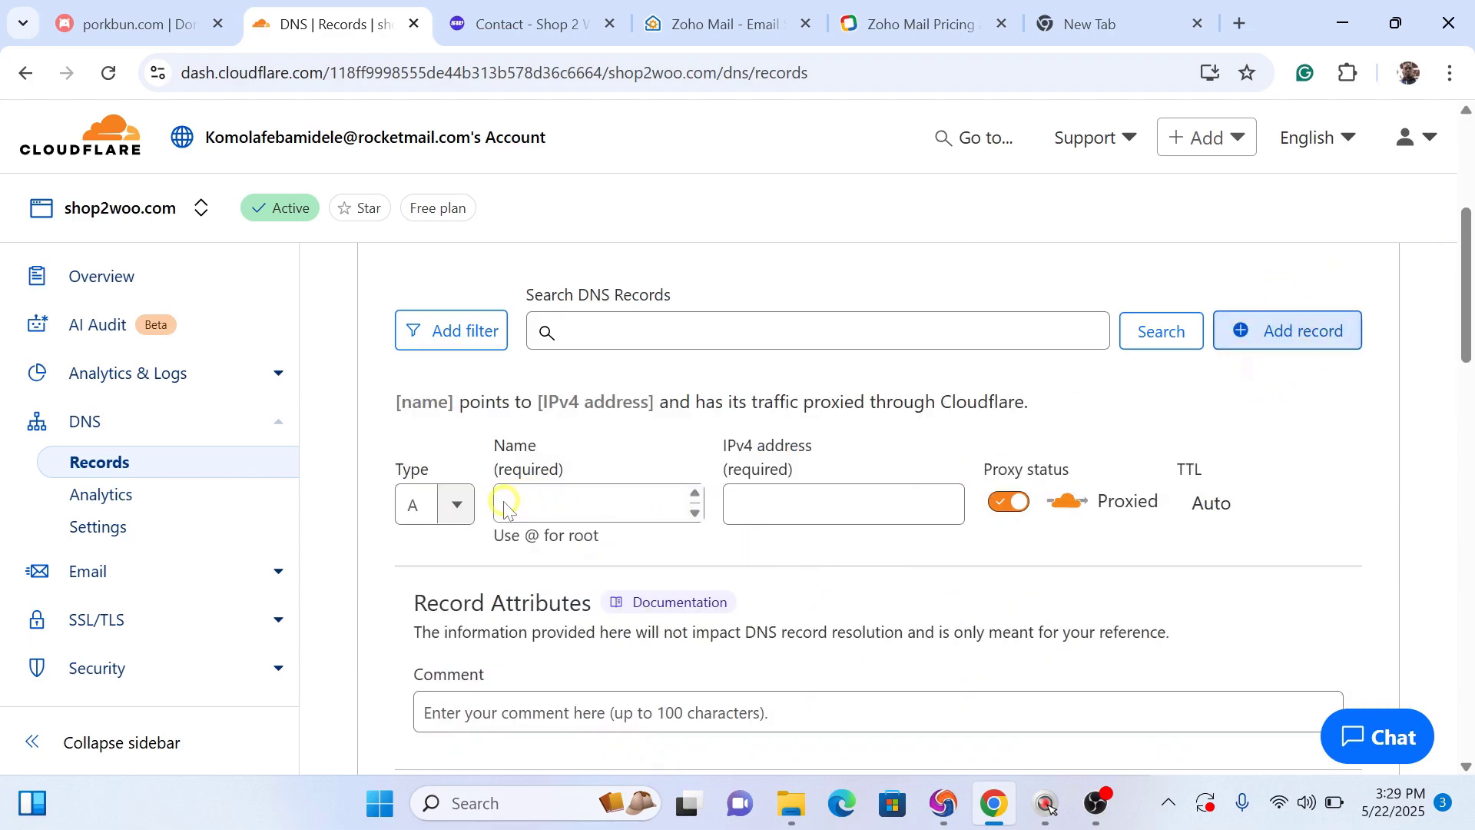
click(457, 505)
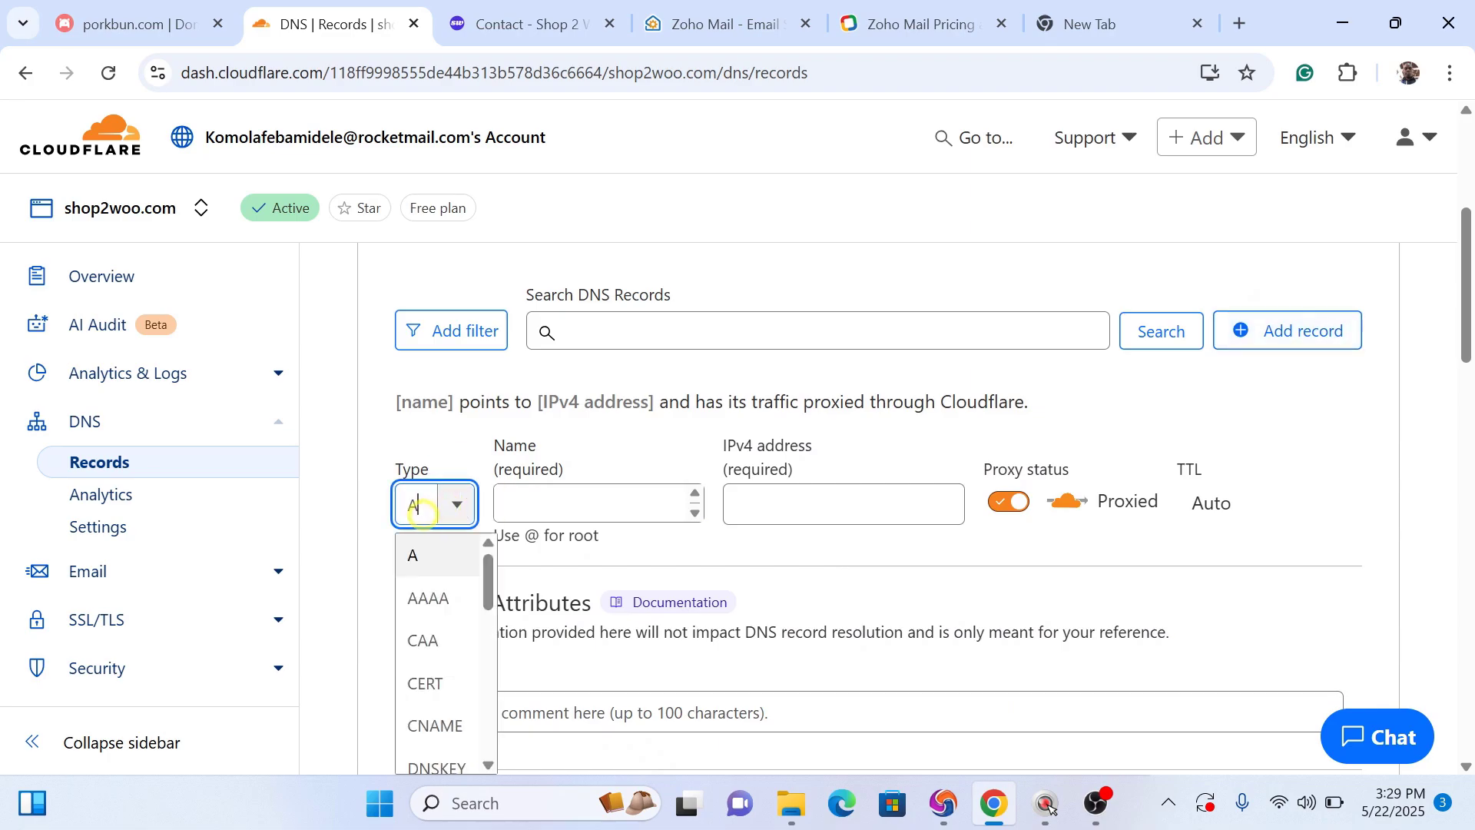
text(mx)
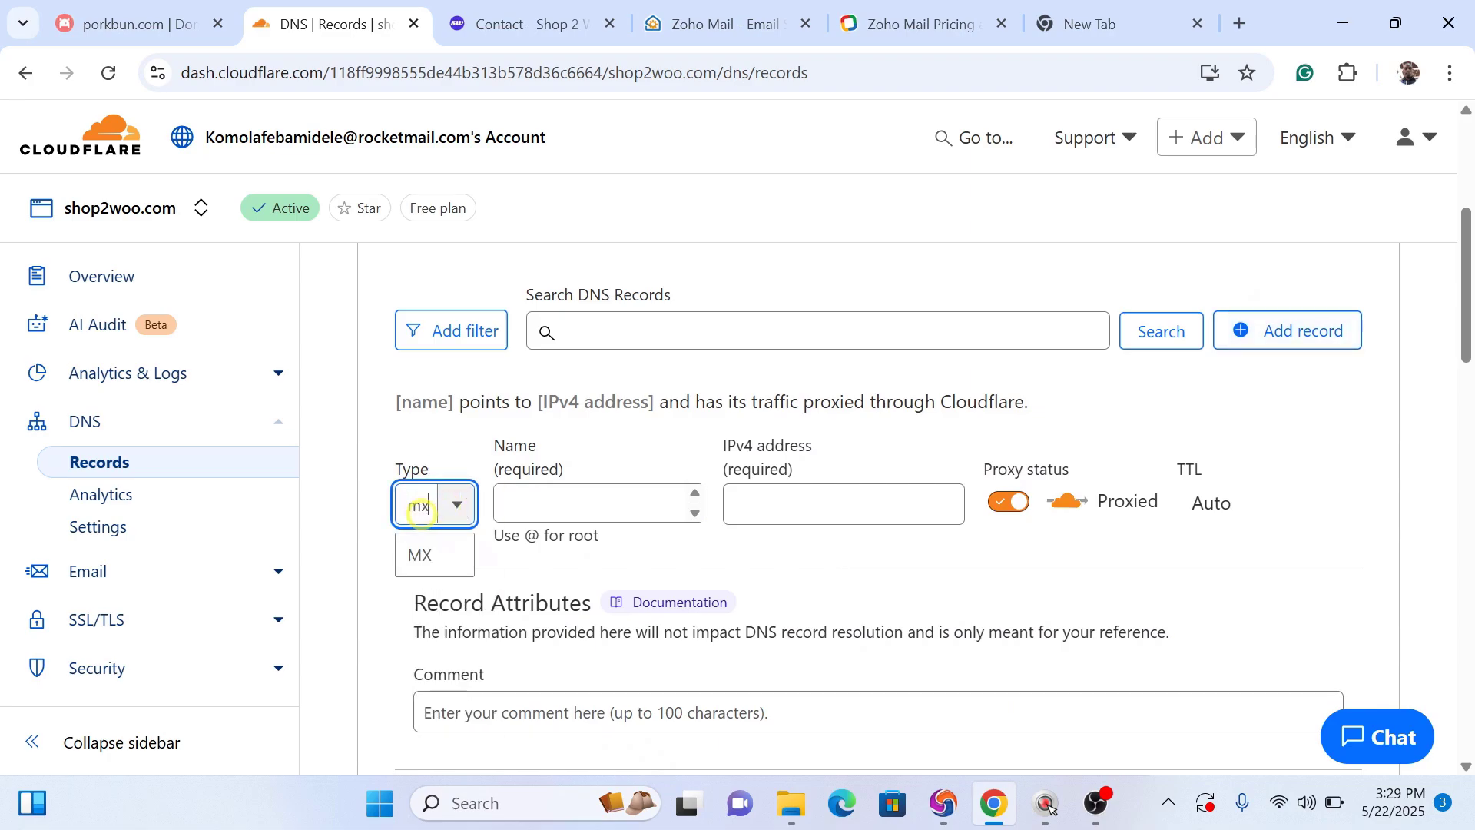
click(430, 553)
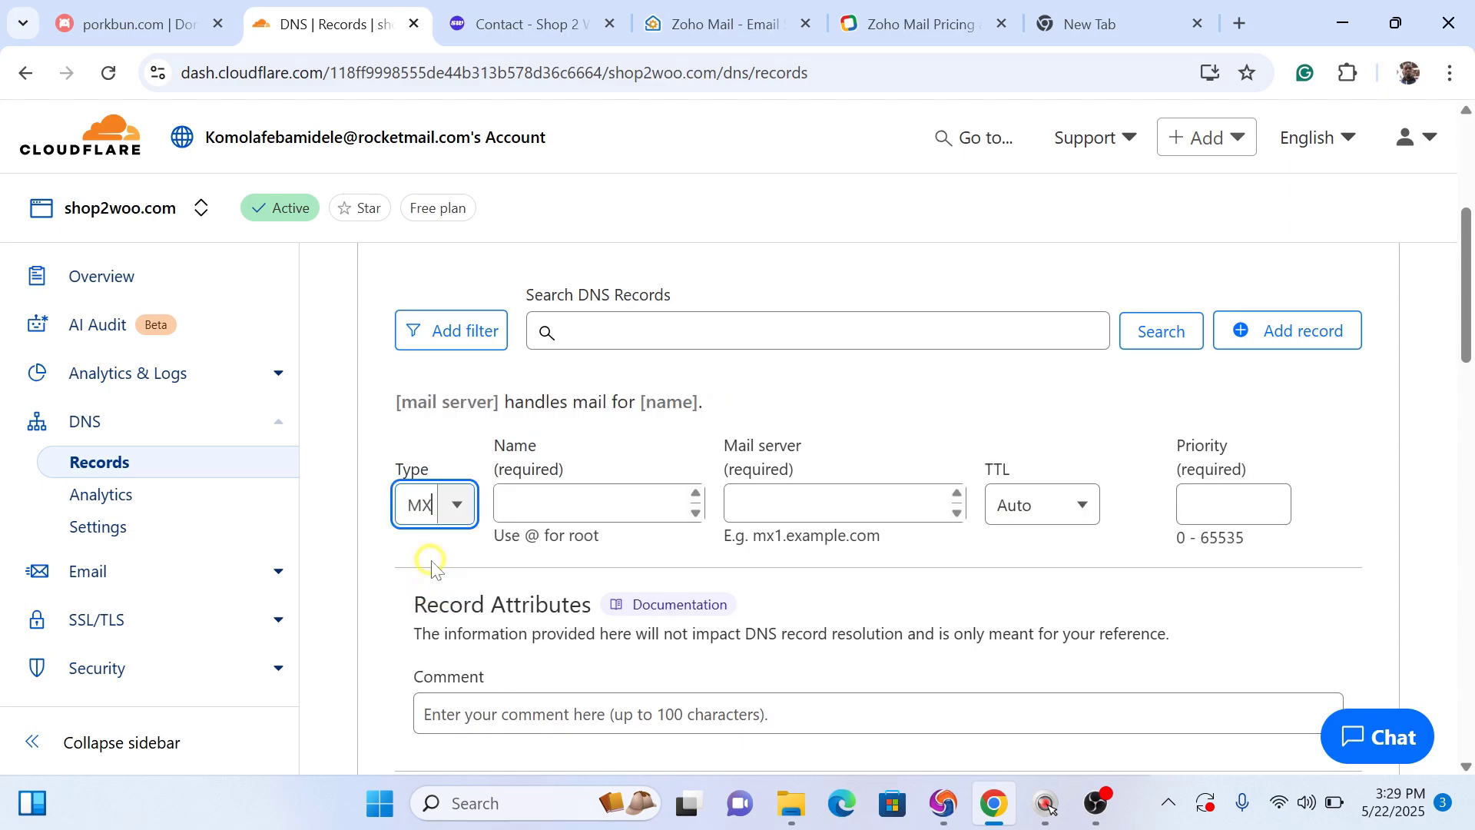
click(716, 30)
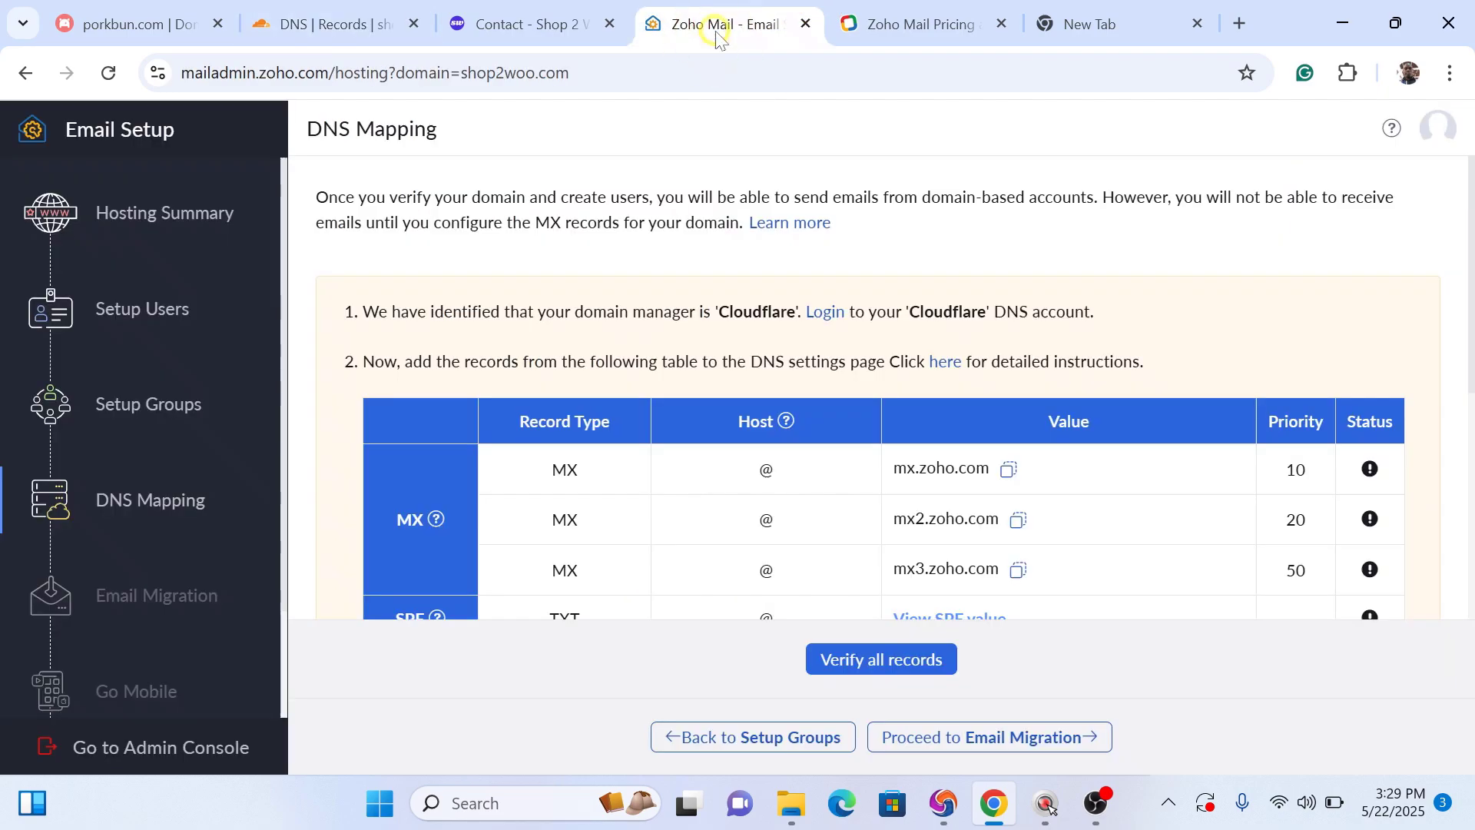
click(933, 459)
click(1001, 473)
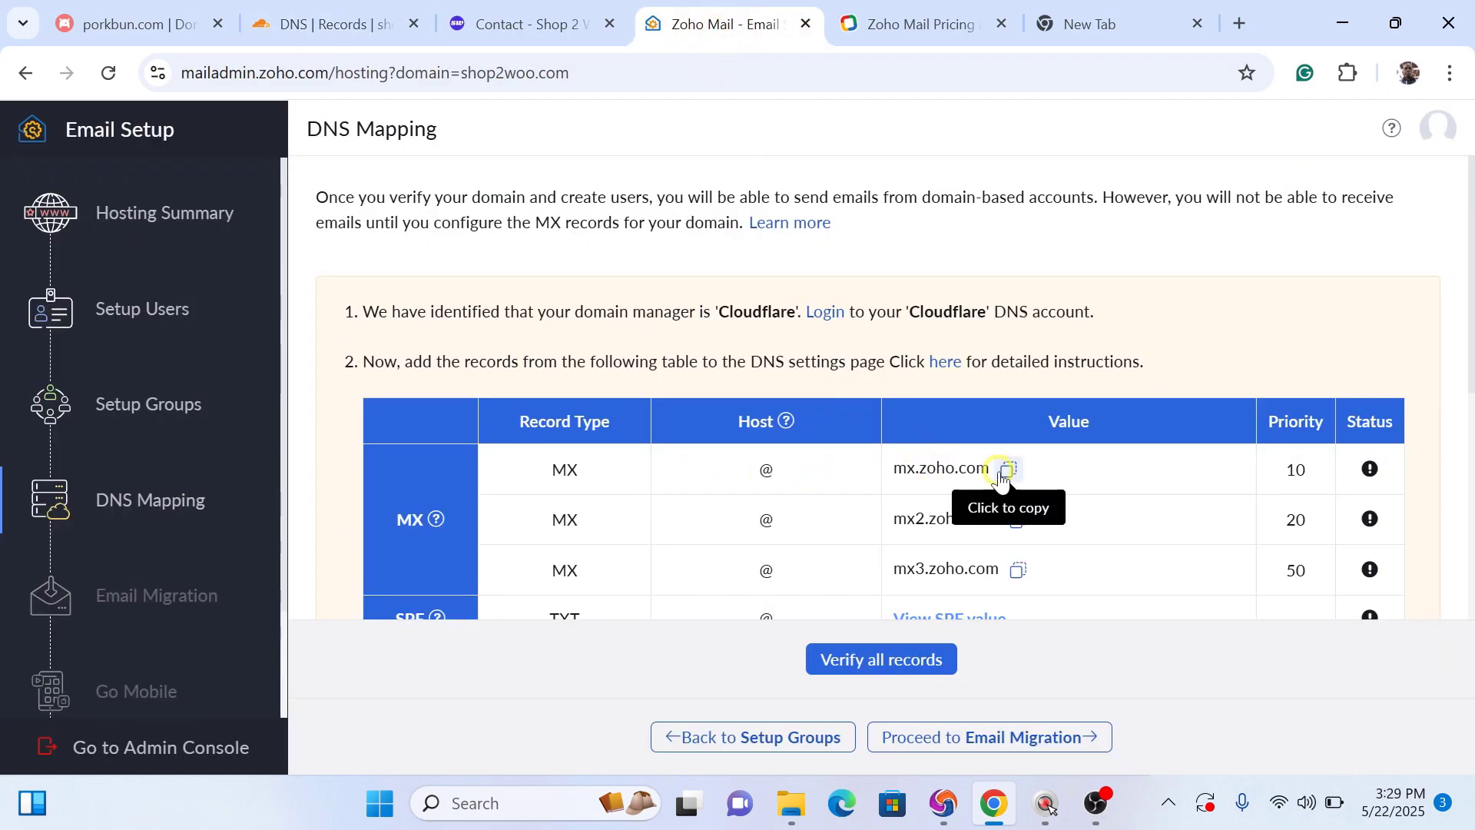
click(1006, 470)
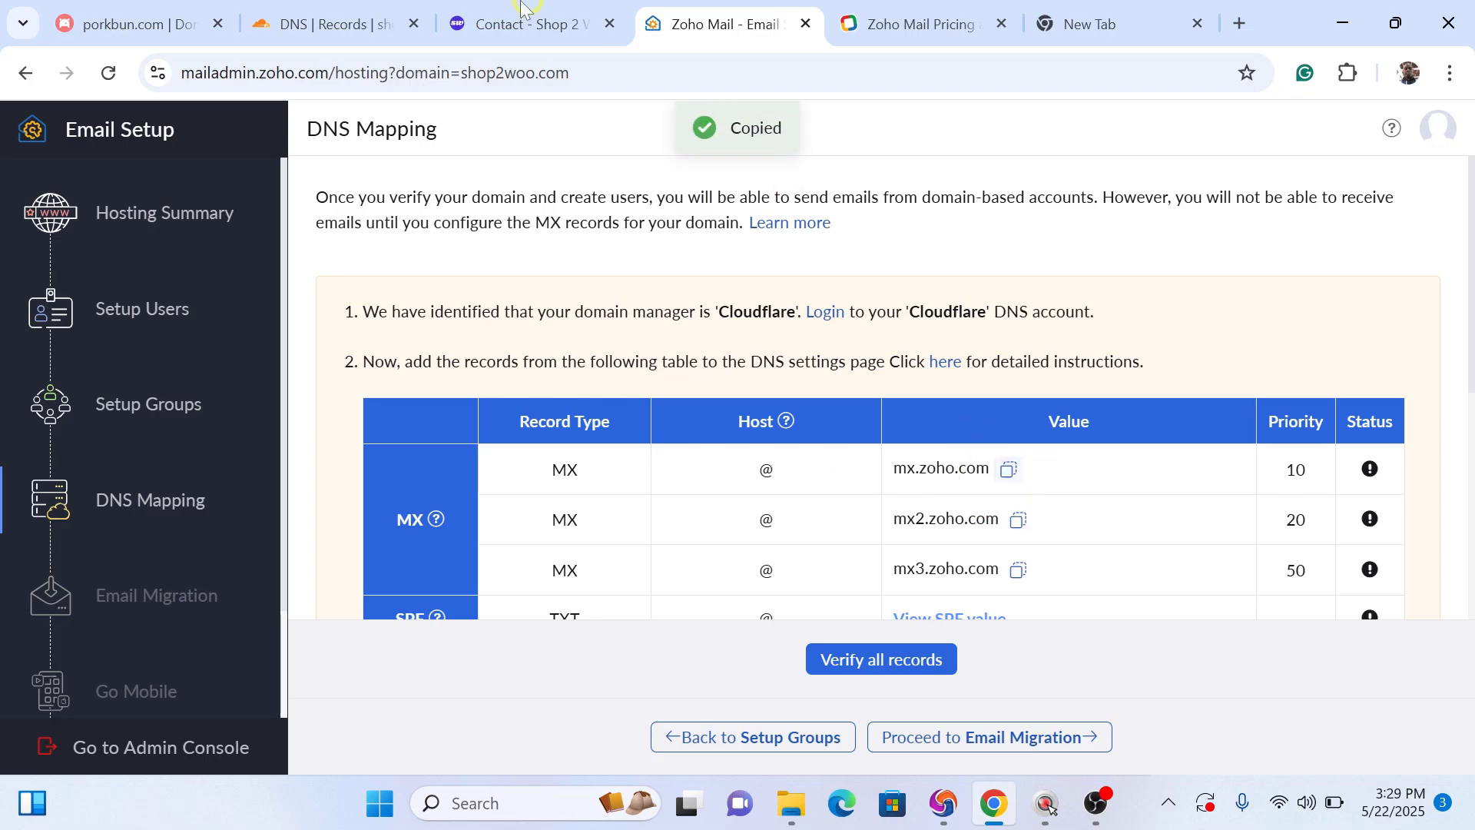
mouse_move(520, 10)
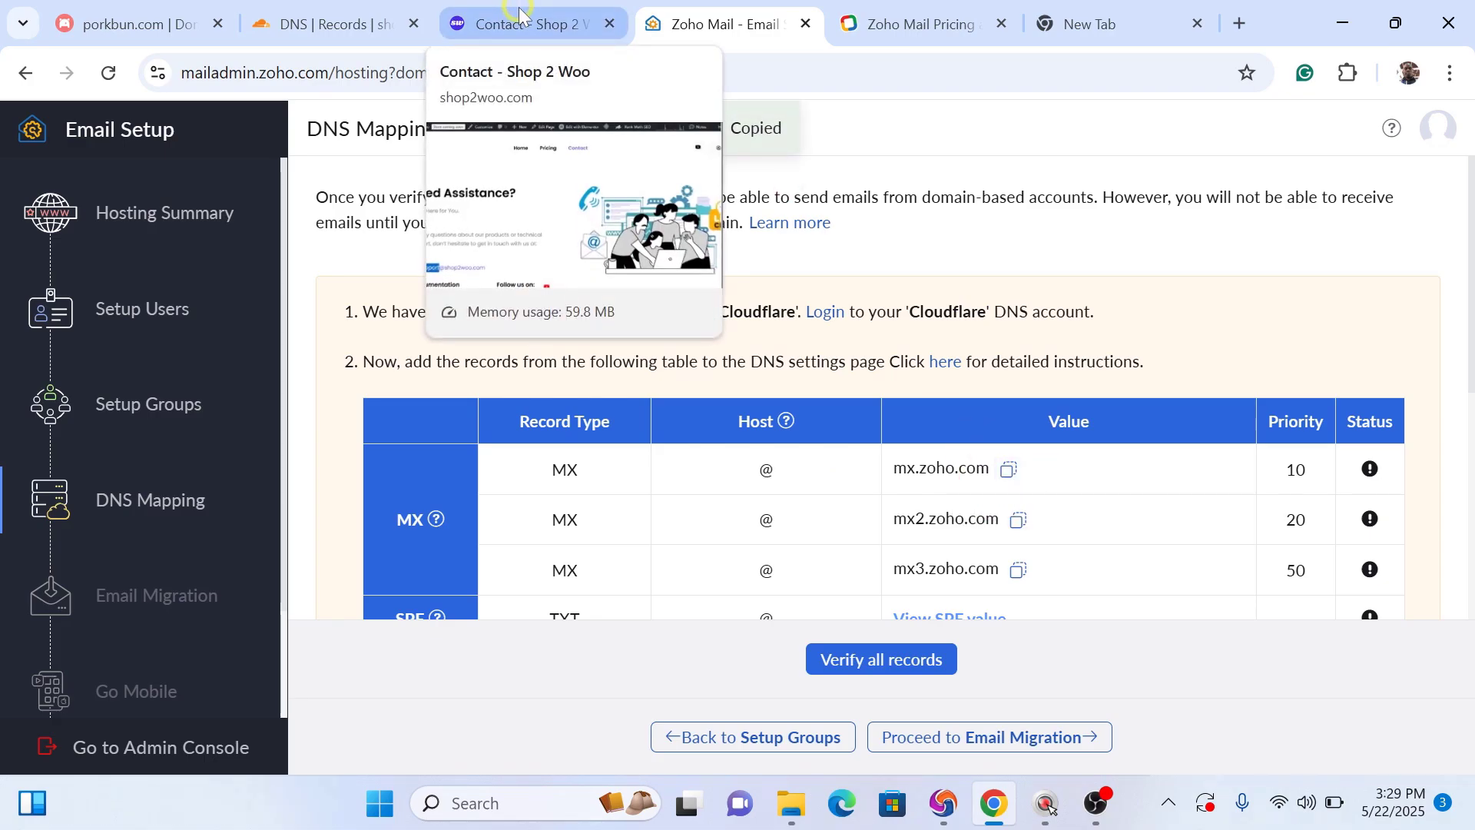
click(378, 26)
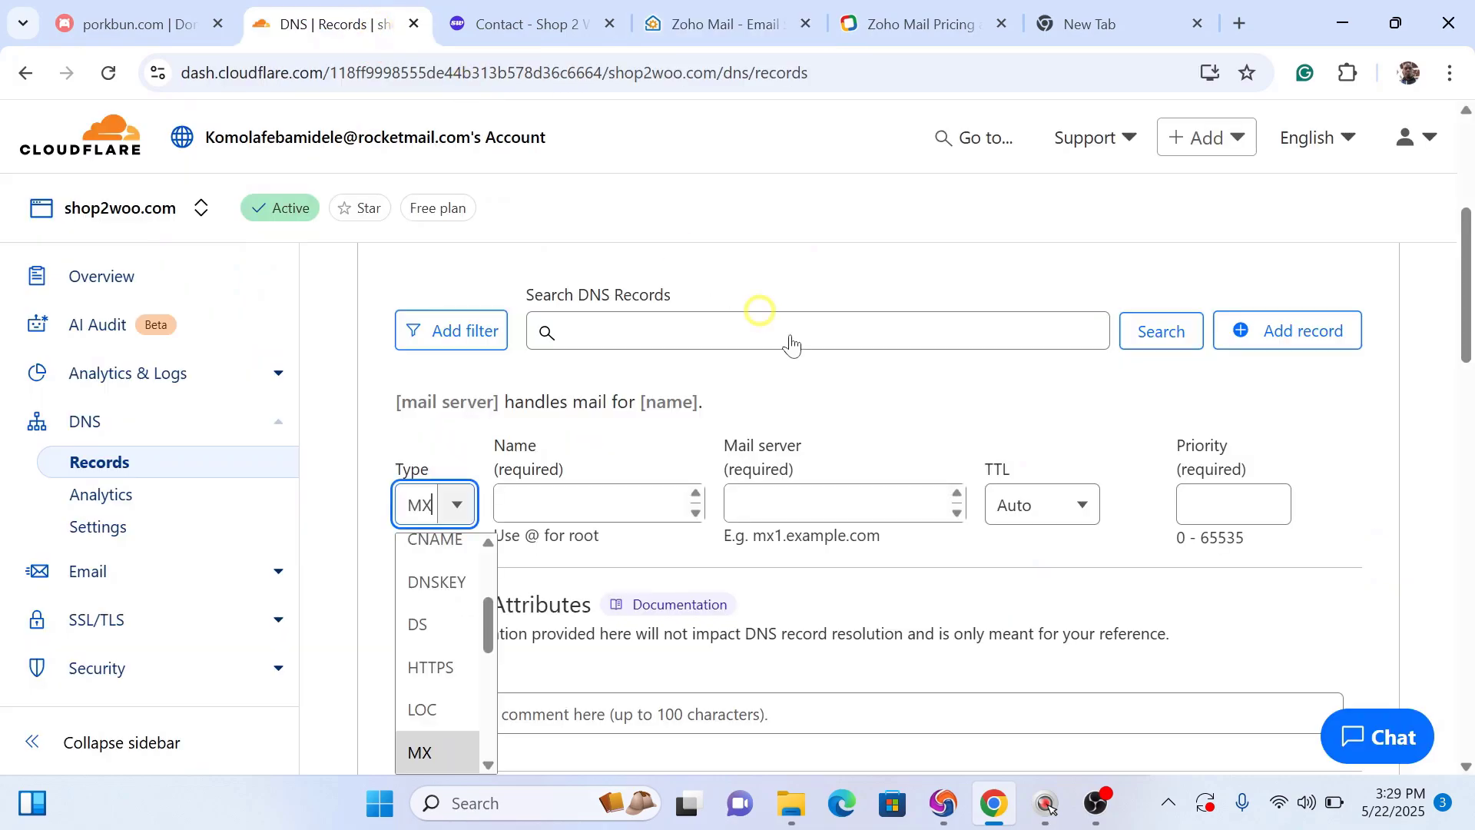
click(881, 495)
click(819, 493)
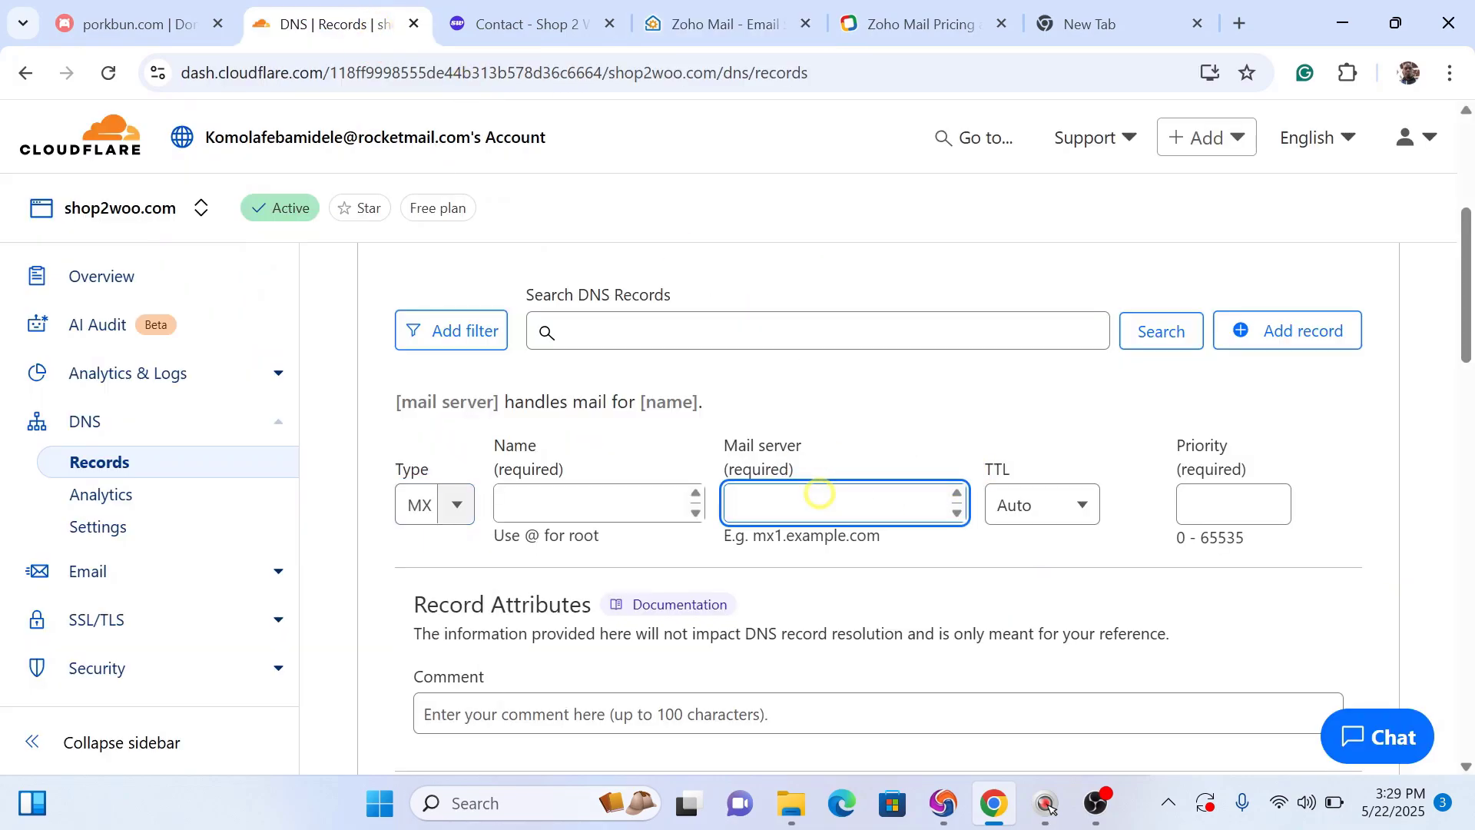
key(ctrl+v)
Step: Give the mx.zoho.com record name @ and priority 10, then save it
click(607, 504)
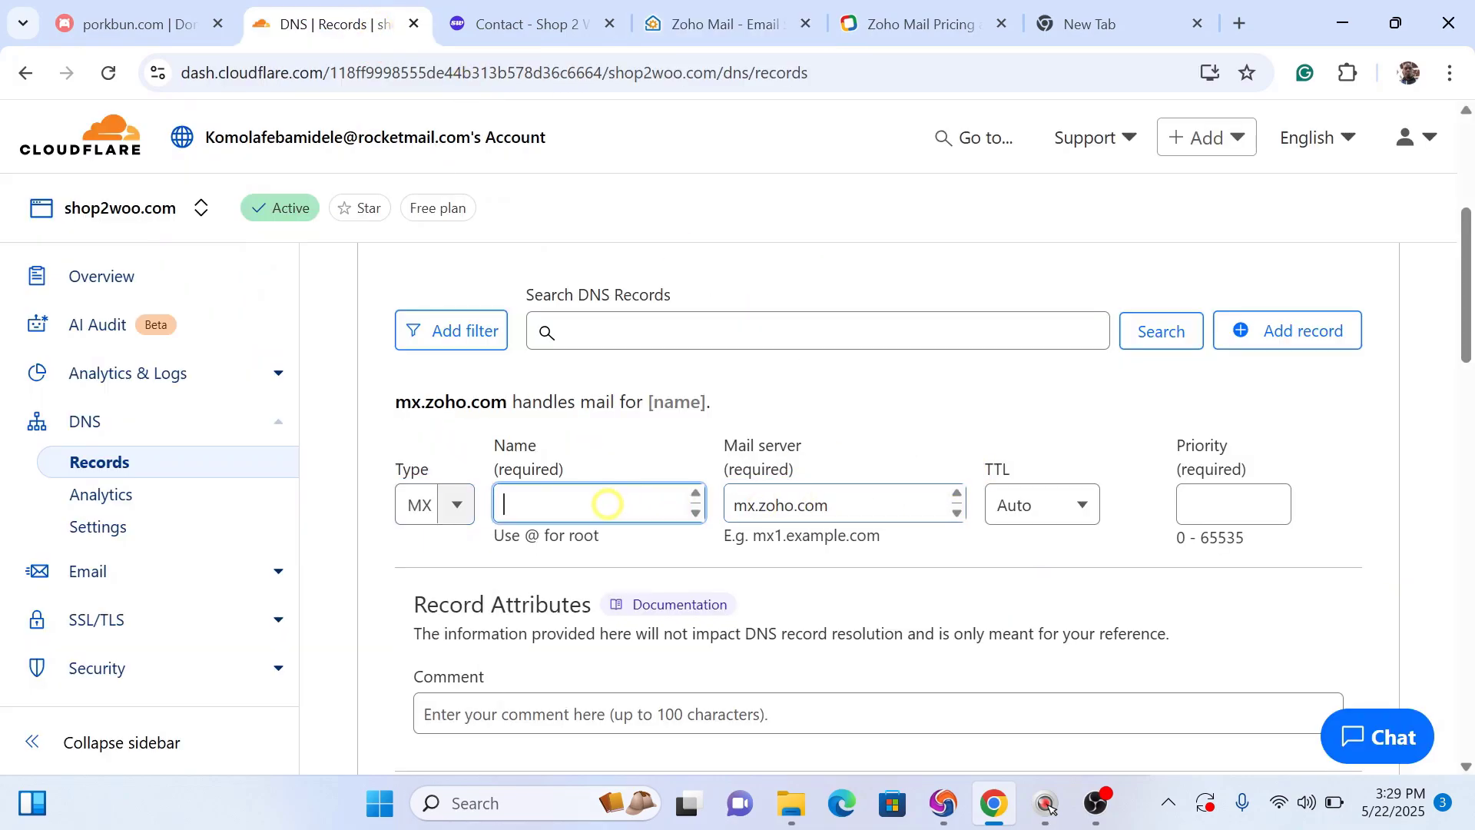
text(@)
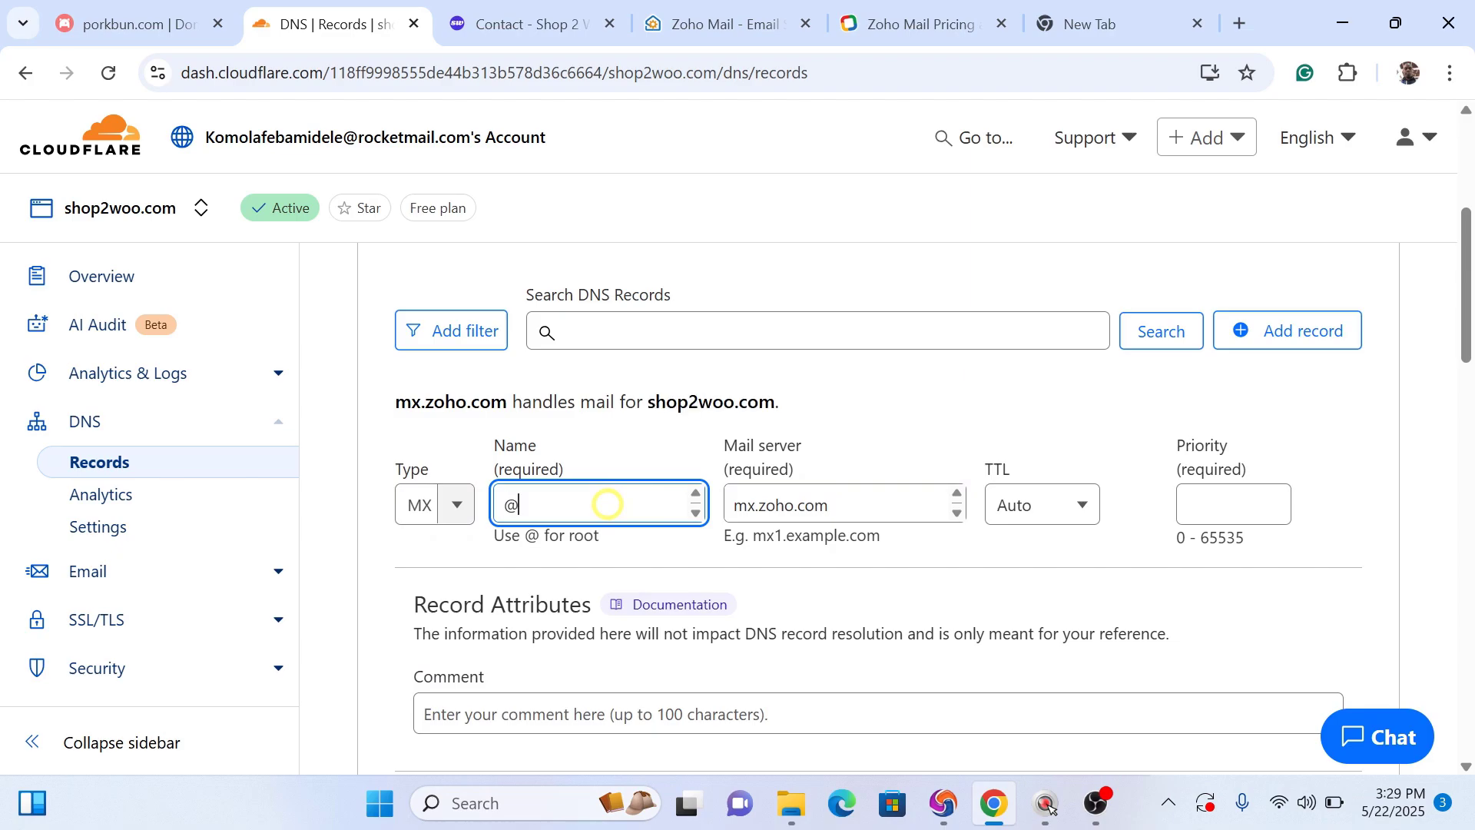
click(1032, 524)
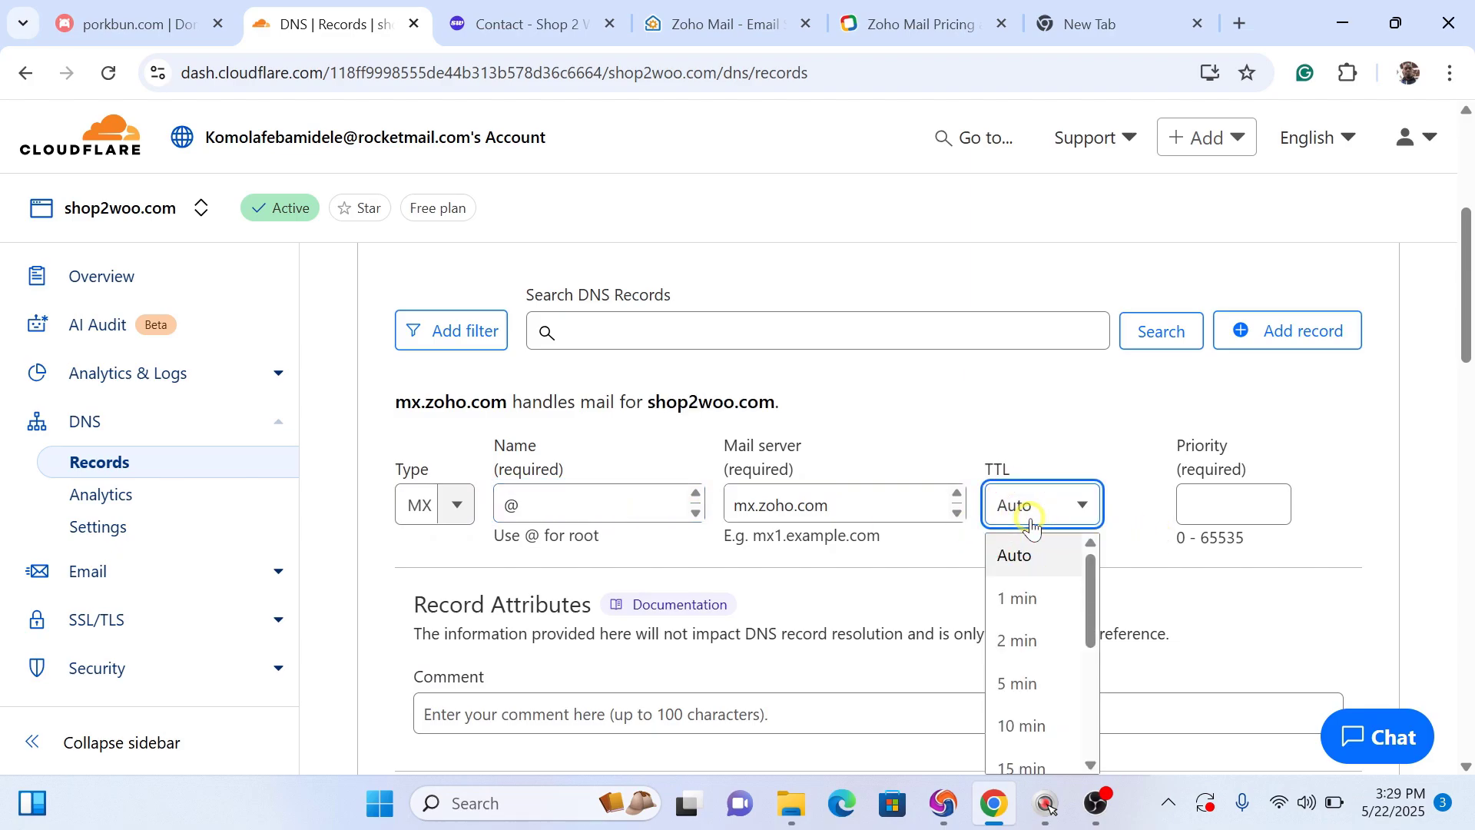
drag(1097, 605, 1091, 644)
click(1213, 513)
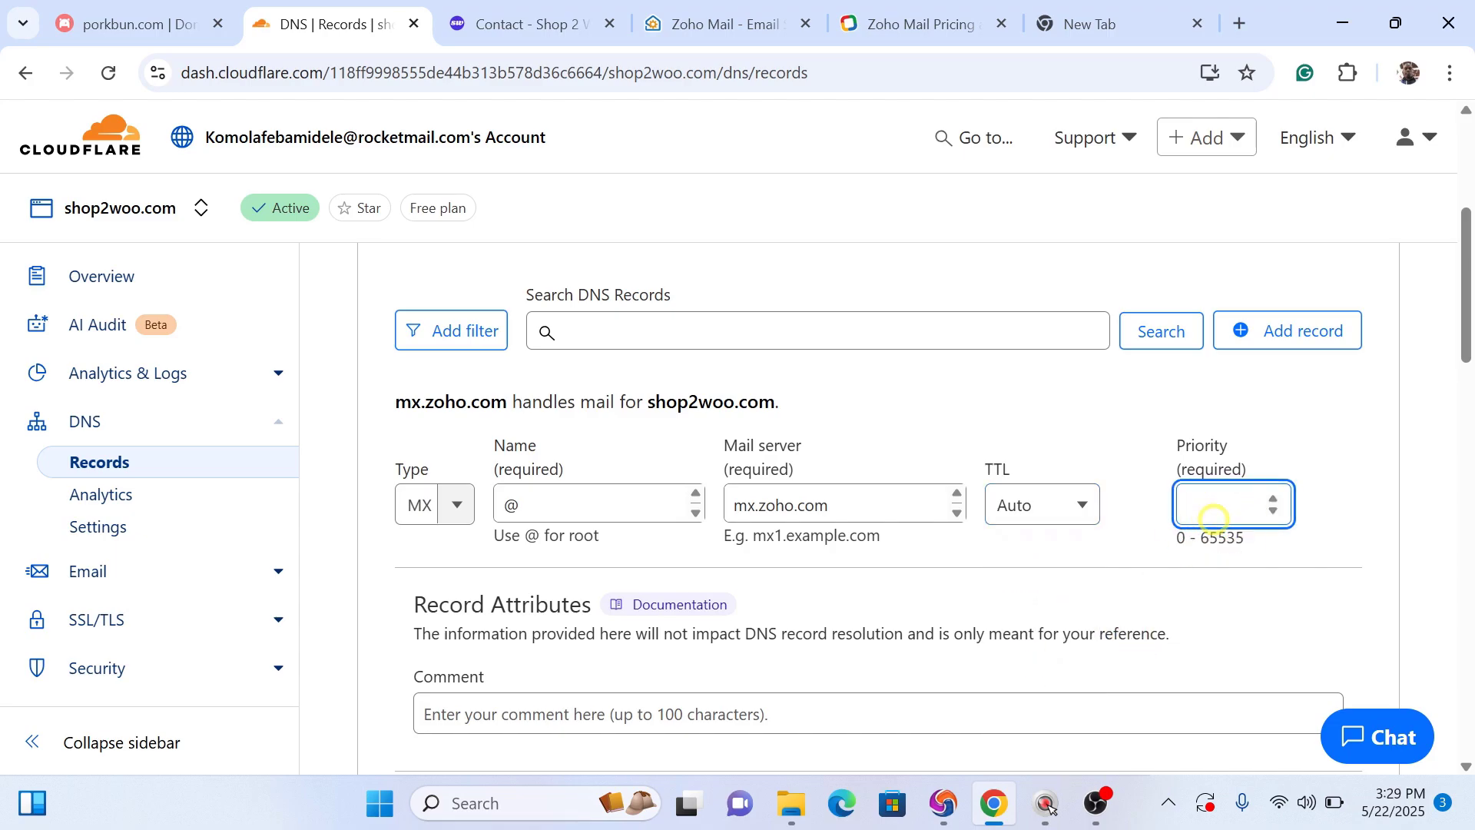
click(1203, 509)
text(10)
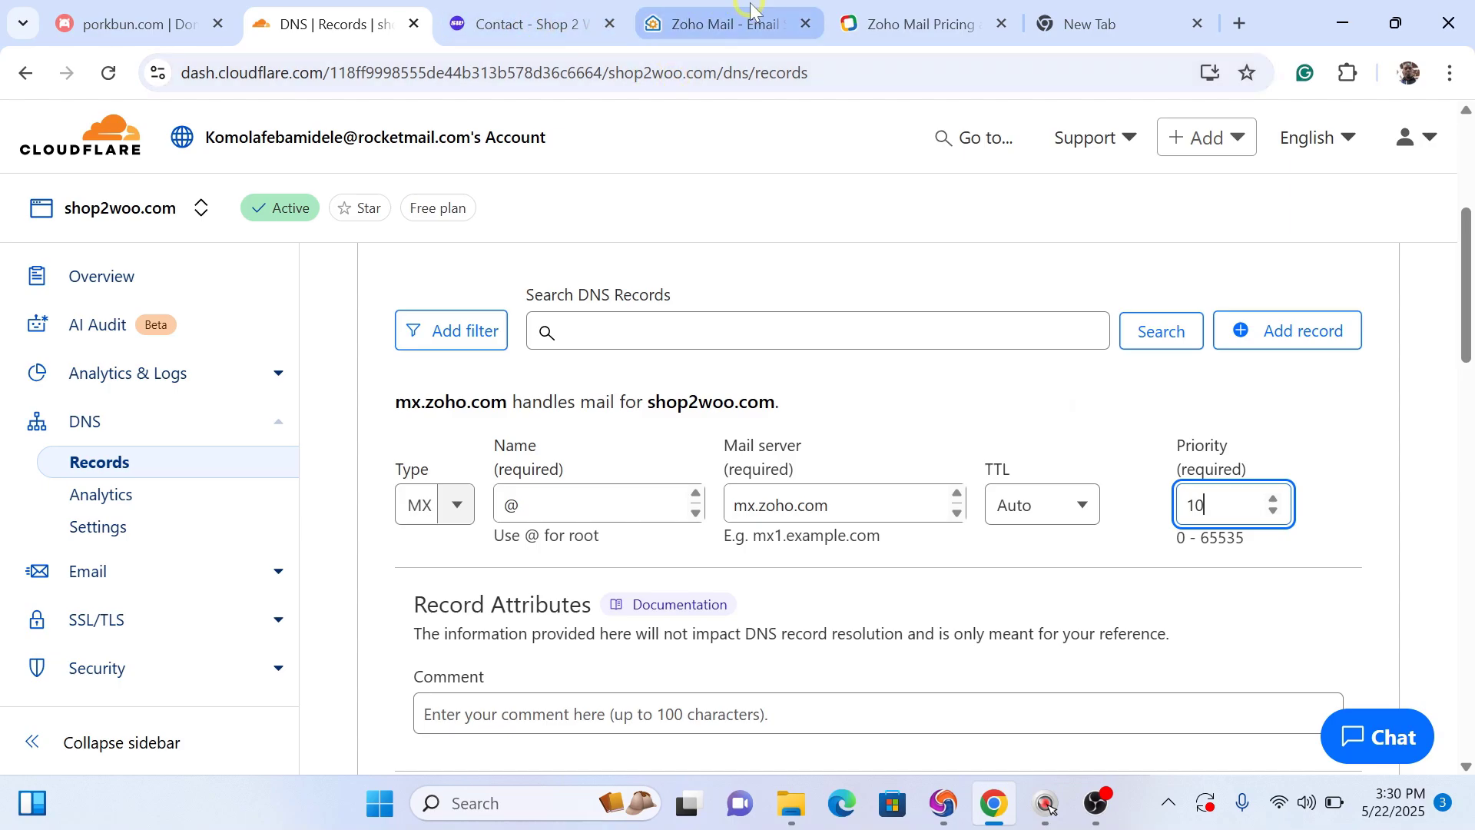
click(764, 24)
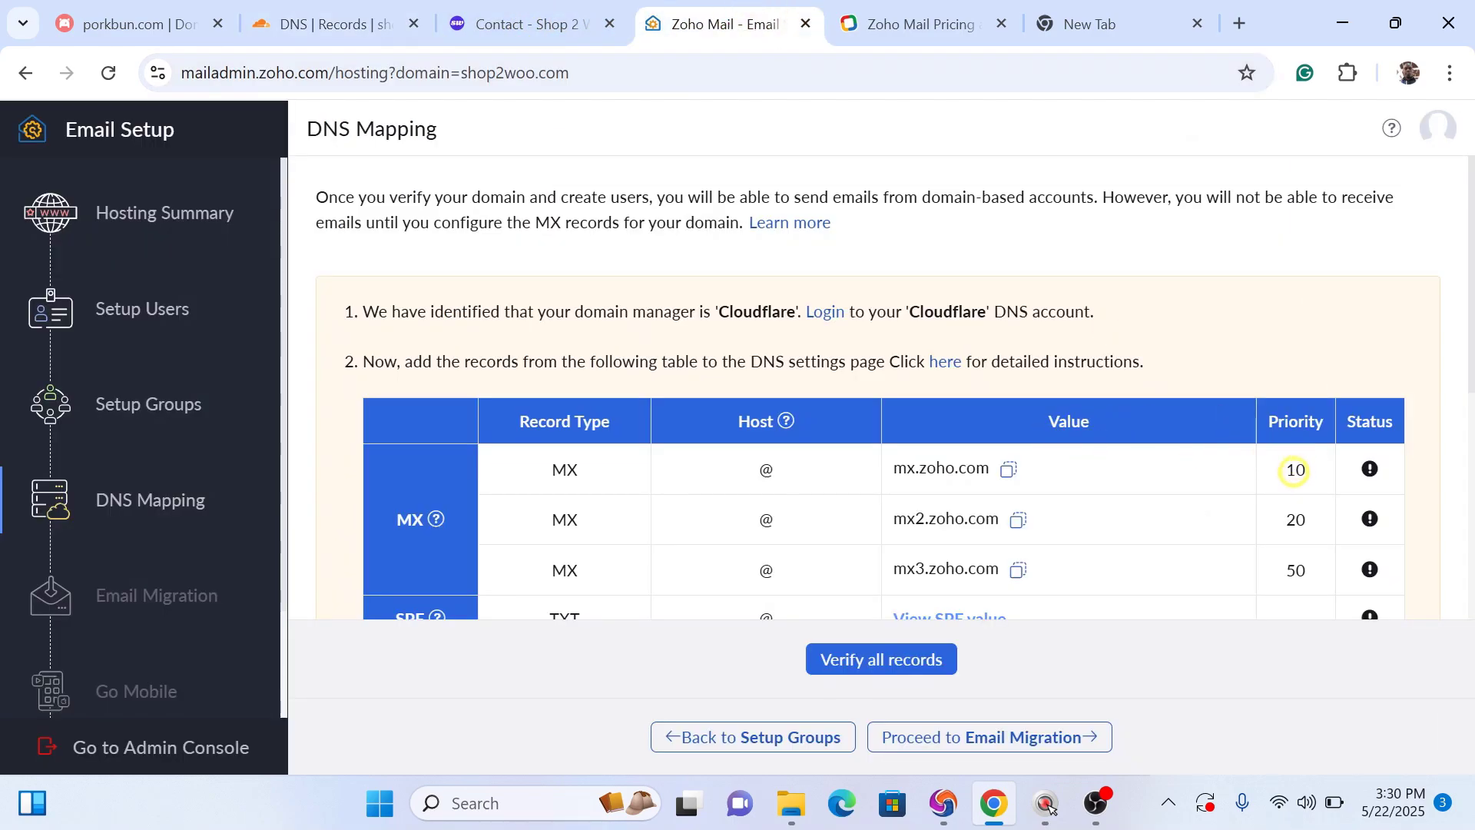
click(332, 22)
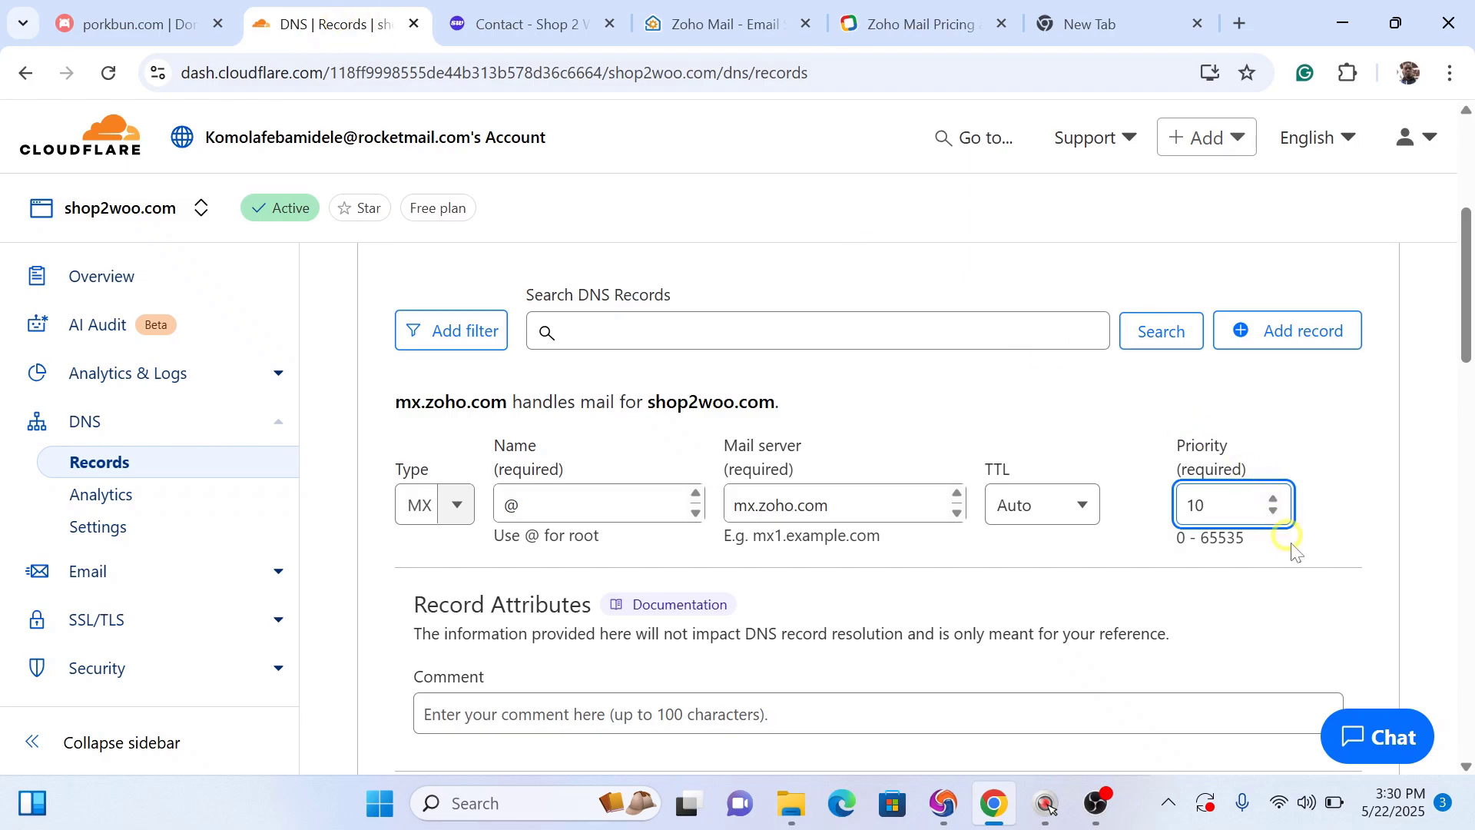
click(1318, 507)
drag(1465, 306, 1439, 358)
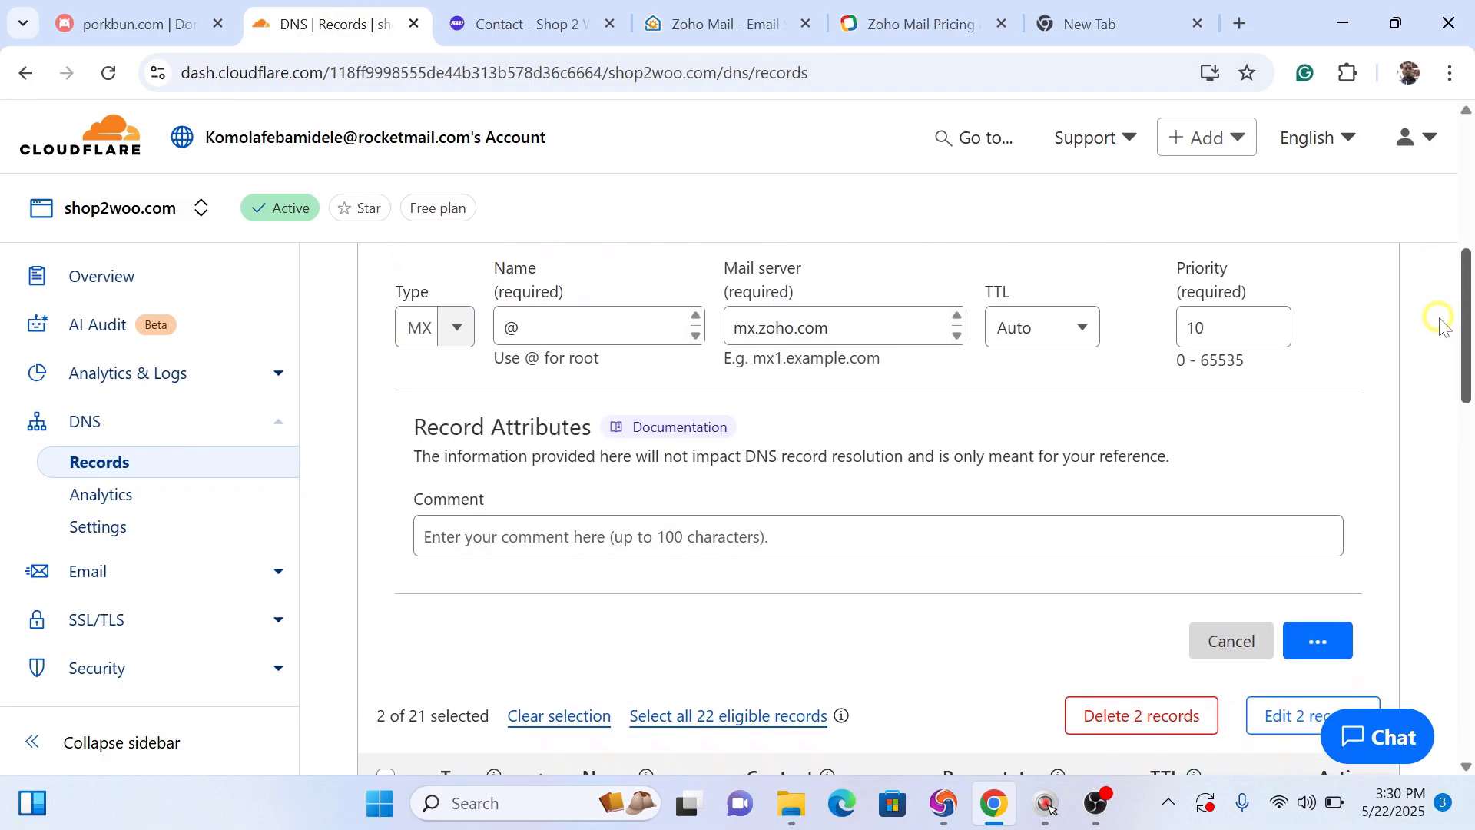
scroll(1439, 358, down, 1)
Step: Add a second MX record: name @, mail server mx2.zoho.com, priority 20
click(1284, 355)
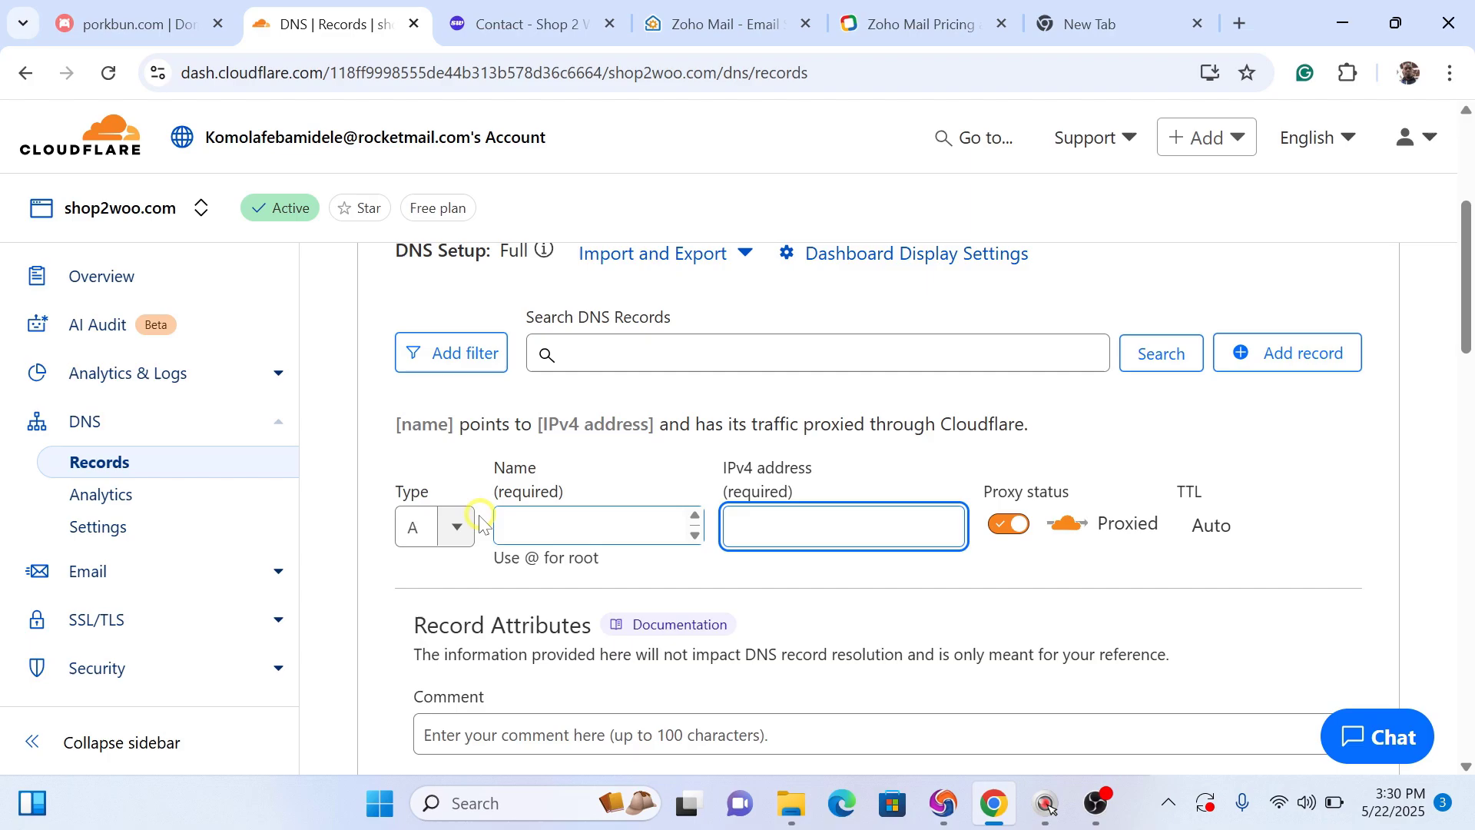
click(423, 529)
text(mx)
click(420, 576)
click(584, 526)
text(@)
click(762, 527)
key(ctrl+v)
click(1222, 527)
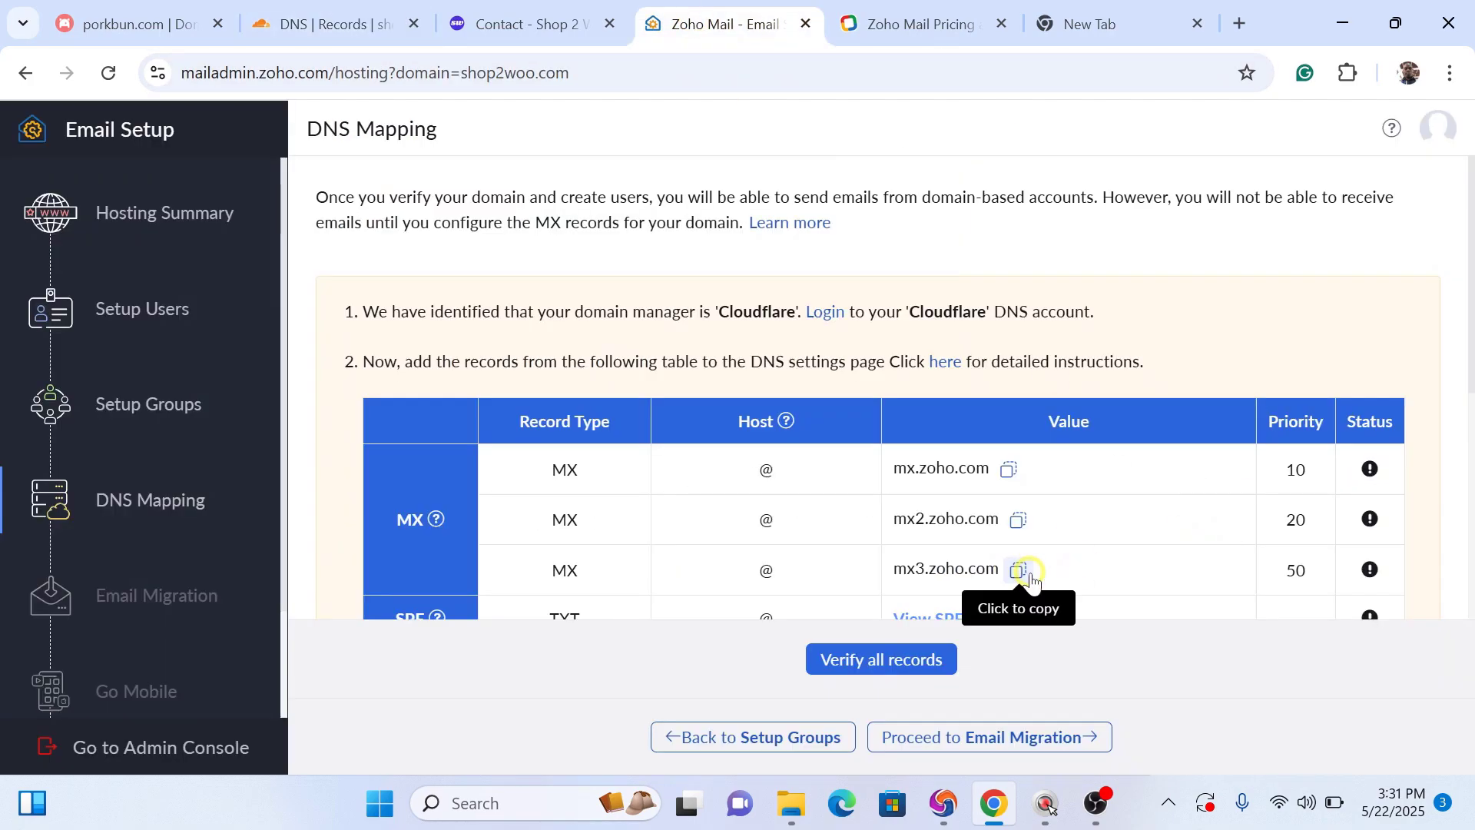
click(1014, 566)
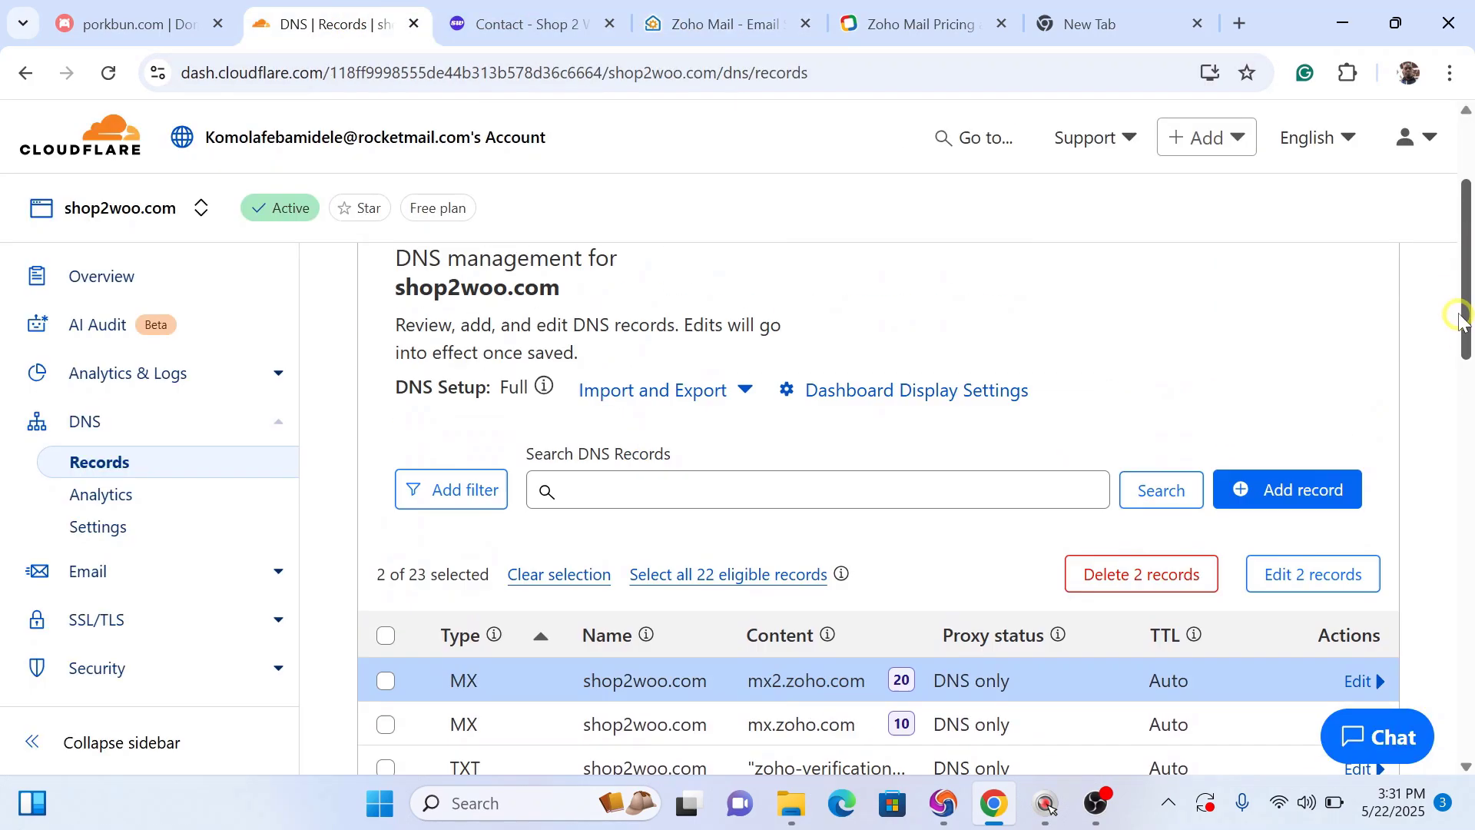
drag(1463, 321, 1463, 306)
drag(1462, 237, 1462, 273)
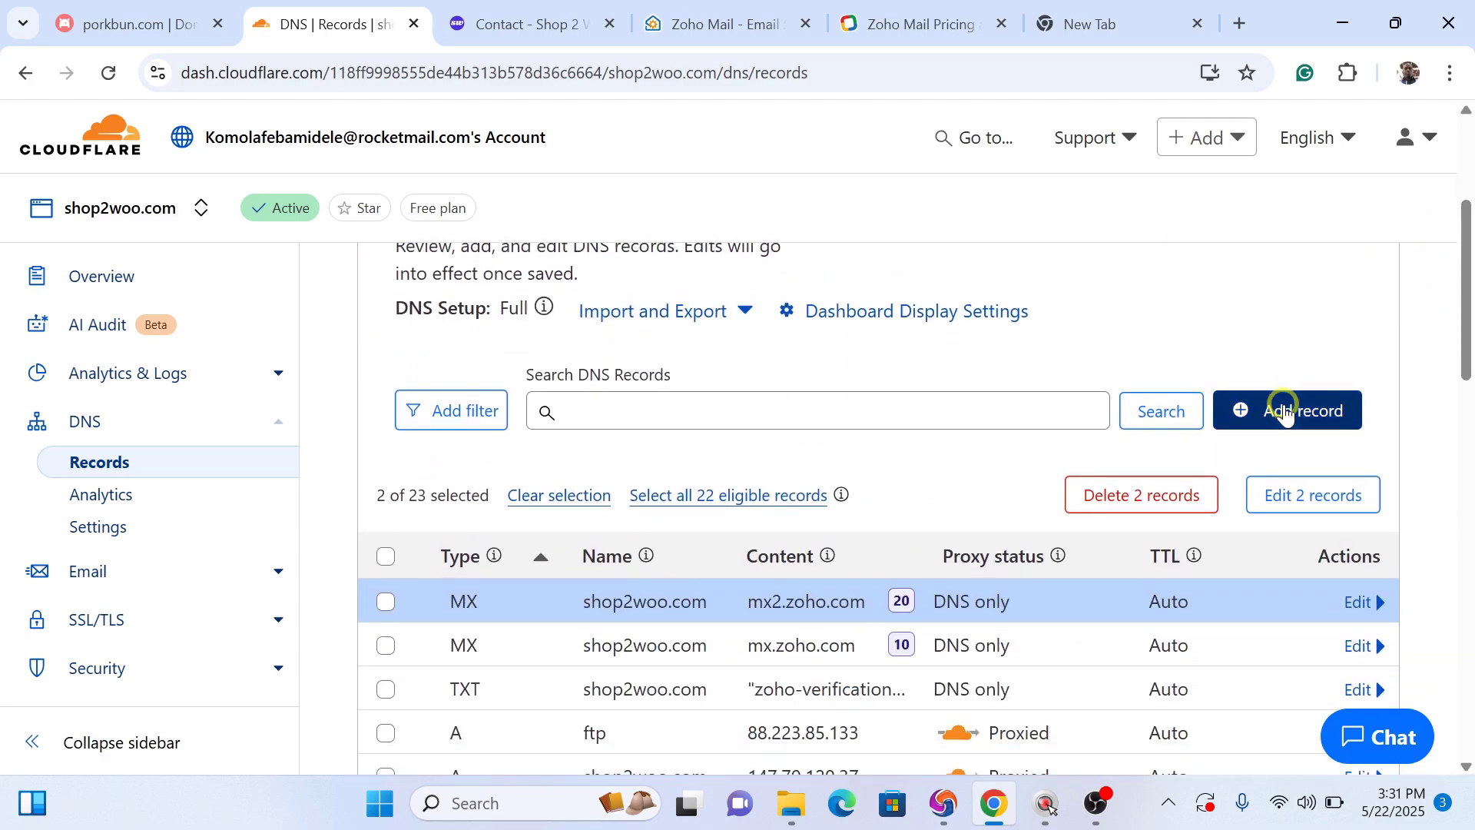
Step: Add a third MX record: name @, mail server mx3.zoho.com, priority 50
click(1284, 411)
click(451, 586)
text(mx)
click(419, 636)
click(584, 585)
text(@)
click(843, 587)
key(ctrl+v)
click(1225, 586)
text(50)
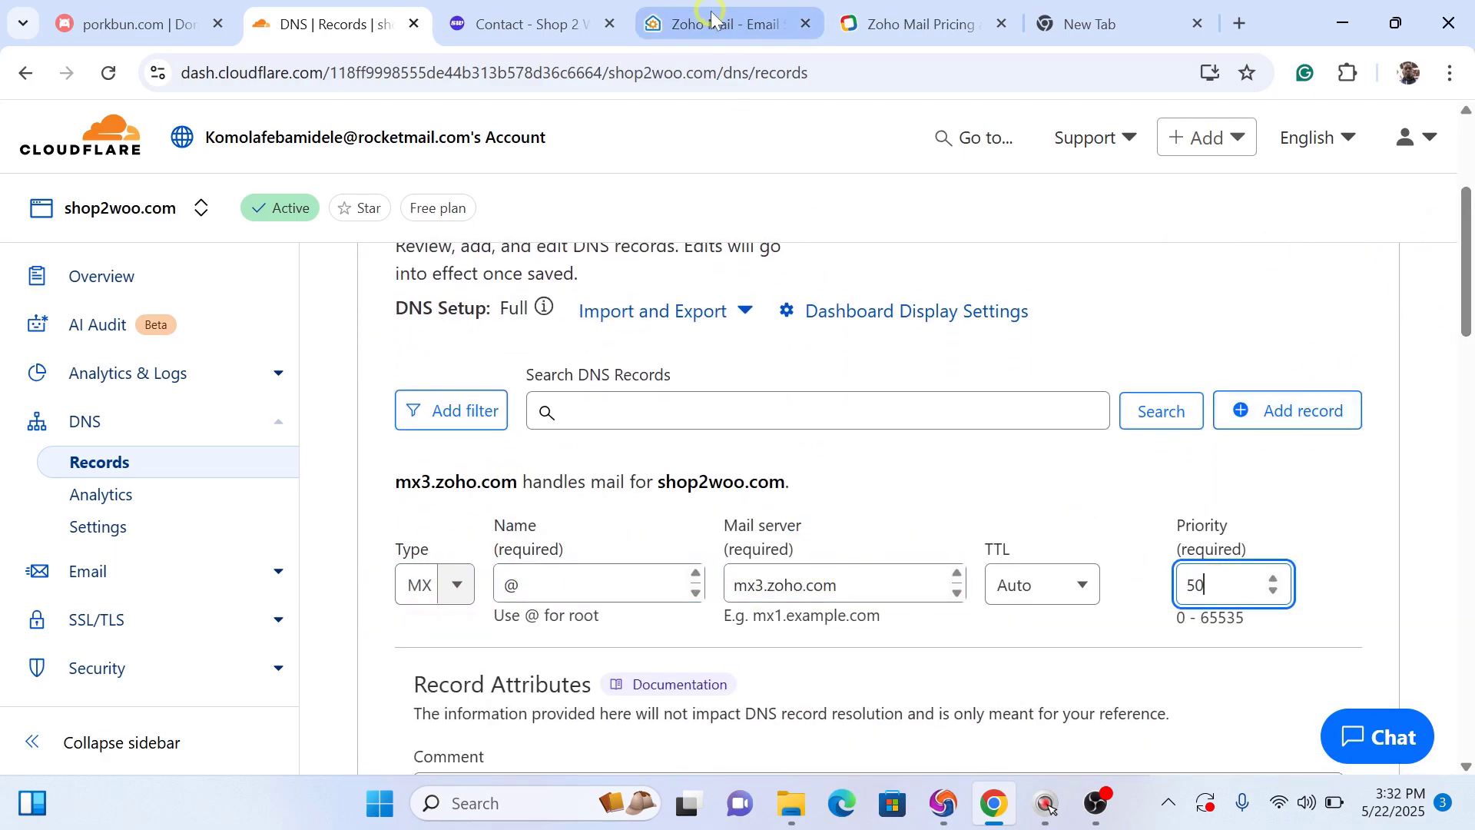
click(1328, 470)
drag(1465, 323, 1465, 249)
right_click(1465, 250)
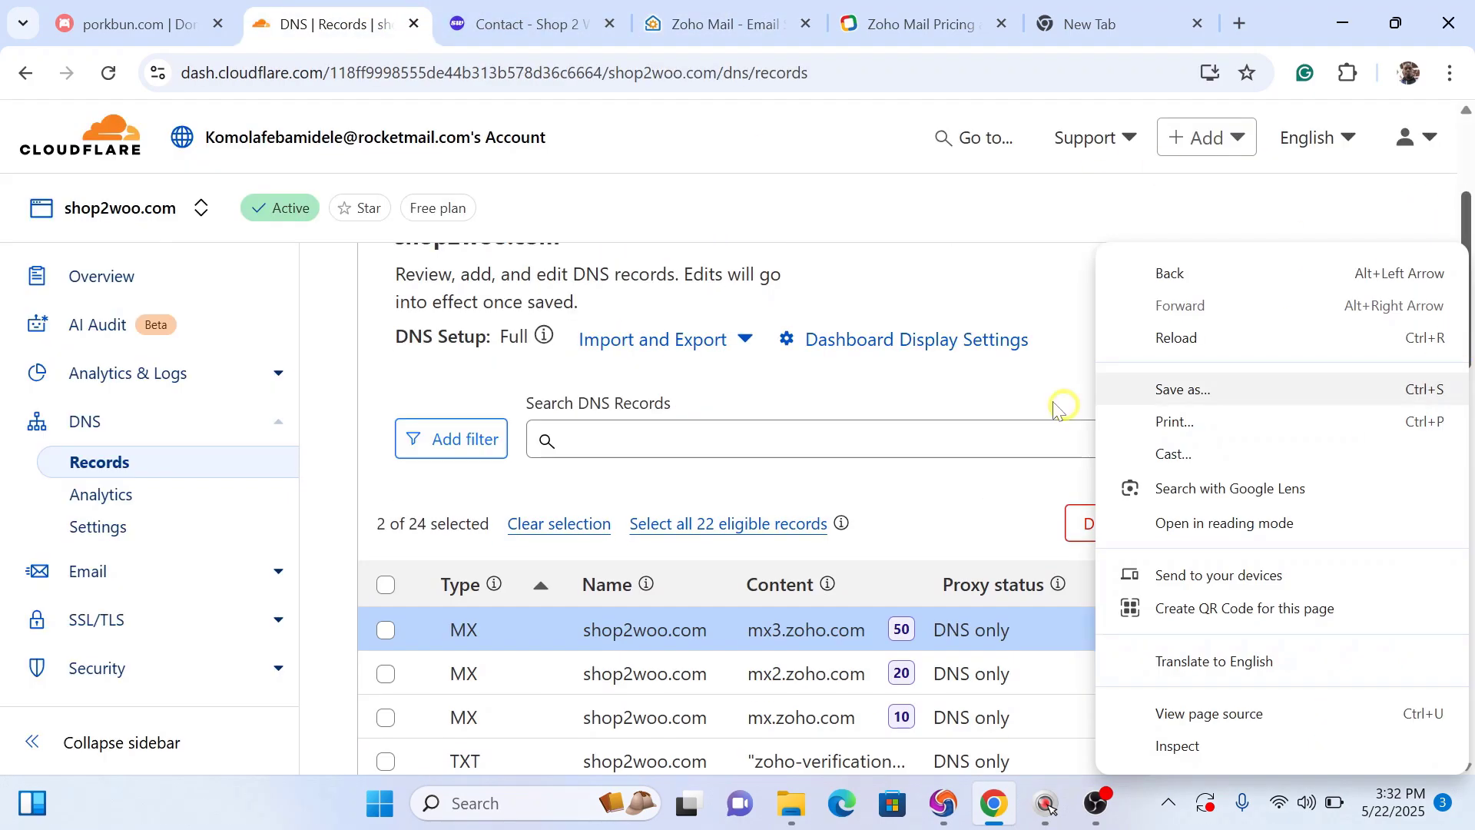
click(1007, 384)
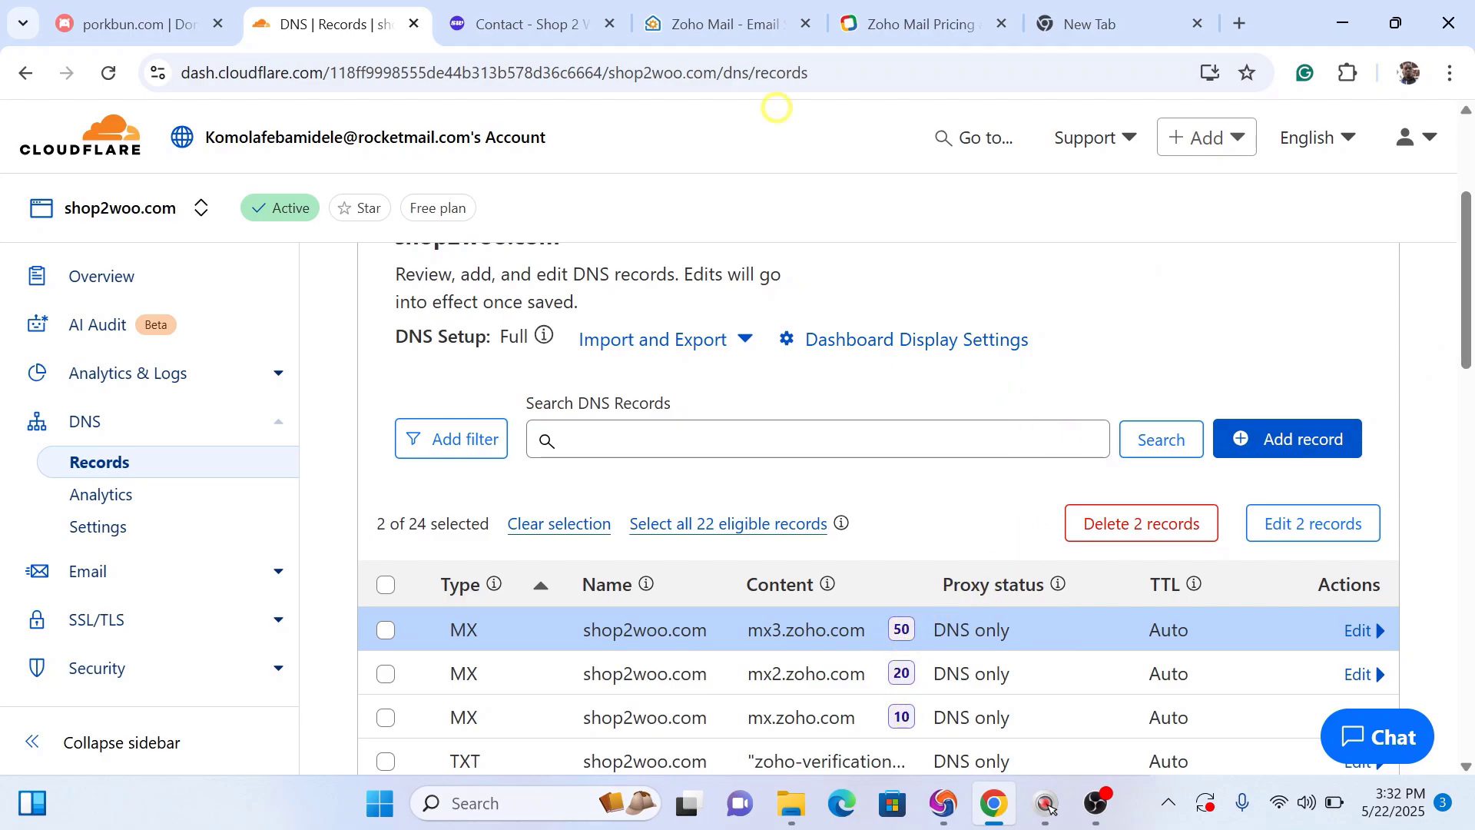
click(720, 21)
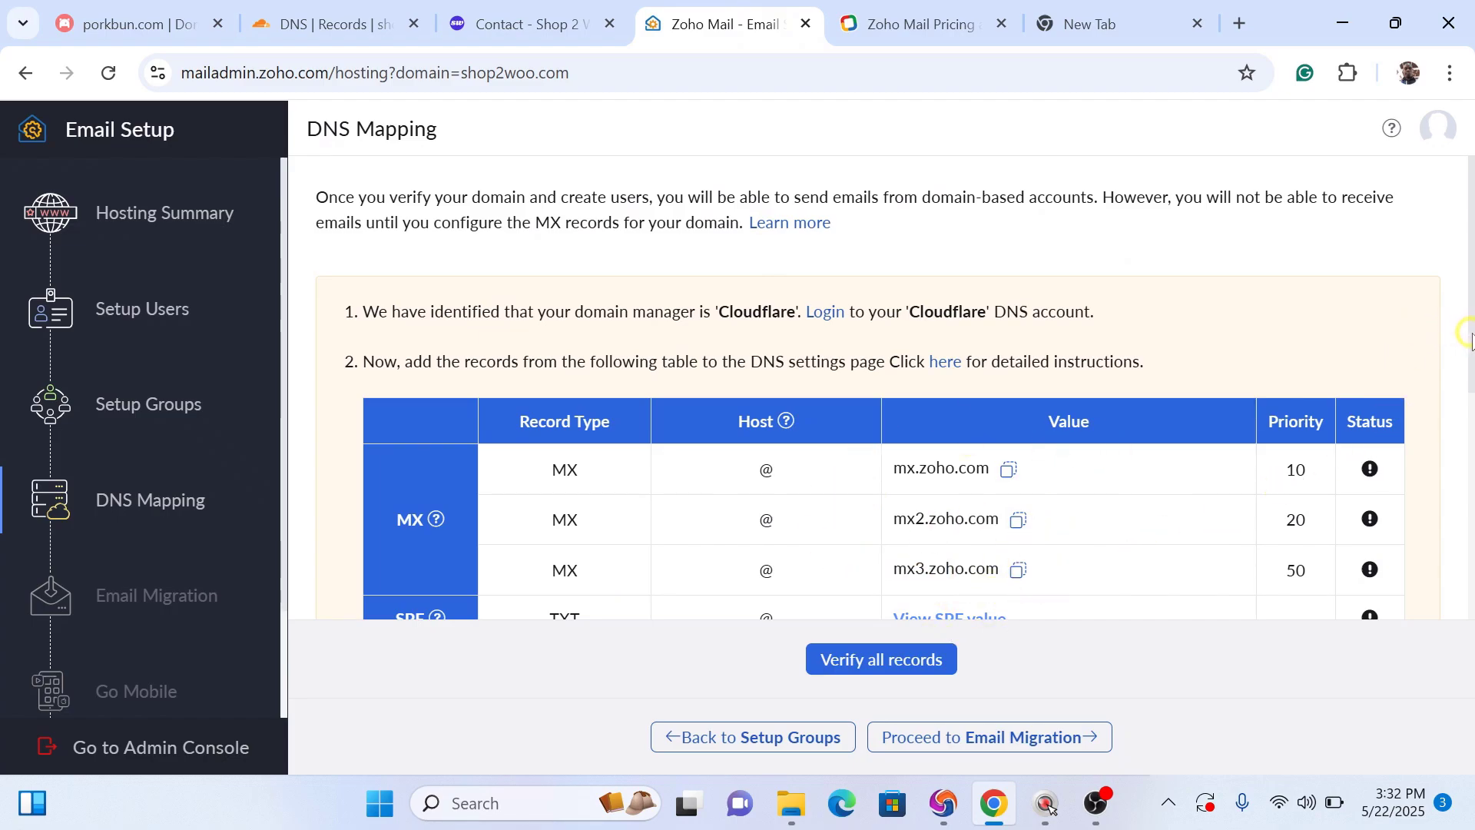
Step: Start a new Cloudflare DNS record with type TXT
drag(1468, 334, 1467, 442)
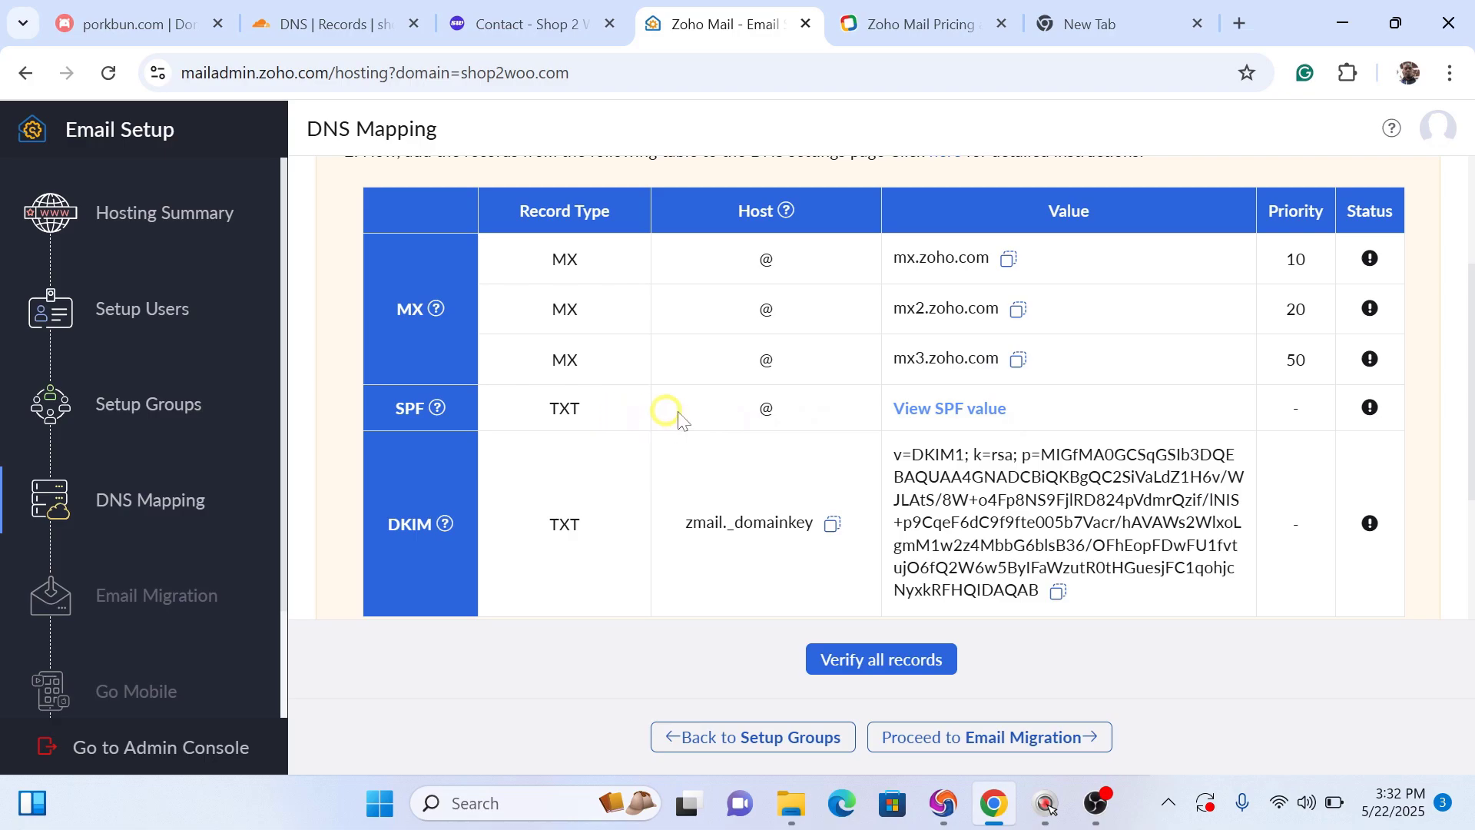
click(332, 24)
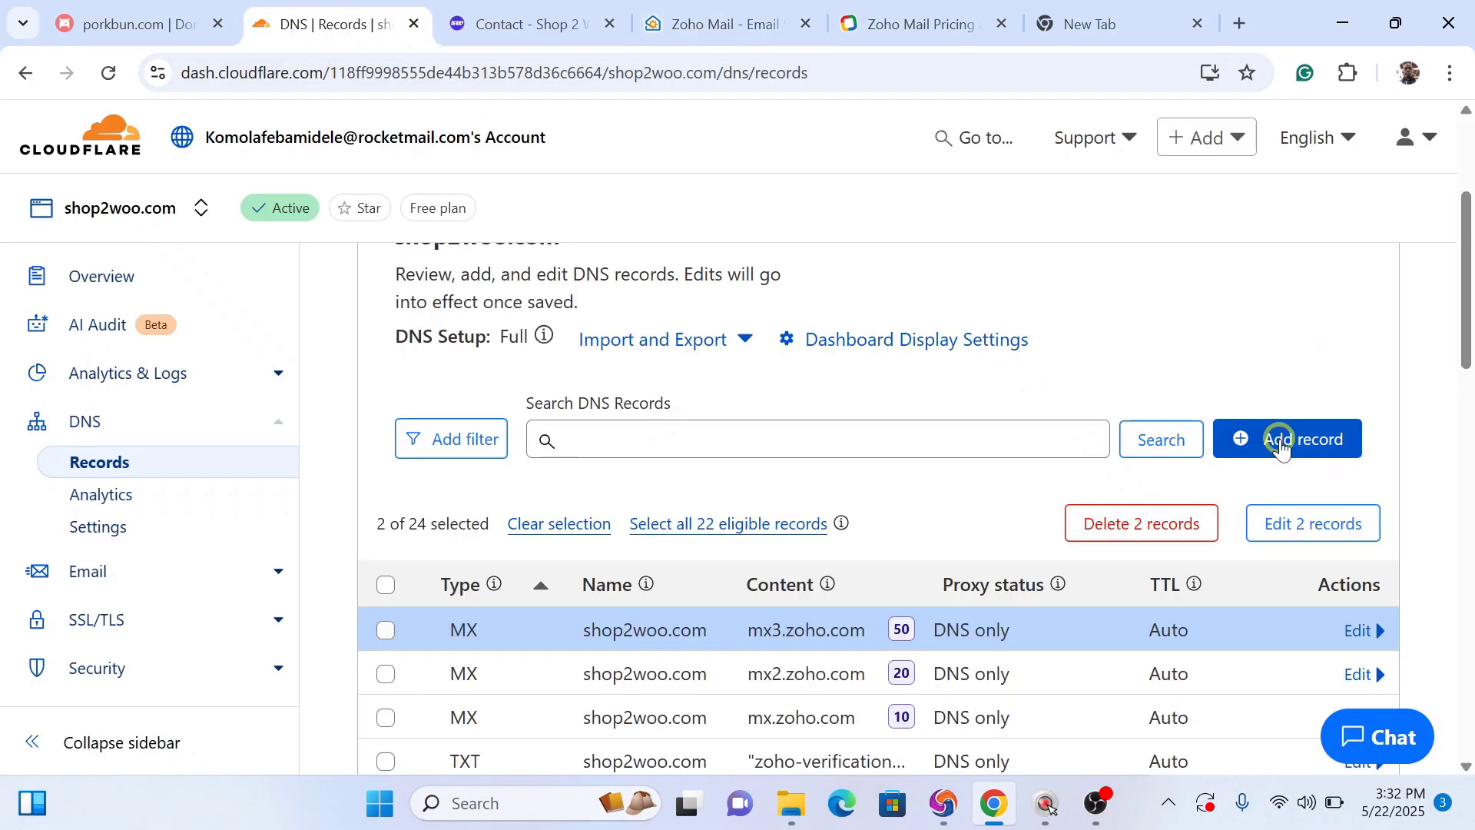
click(1282, 441)
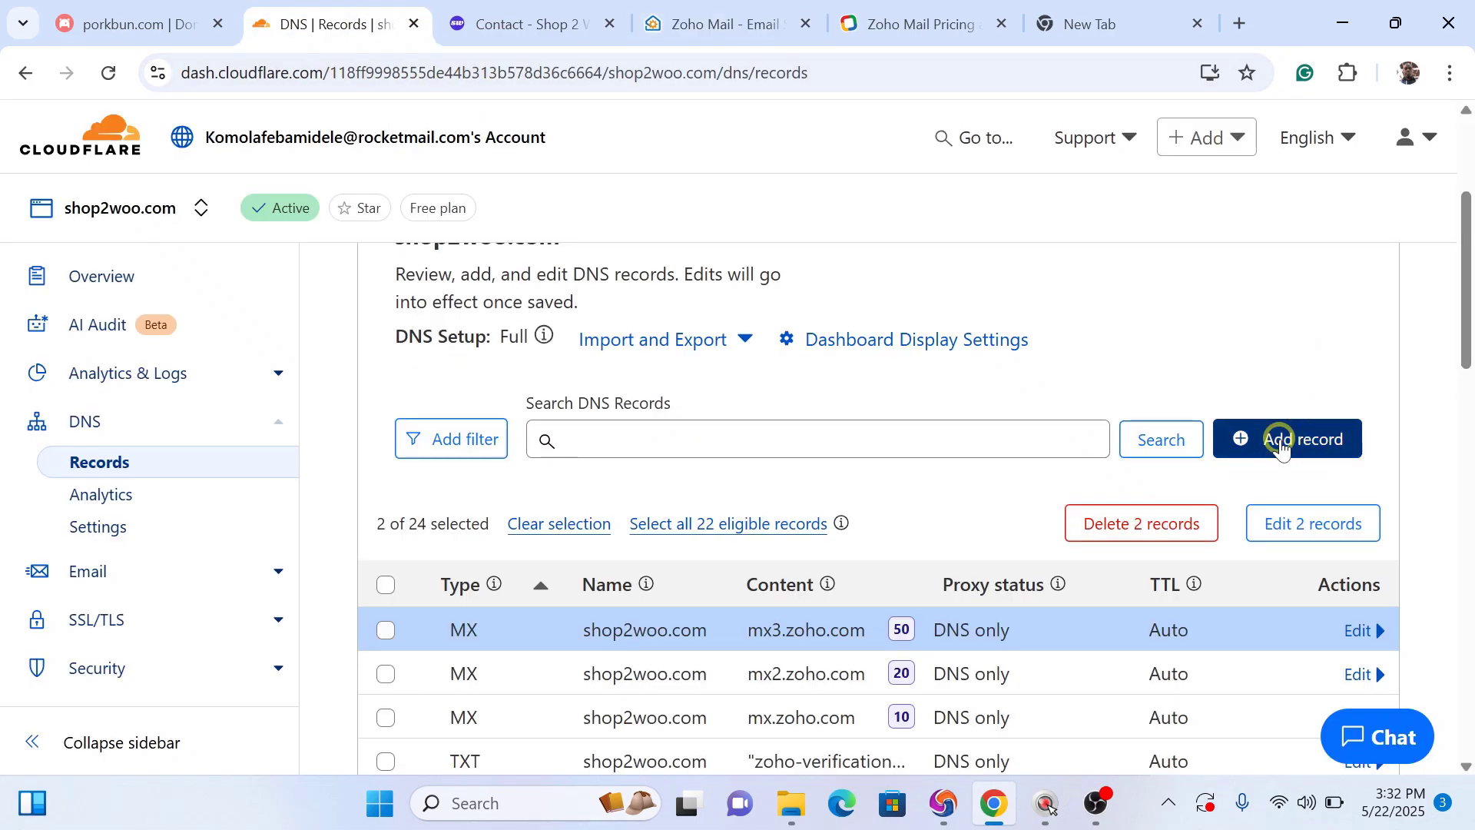
click(1282, 440)
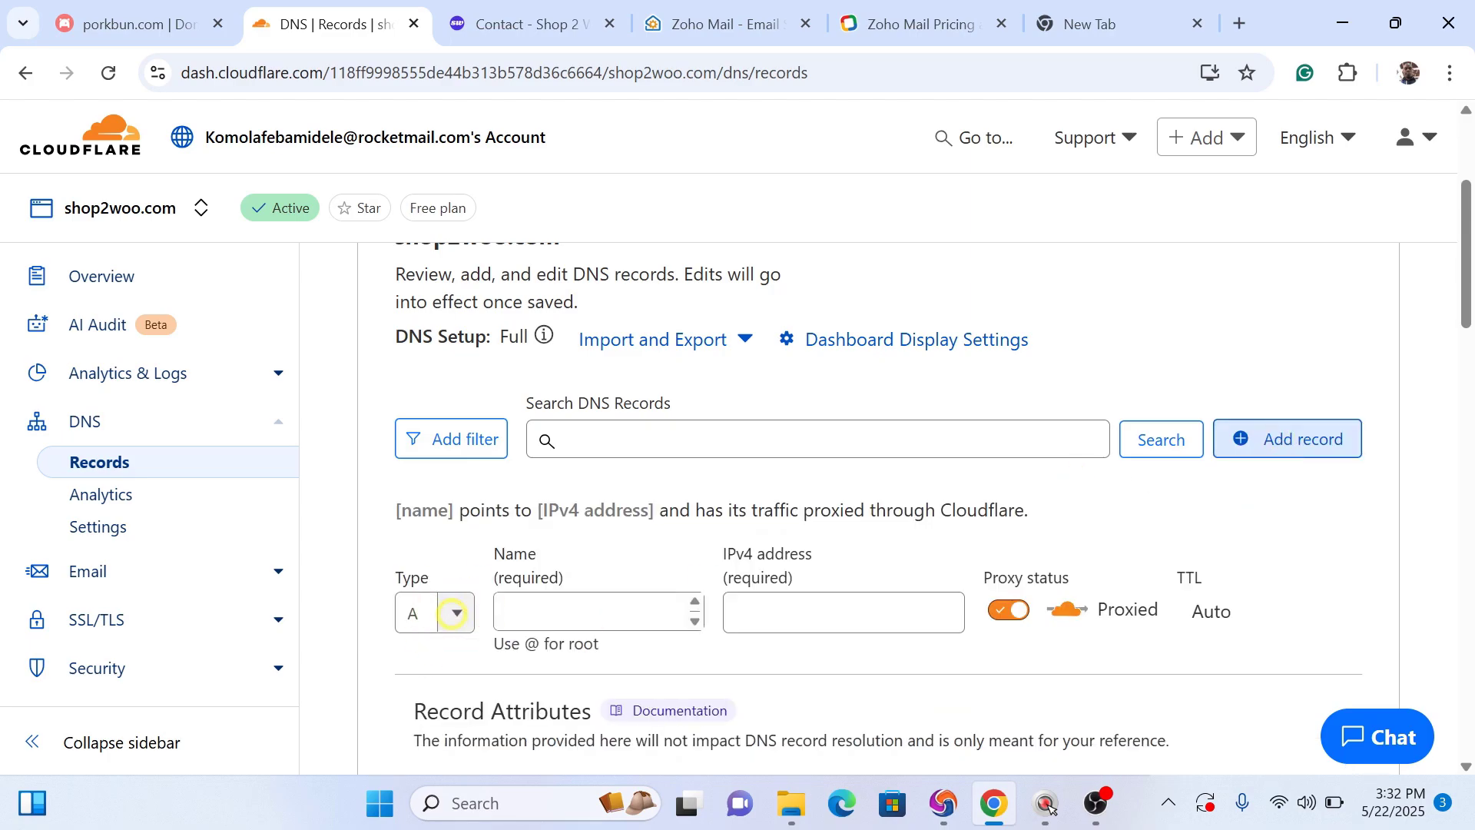
click(451, 614)
key(BackSpace)
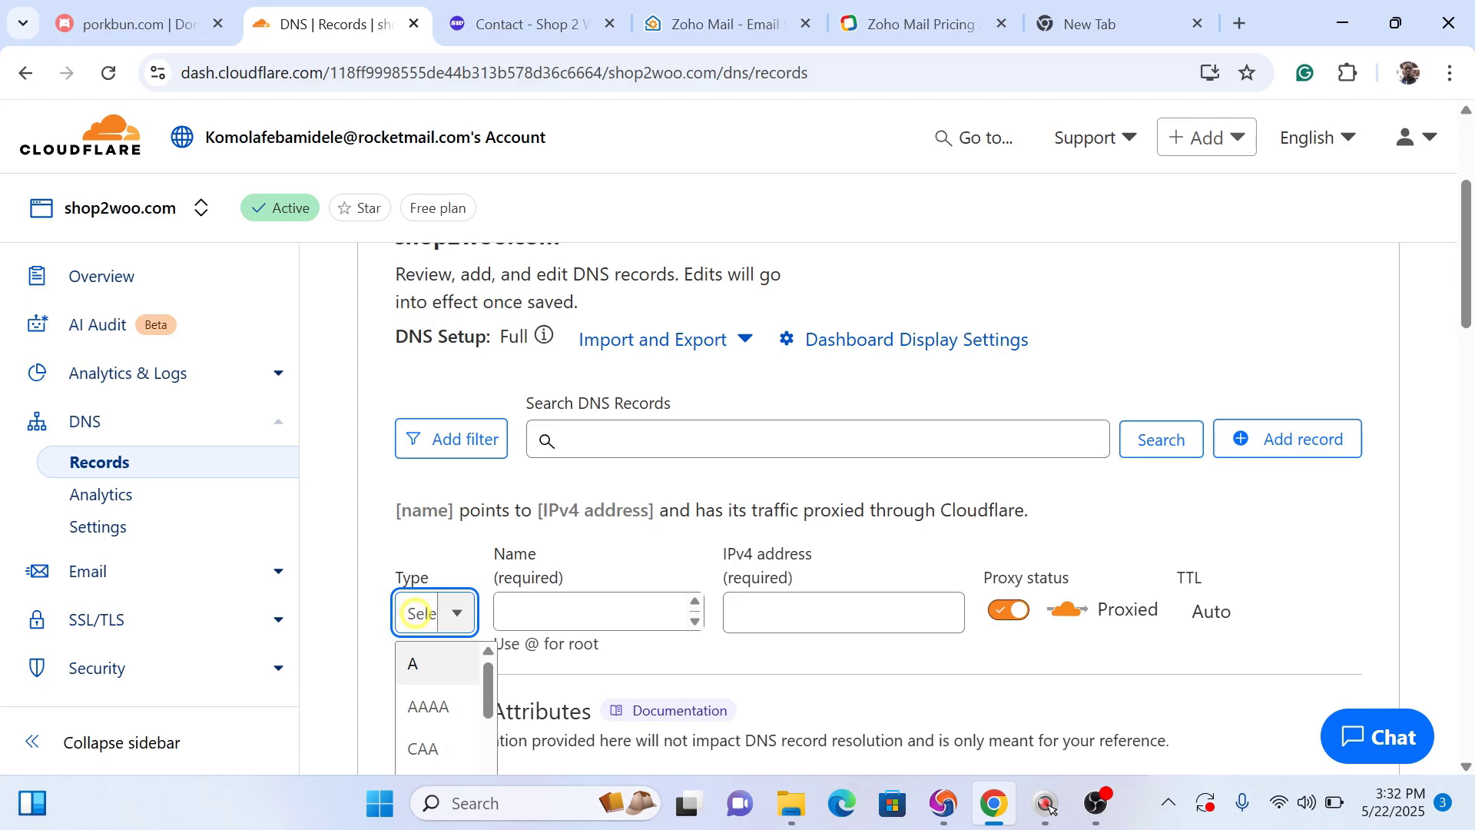
text(tx)
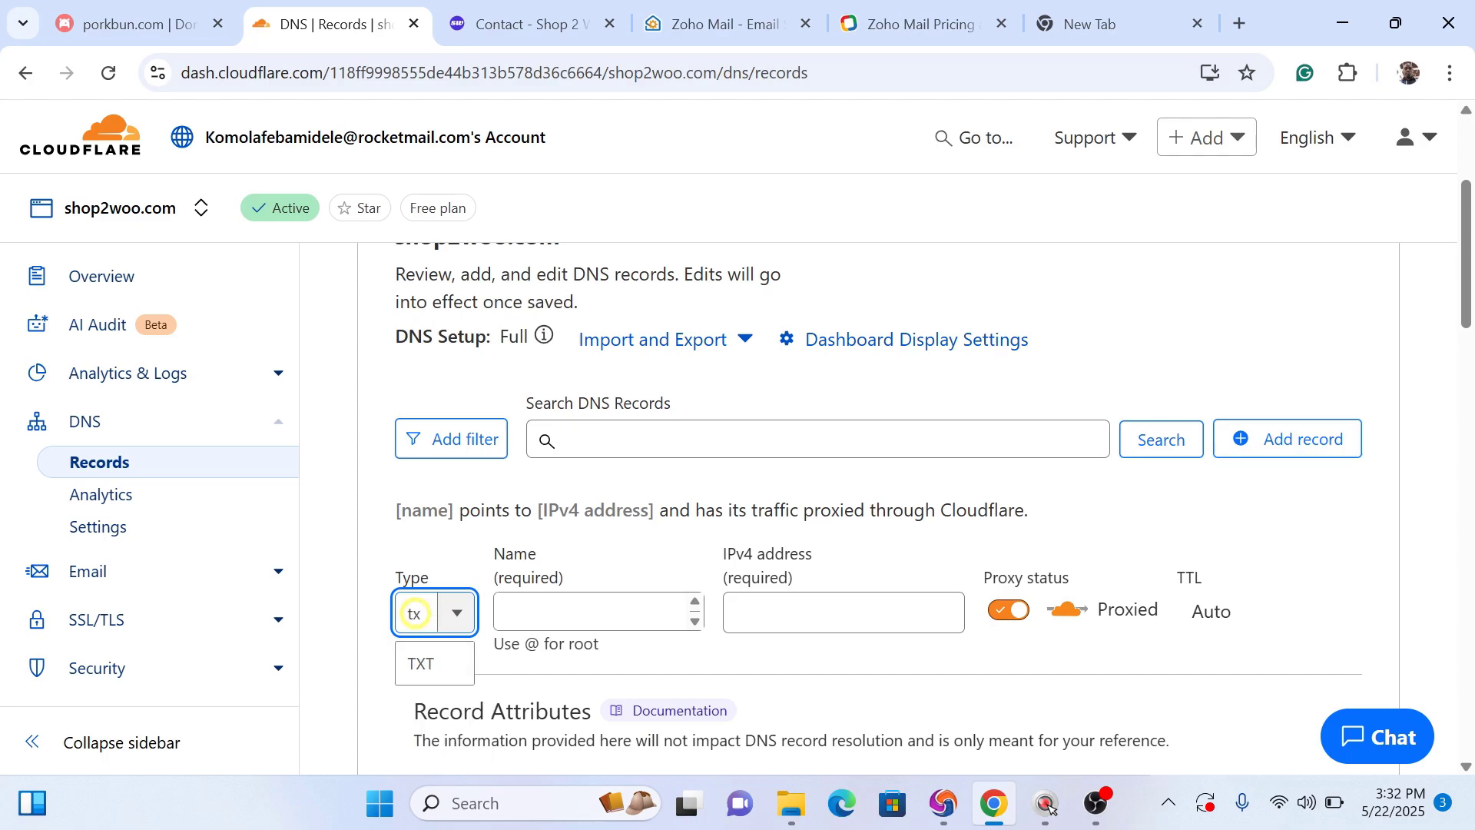
click(429, 665)
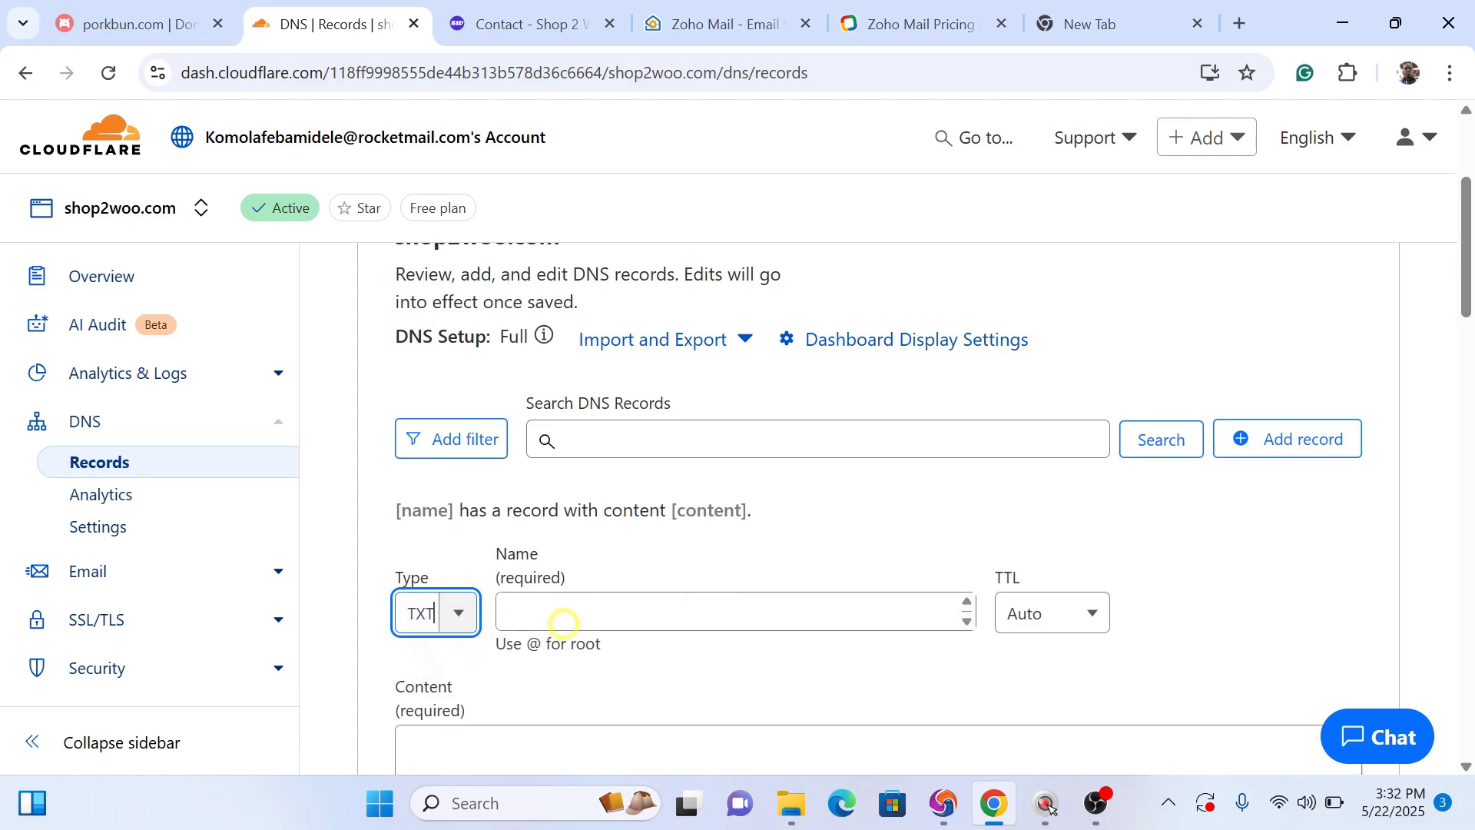
Step: Enter @ as the TXT record's name and go back to Zoho's DNS Mapping
click(702, 18)
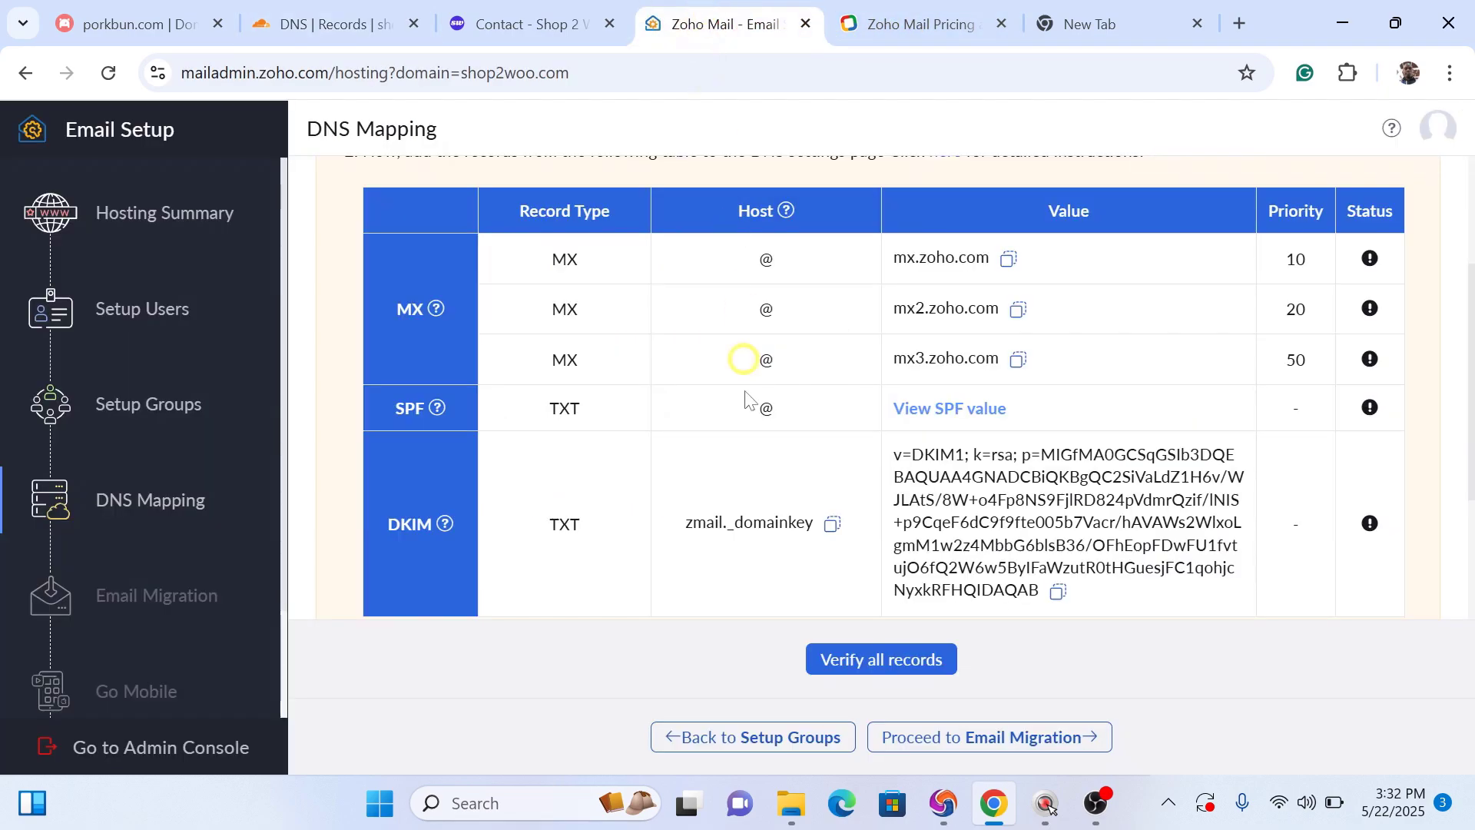
click(299, 17)
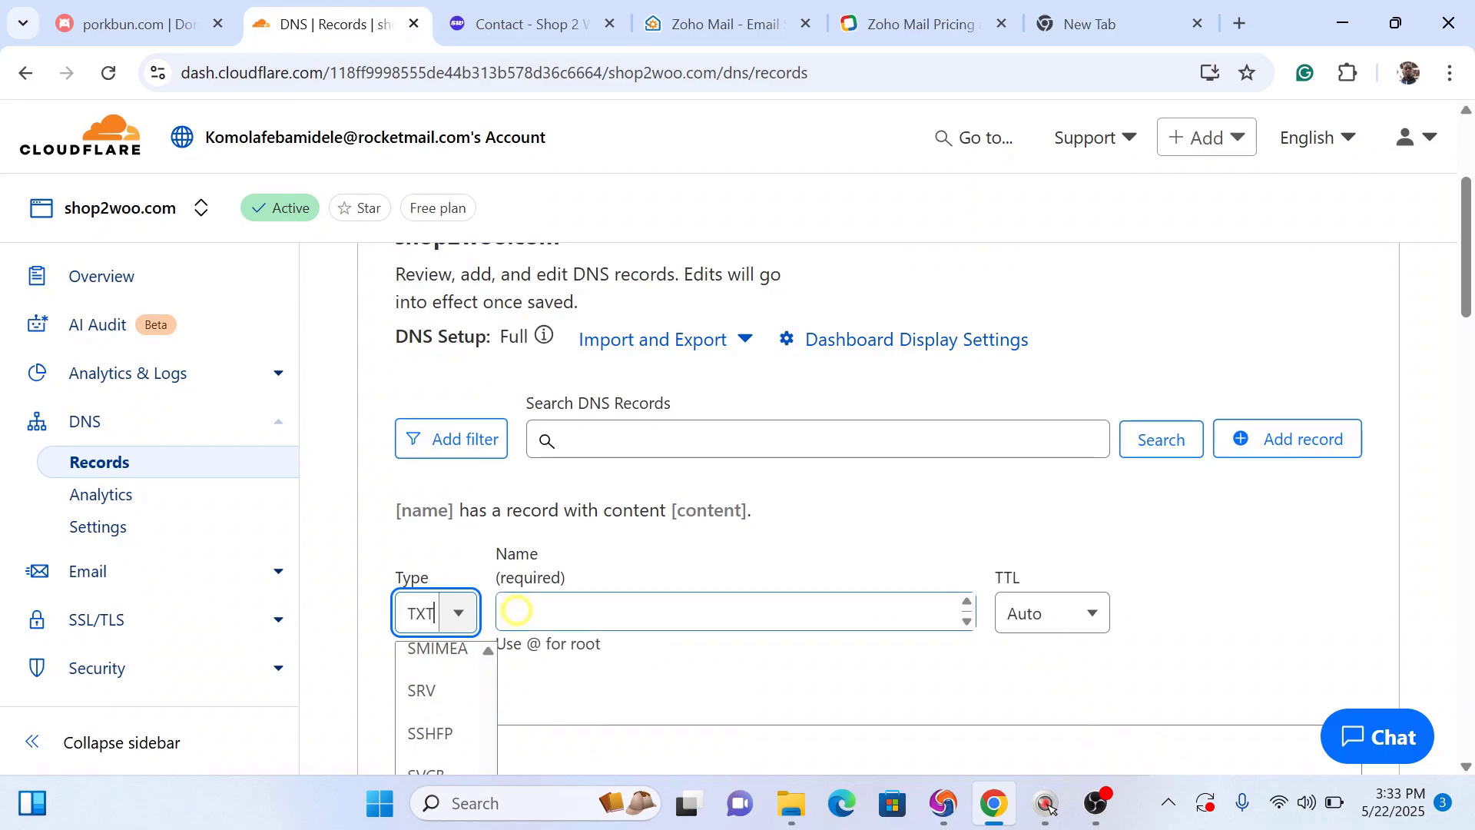
click(517, 611)
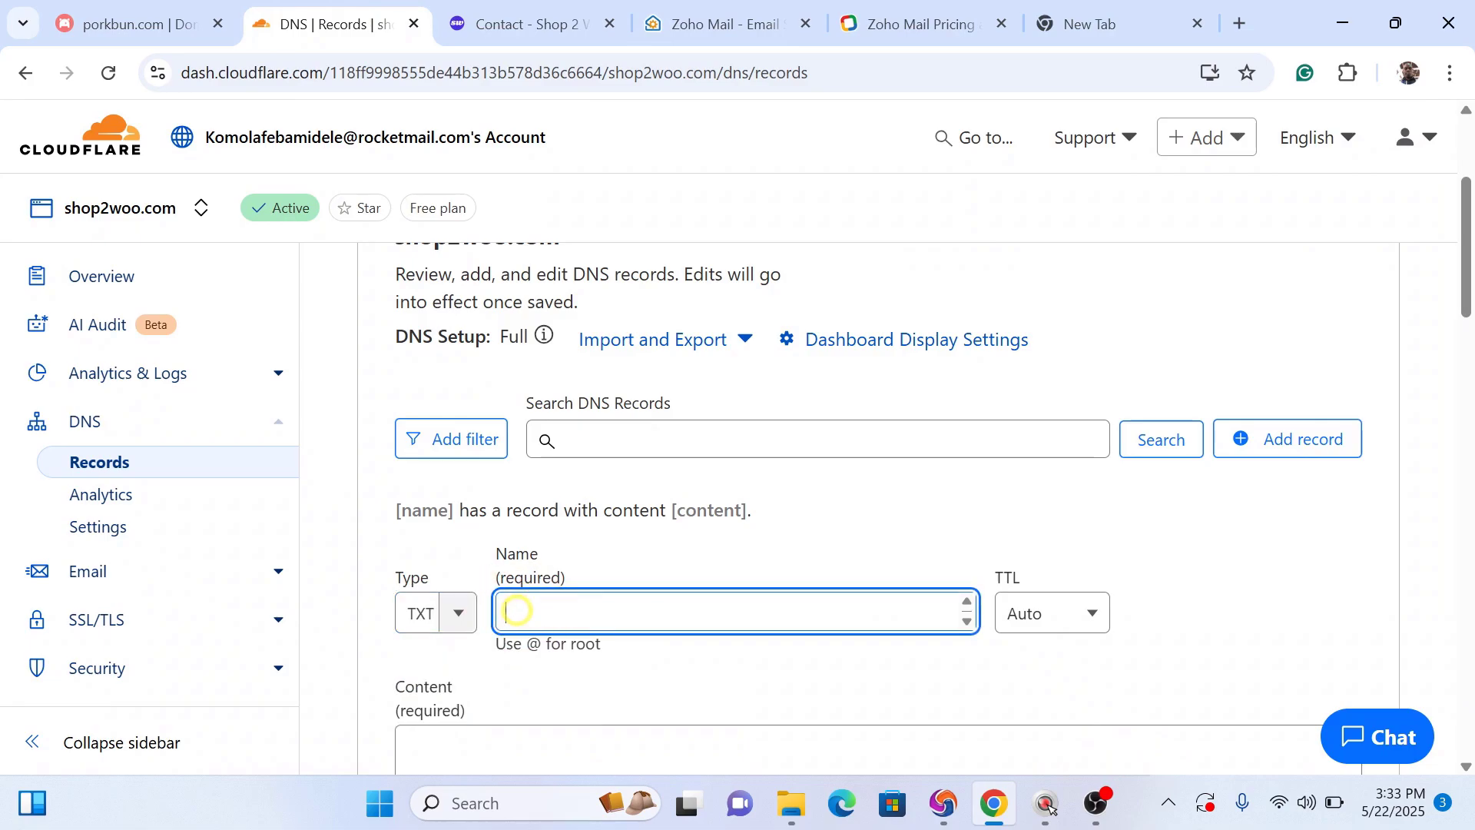
text(@)
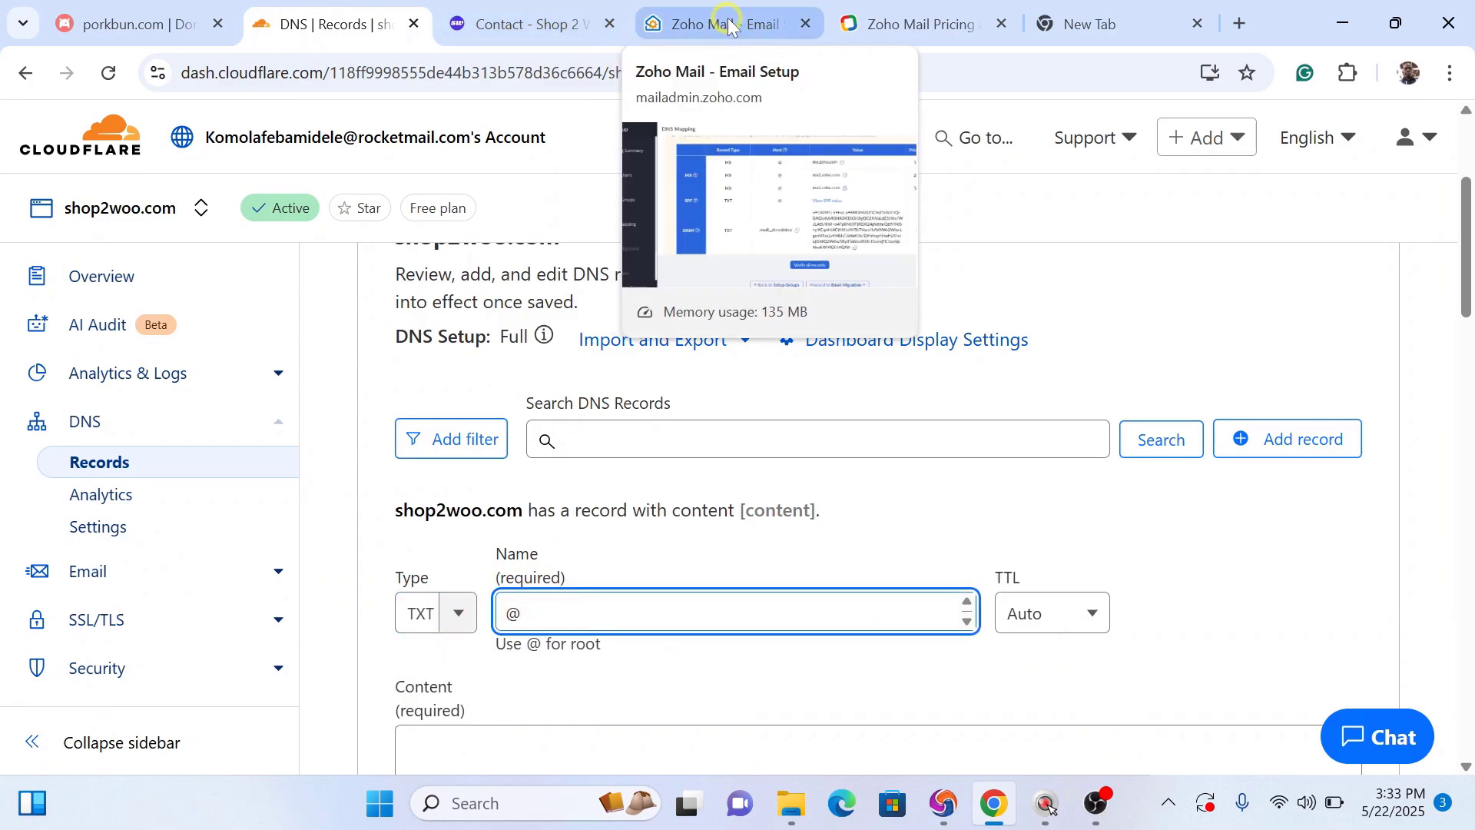
click(726, 18)
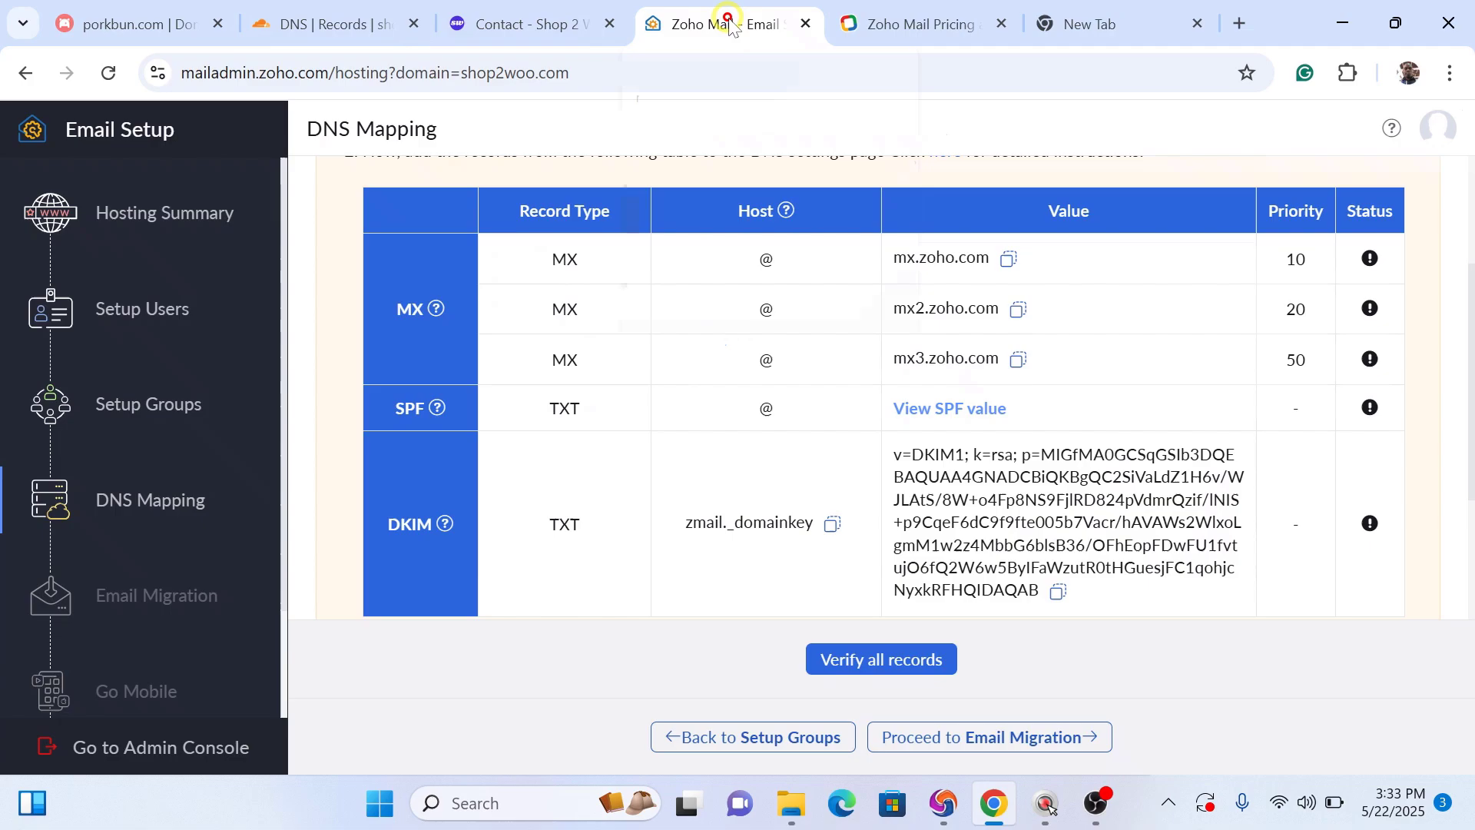
Step: Copy Zoho's SPF value v=spf1 include:zohomail.com ~all and scroll to Cloudflare's existing records
click(939, 415)
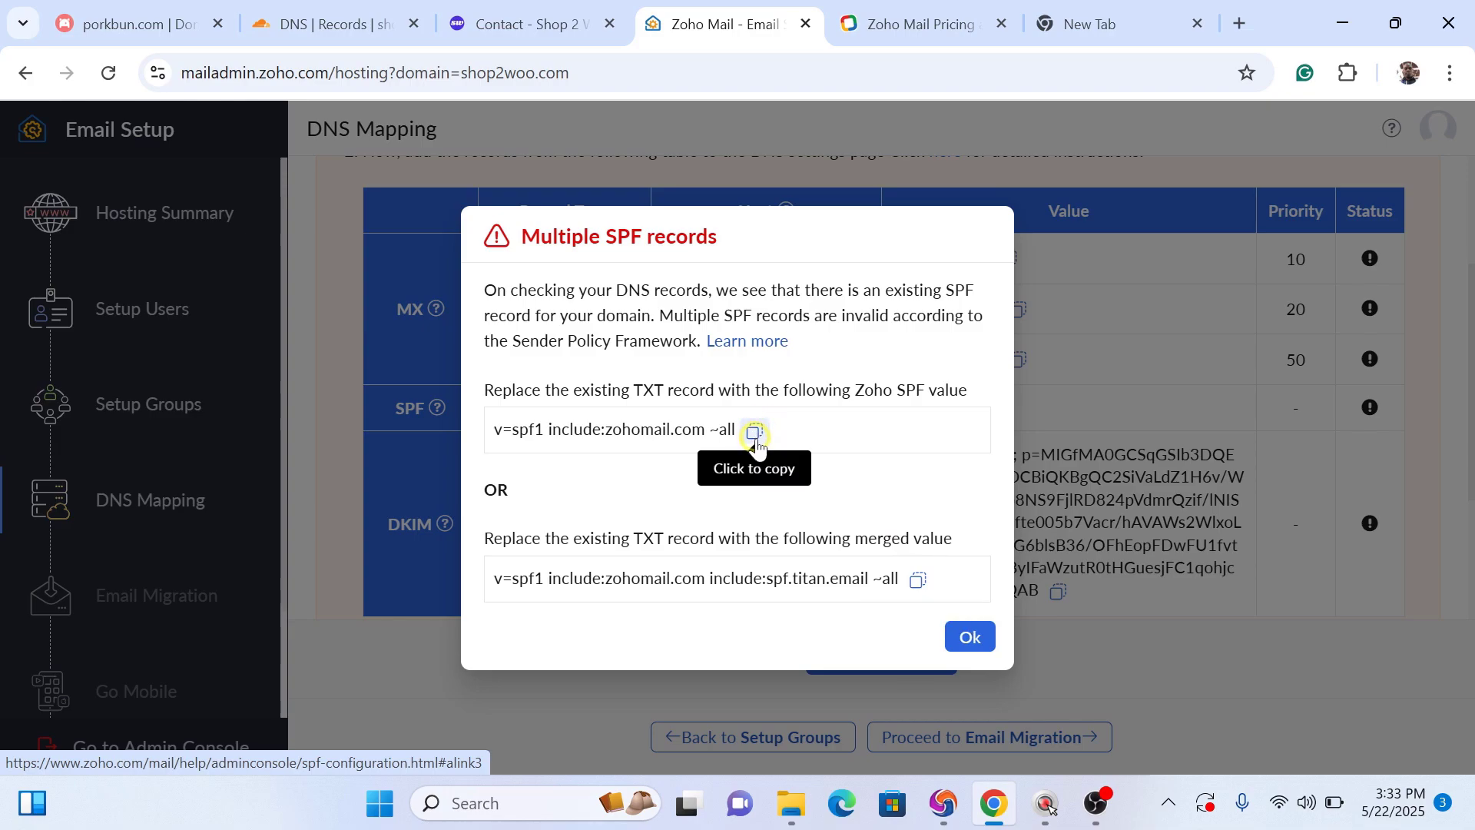
click(756, 433)
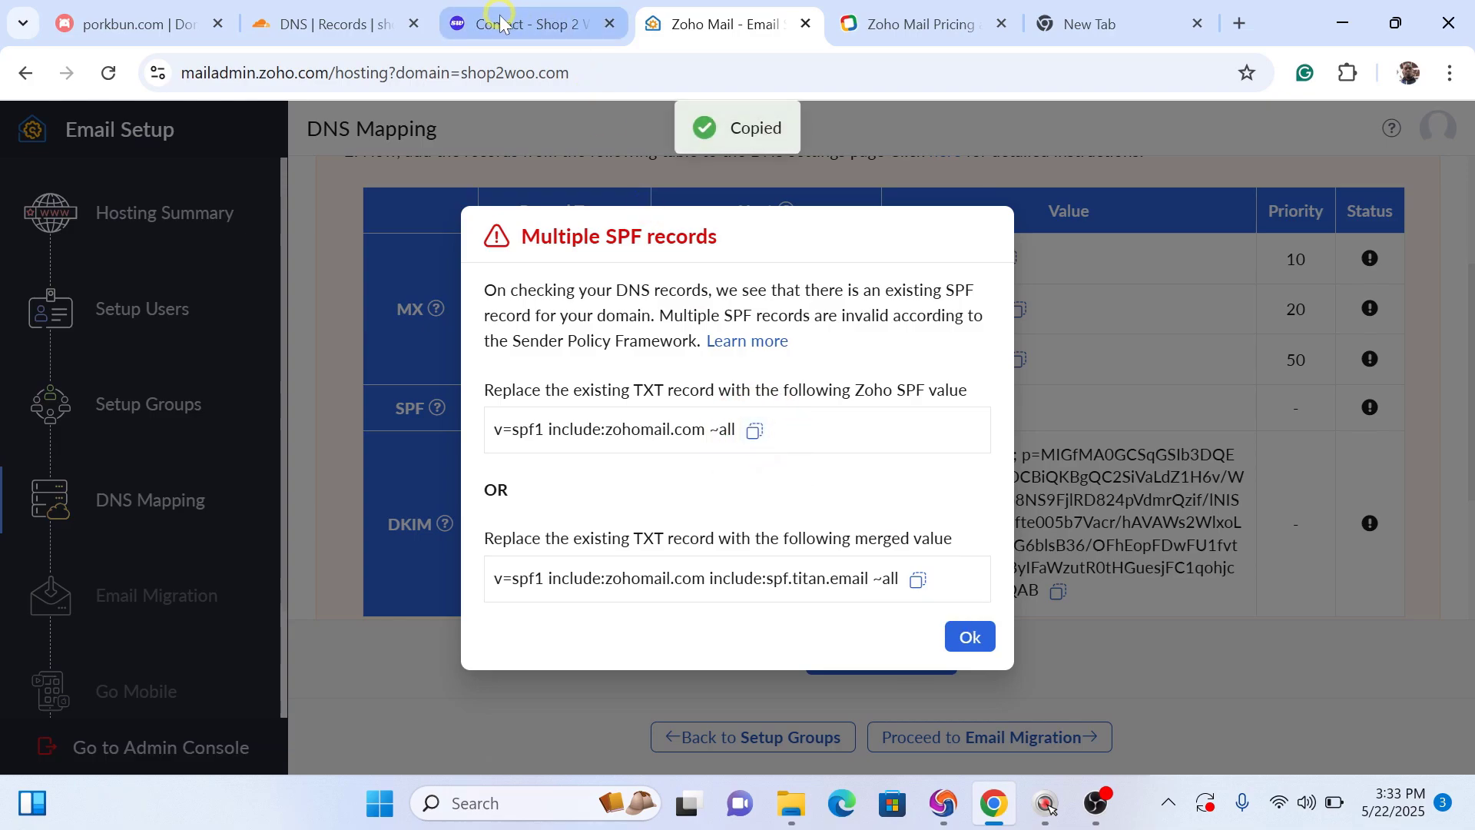
click(354, 27)
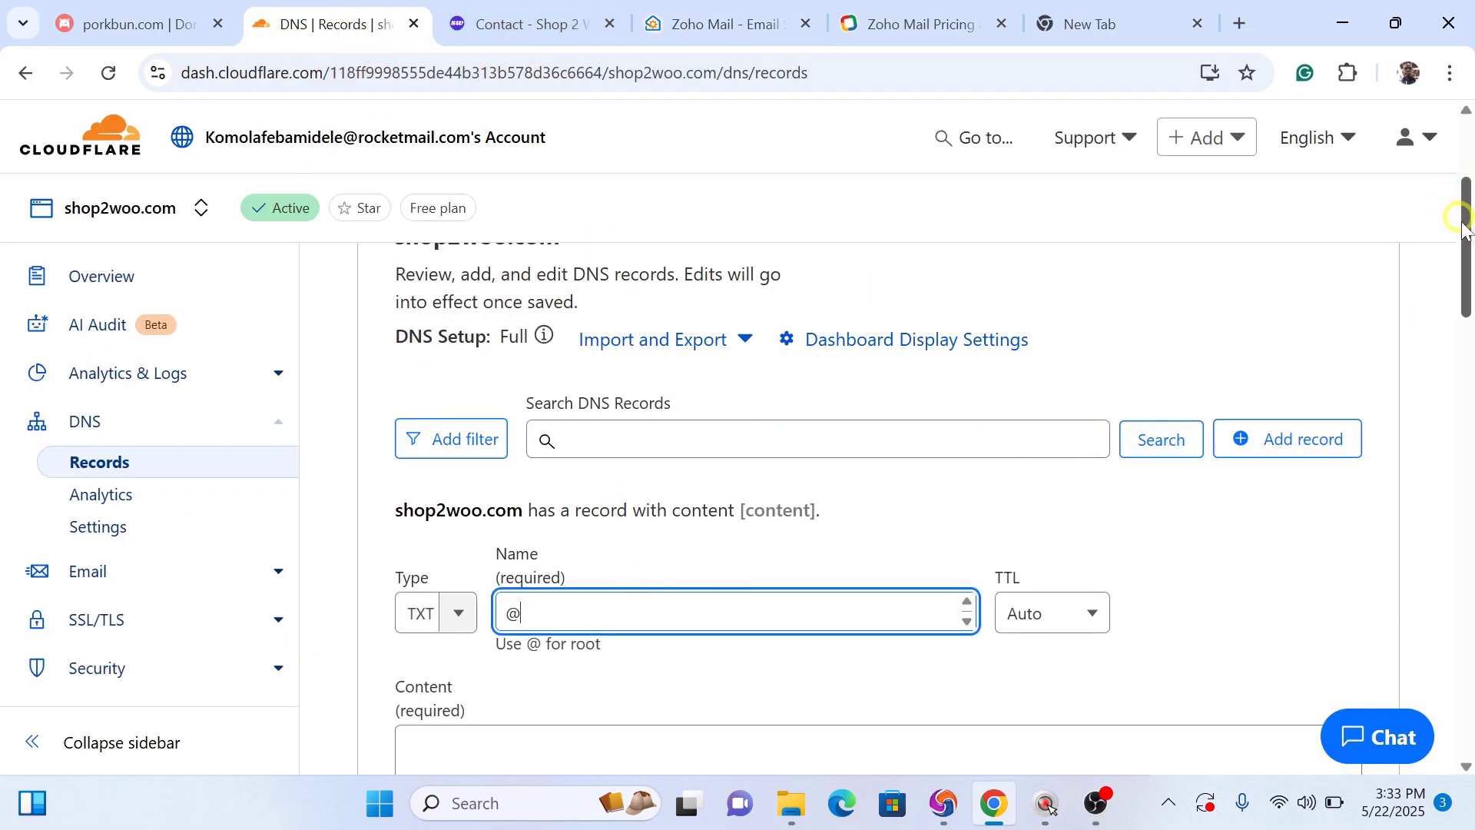
drag(1465, 229, 1468, 569)
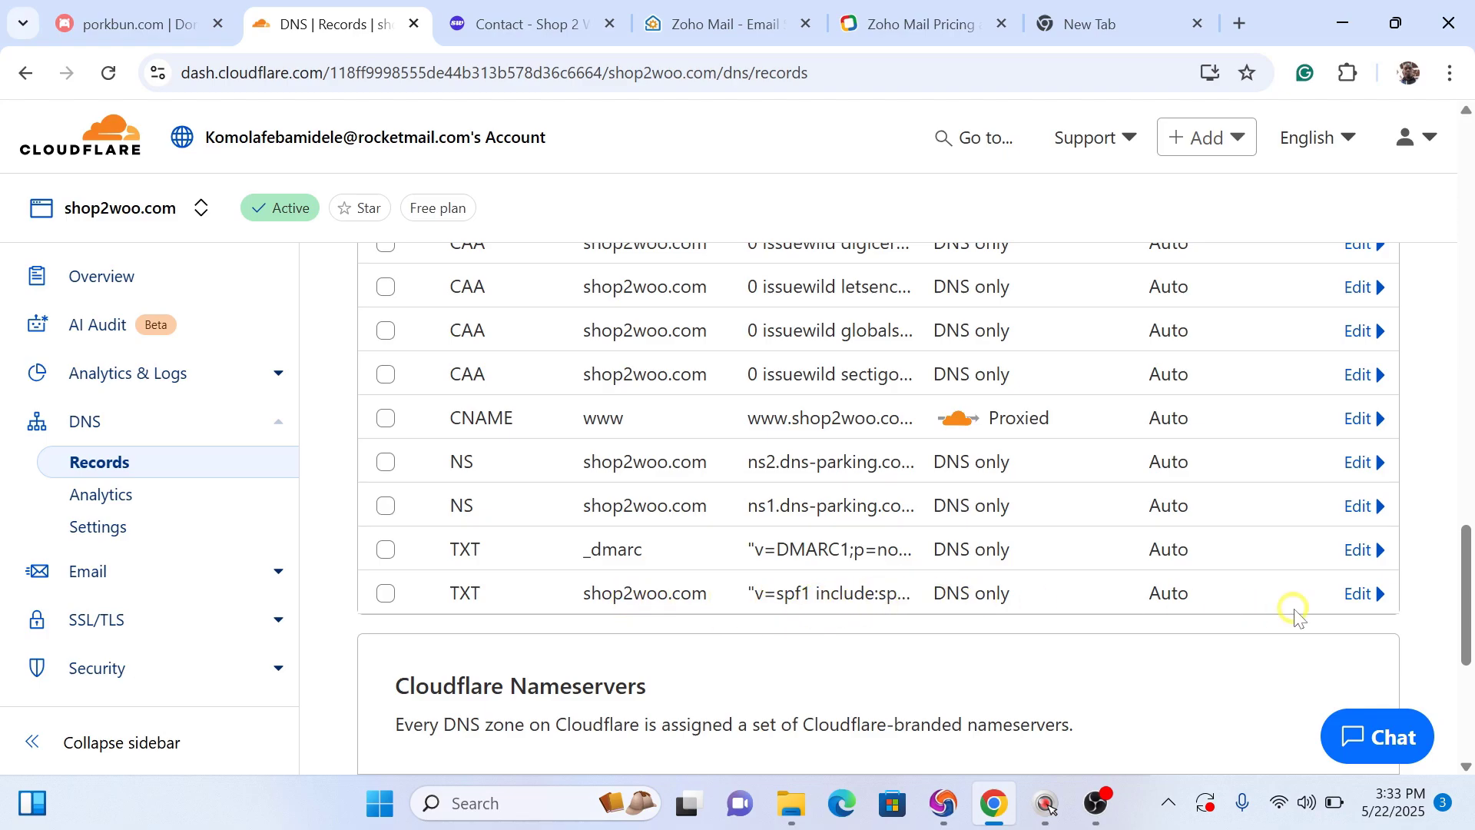
Step: Overwrite the root SPF TXT record's content with v=spf1 include:zohomail.com ~all and save it
click(1355, 595)
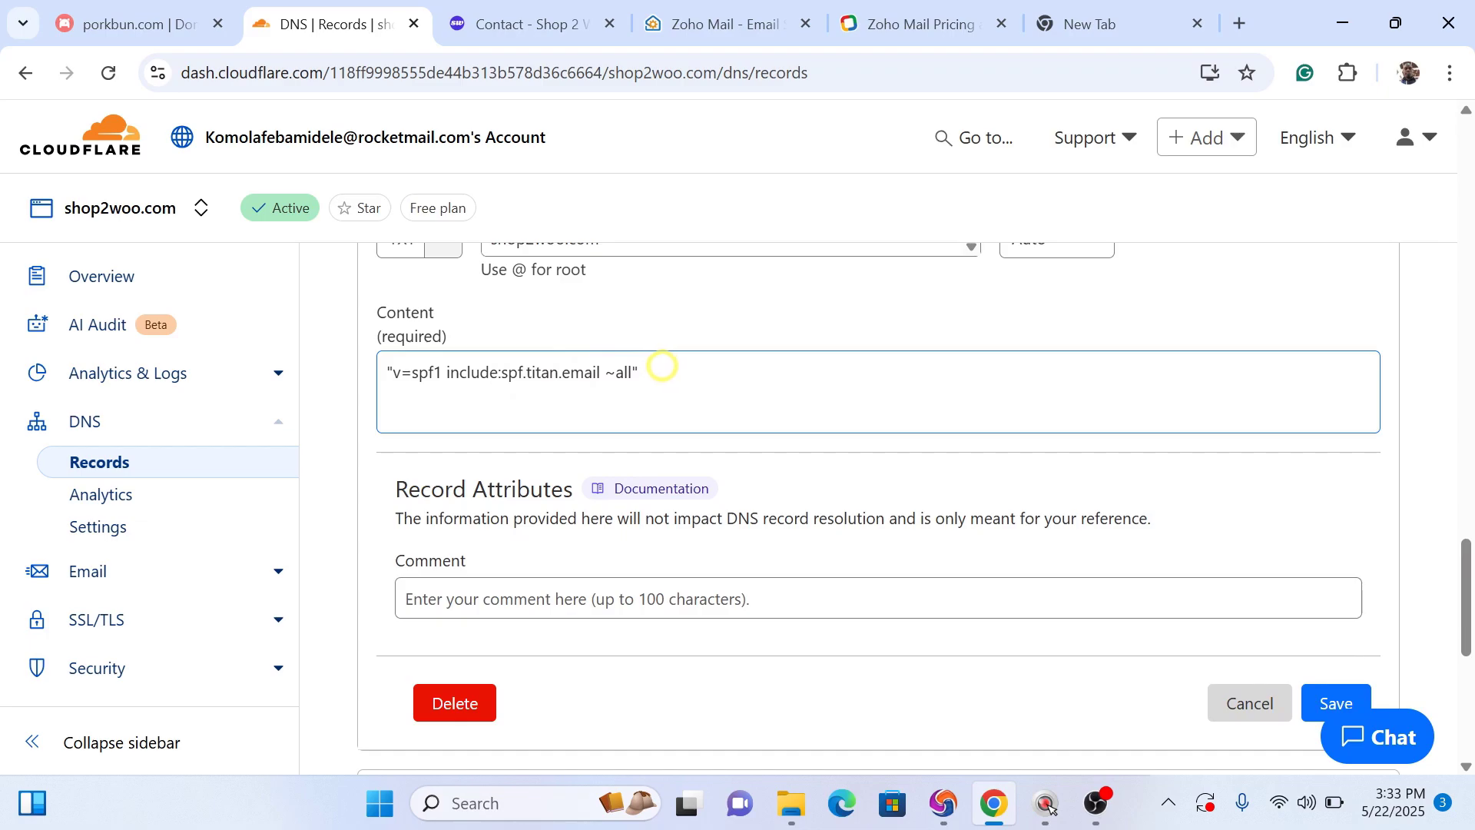
drag(662, 372, 365, 378)
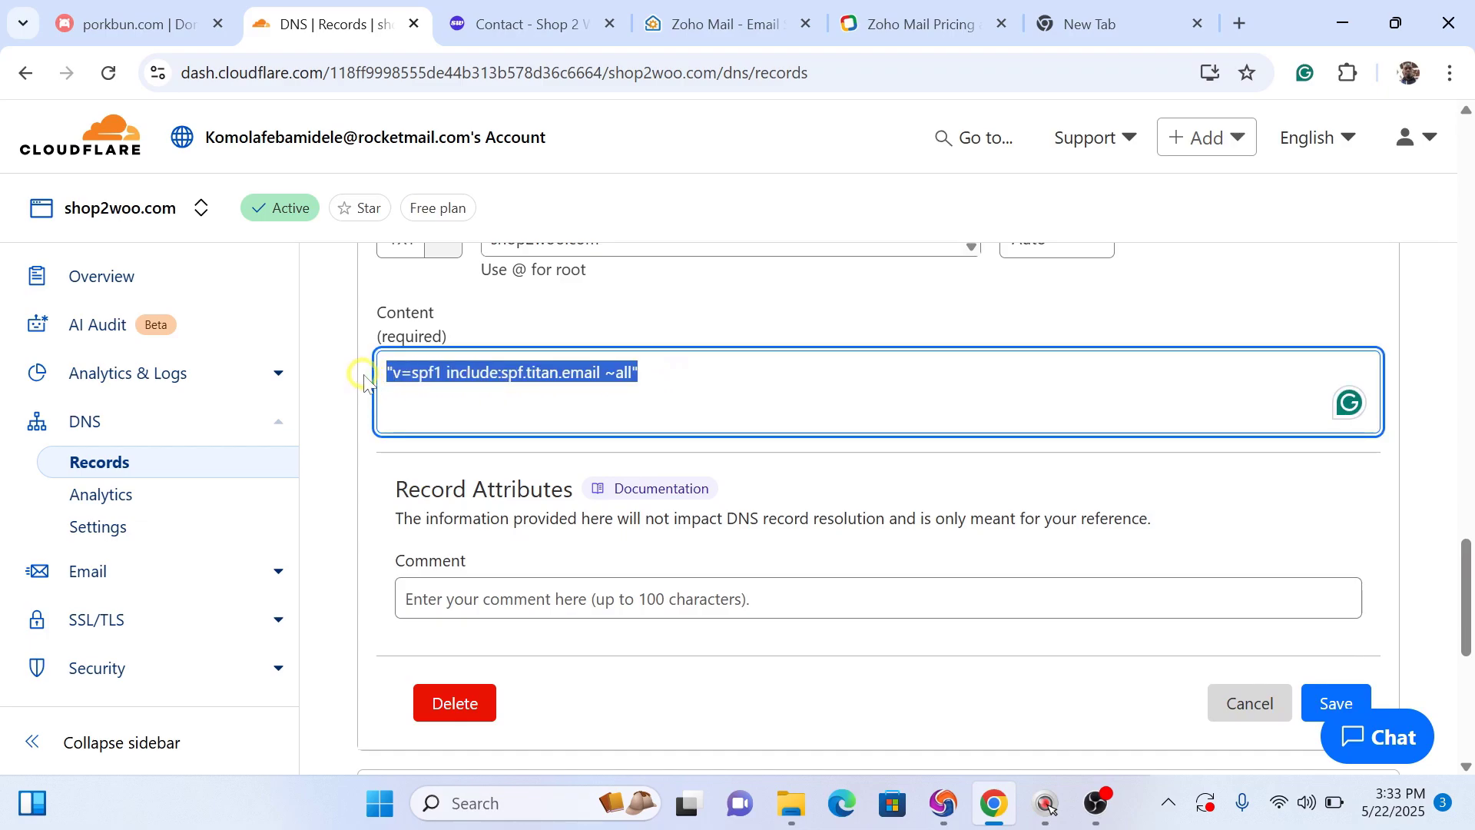
key(ctrl+v)
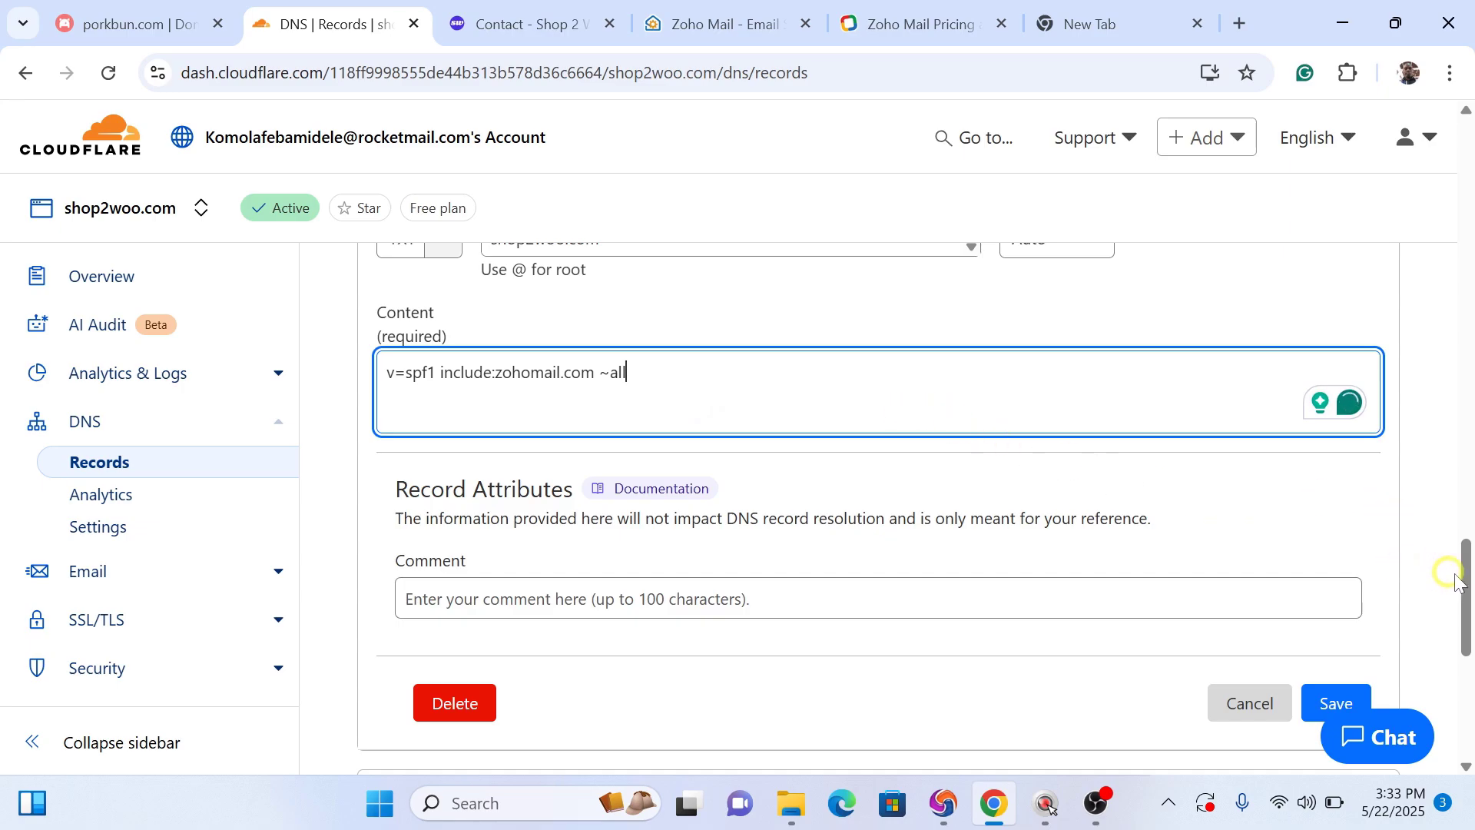
mouse_move(1468, 583)
mouse_down()
mouse_move(1468, 518)
mouse_move(1468, 609)
mouse_move(1466, 544)
mouse_move(1466, 584)
mouse_move(1463, 563)
mouse_up()
click(1349, 515)
click(1343, 504)
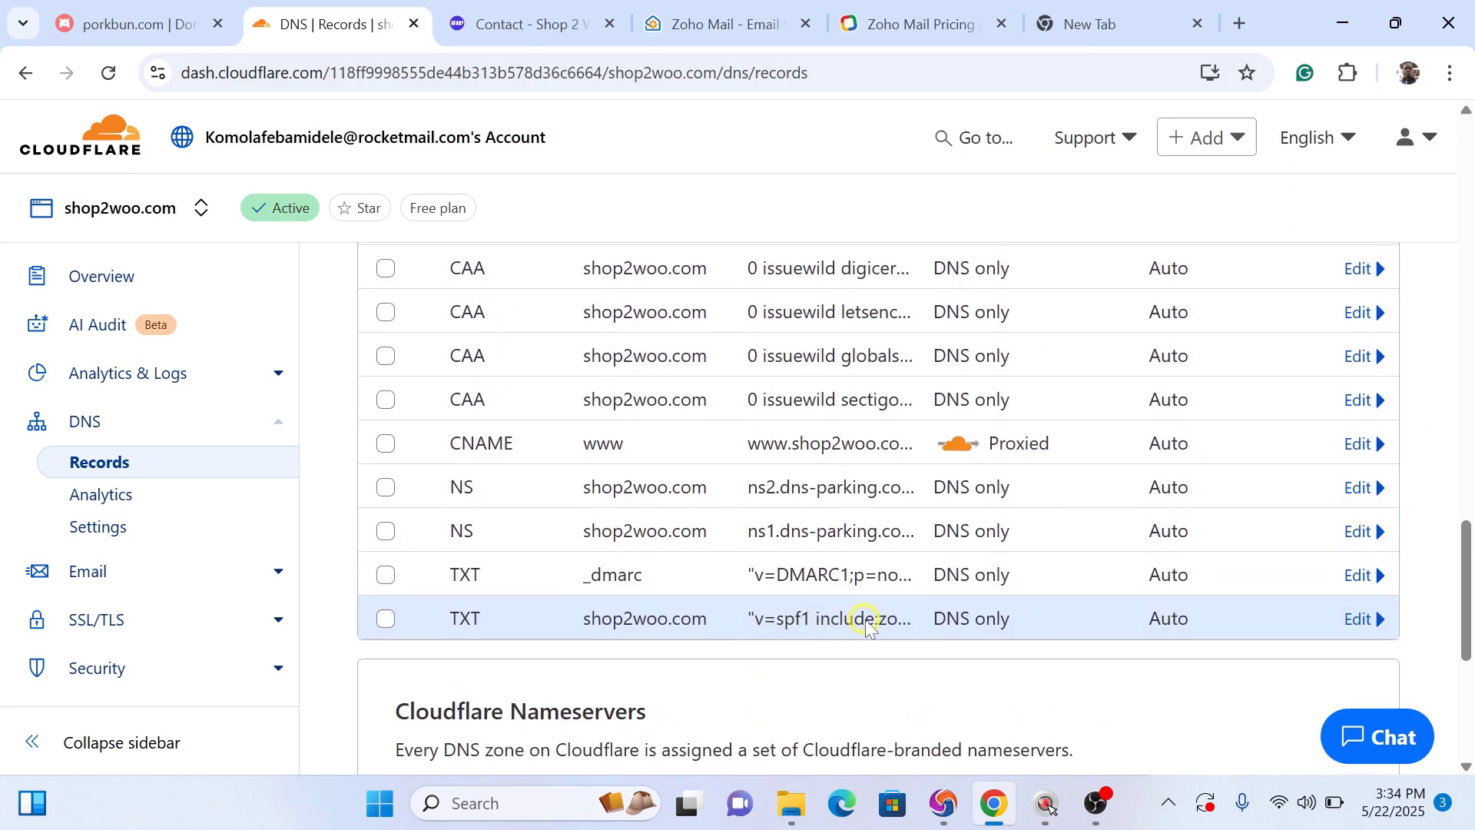
click(711, 23)
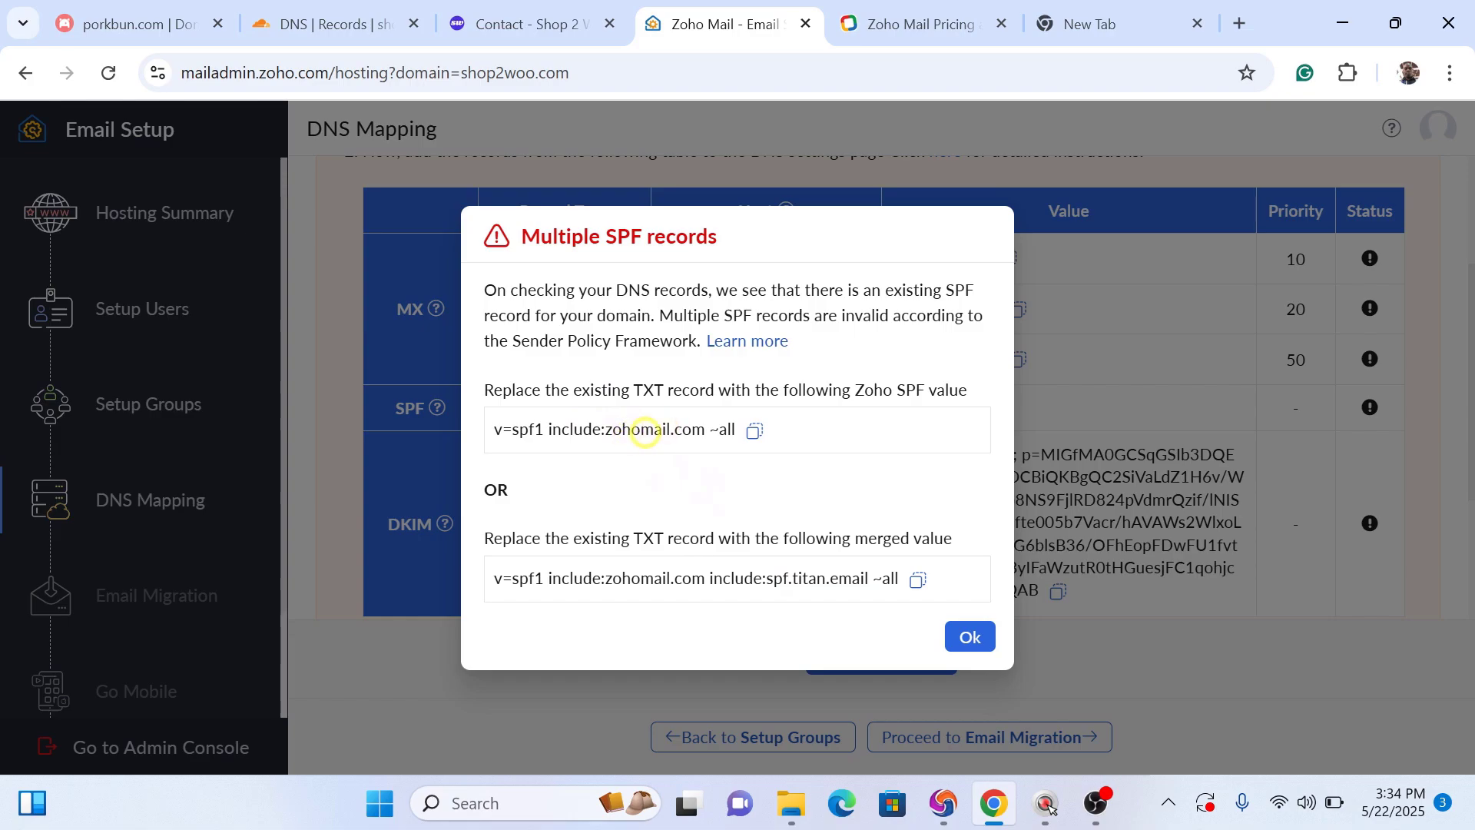
Step: Dismiss the multiple SPF notice and name the new TXT record zmail._domainkey
click(968, 638)
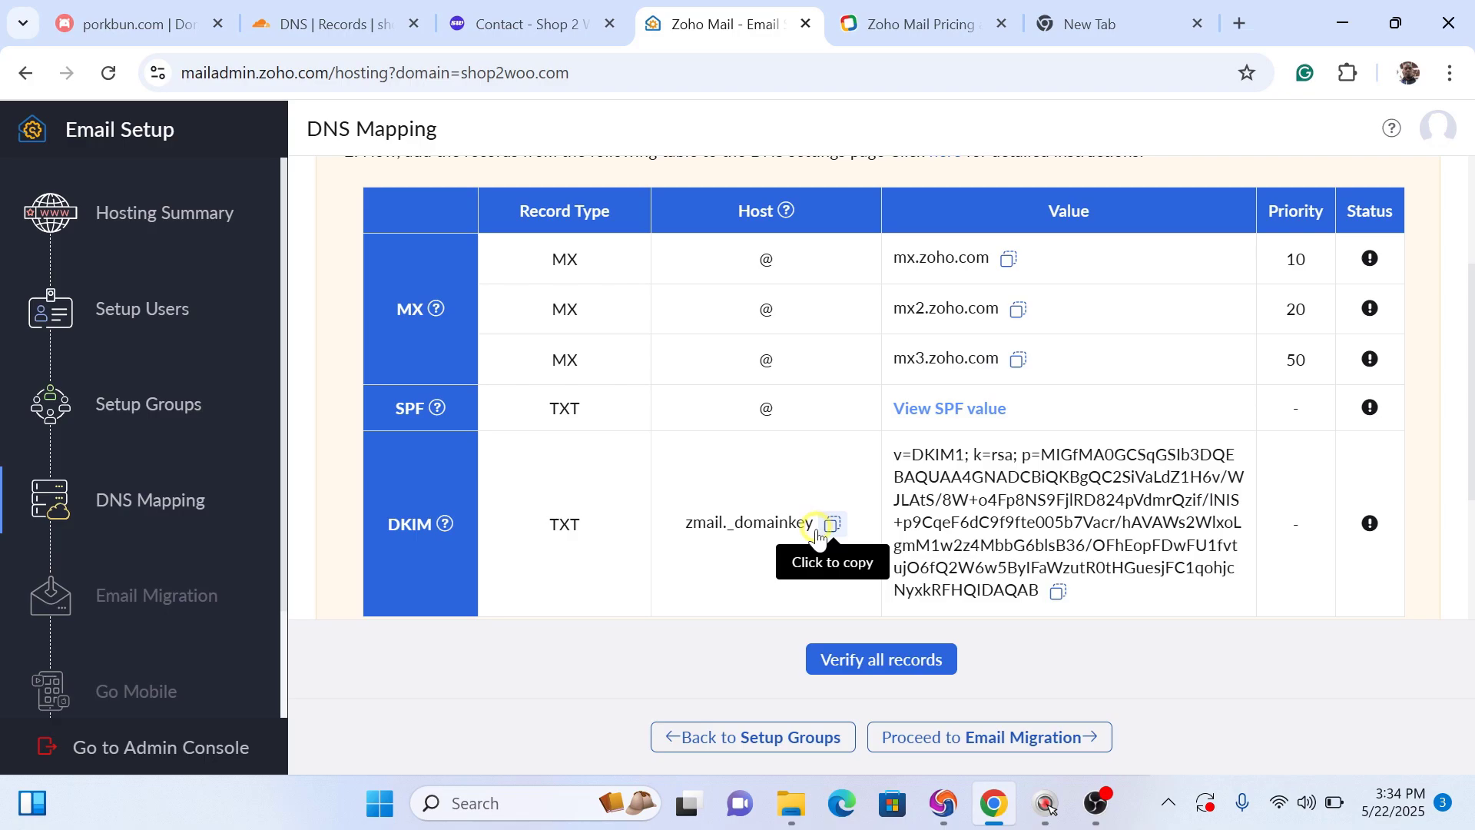
click(492, 23)
click(332, 23)
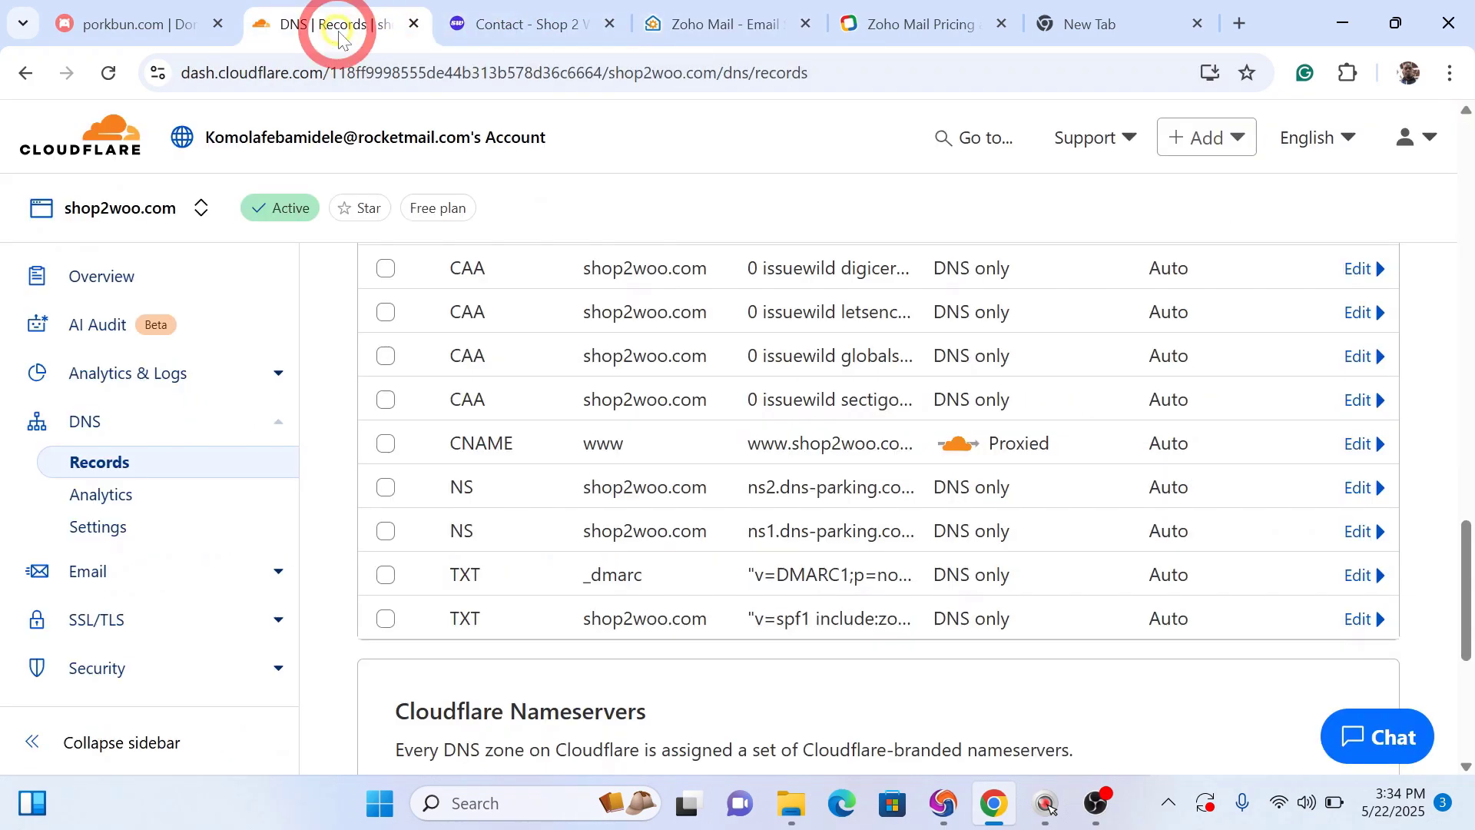
drag(1466, 541, 1466, 254)
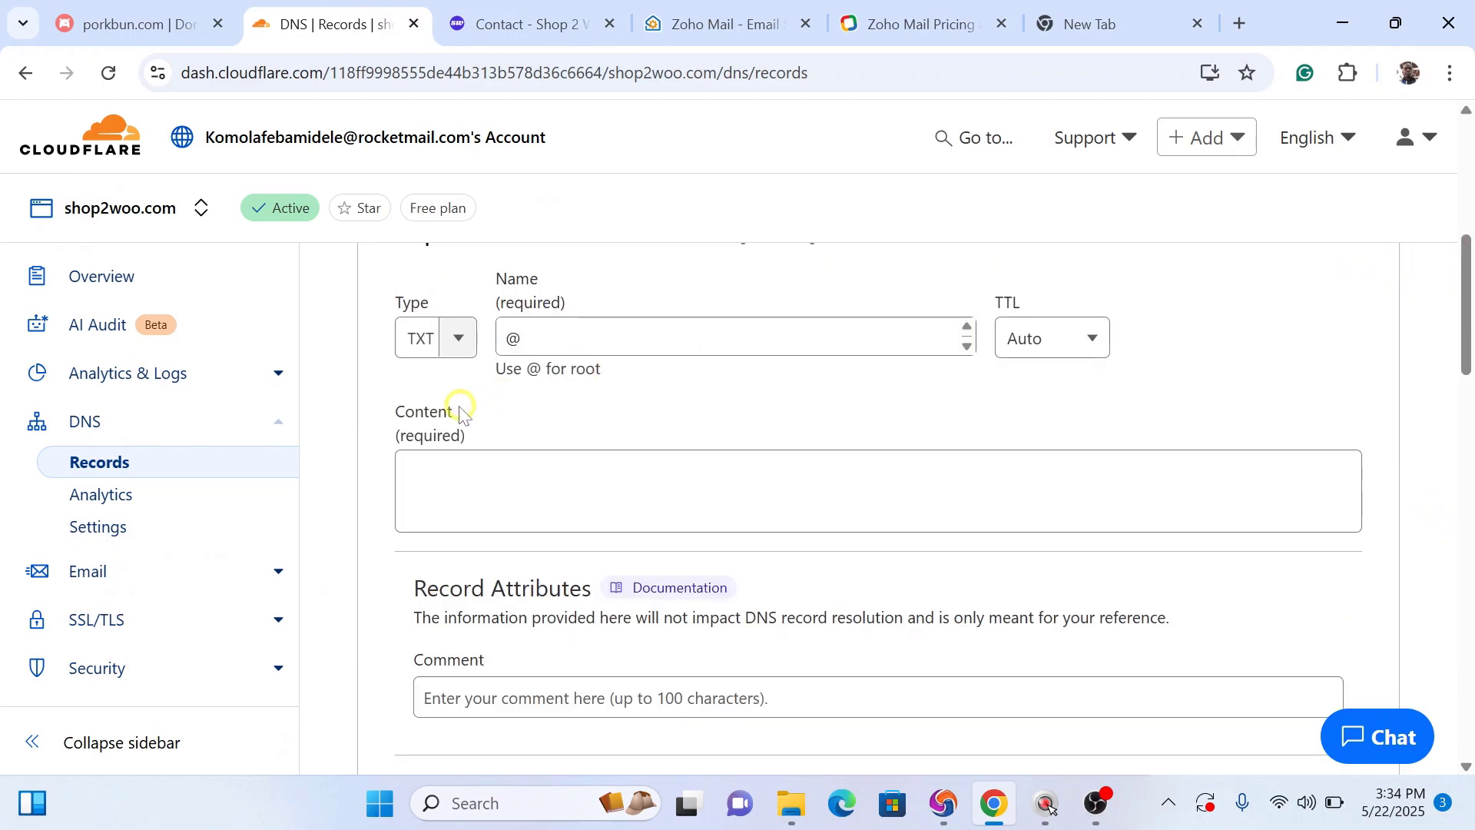
click(561, 342)
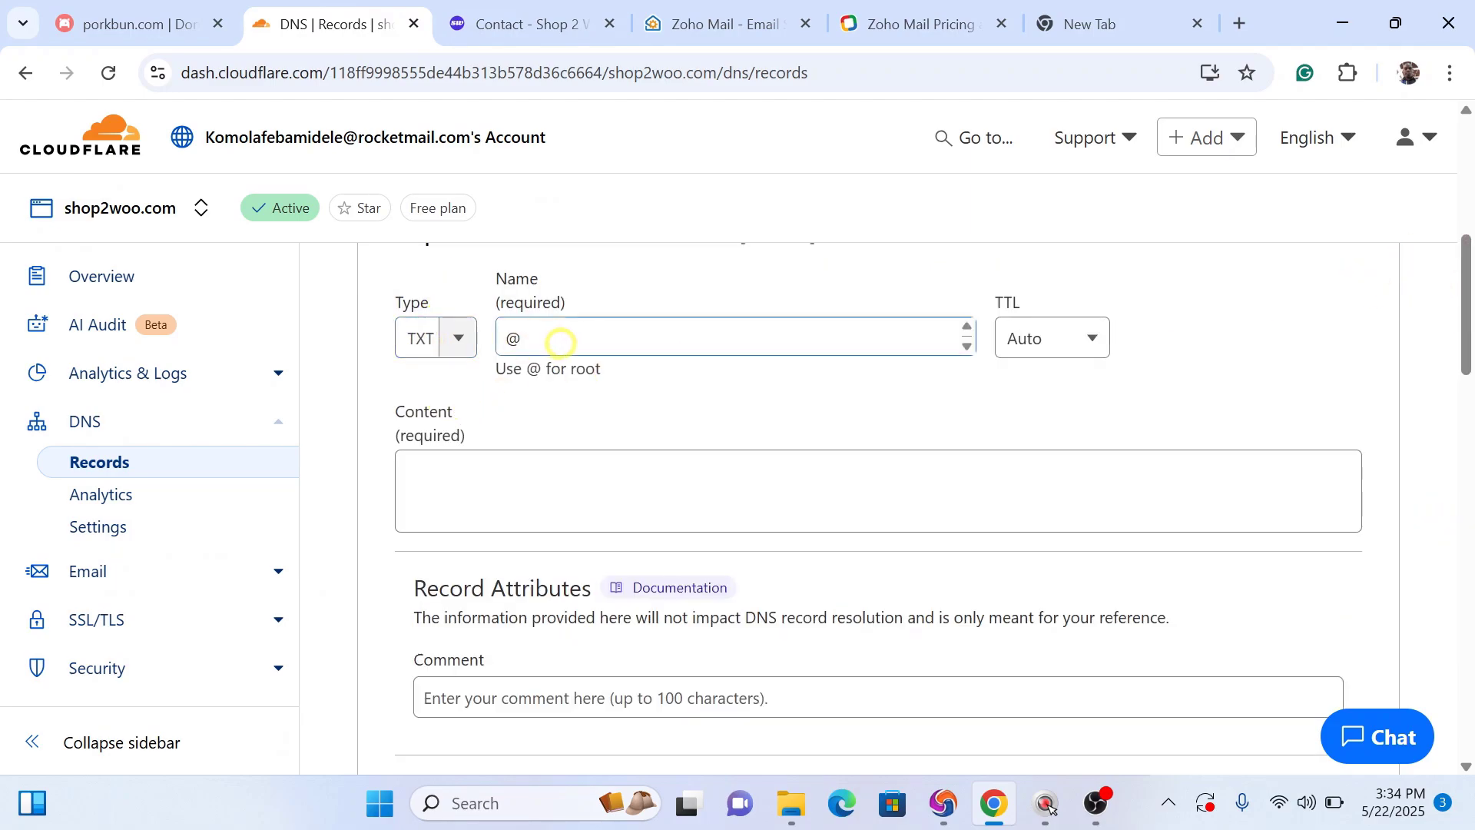
click(693, 24)
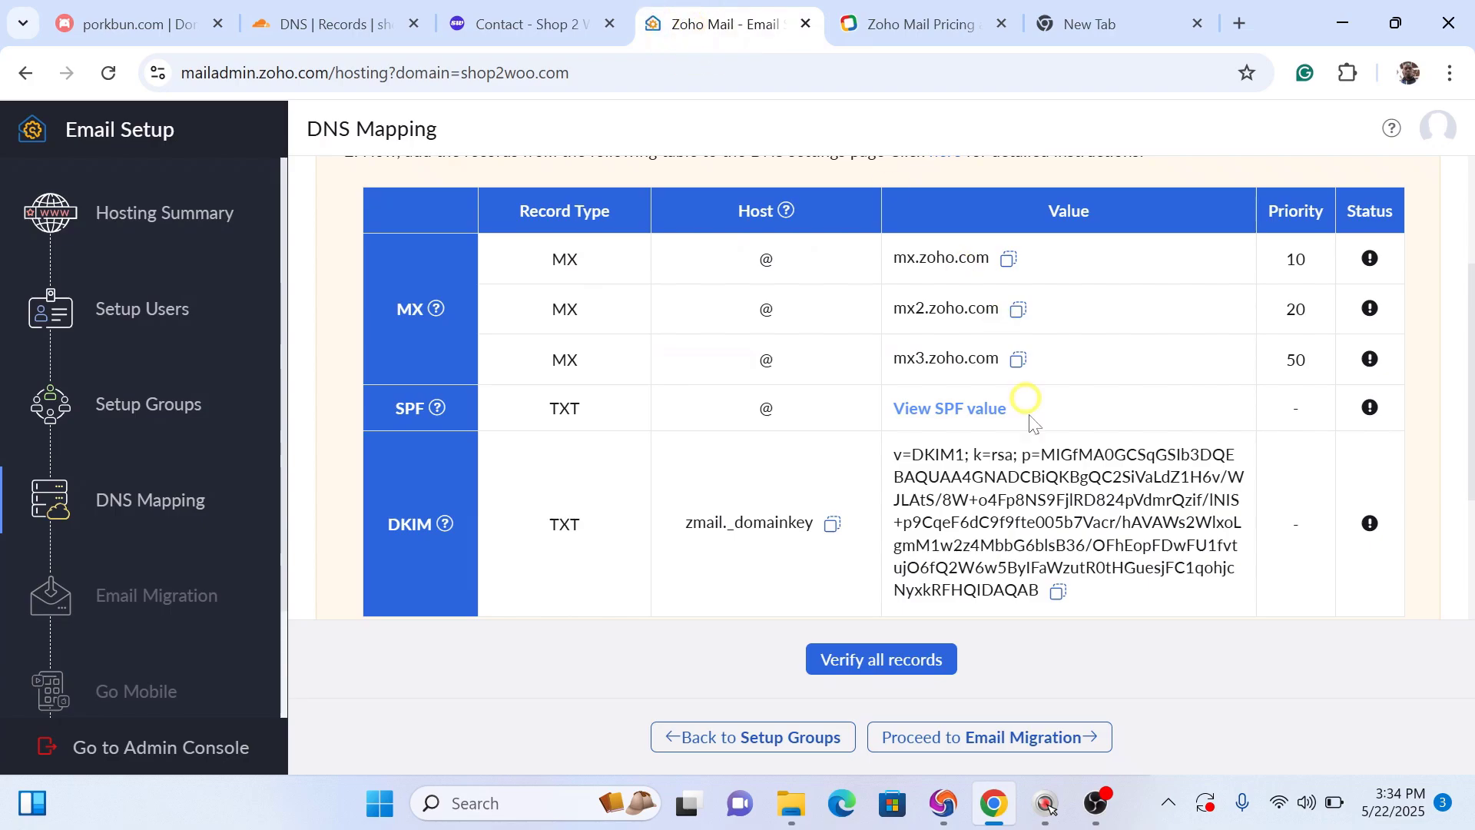
click(832, 523)
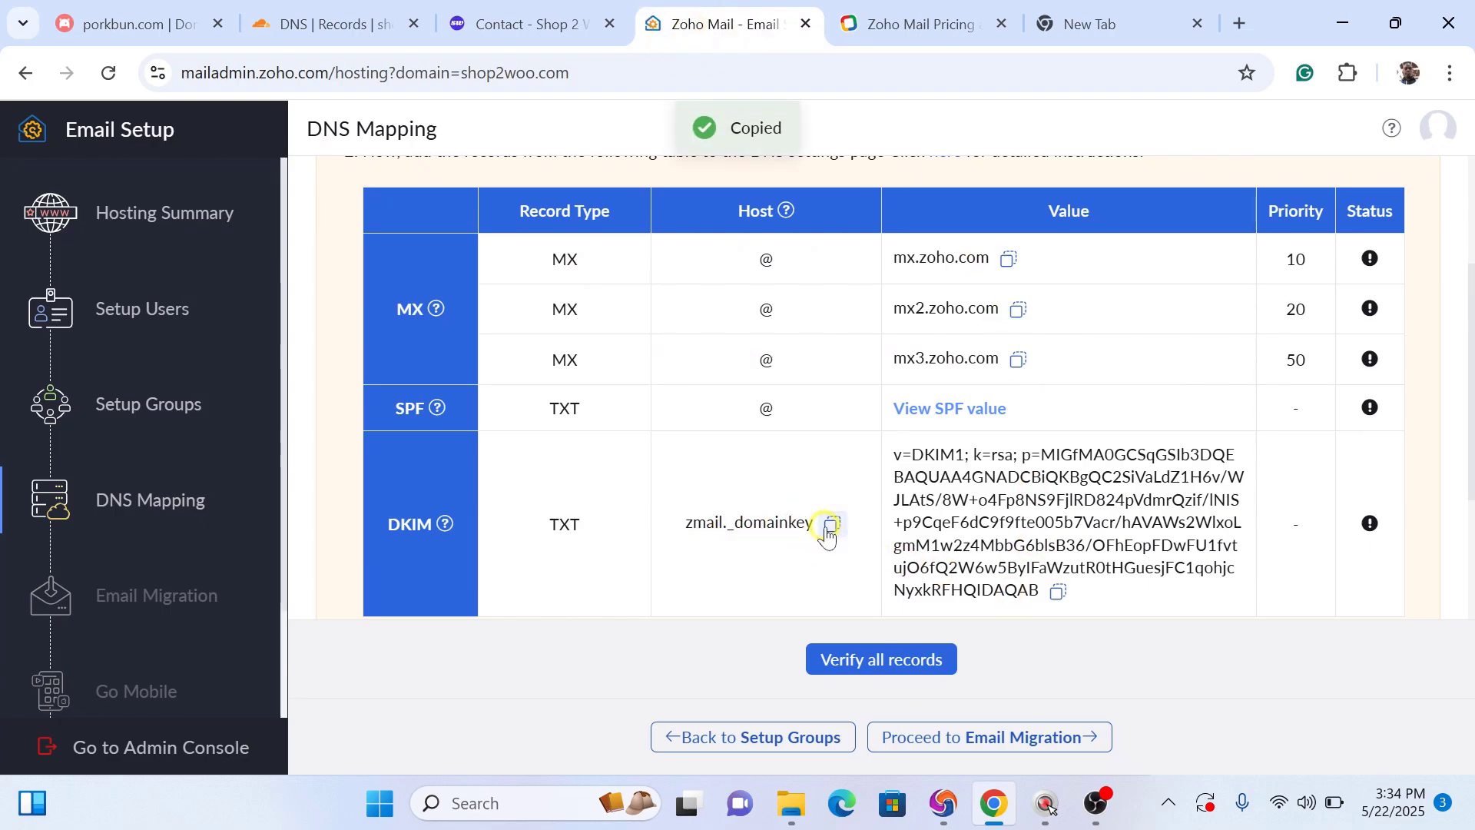
click(338, 24)
click(525, 339)
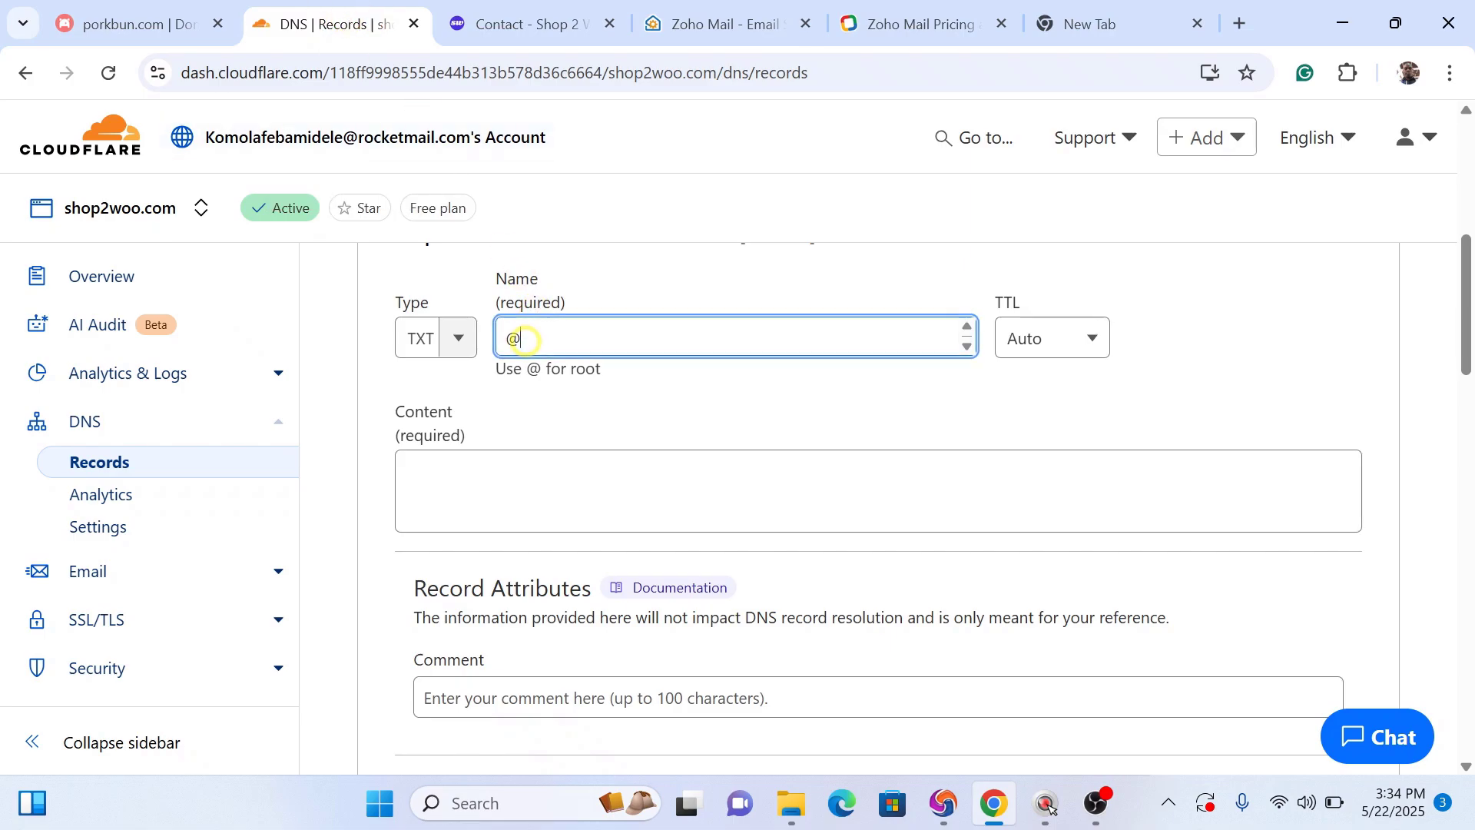
key(ctrl+v)
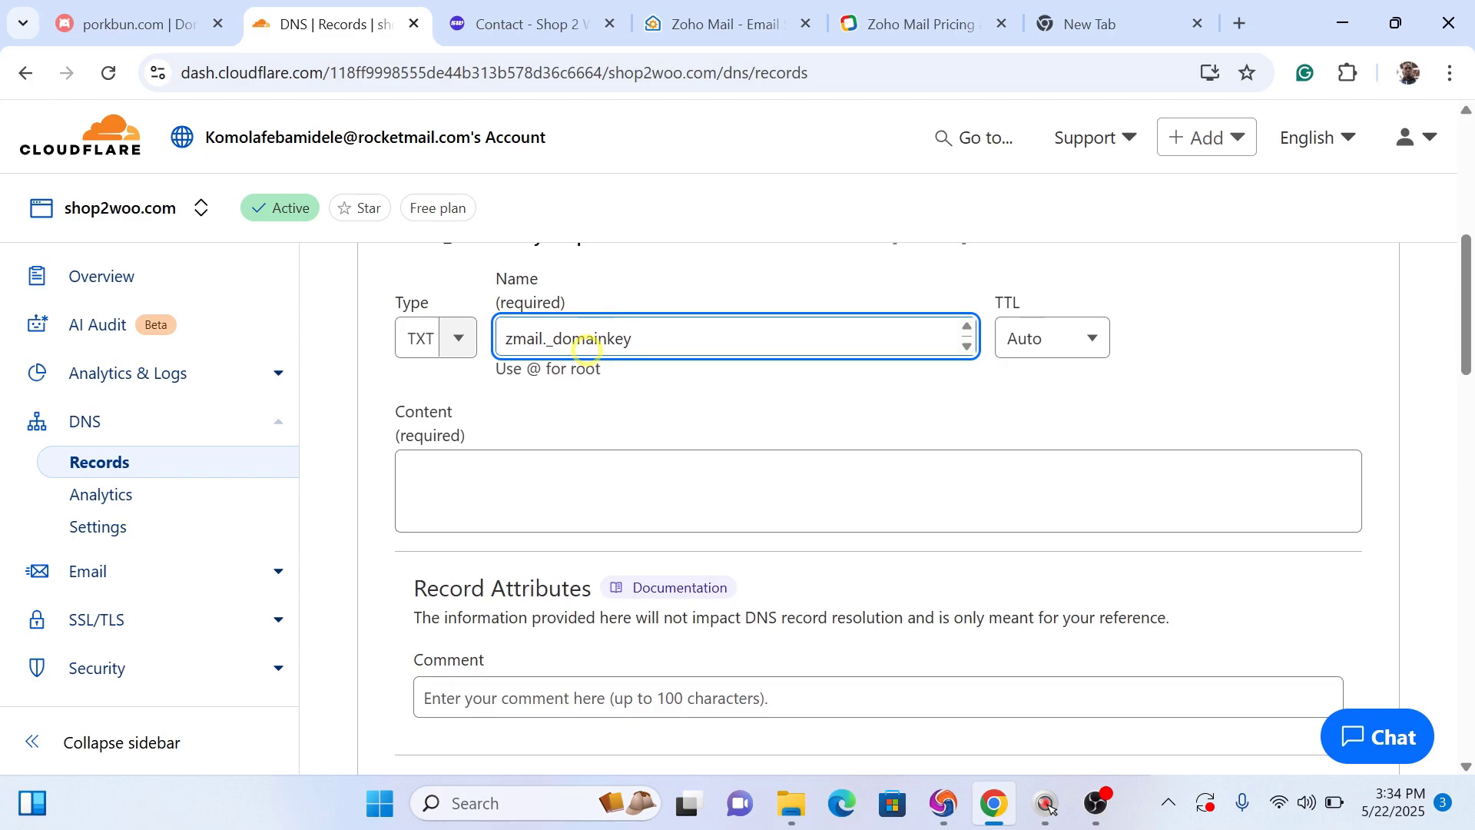
Step: Paste Zoho's DKIM key as the record content and save it
click(751, 36)
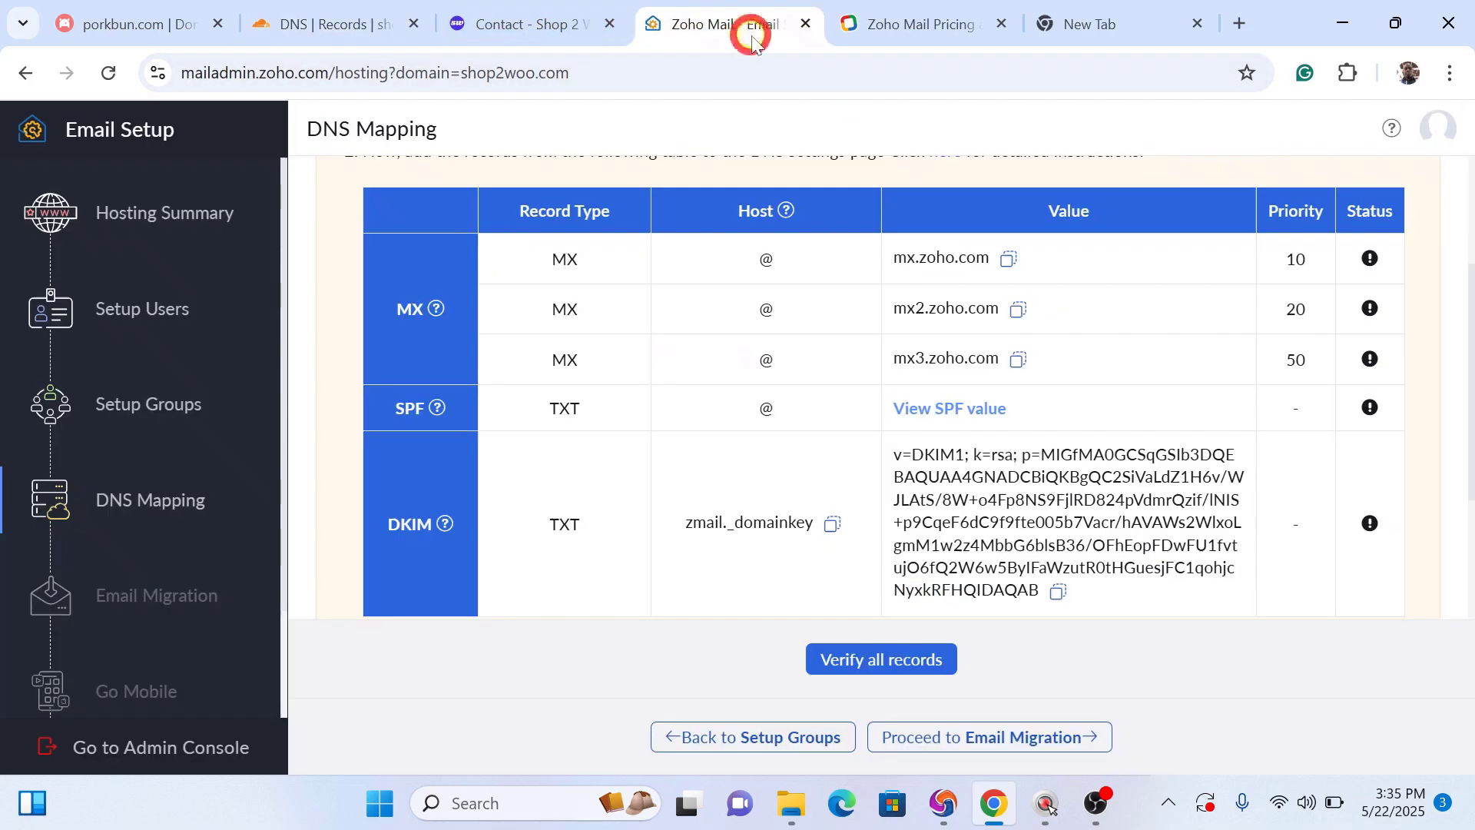
click(1055, 597)
click(354, 25)
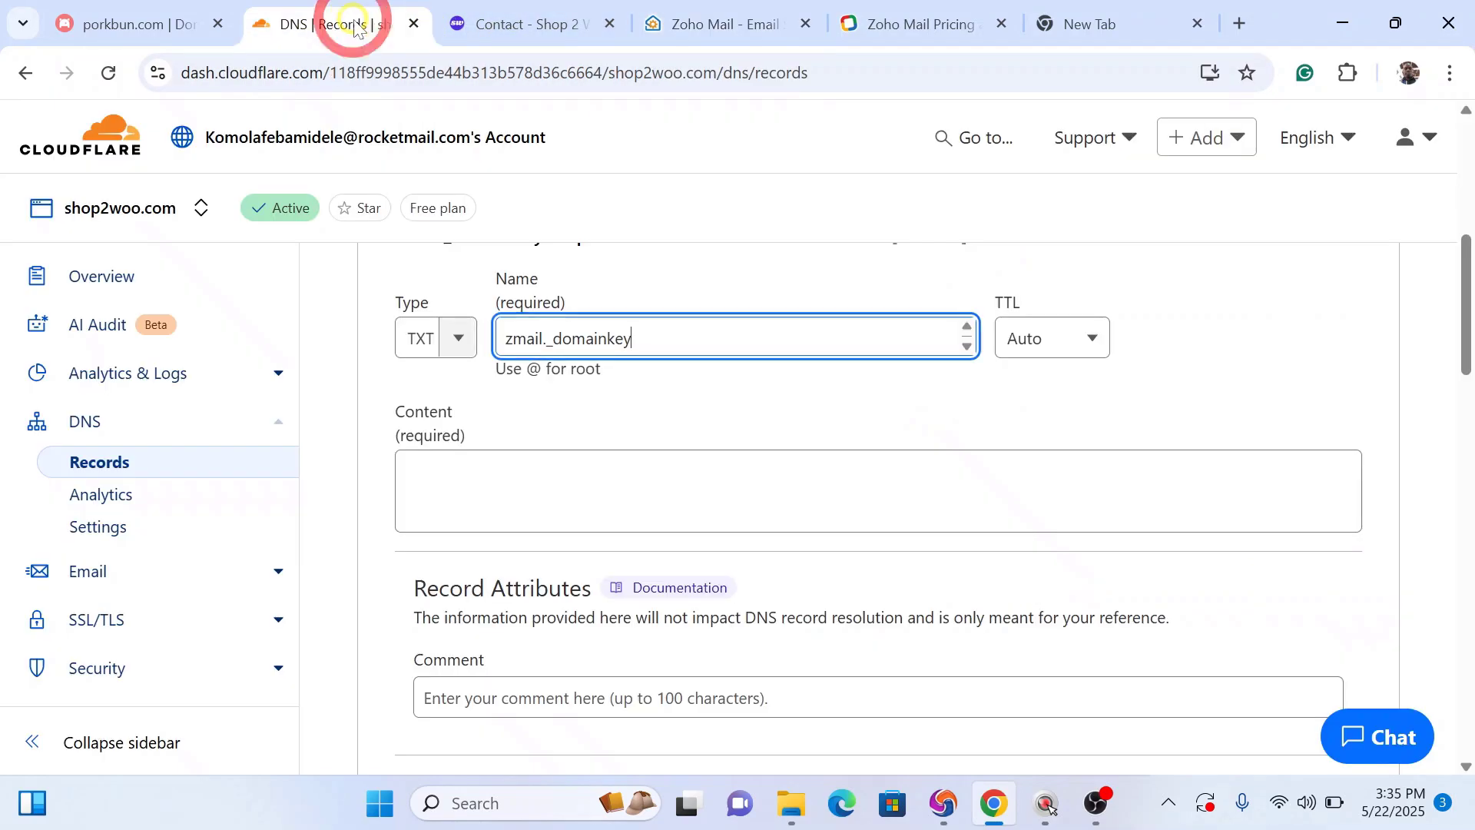
click(467, 477)
click(467, 478)
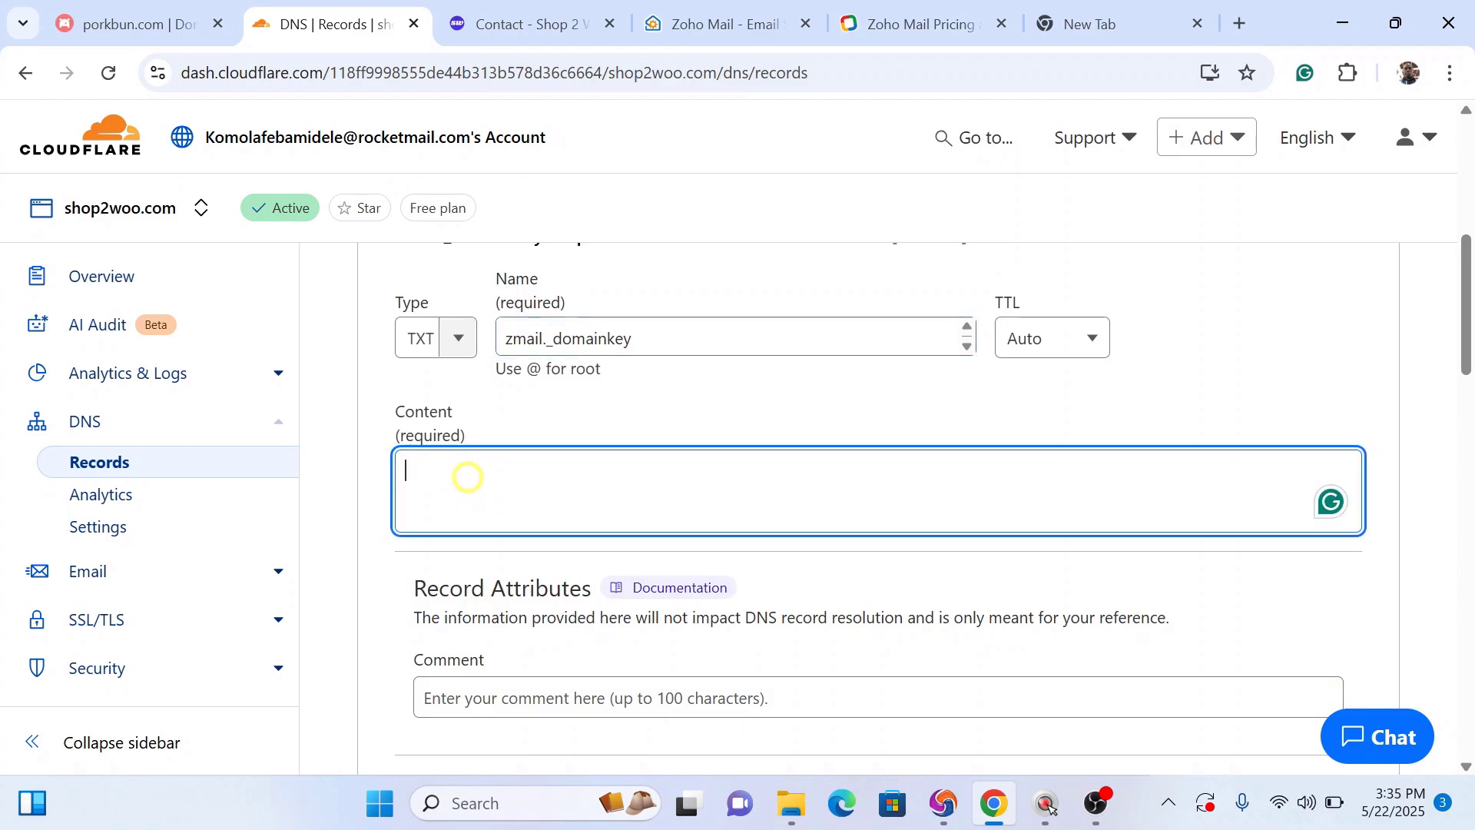
key(ctrl+v)
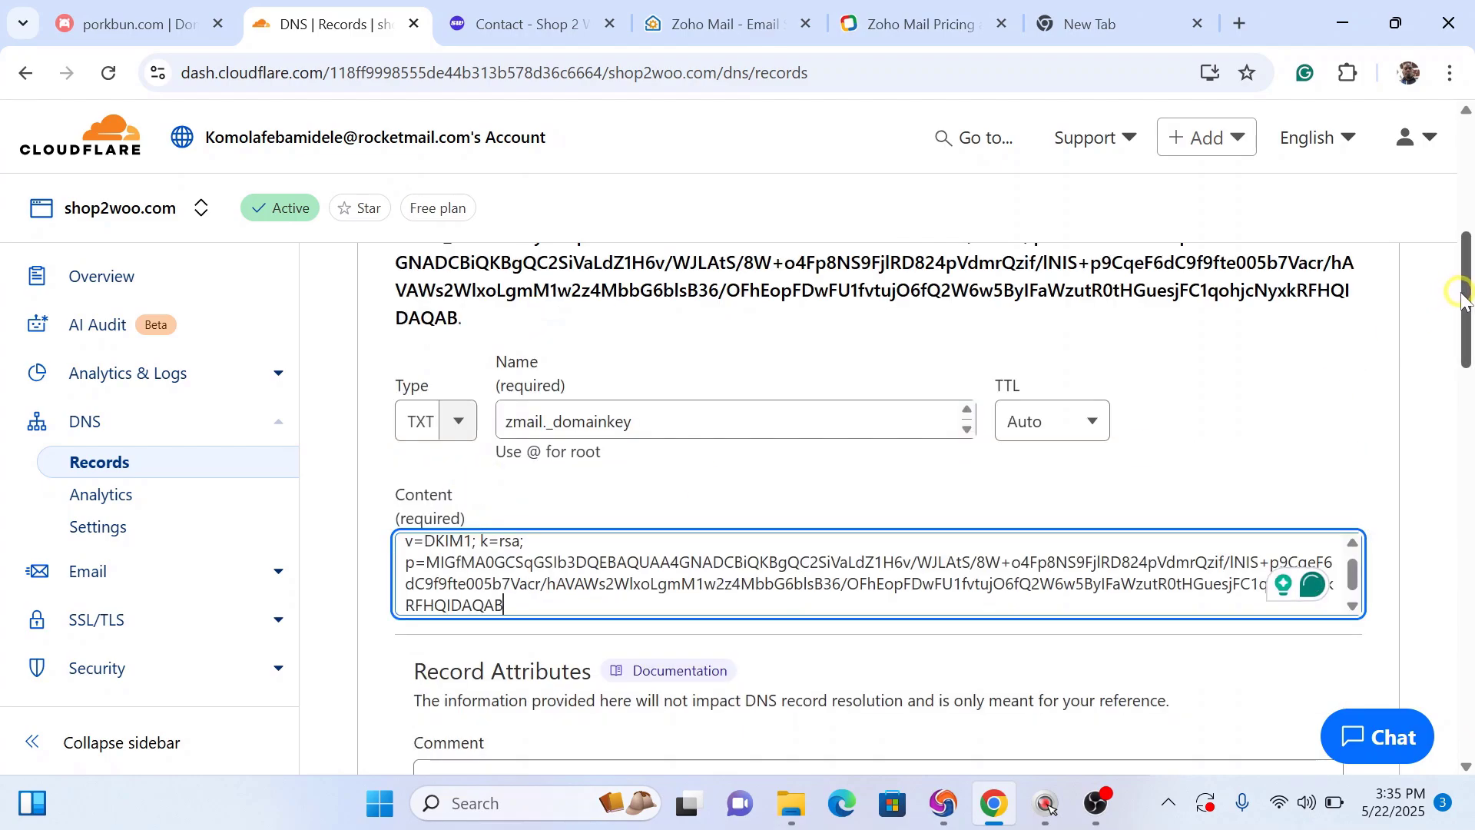
drag(1468, 292, 1460, 370)
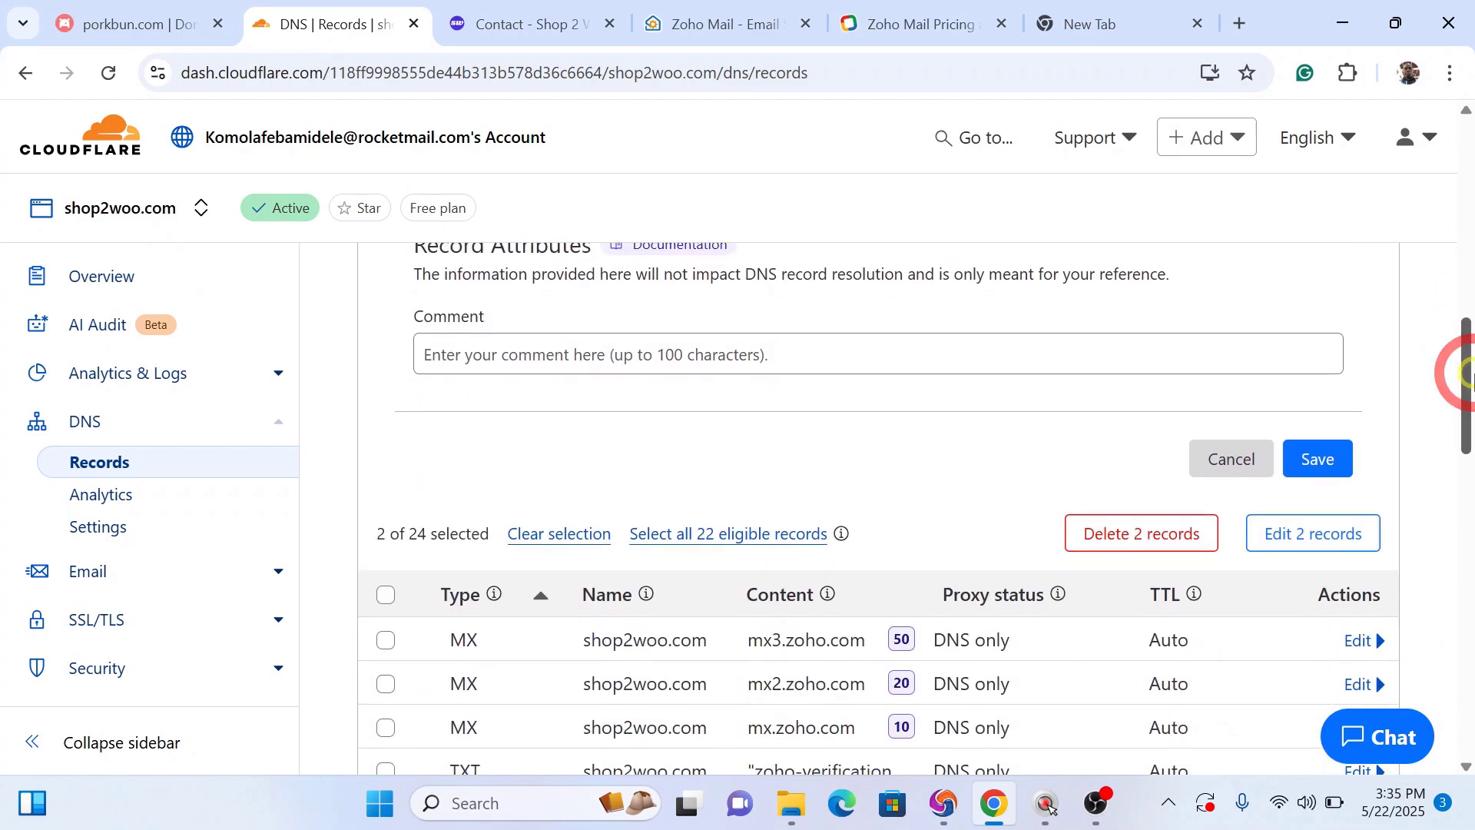
click(1321, 460)
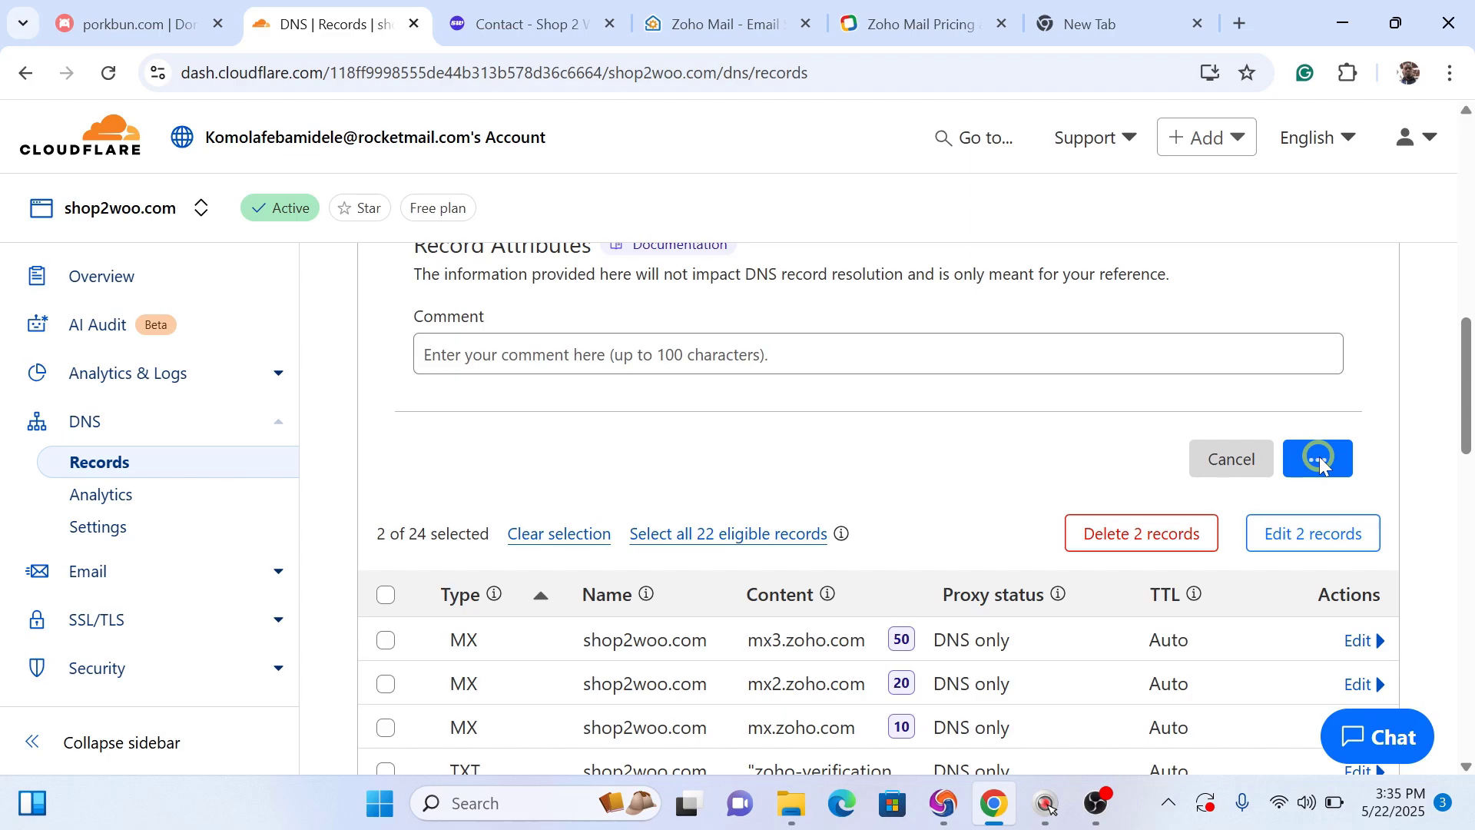
drag(1464, 392, 1392, 315)
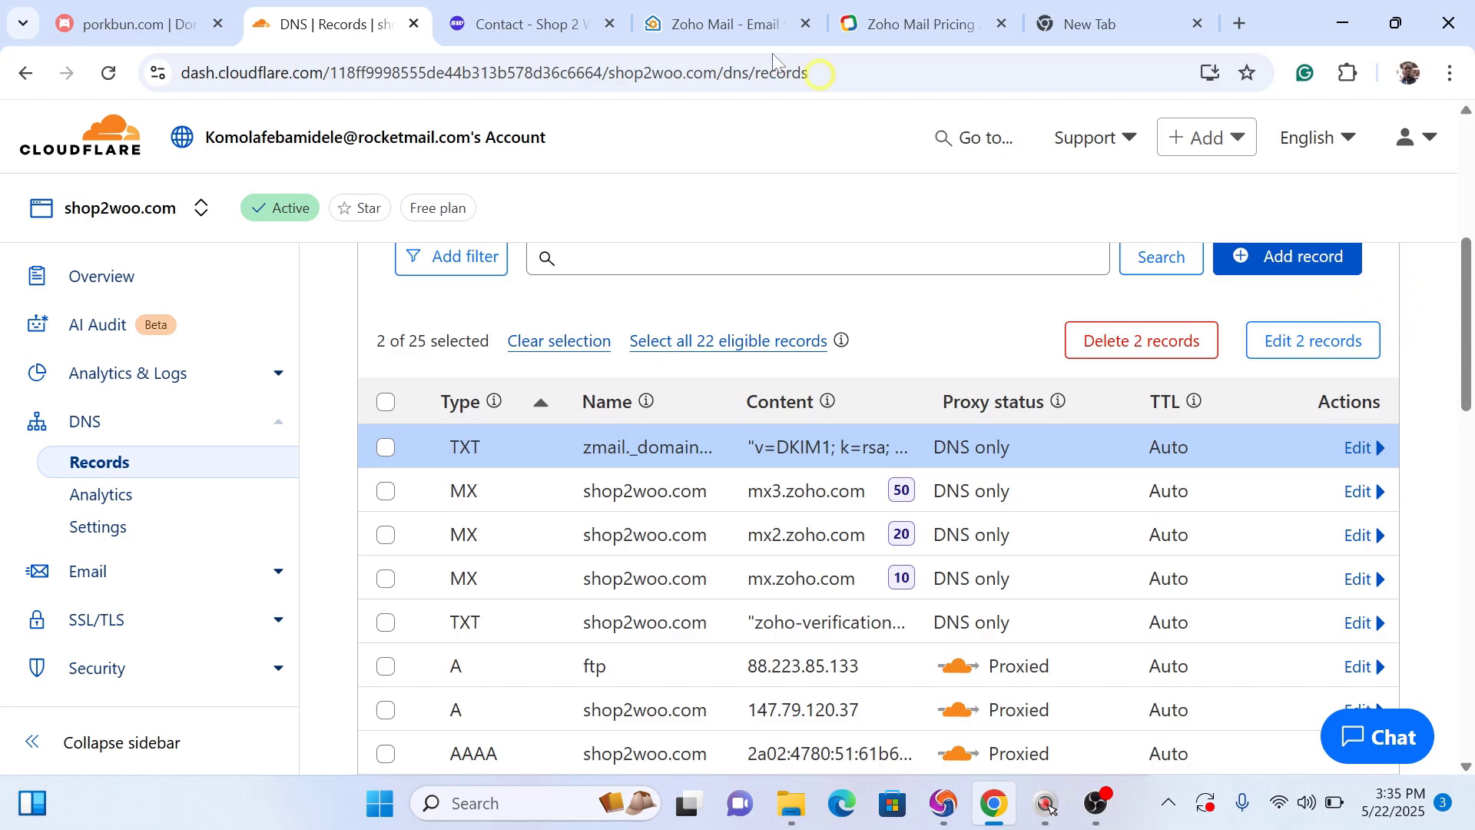
Step: Verify all DNS records, then proceed past Email Migration and Go Mobile to Setup Completion
click(677, 28)
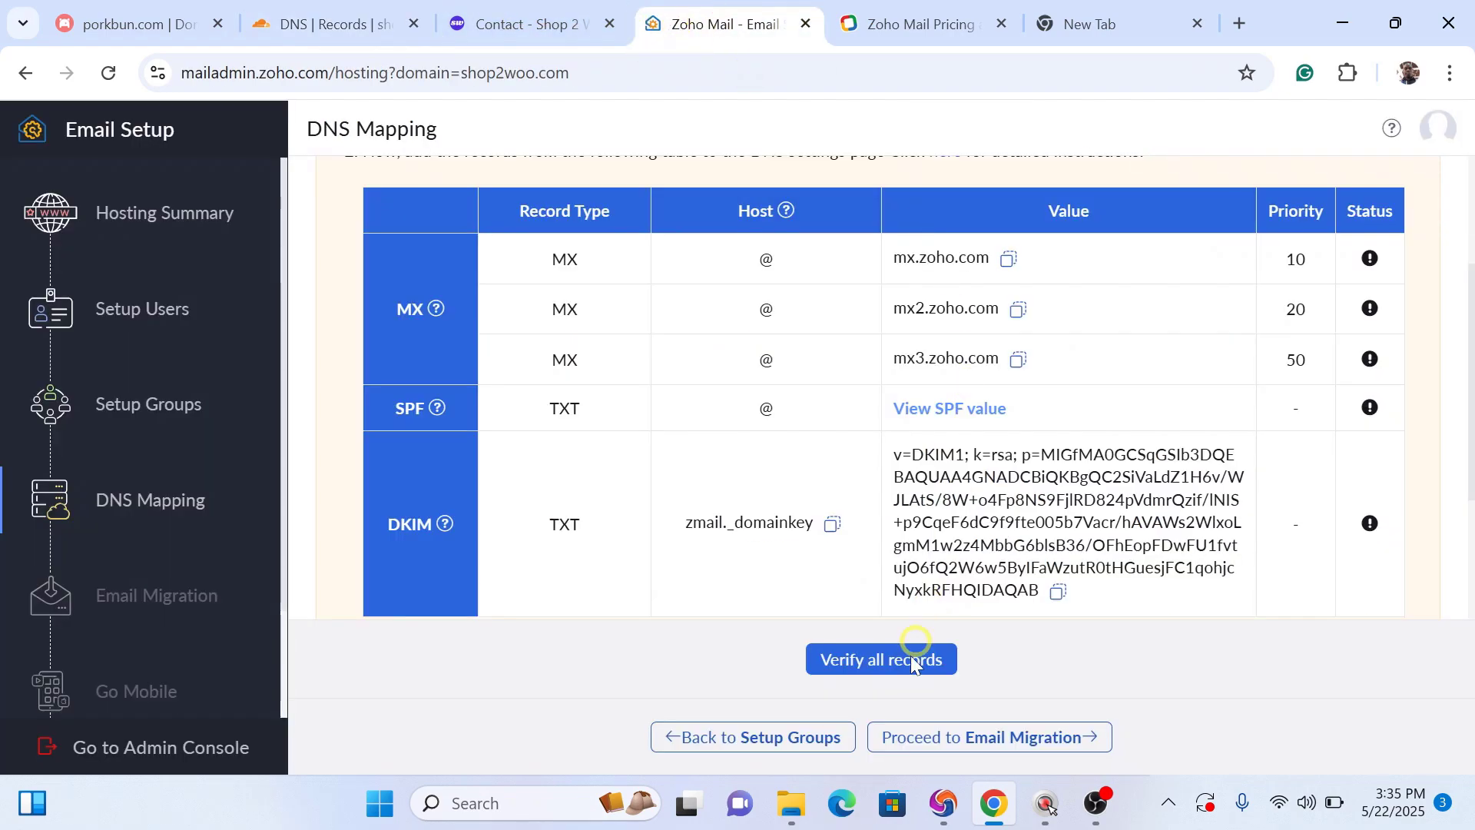
click(883, 664)
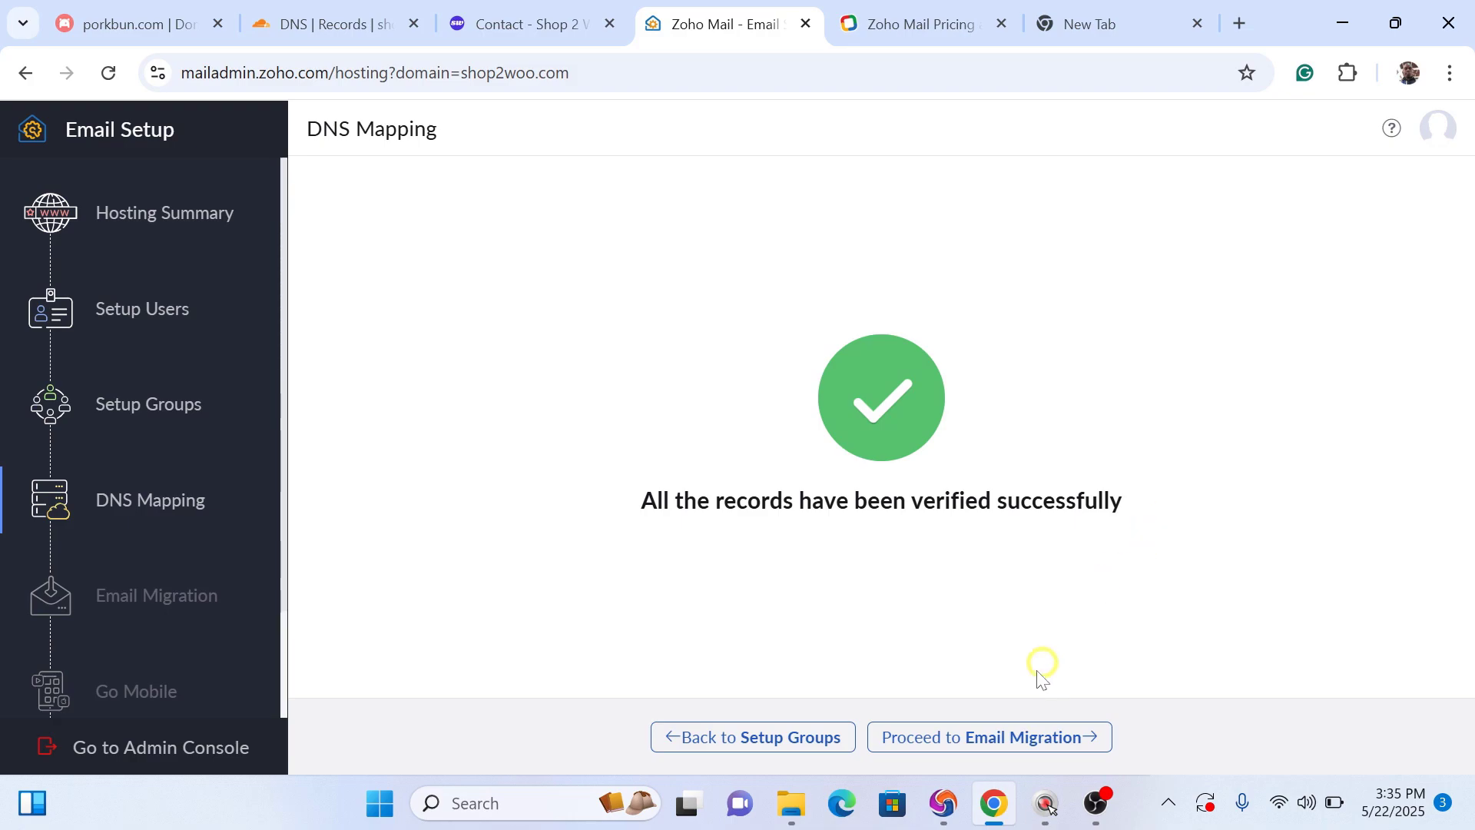
click(949, 739)
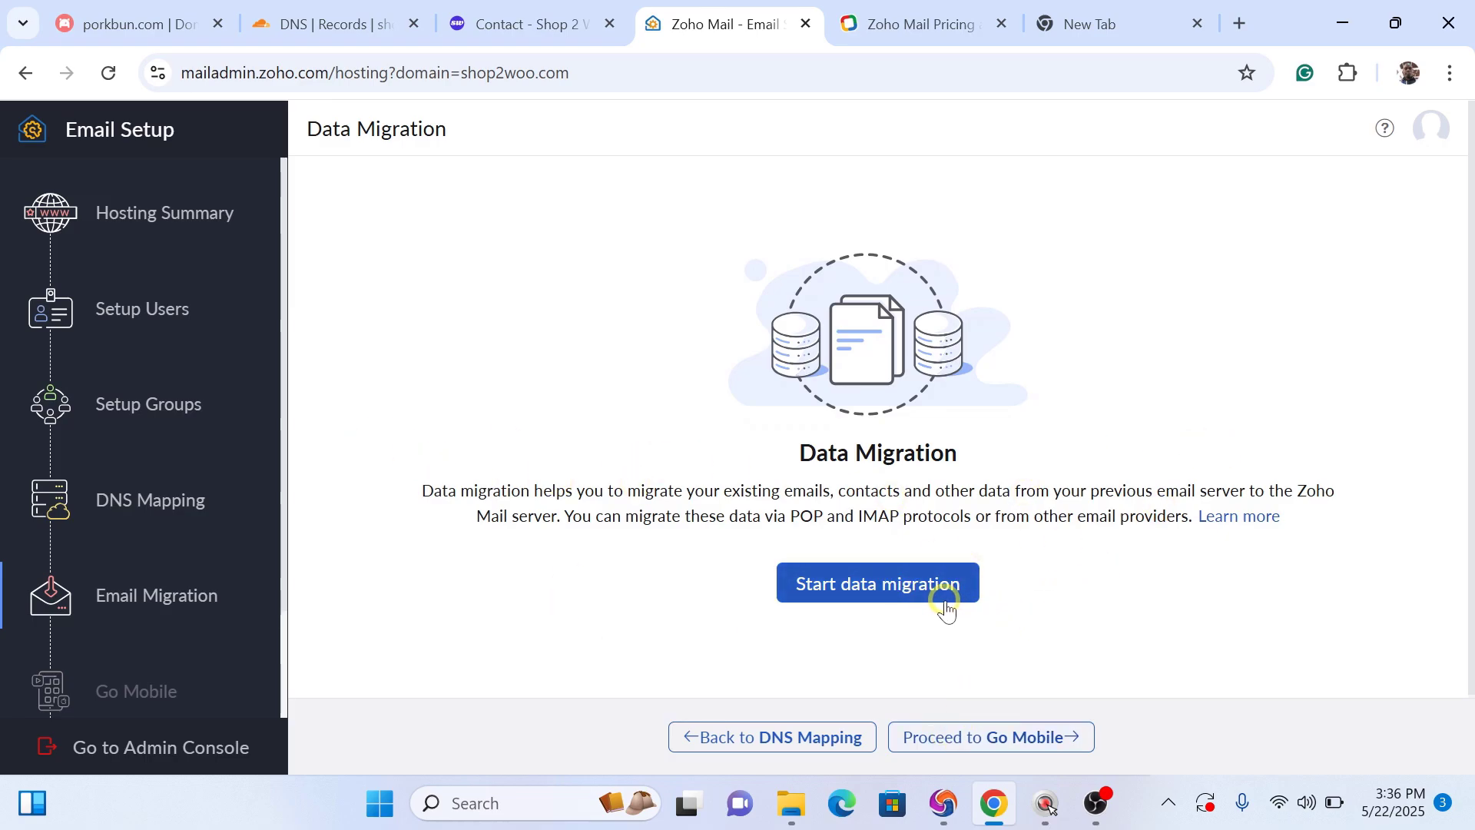
click(966, 739)
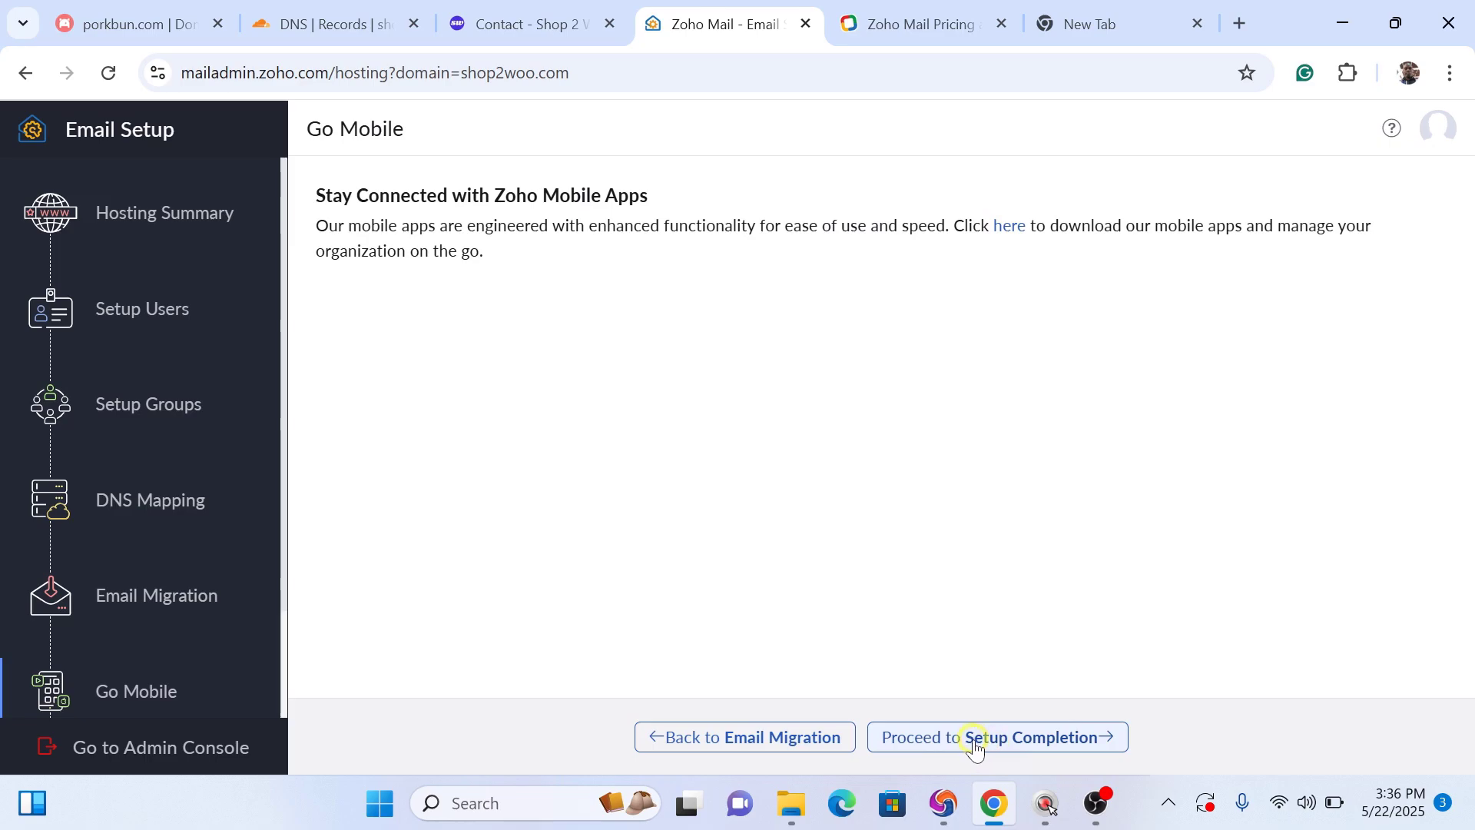
click(952, 739)
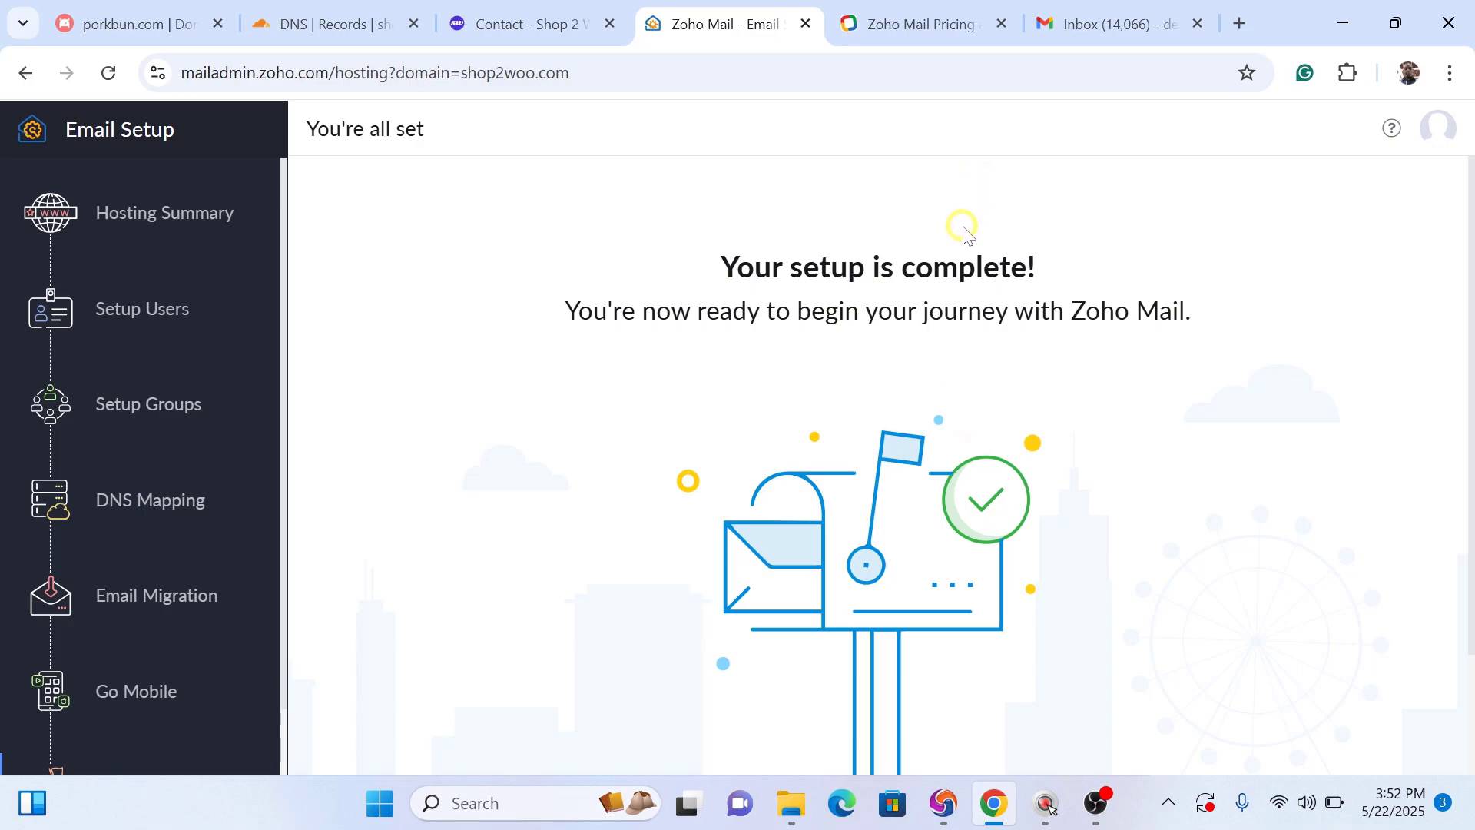
Step: Send a Gmail message to the shop's support address with subject 'tesing' and body 'testing'
click(528, 9)
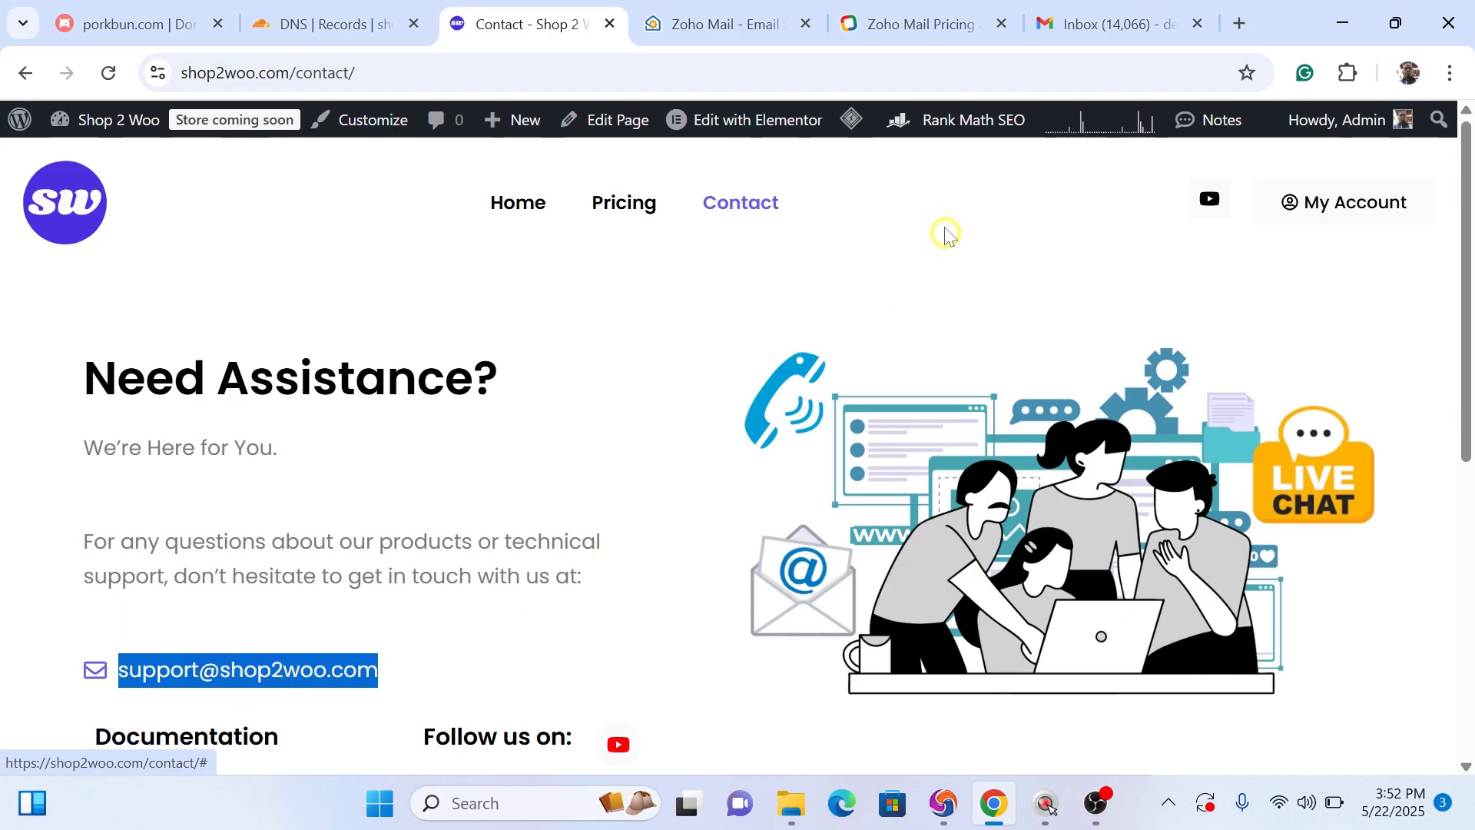
click(1101, 25)
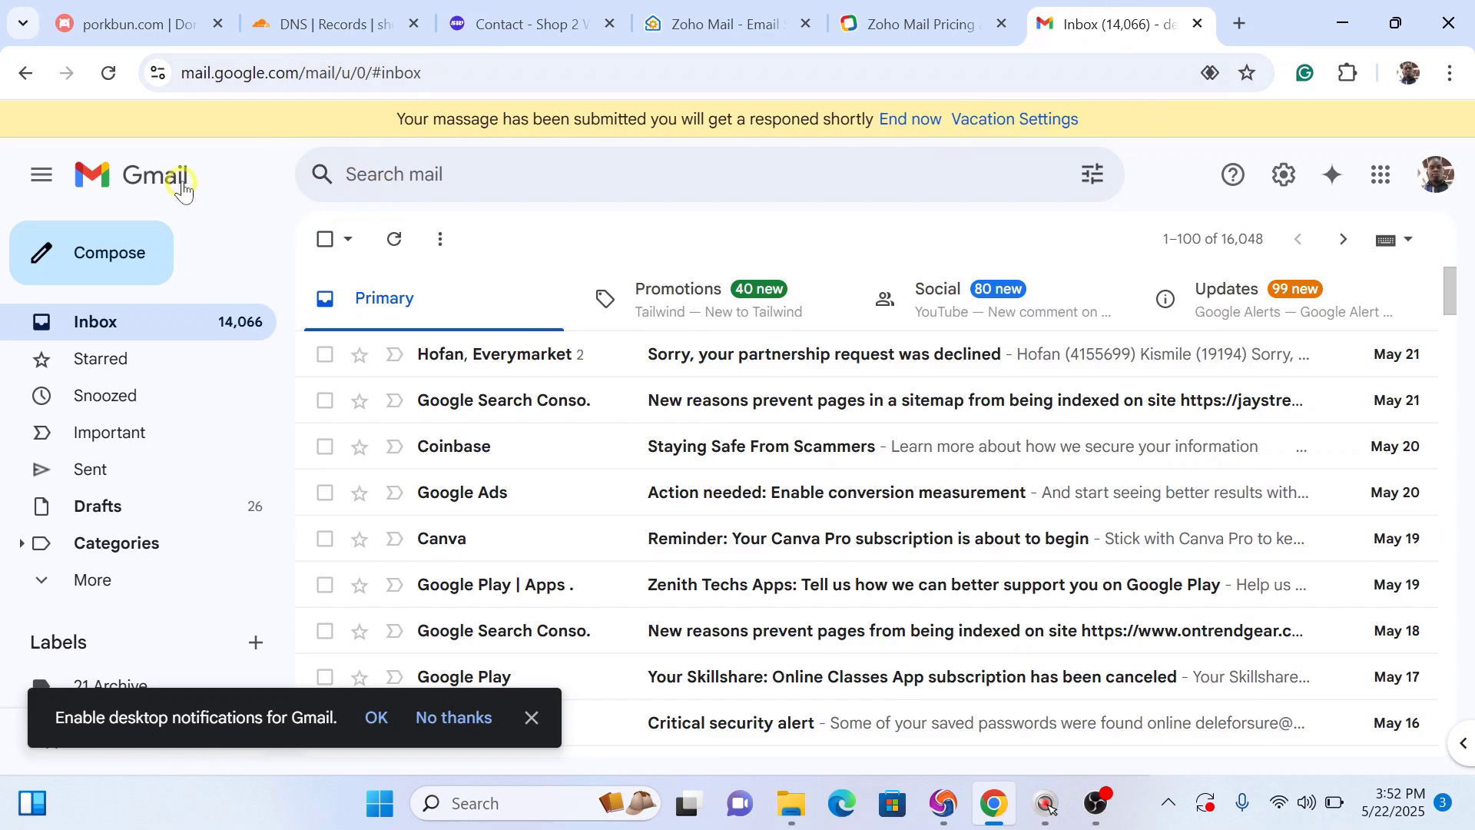
click(110, 269)
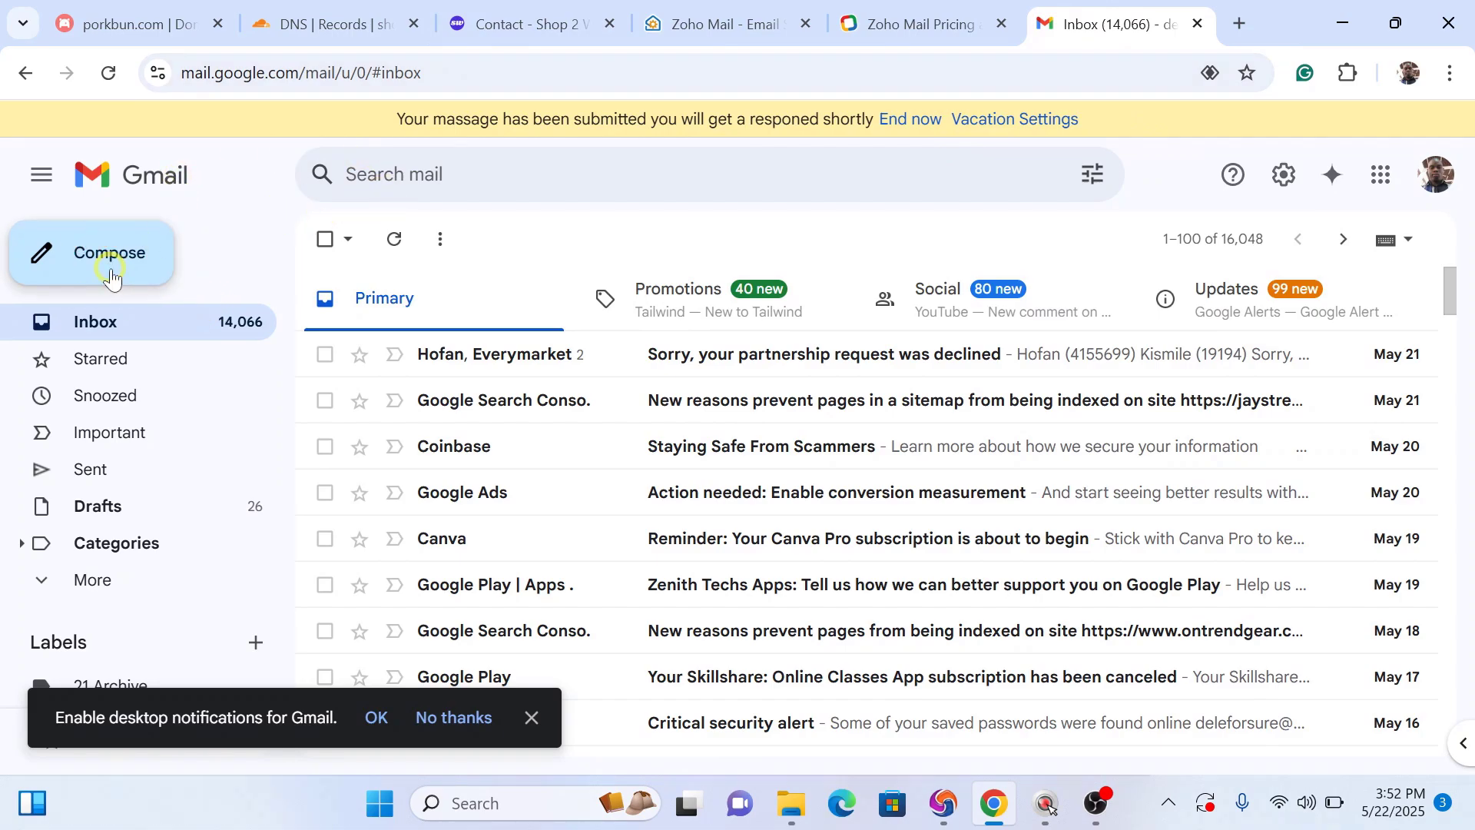
click(864, 327)
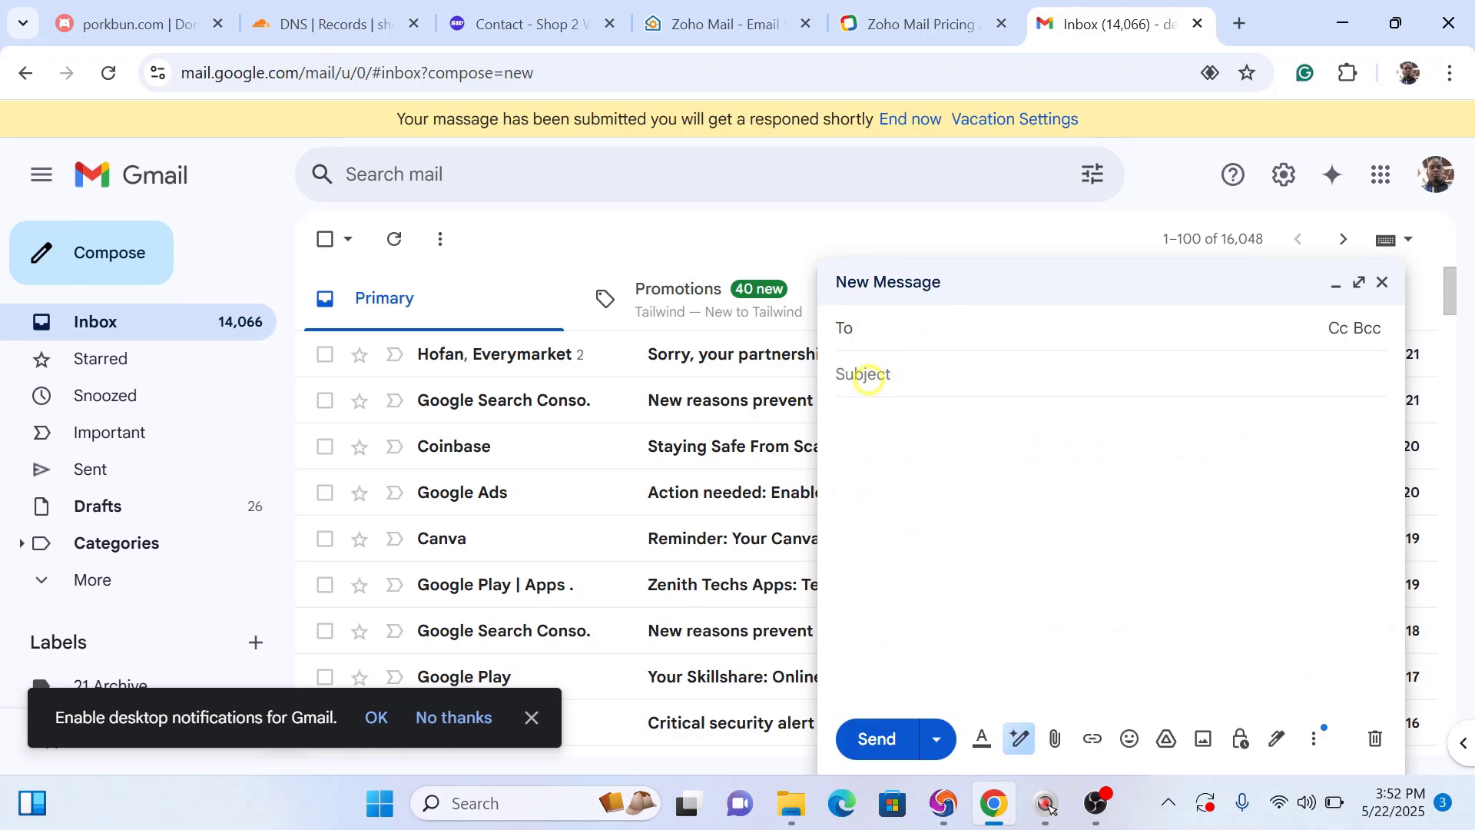
key(ctrl+v)
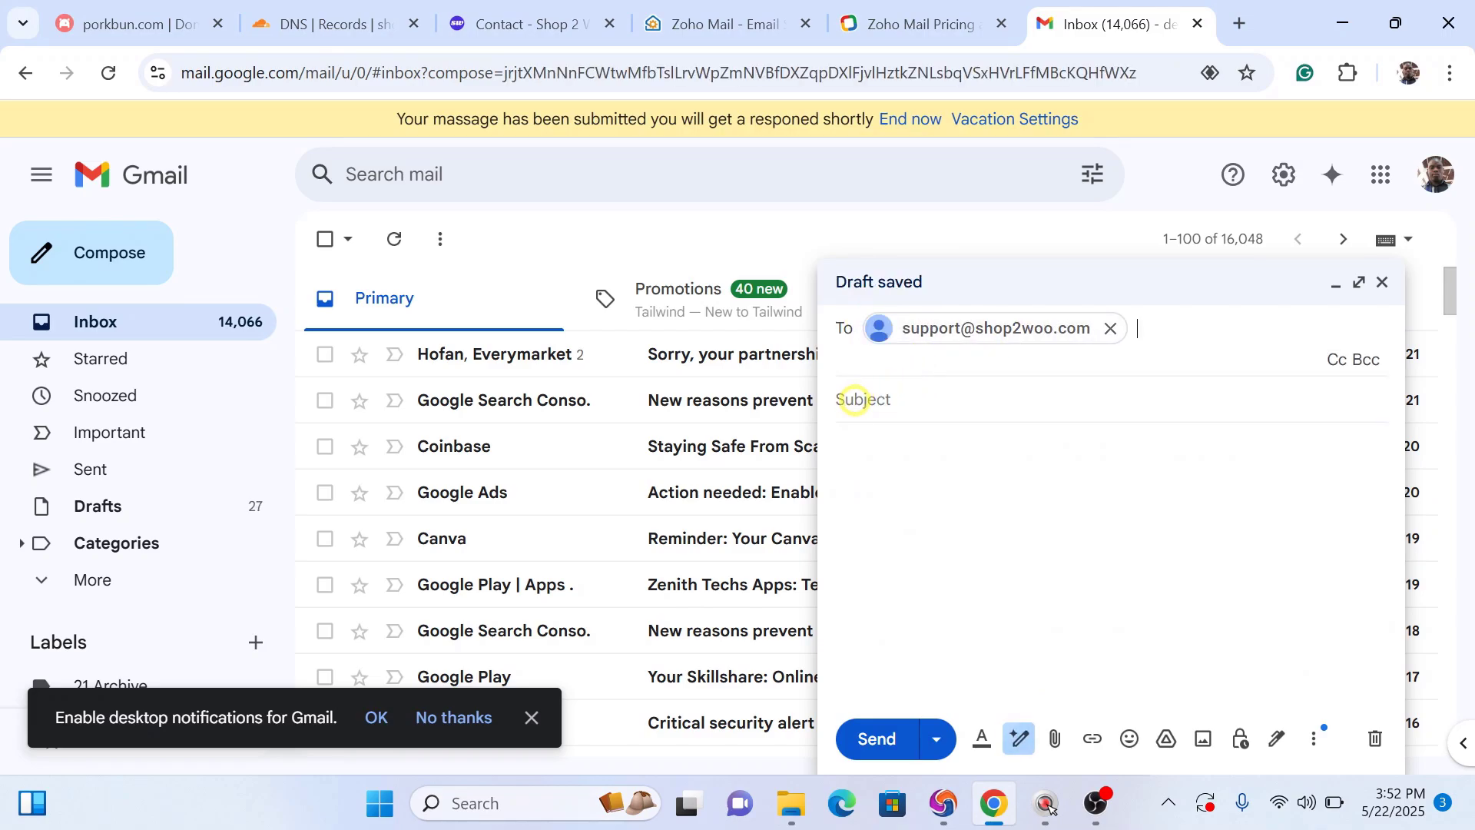
click(855, 399)
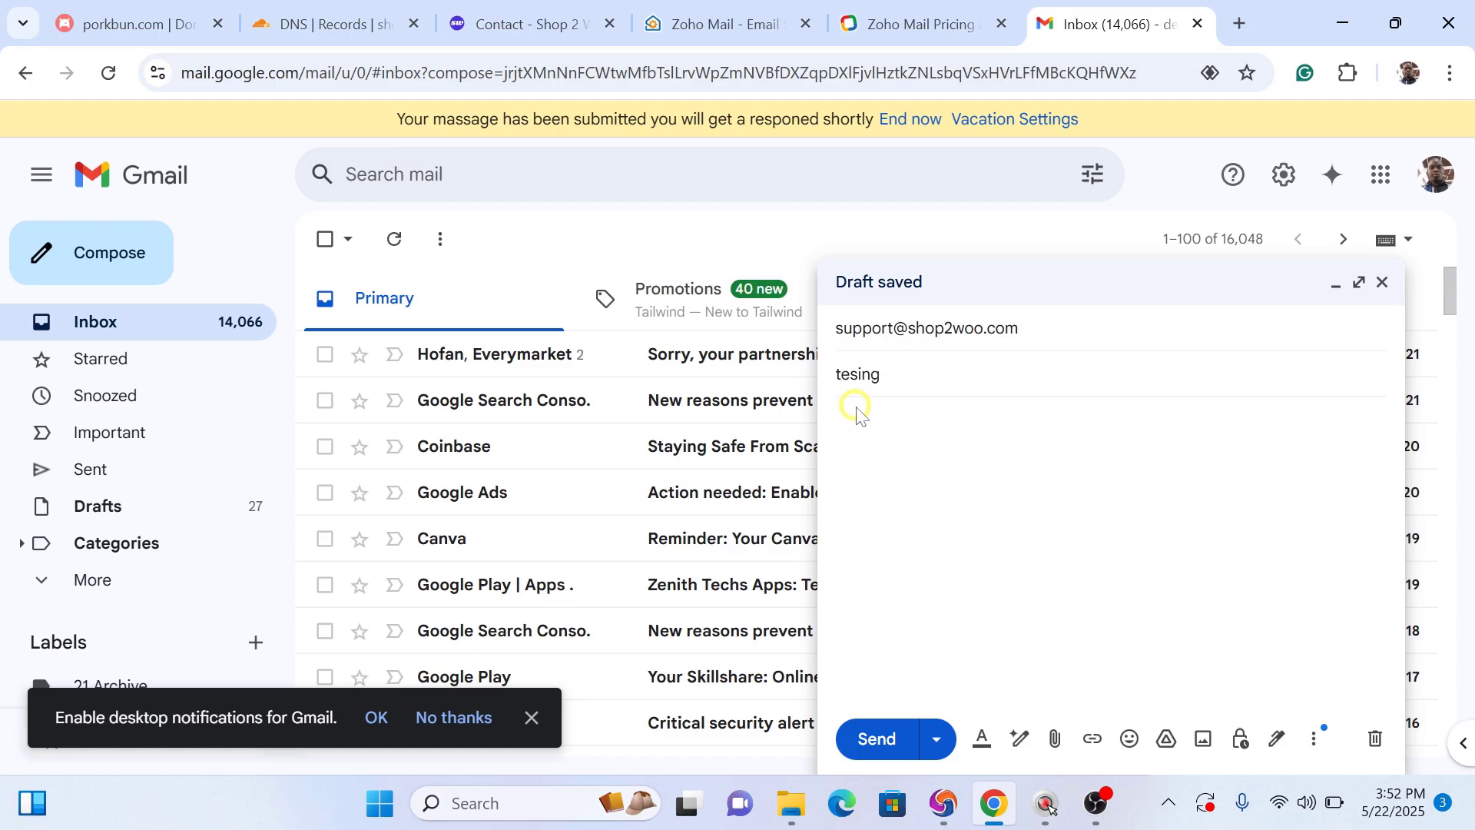
click(859, 420)
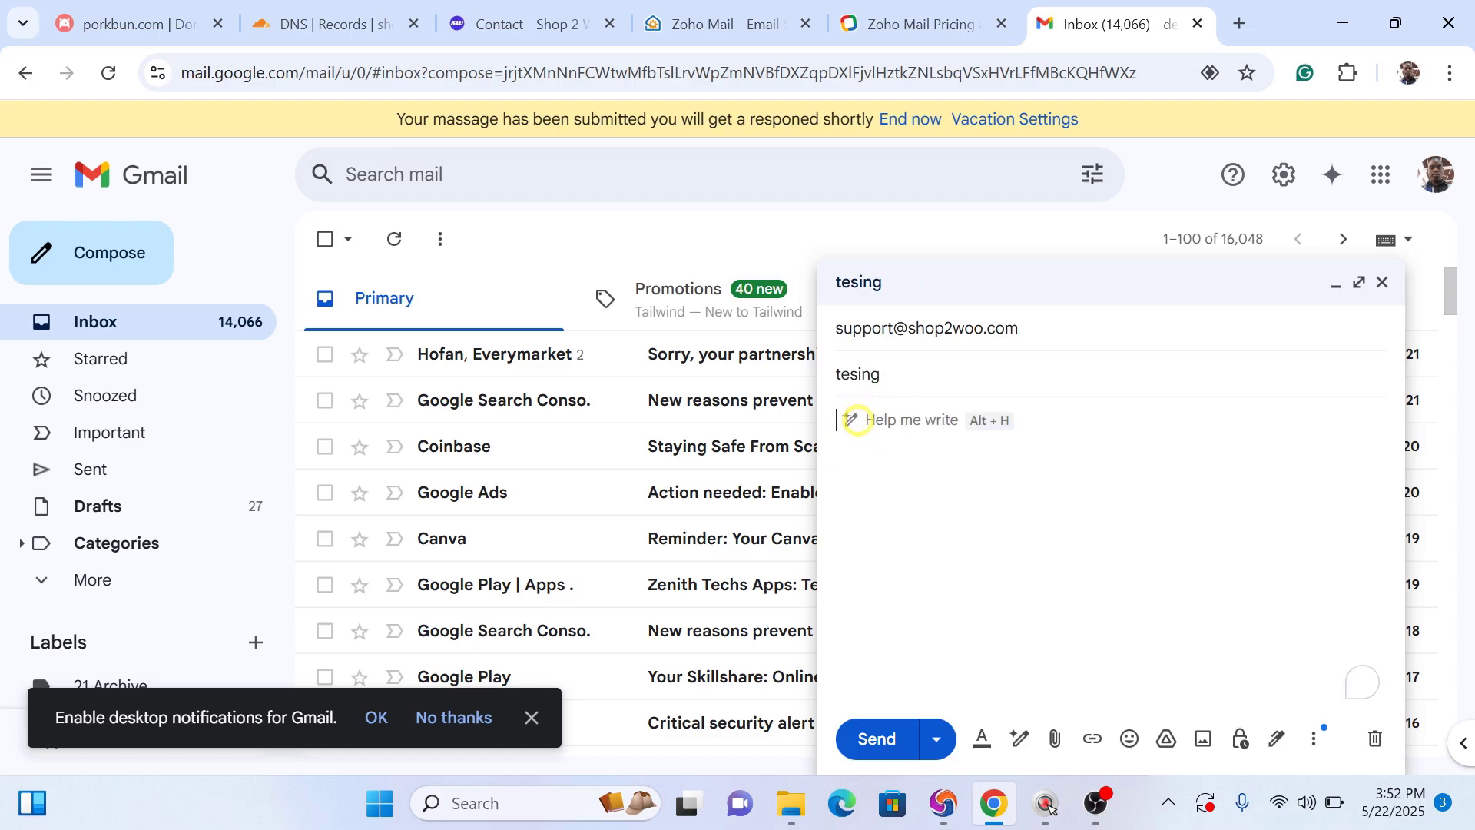
text(testing)
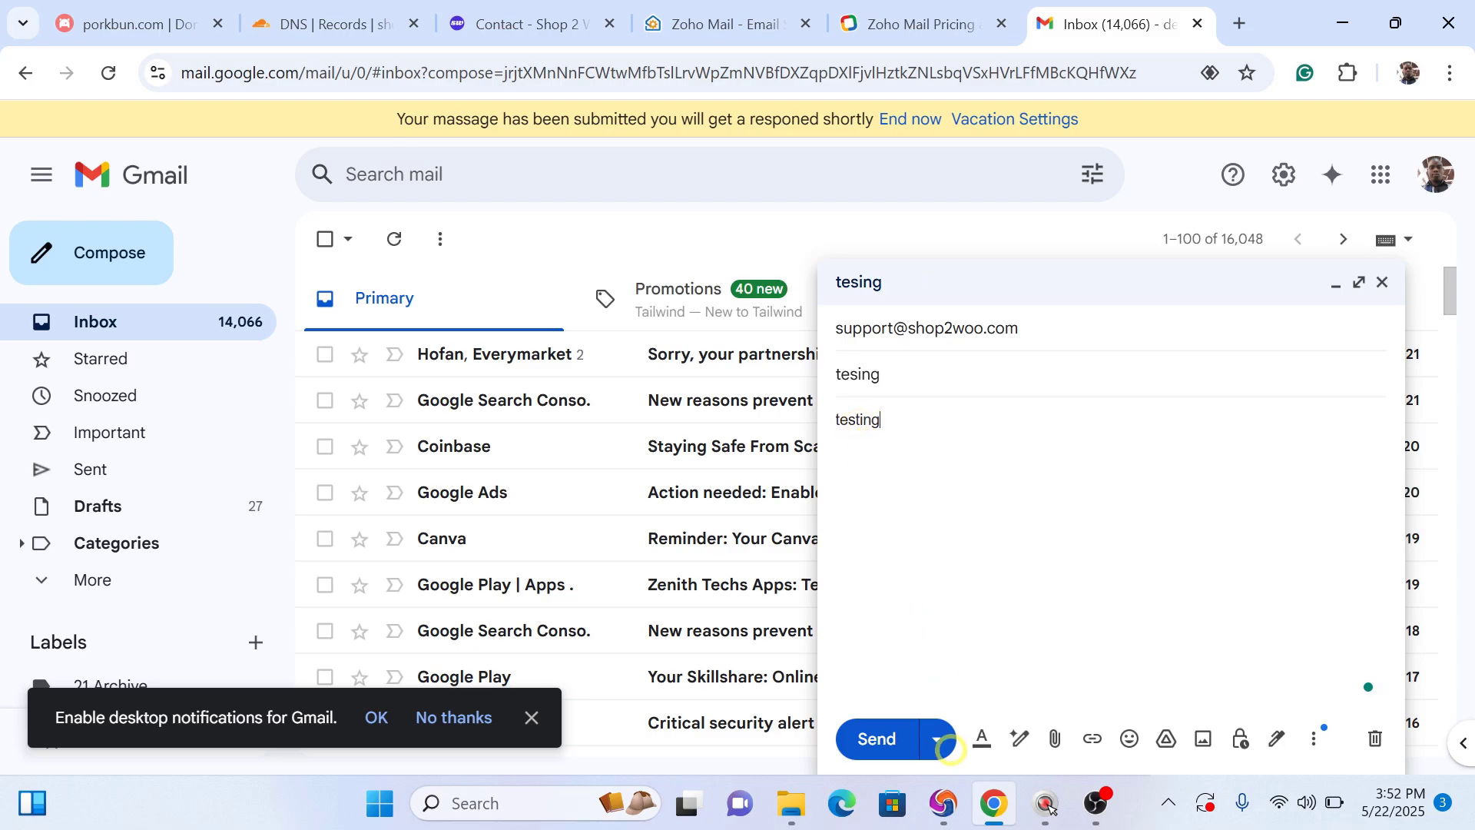
click(864, 739)
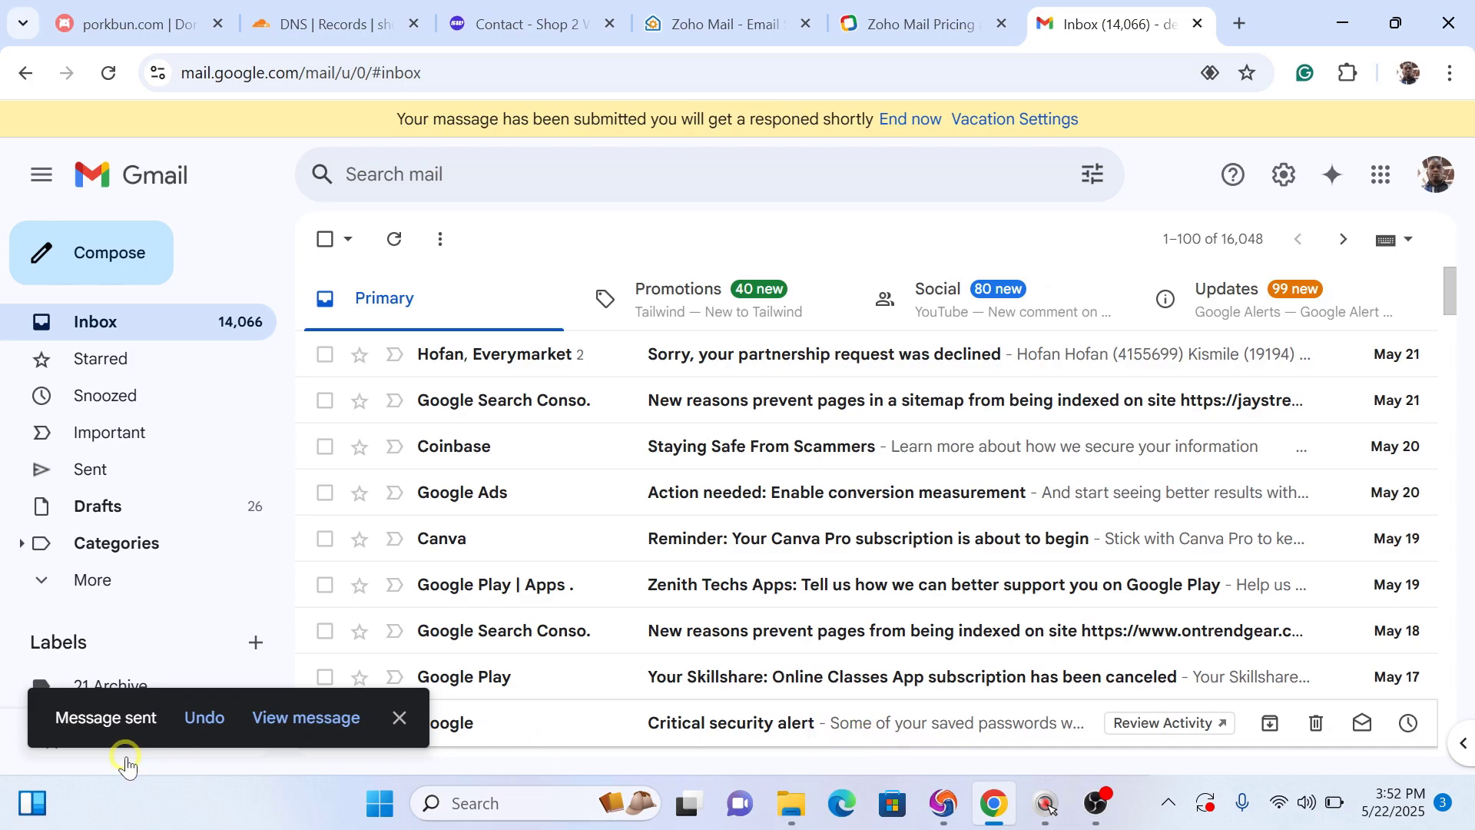
Step: Load mailadmin.zoho.com and dismiss the Admin Console welcome dialog and navigation tour
click(745, 13)
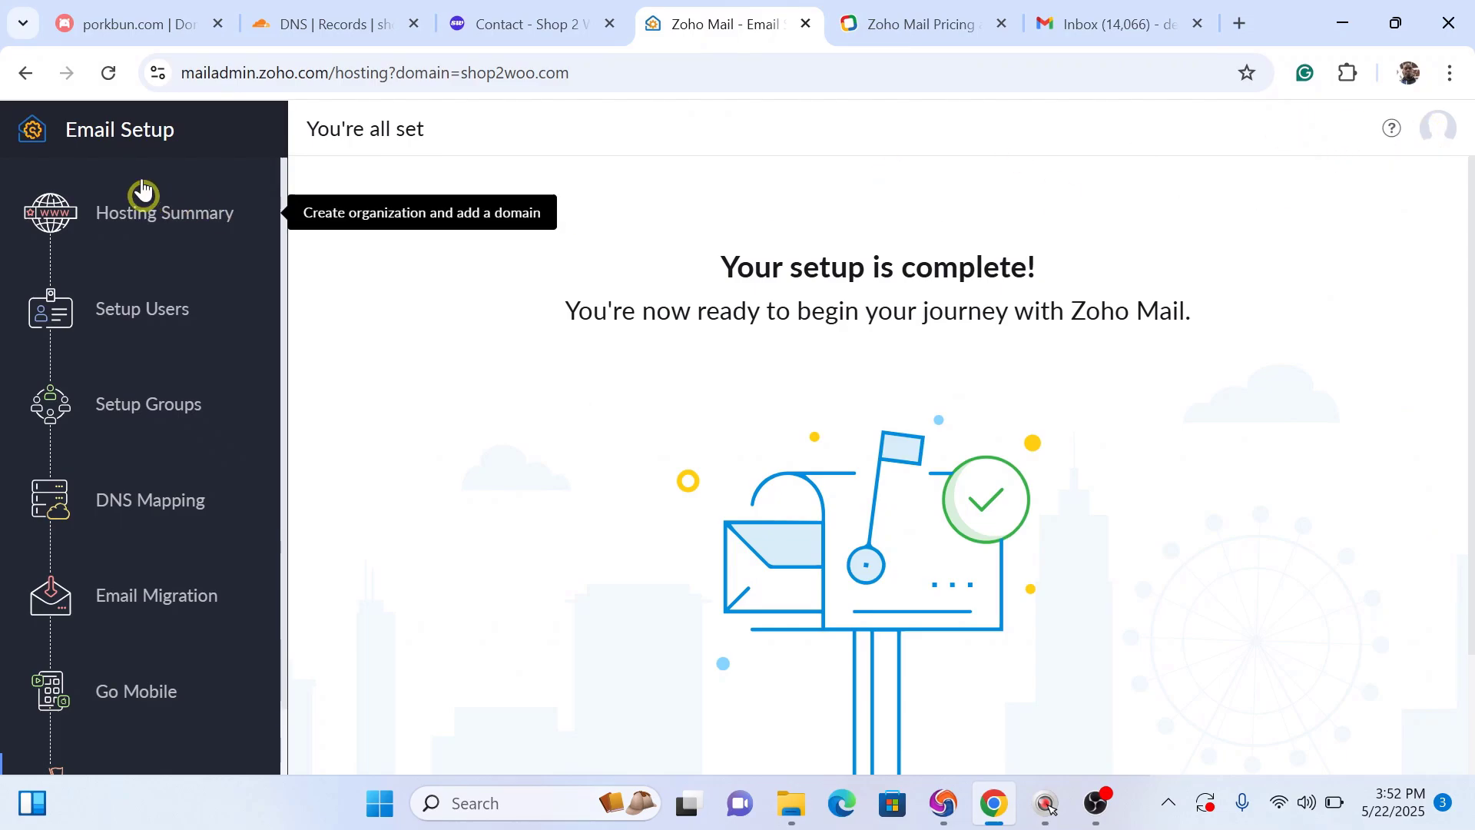
click(1439, 137)
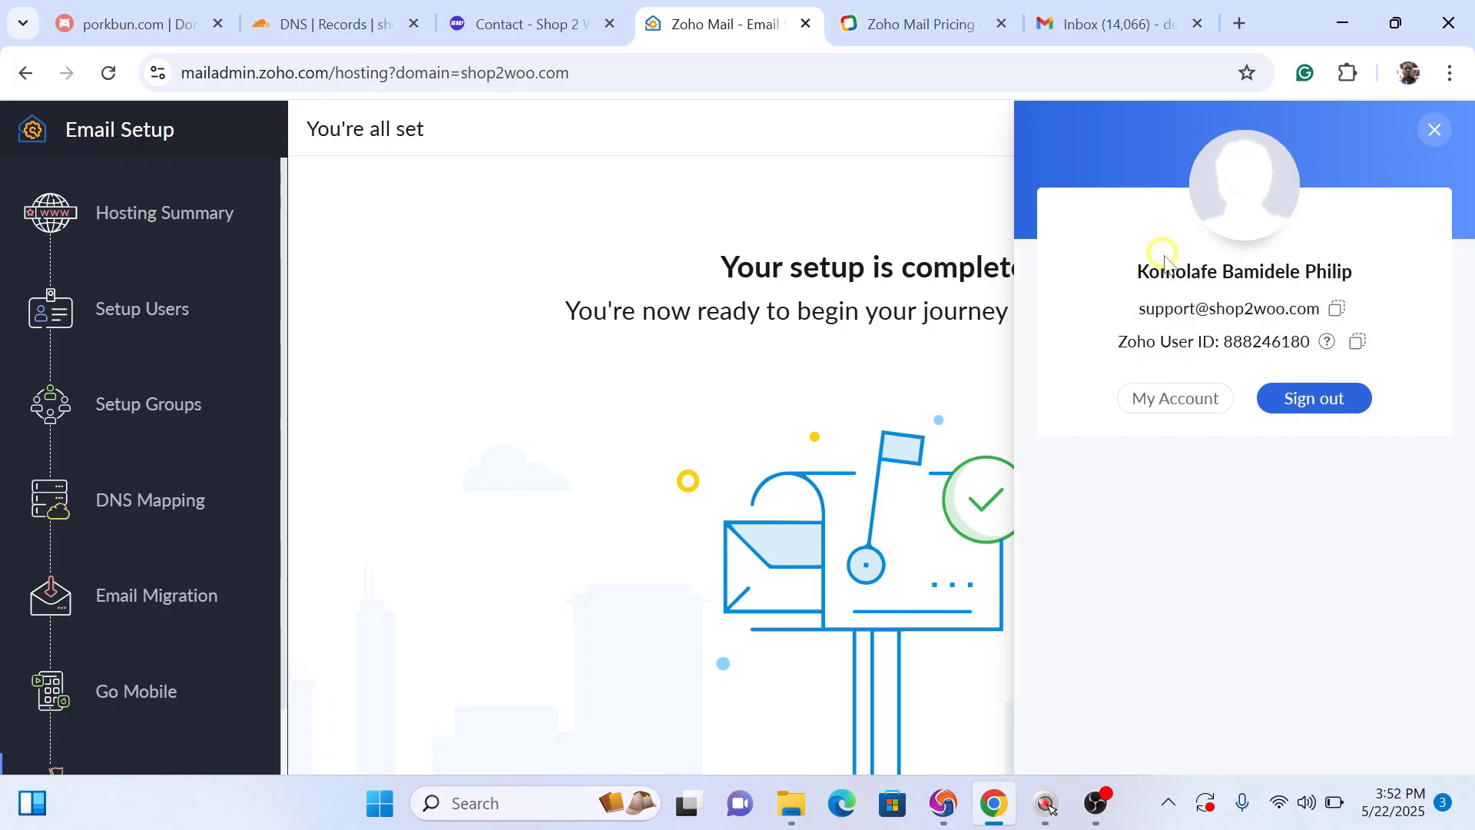
click(708, 192)
drag(388, 73, 634, 92)
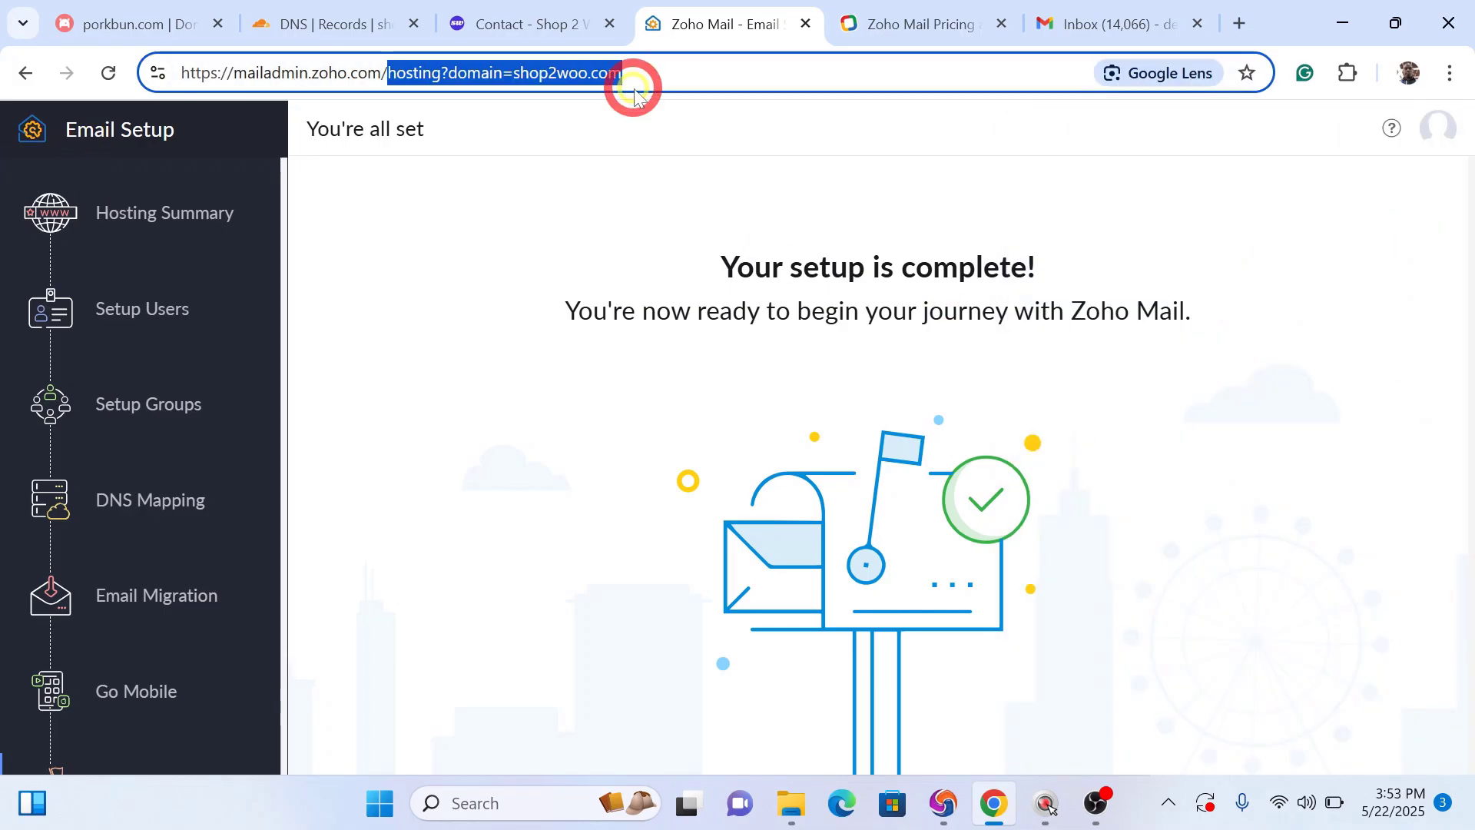
key(BackSpace)
key(Return)
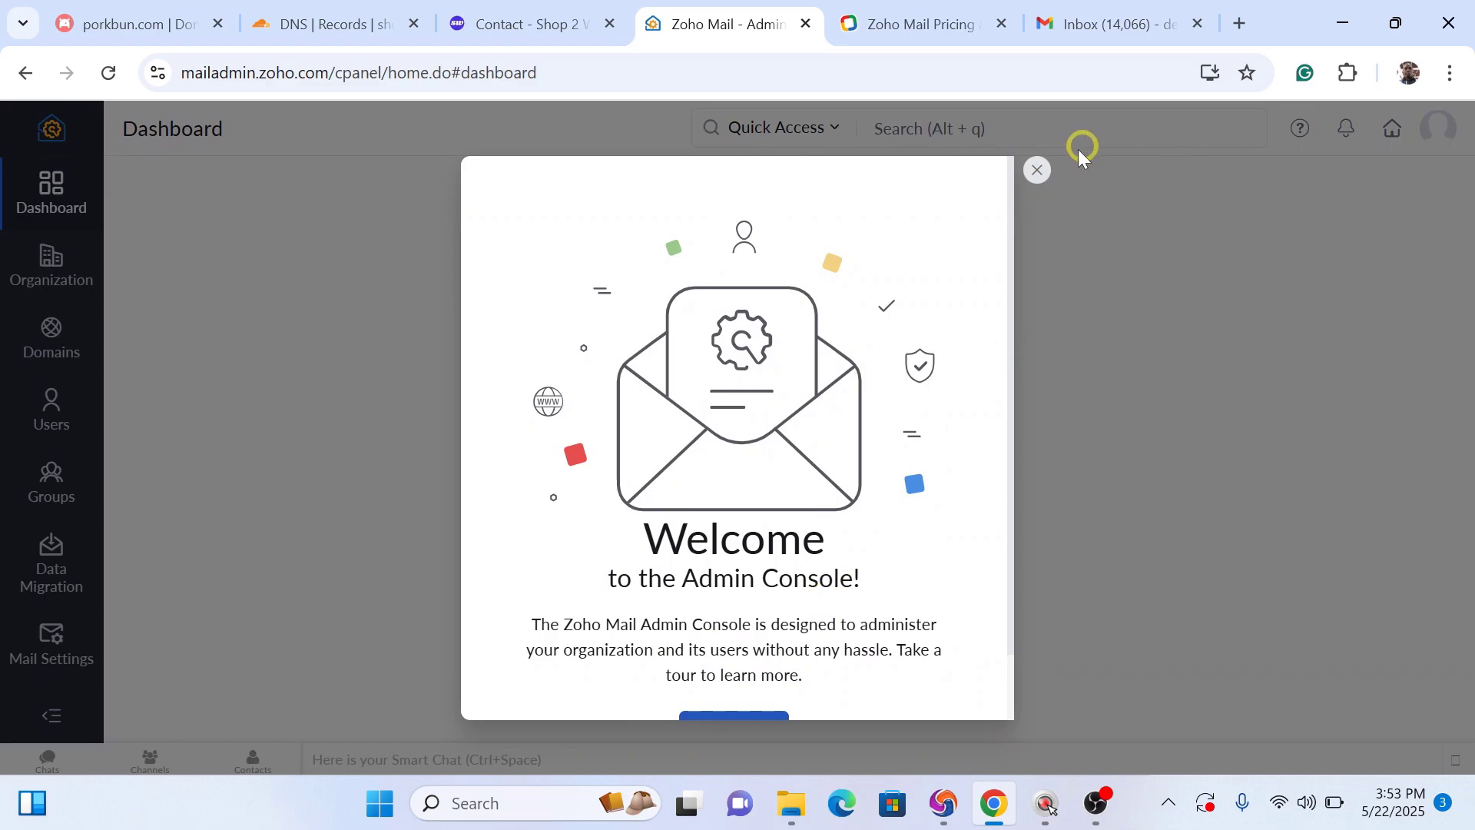
click(1040, 171)
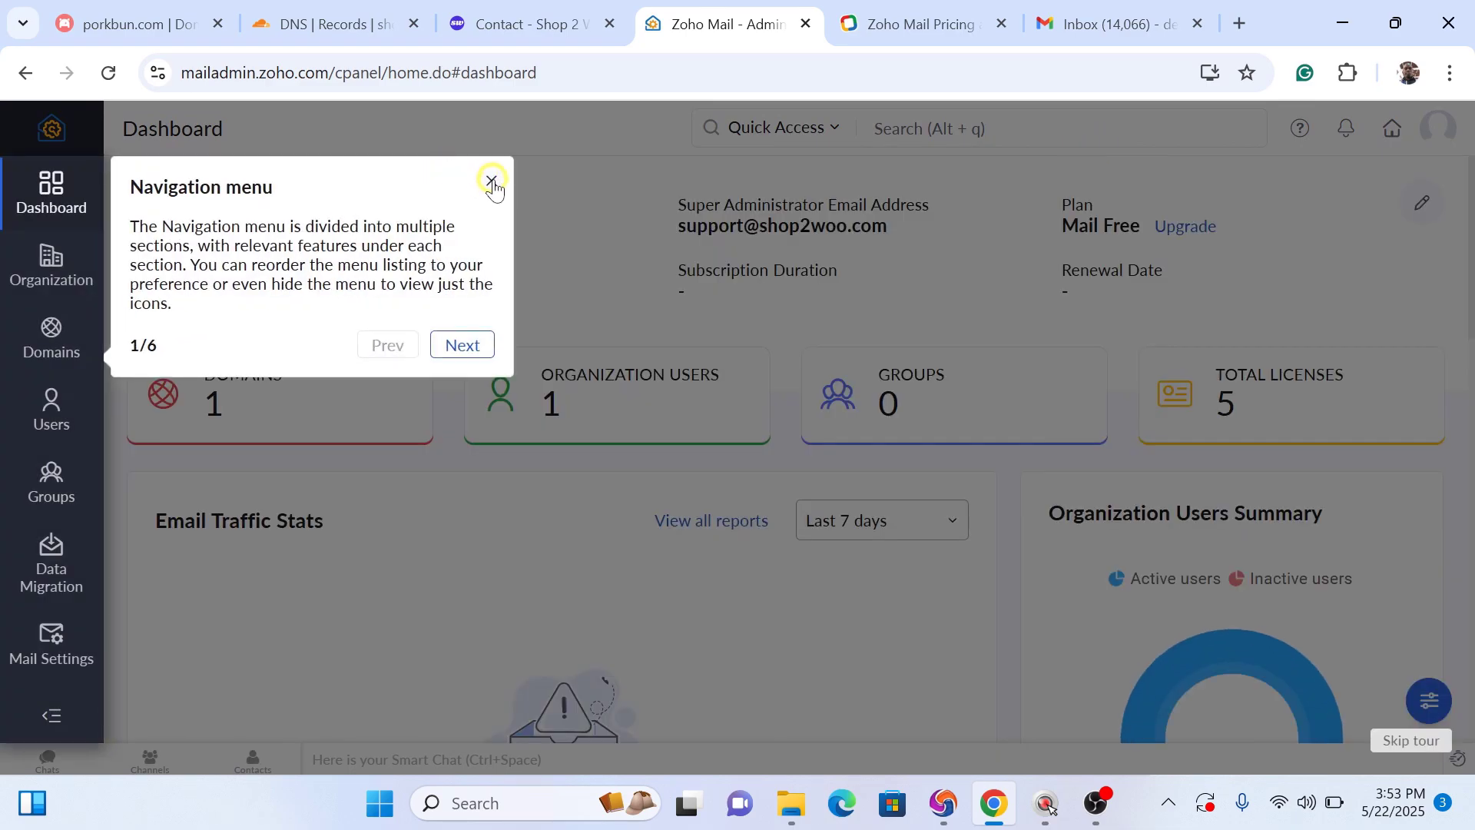
click(492, 182)
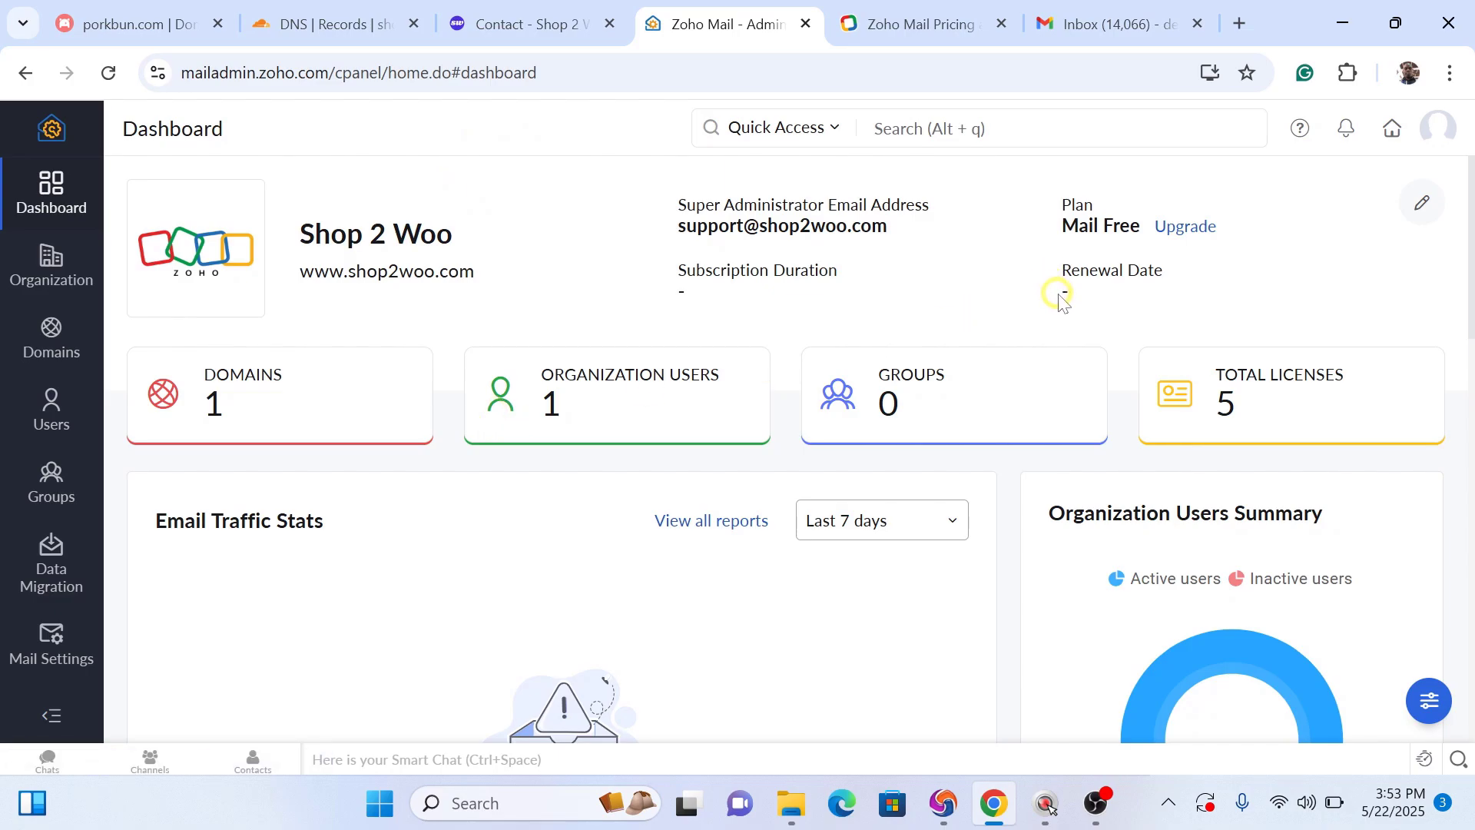
drag(1469, 273, 1466, 486)
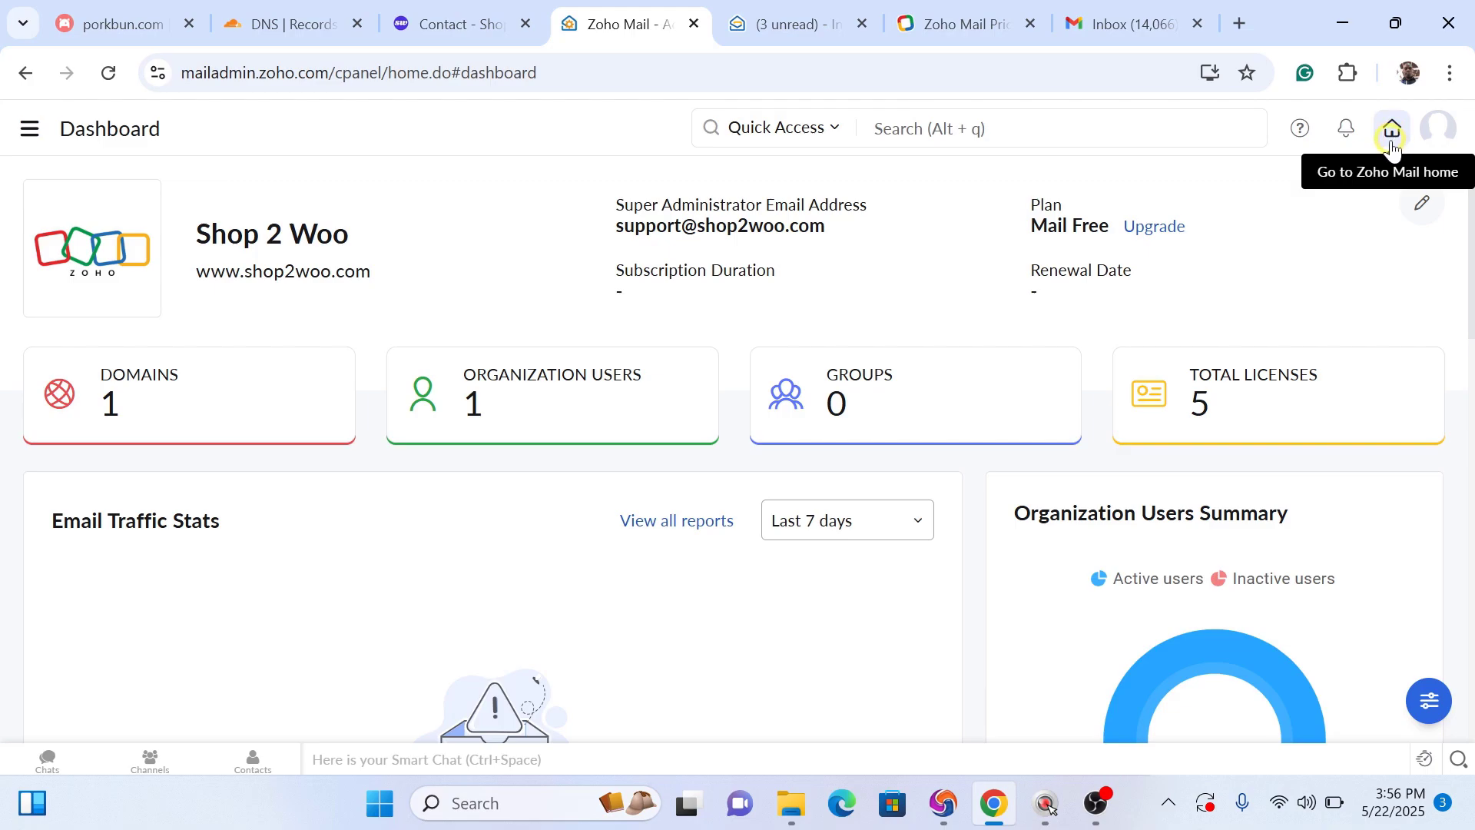
Step: Open the Zoho Mail inbox in a new tab, skip the welcome intro, and open the 'tesing' email
click(1392, 145)
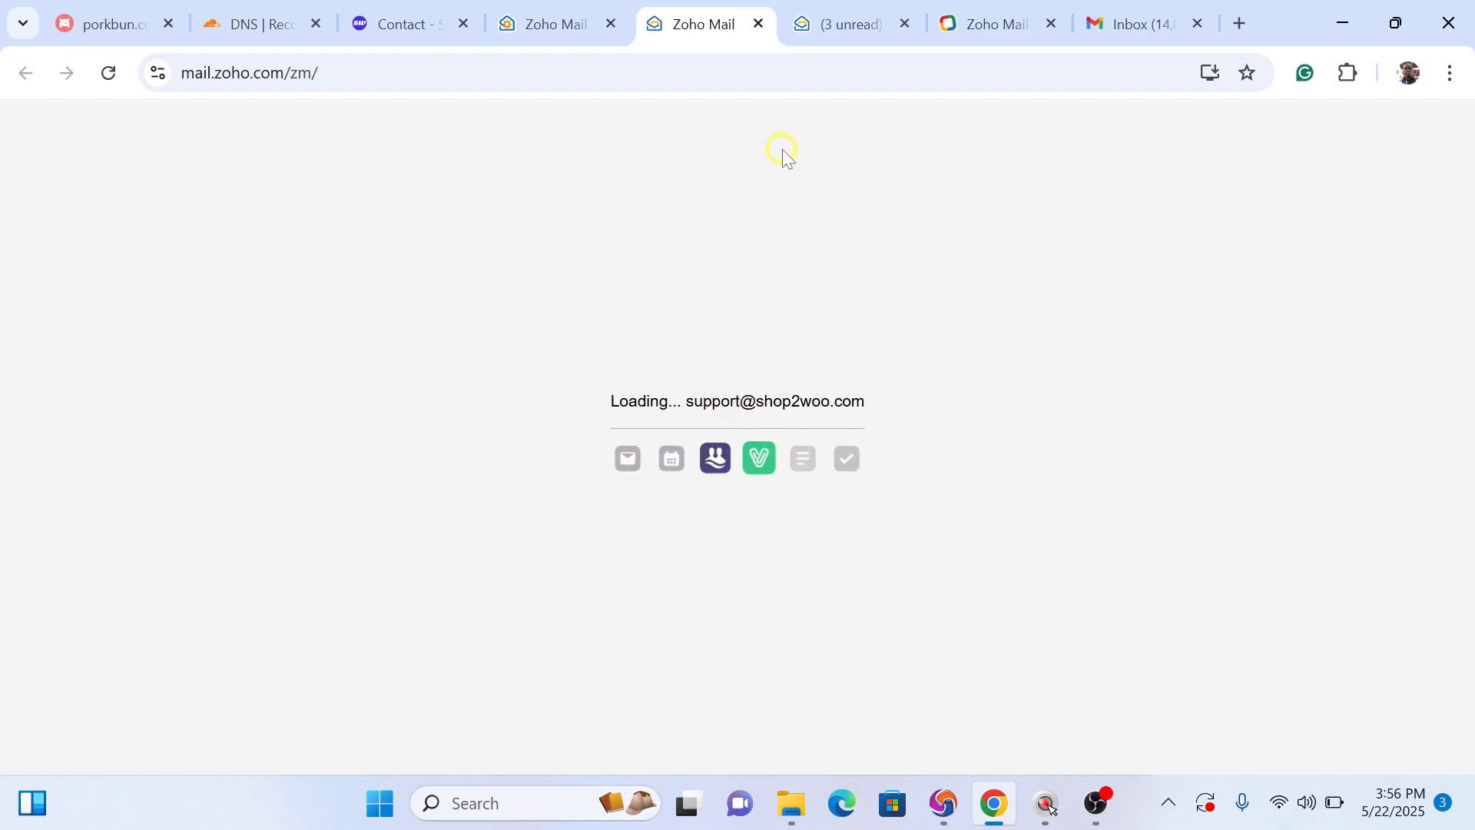
click(832, 23)
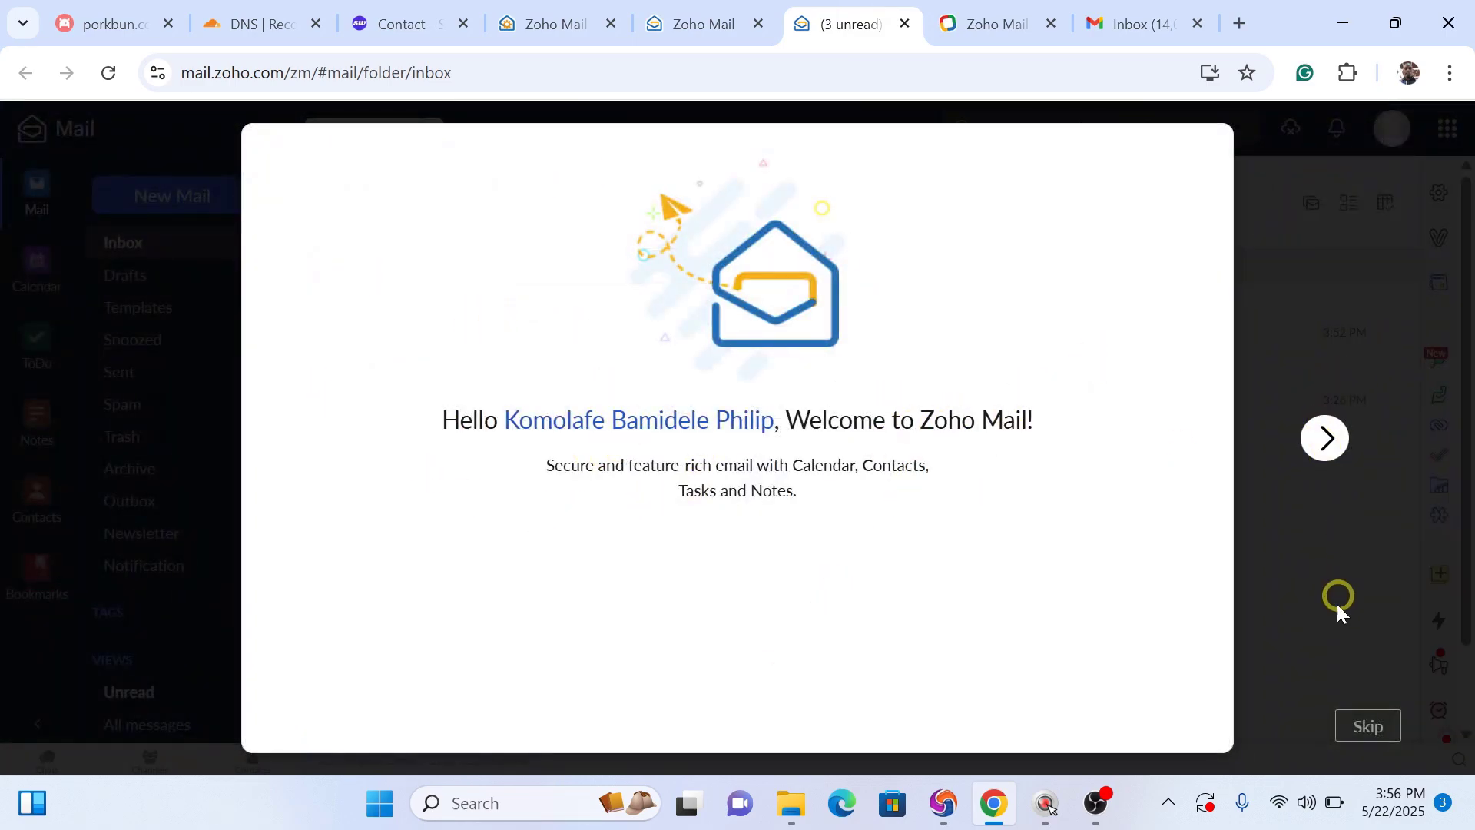
click(1364, 728)
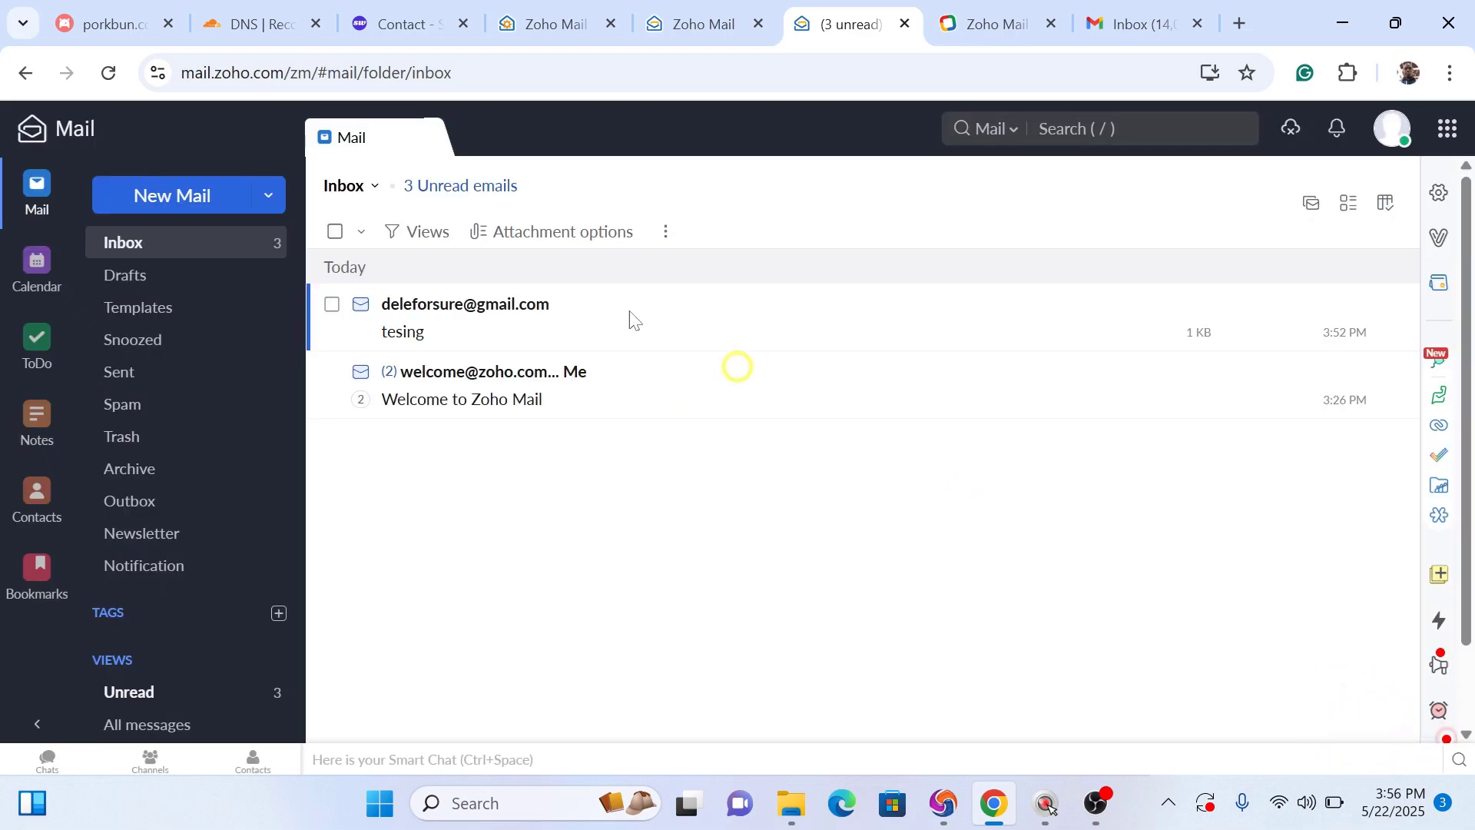
click(489, 322)
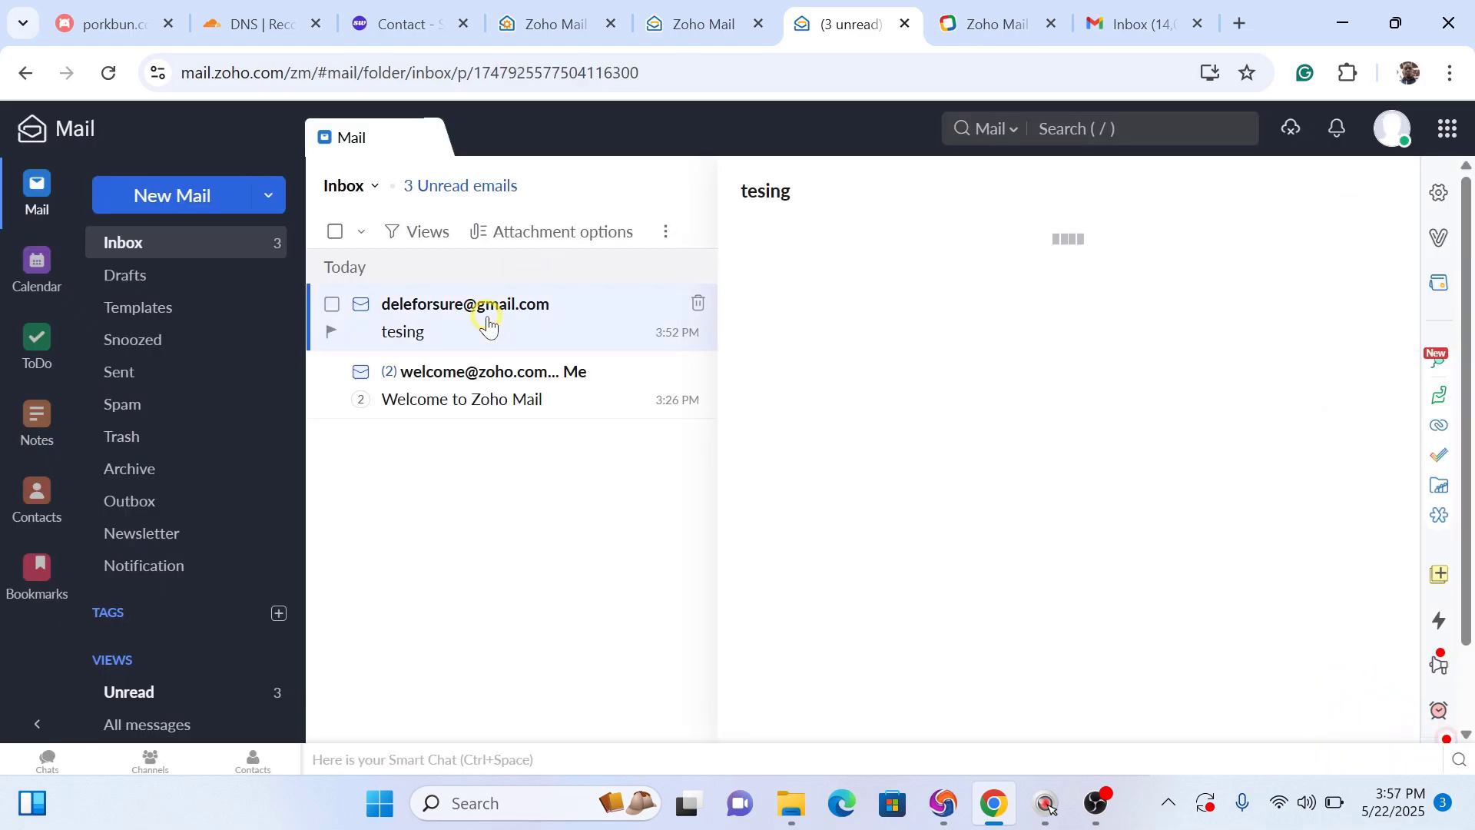